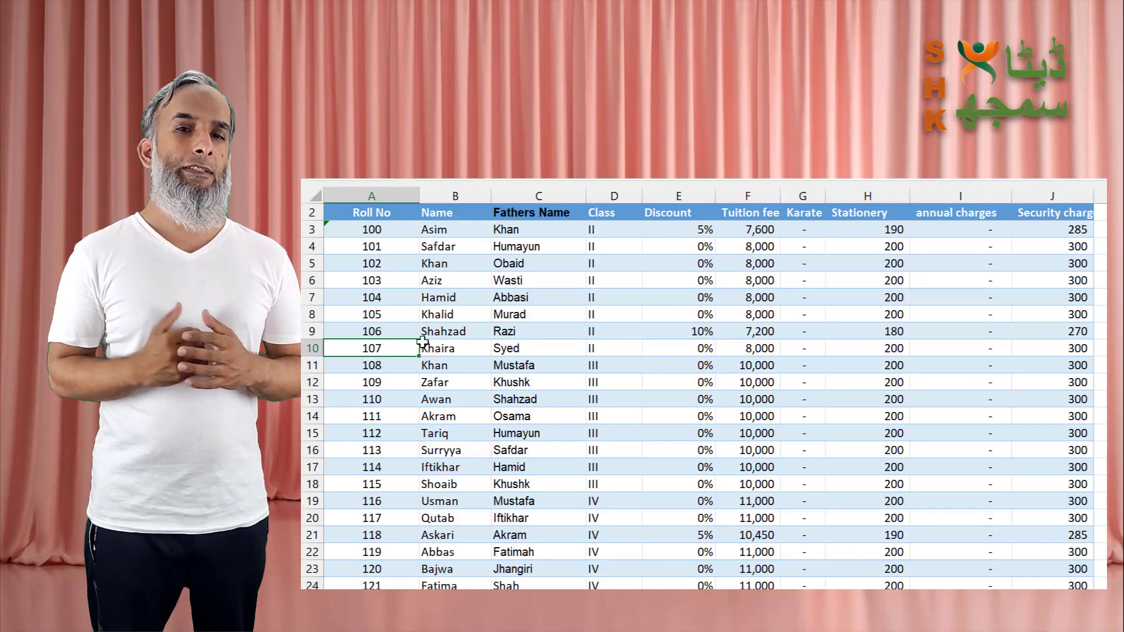
Step: Examine the first student's discount, tuition fee and other charges in the student fee list
left_click(700, 232)
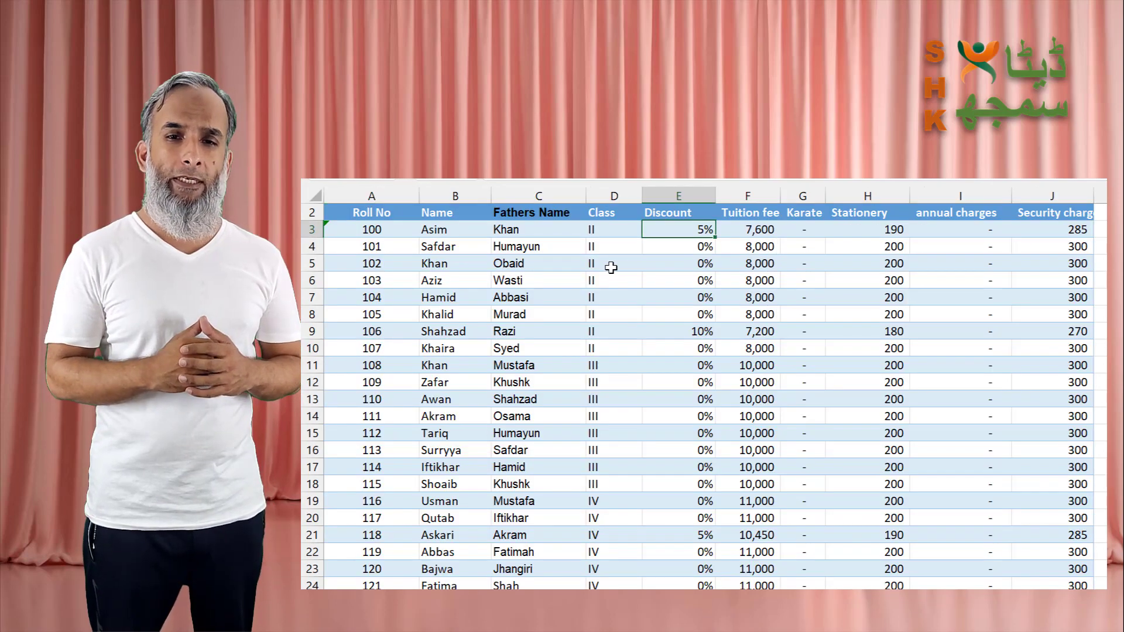
left_click(768, 233)
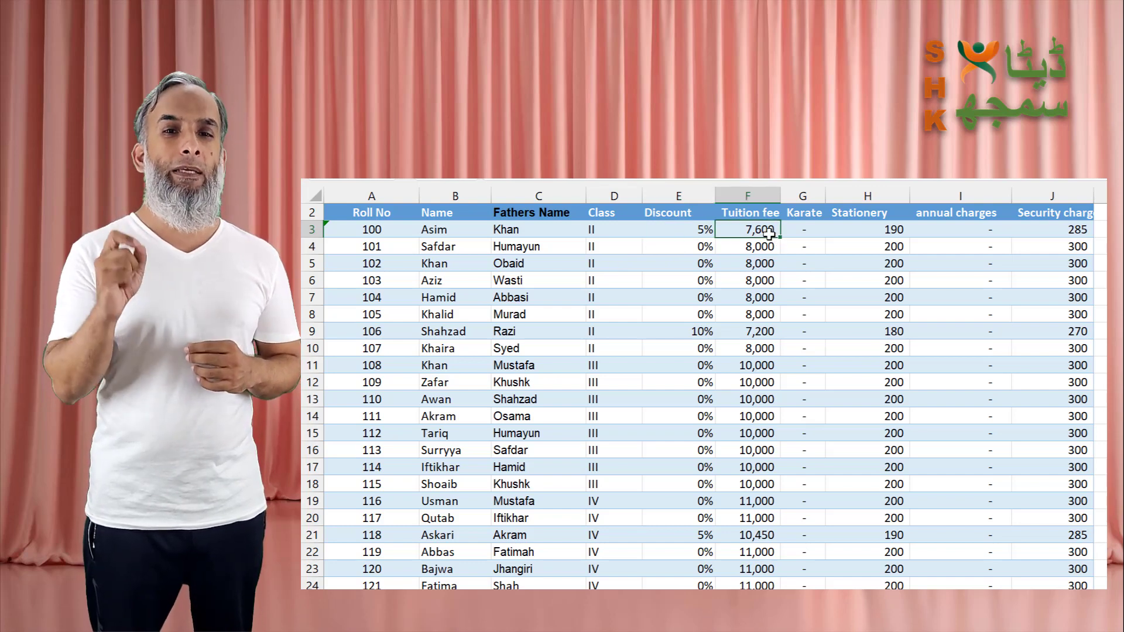
key("Right")
key("Right")
key("Right")
key("Right")
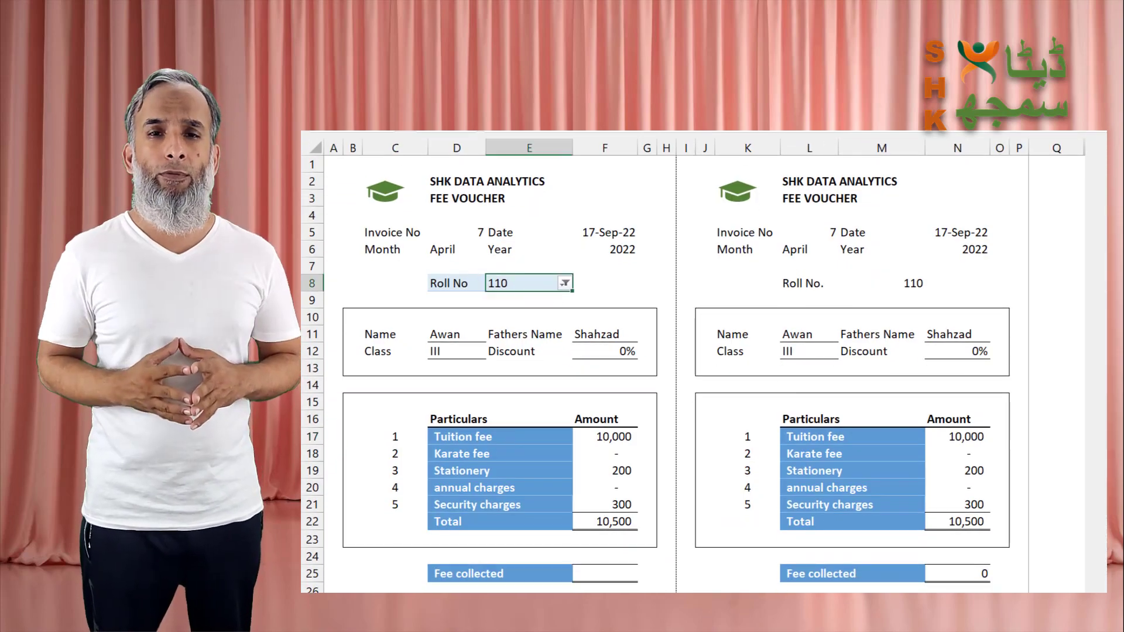
Step: Enter the student's roll number on the fee voucher and save a collected fee of 10500
type("112")
key("Return")
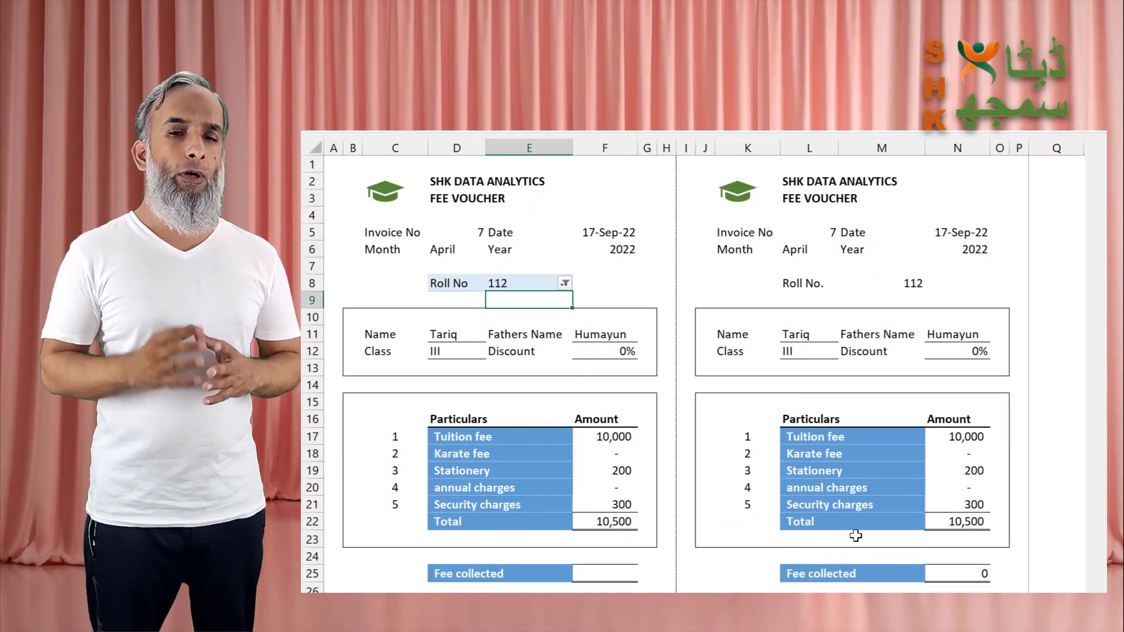
scroll(641, 523, "down", 1)
left_click(634, 520)
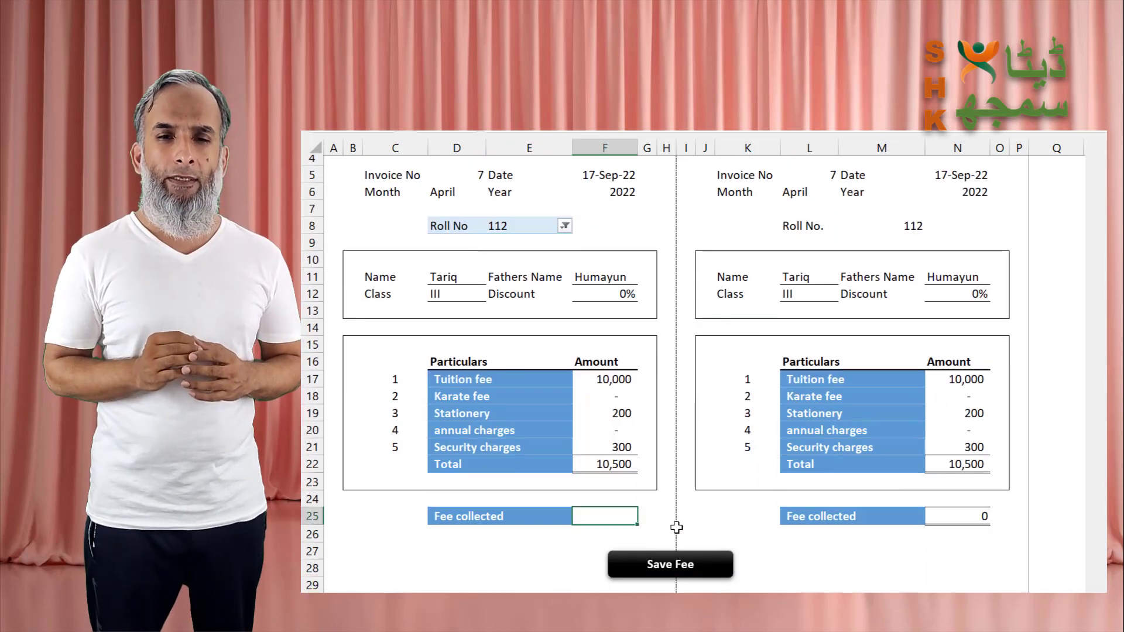
type("10500")
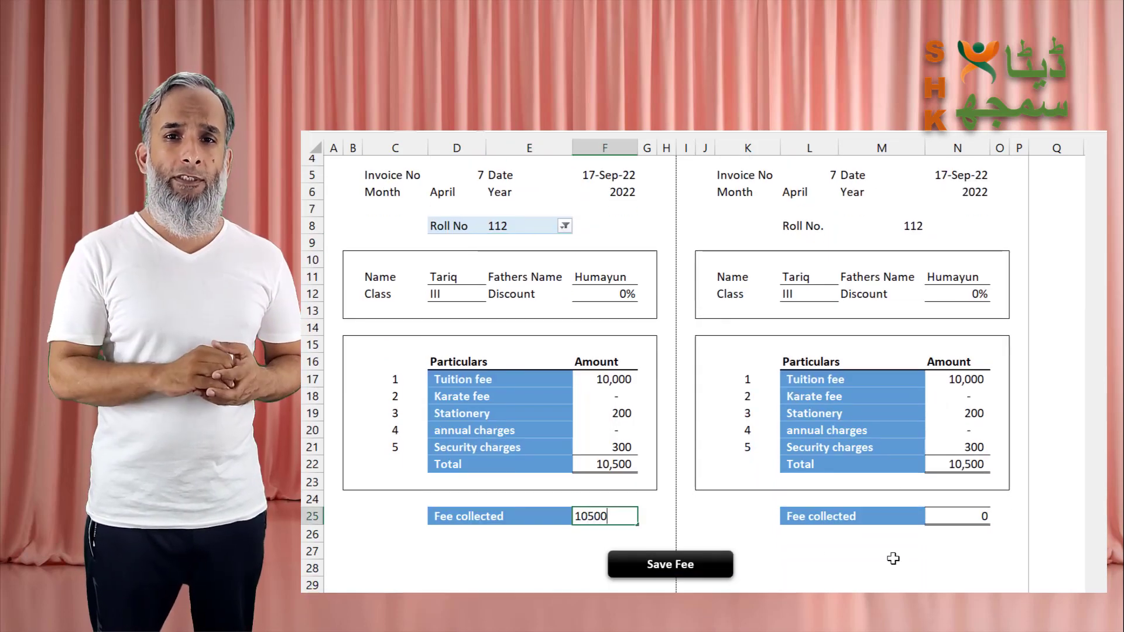
key("Return")
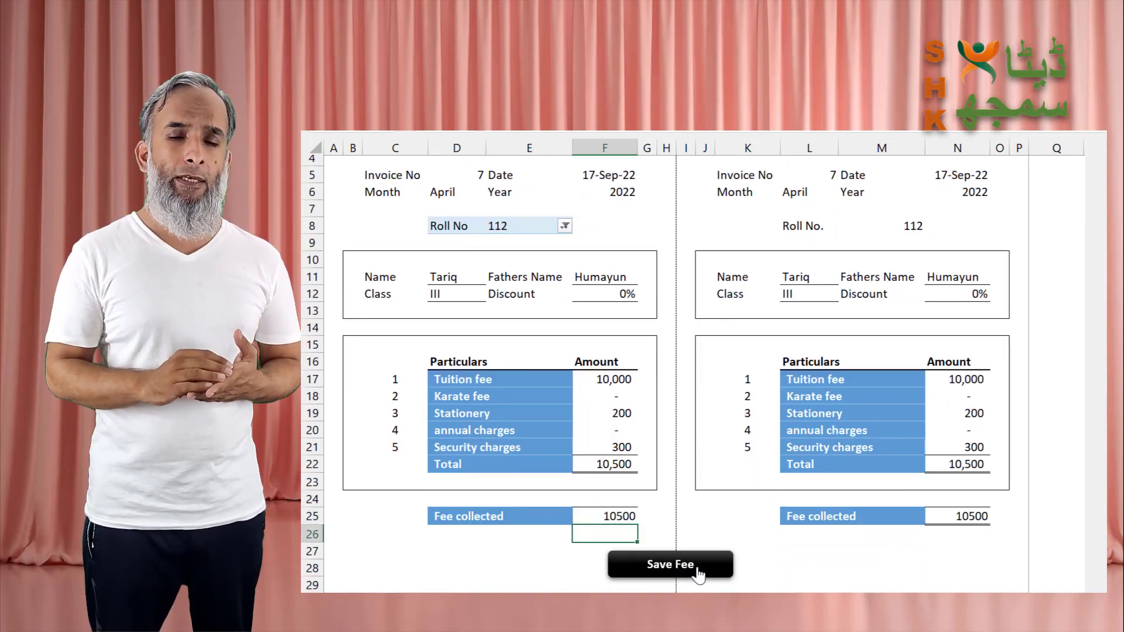
left_click(697, 564)
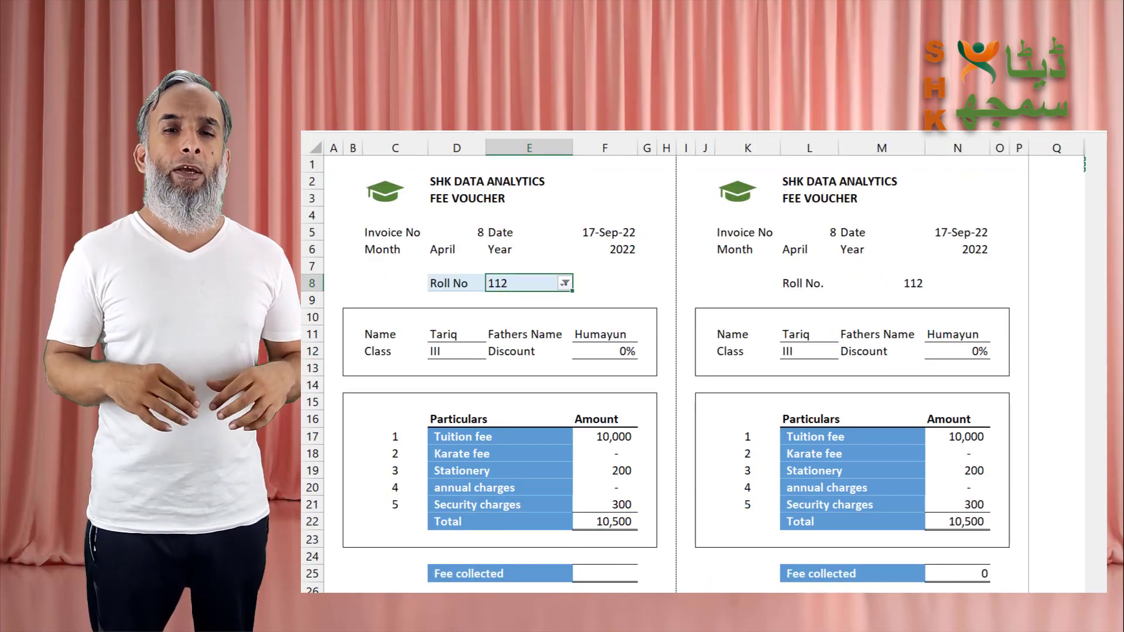
Step: Review the saved fee records and the pivot report of fees by student and month
key("ctrl+Page_Down")
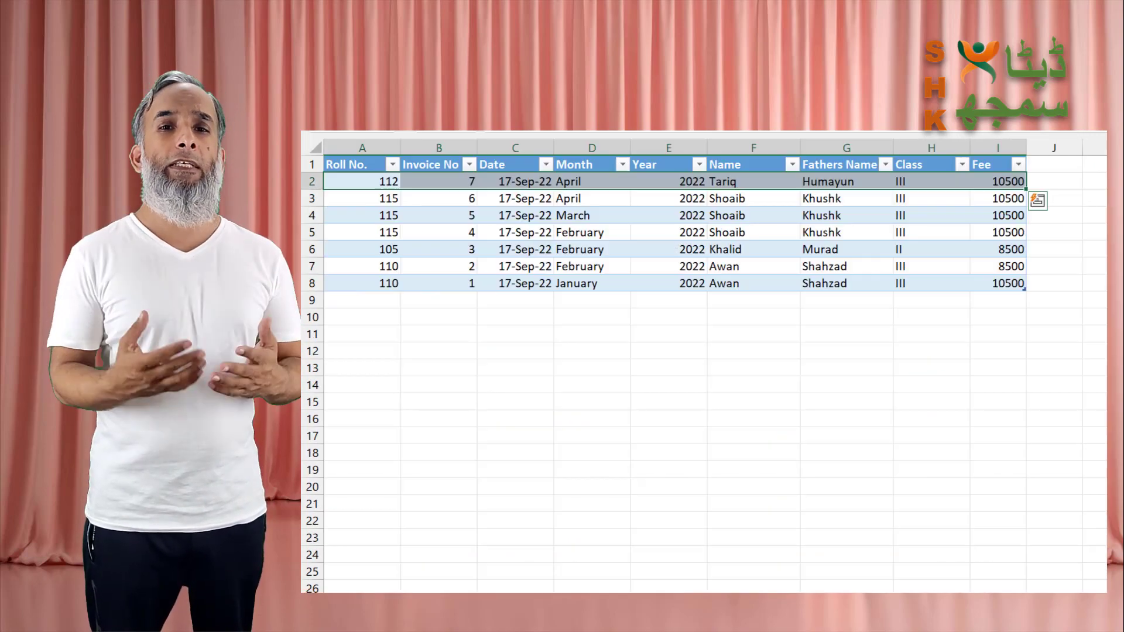
left_click(574, 237)
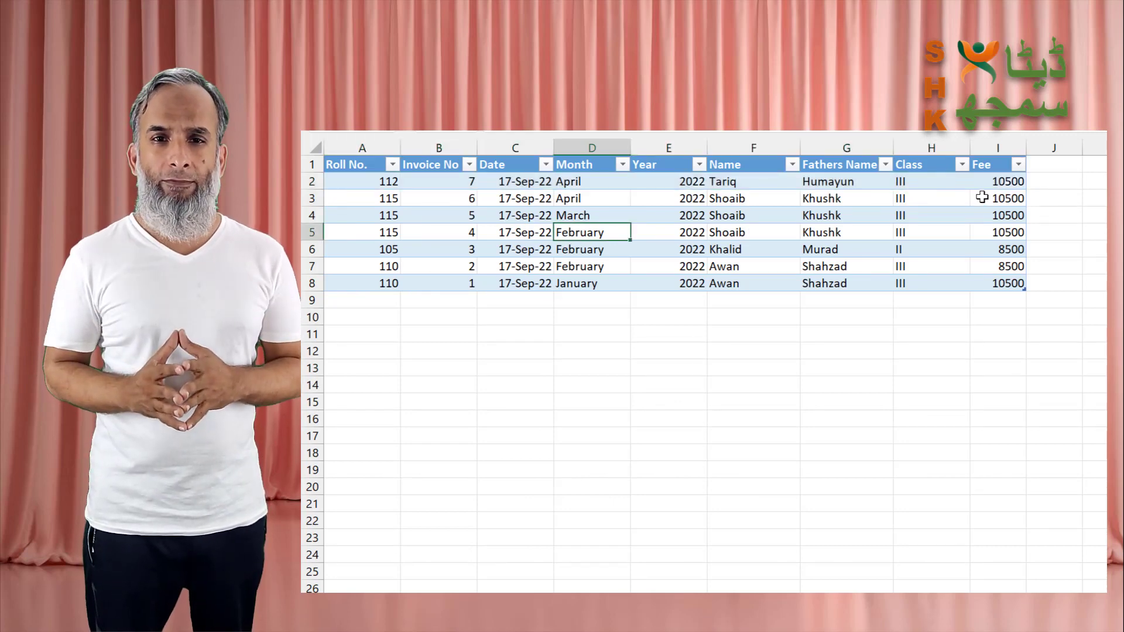
key("ctrl+Page_Down")
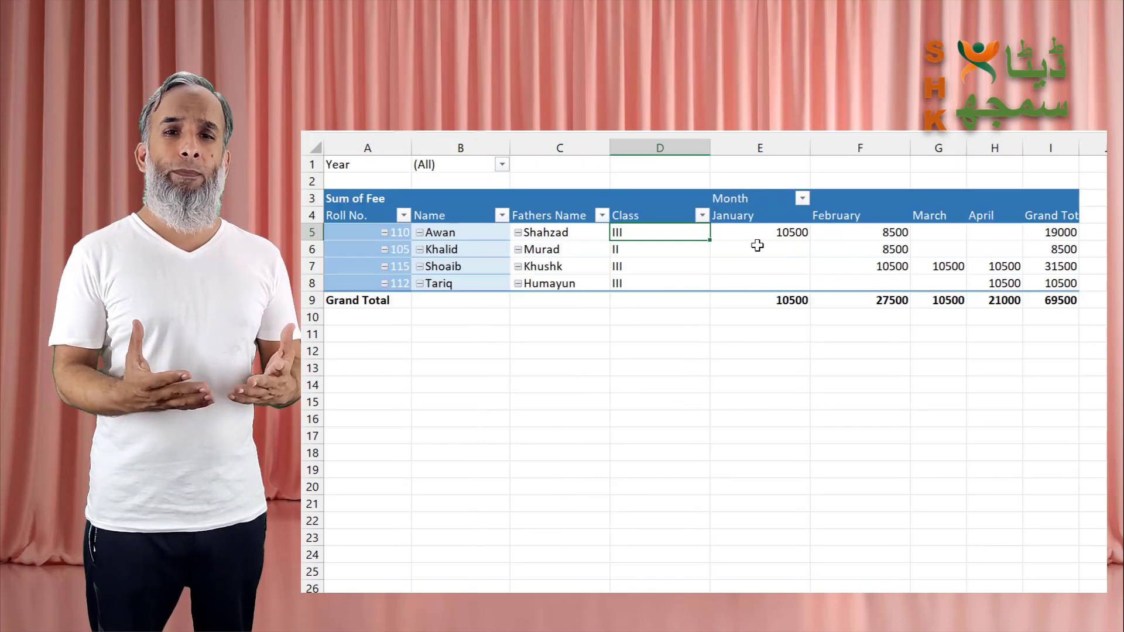
mouse_move(758, 295)
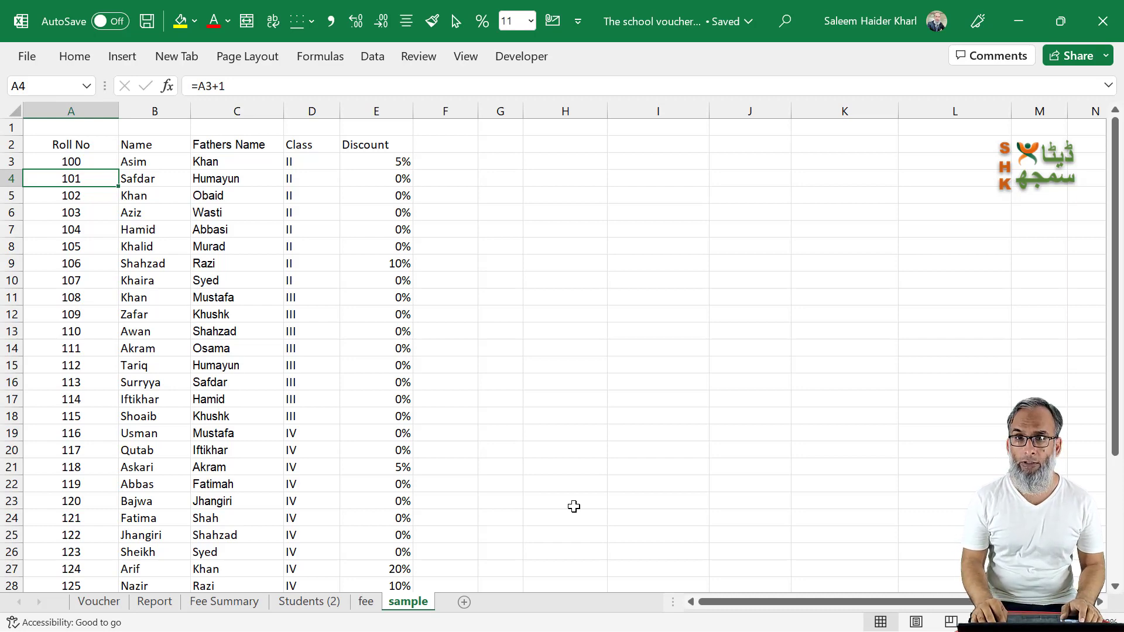
Step: Review the class-wise charges in the fee sheet and the roll number, name, class and discount columns in the Students (2) sheet
key("ctrl+Page_Up")
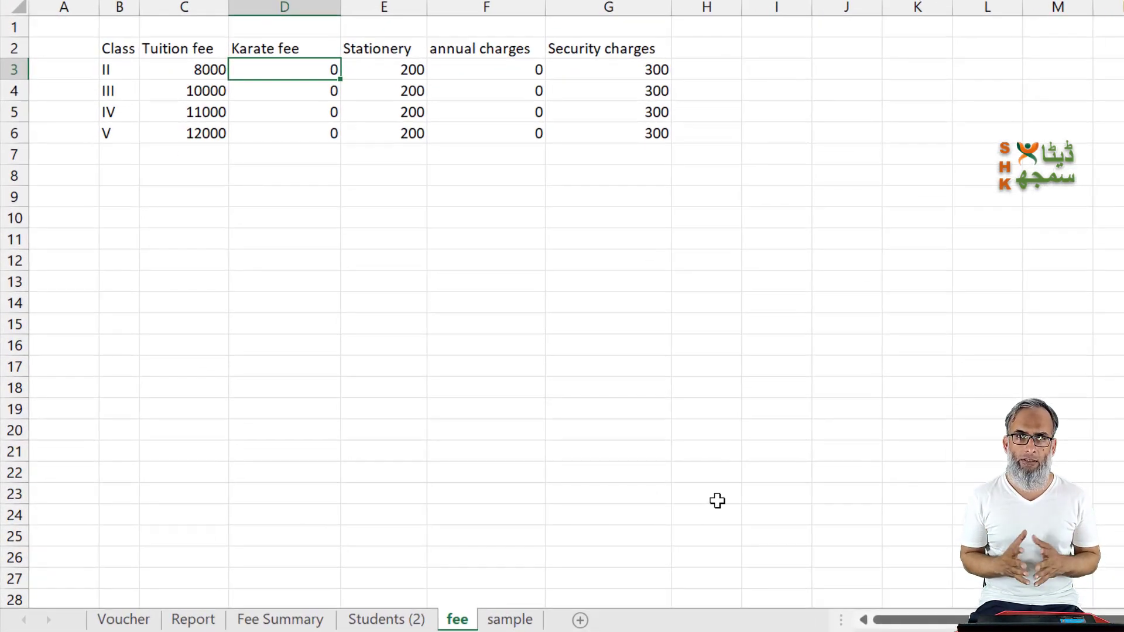
key("Left")
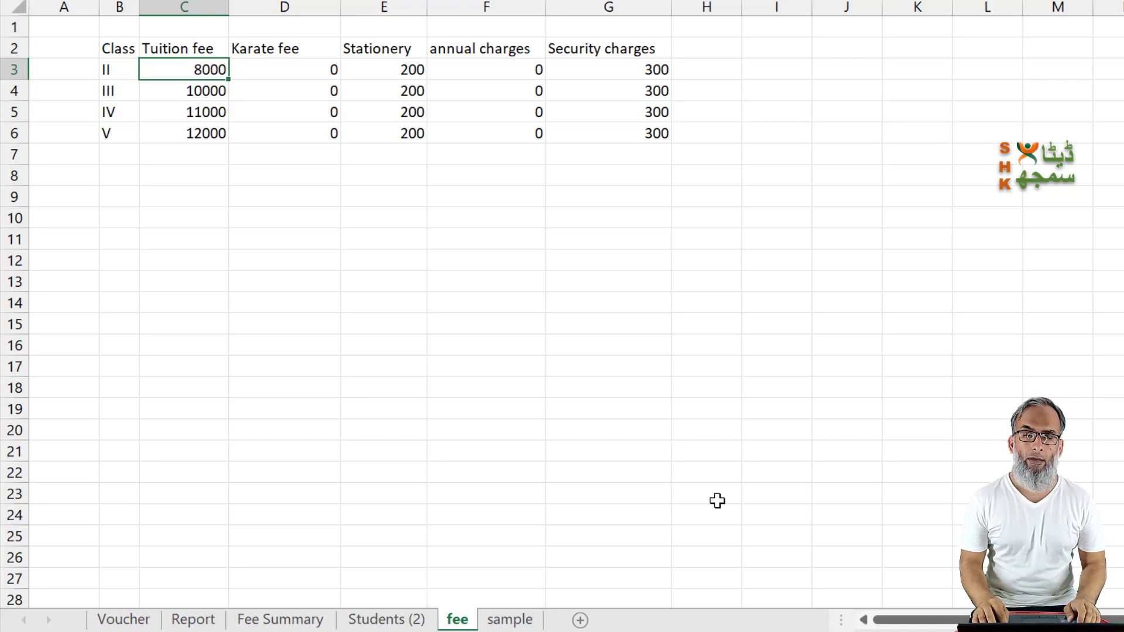
key("ctrl+Page_Up")
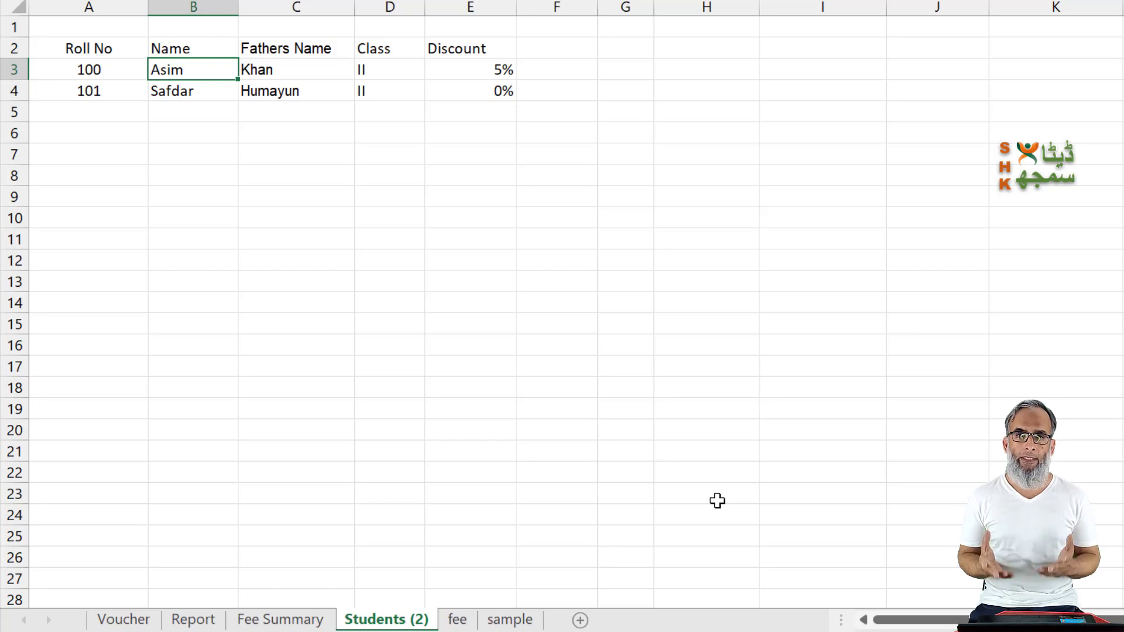
key("Left")
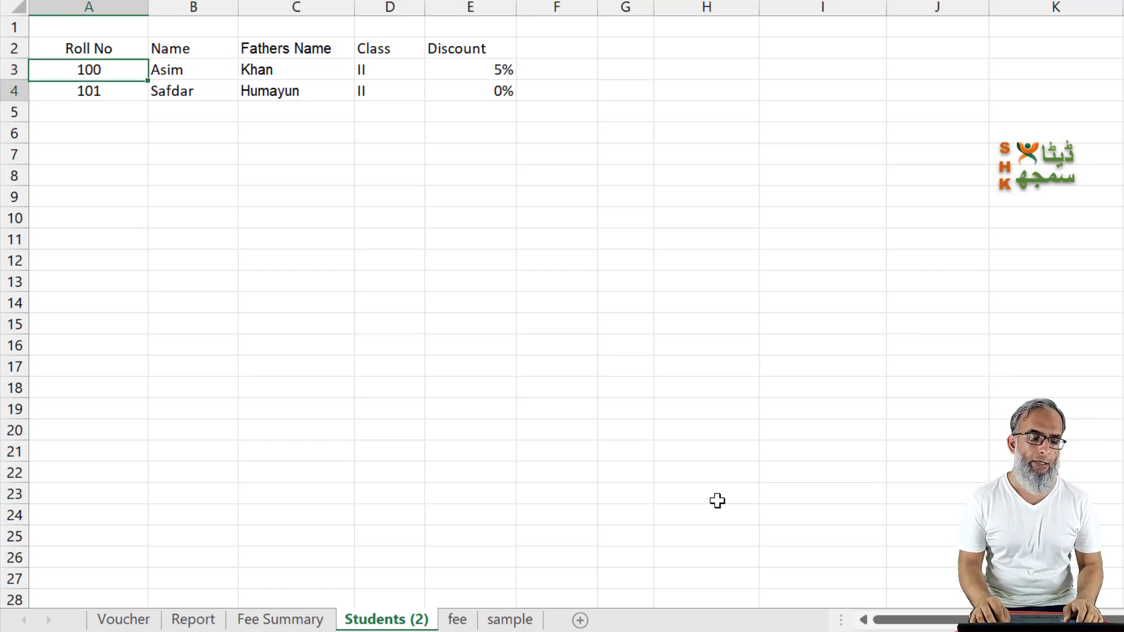
key("Down")
key("Up")
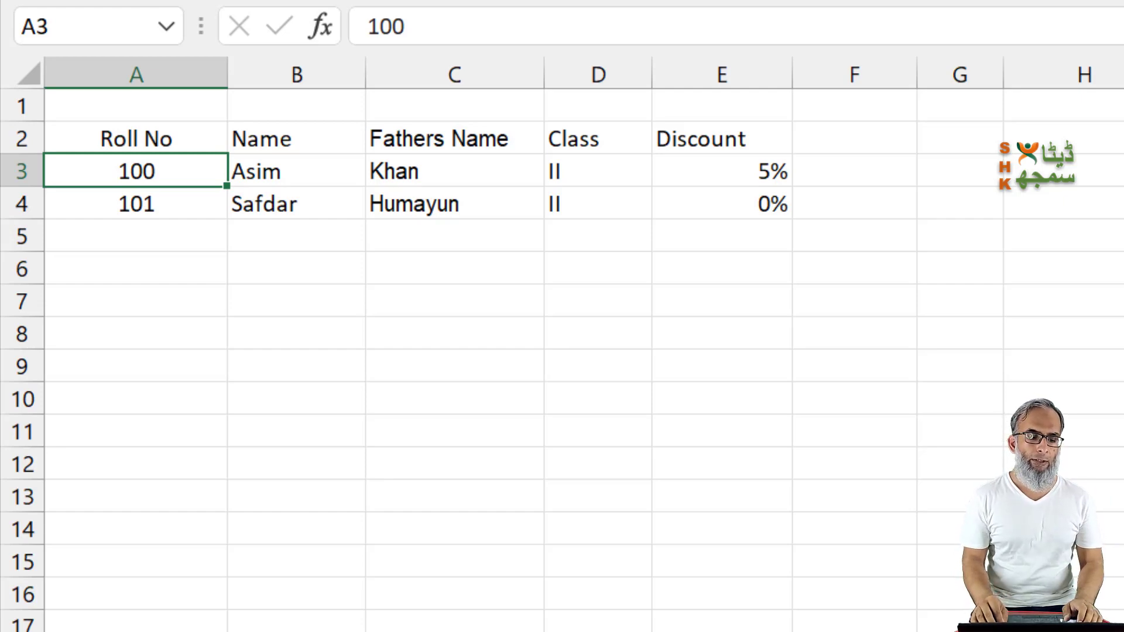
key("Down")
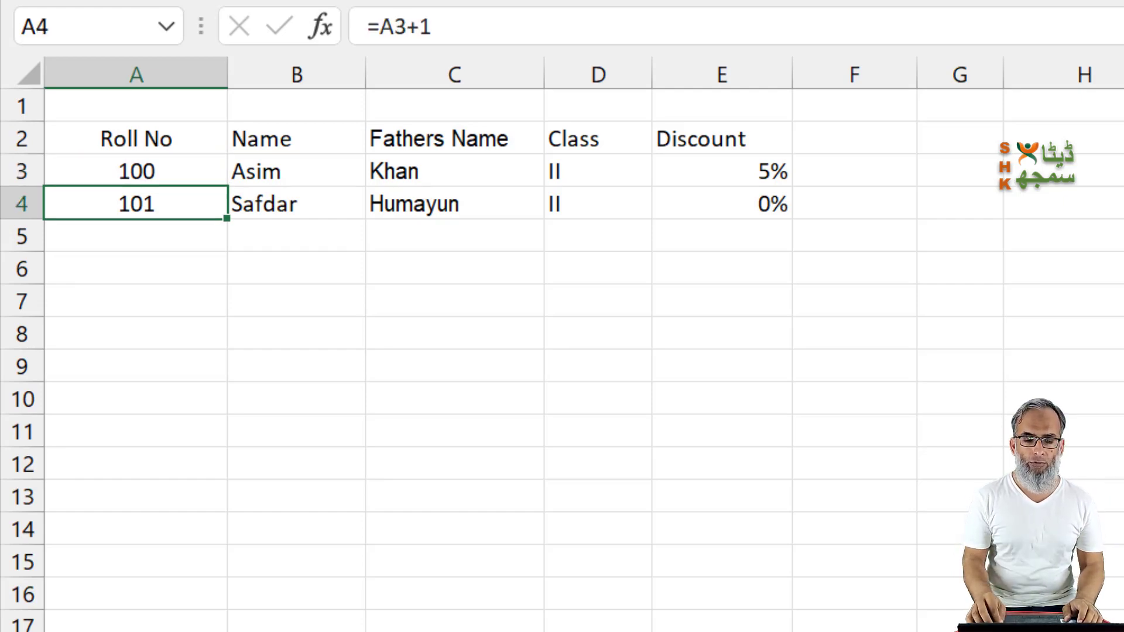
key("Right")
key("Up")
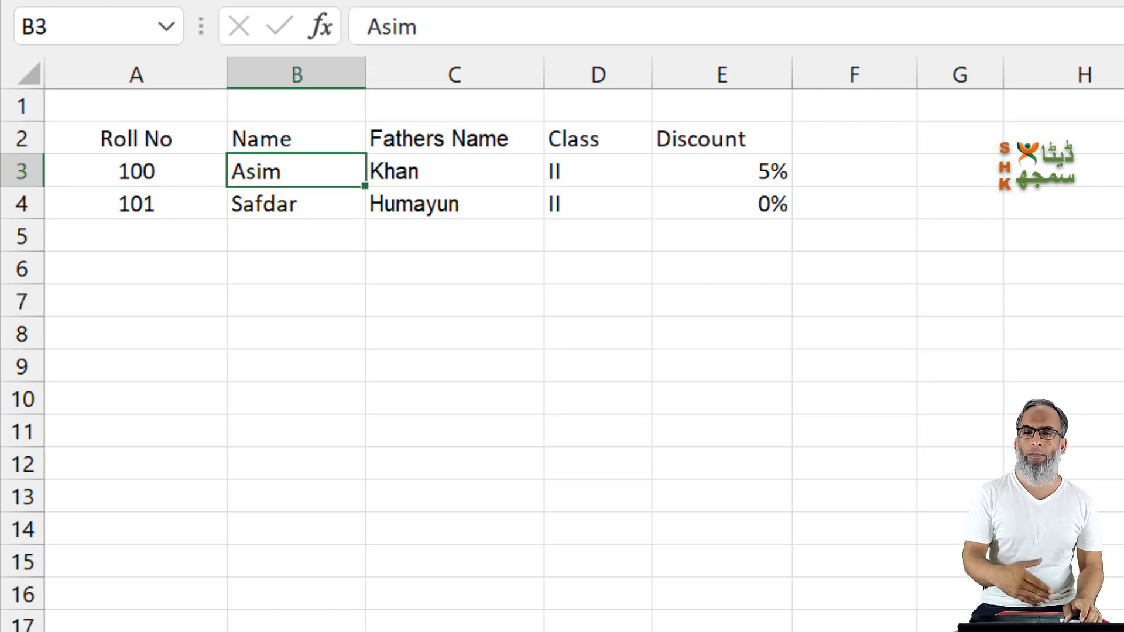
key("Right")
key("Right")
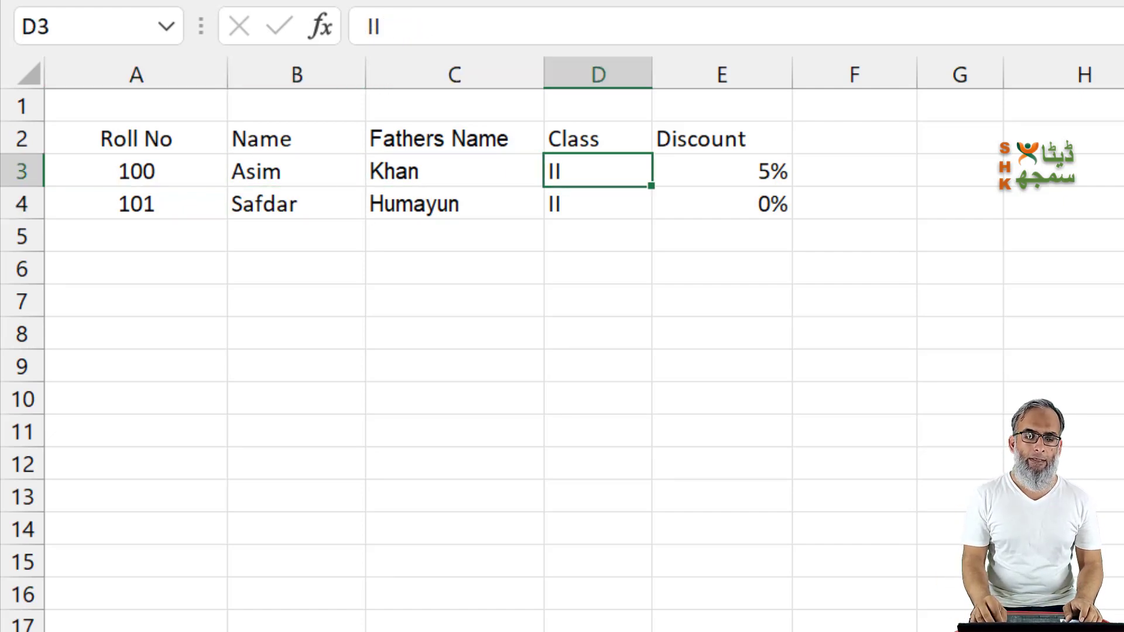
key("Right")
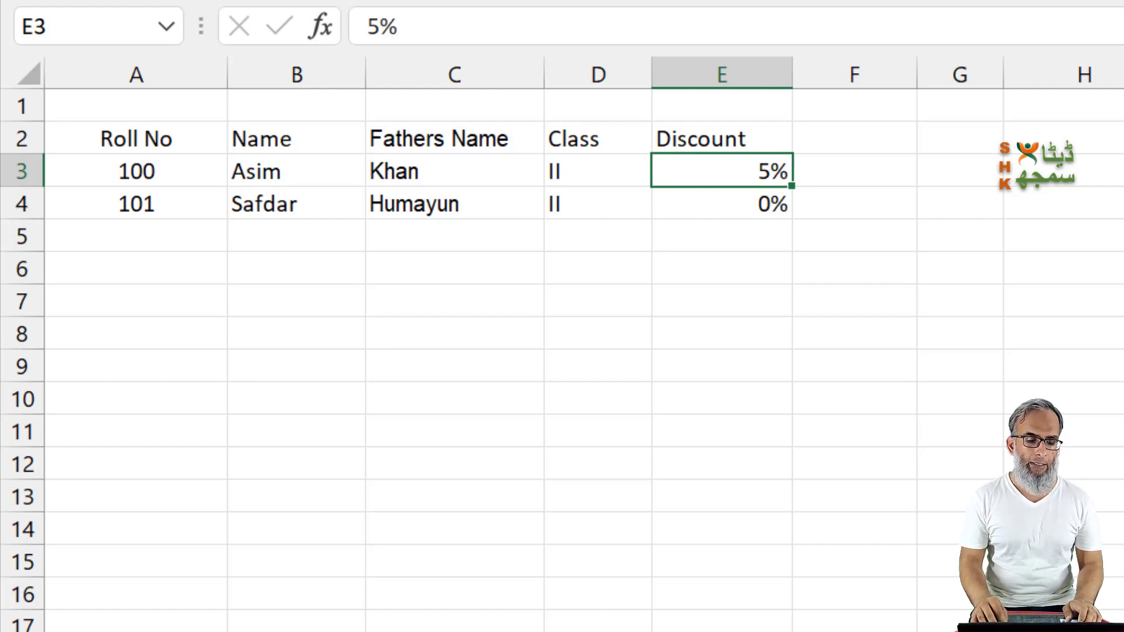
key("Home")
key("Down")
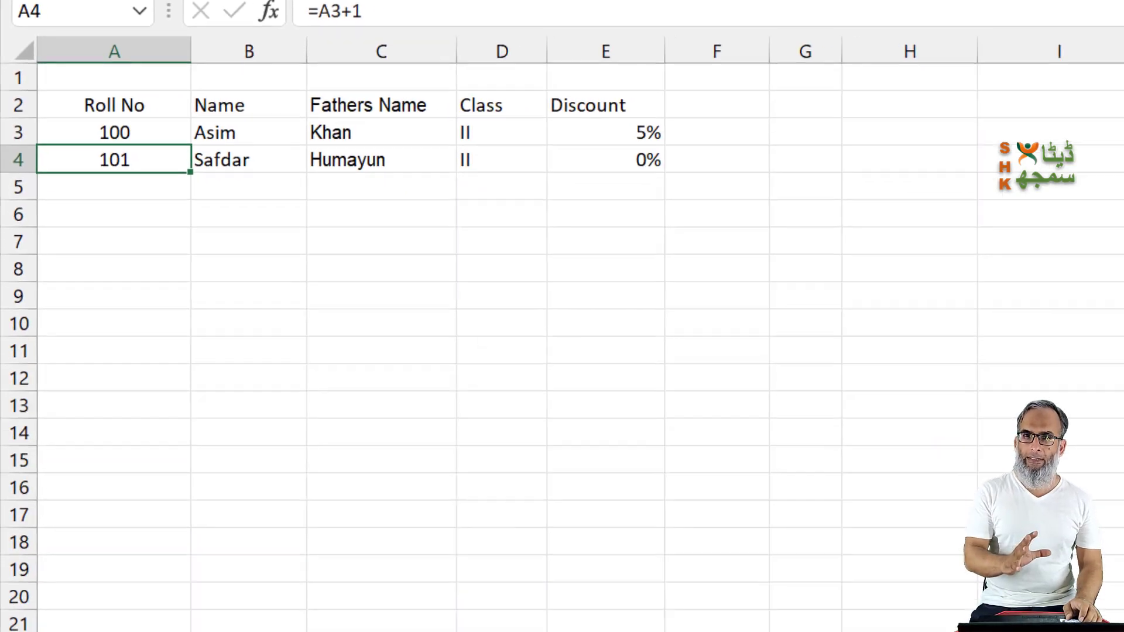
Step: Review the column headings in the Fee Summary sheet and look over the Report and Voucher sheets
key("ctrl+Page_Up")
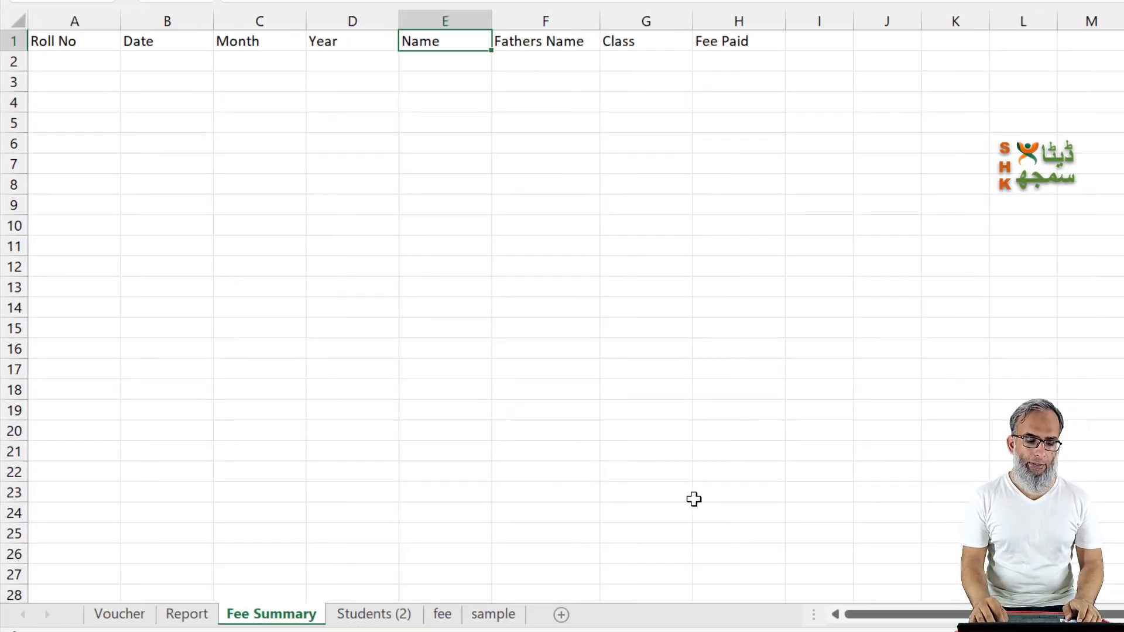
key("Left")
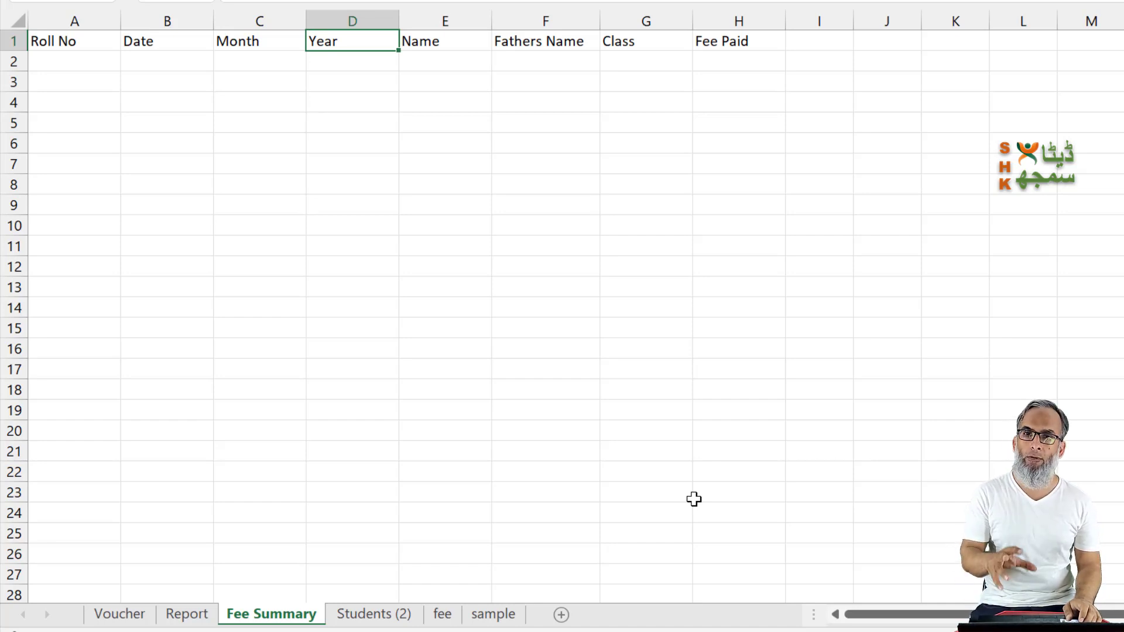
key("ctrl+Page_Up")
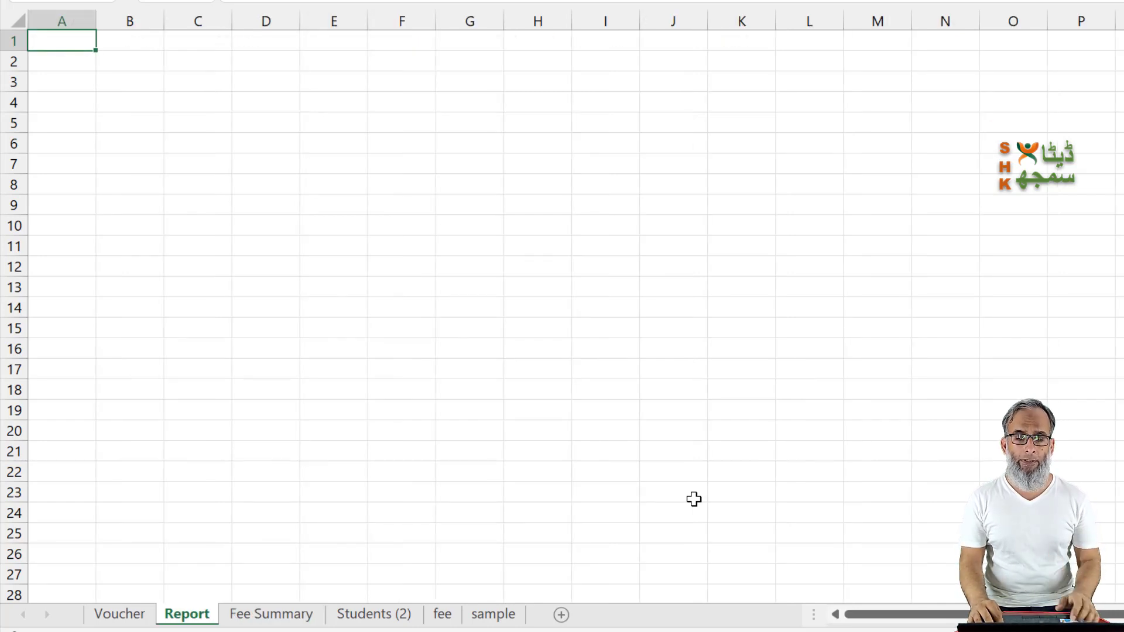
key("ctrl+Page_Up")
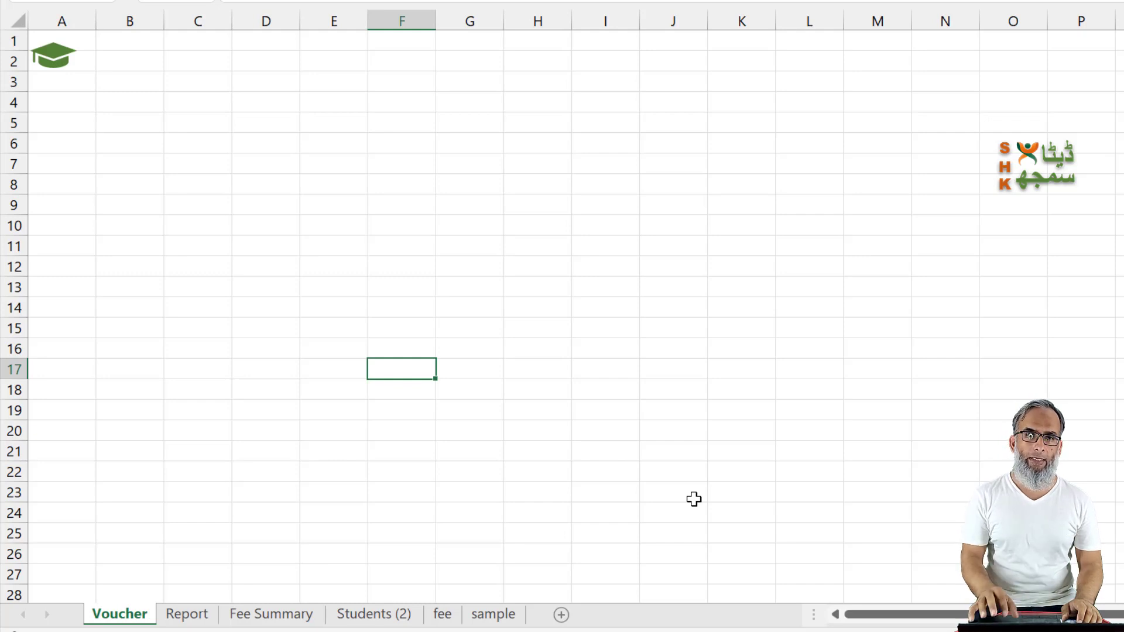
Step: Enter the formula =A3+1 in cell A4 of the Students (2) sheet to generate the second roll number
key("ctrl+Page_Down")
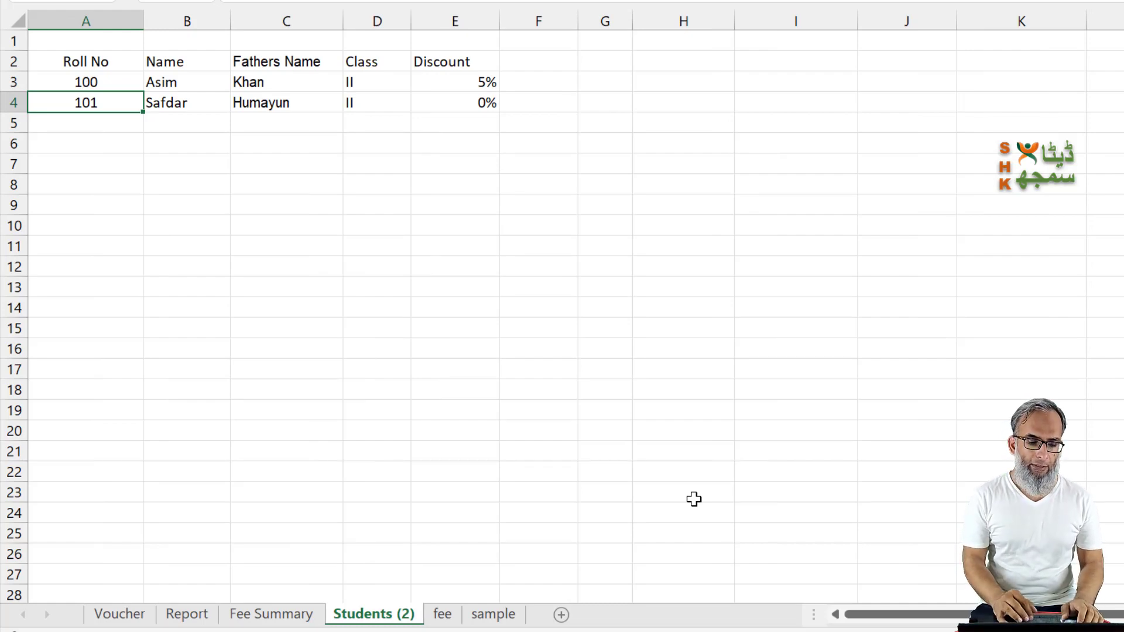
left_click(86, 82)
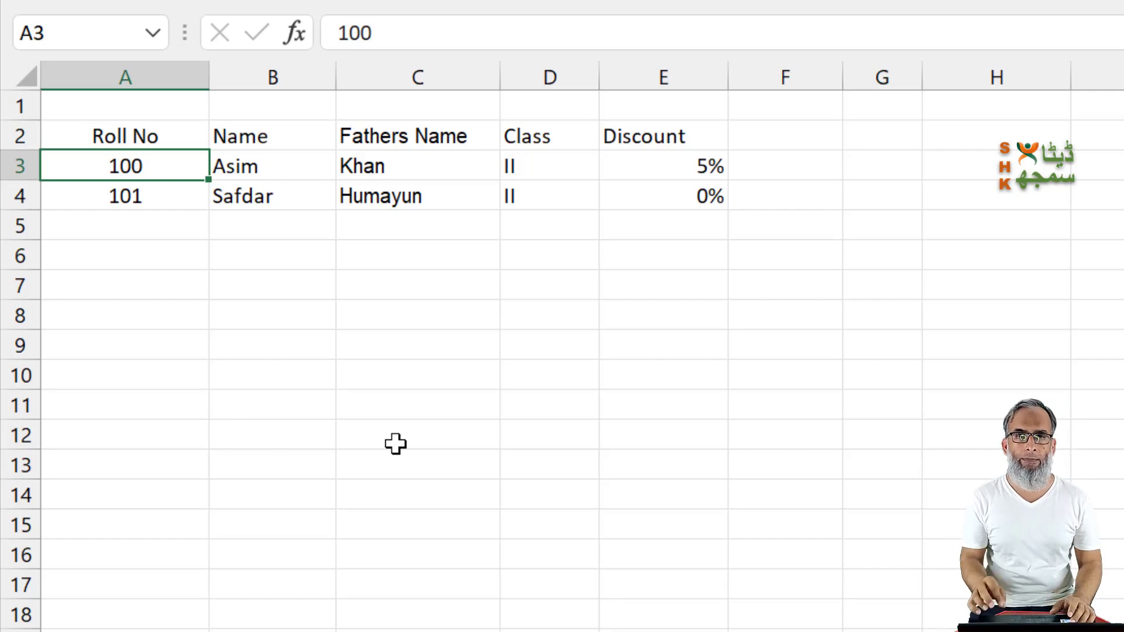
key("Down")
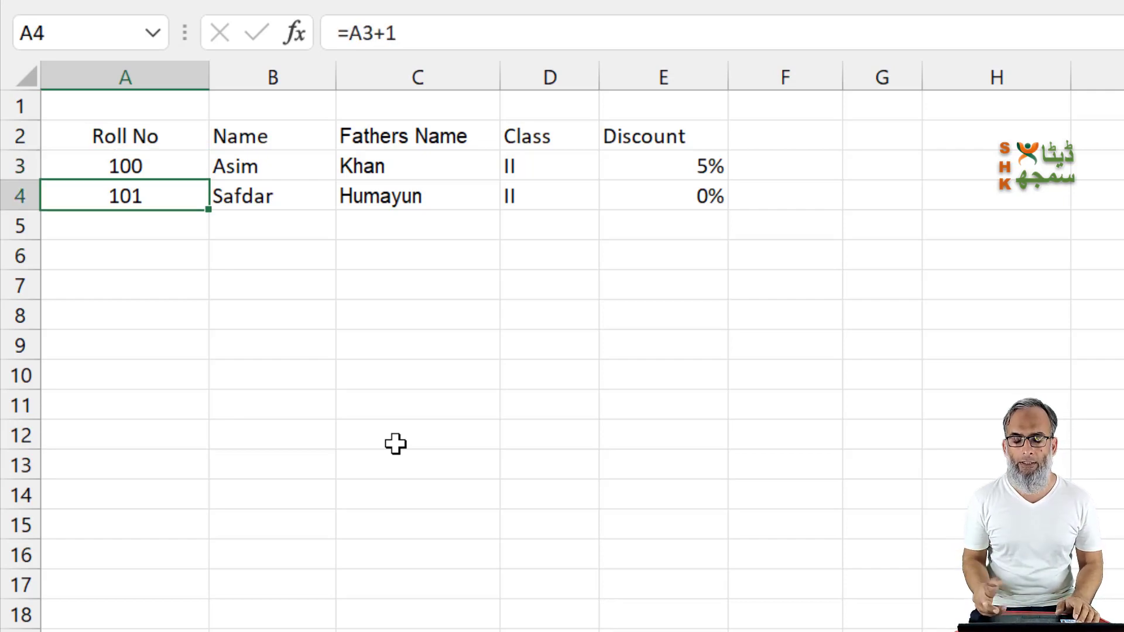
type("=")
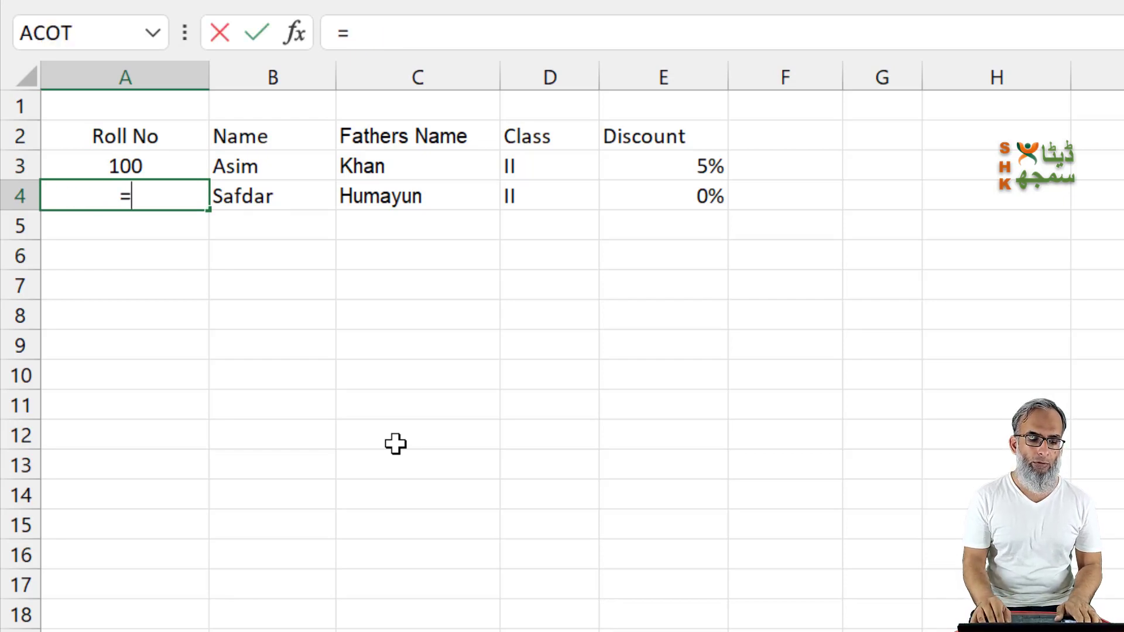
key("Up")
type("+")
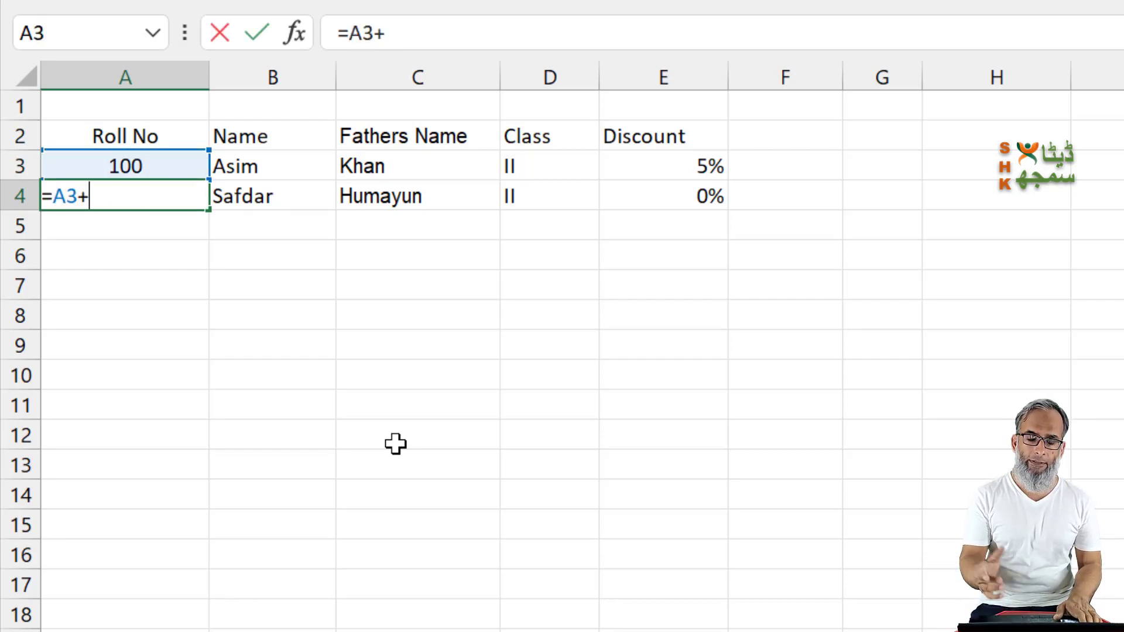
type("1")
key("Return")
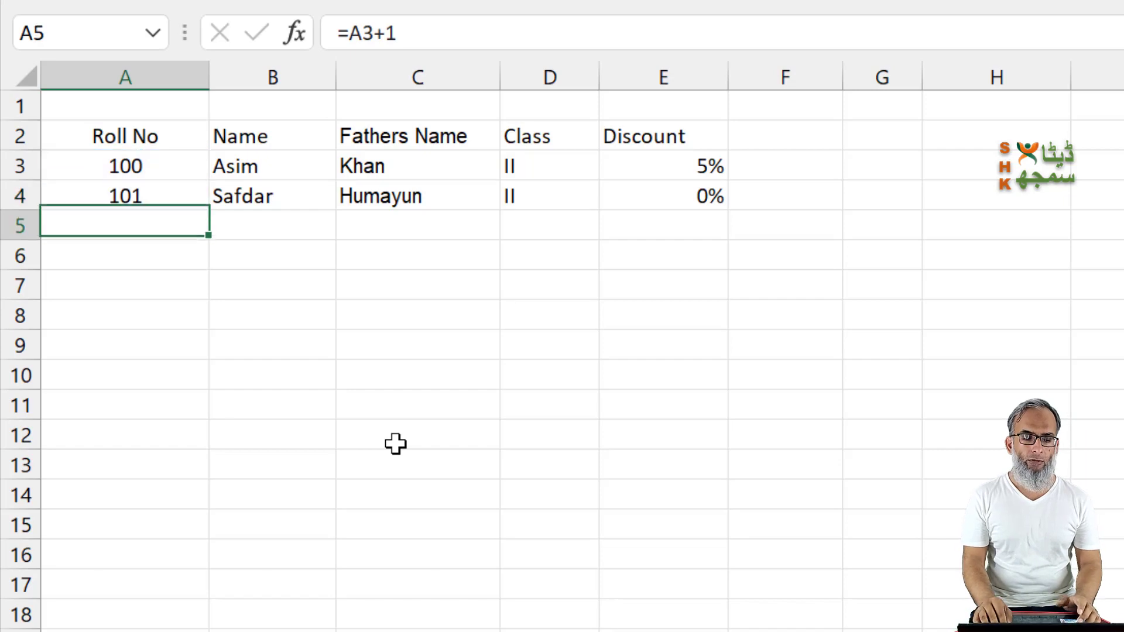
Step: Examine the name, father's name, class and discount entries of the second student in row 4
key("Up")
key("Right")
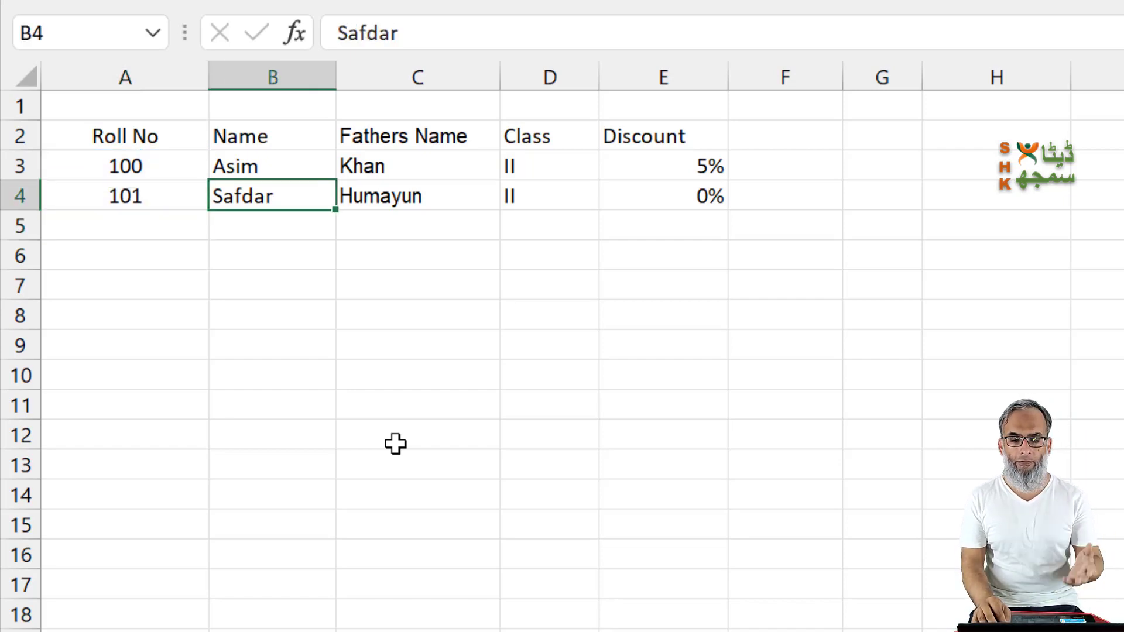
key("Right")
key("Right")
key("Right")
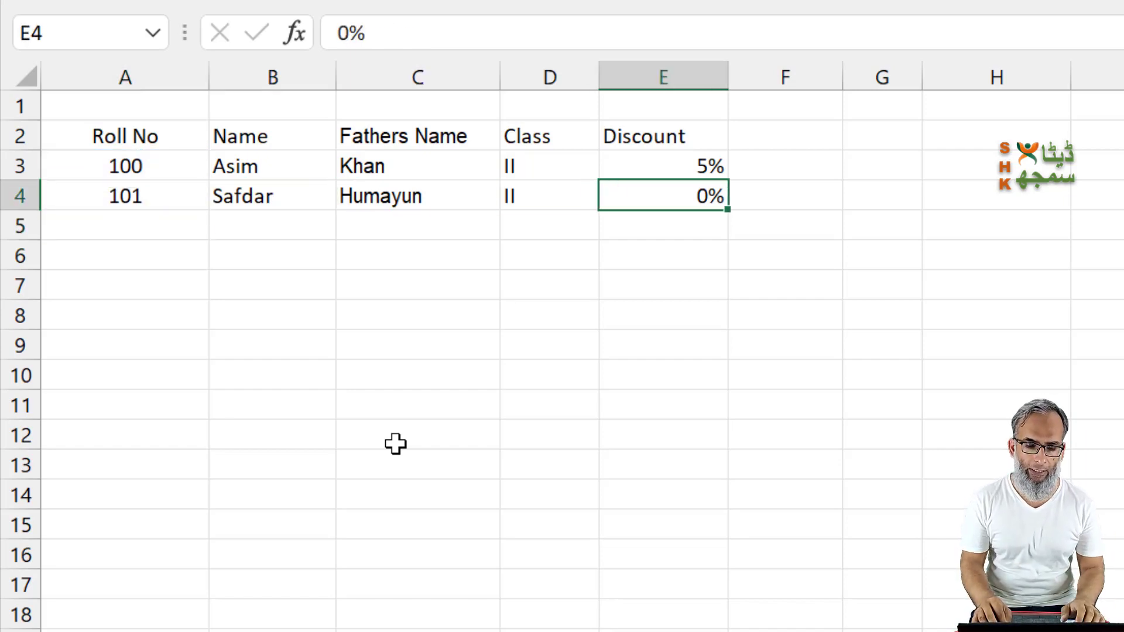
key("Left")
key("Left")
key("Left")
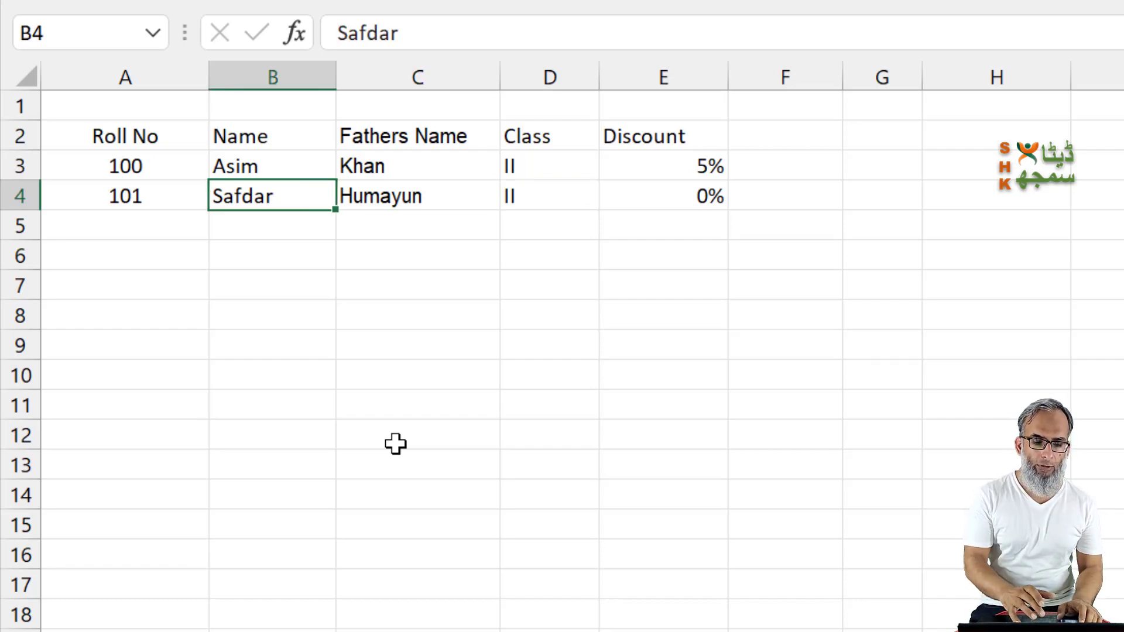
Step: Convert the student list in A2:E4 into a table with headers
key("ctrl+t")
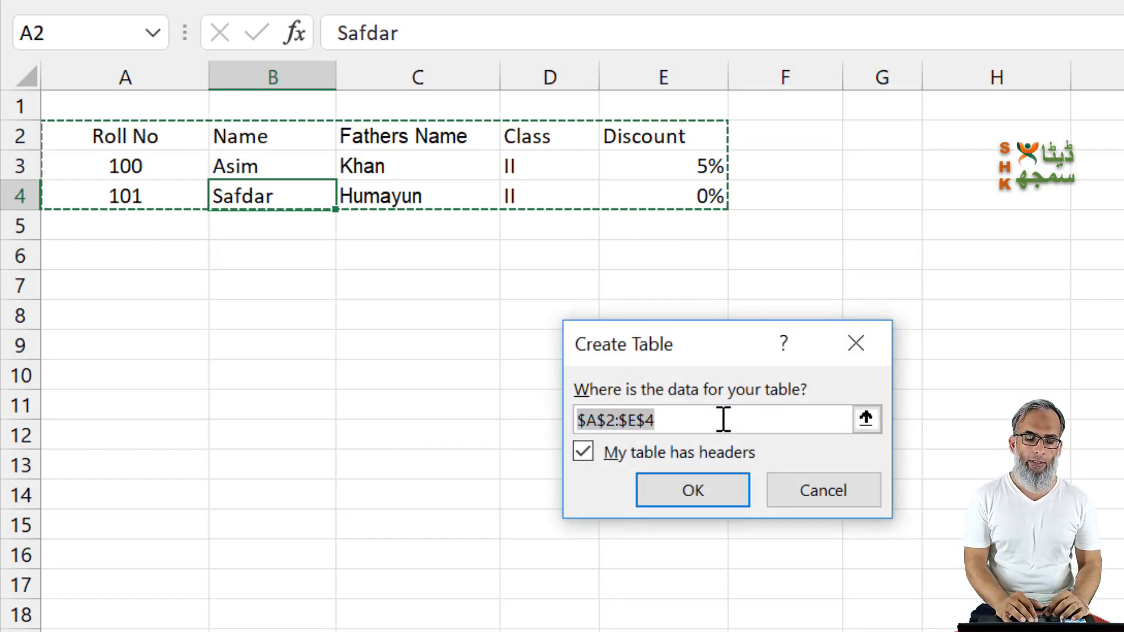
left_click(711, 503)
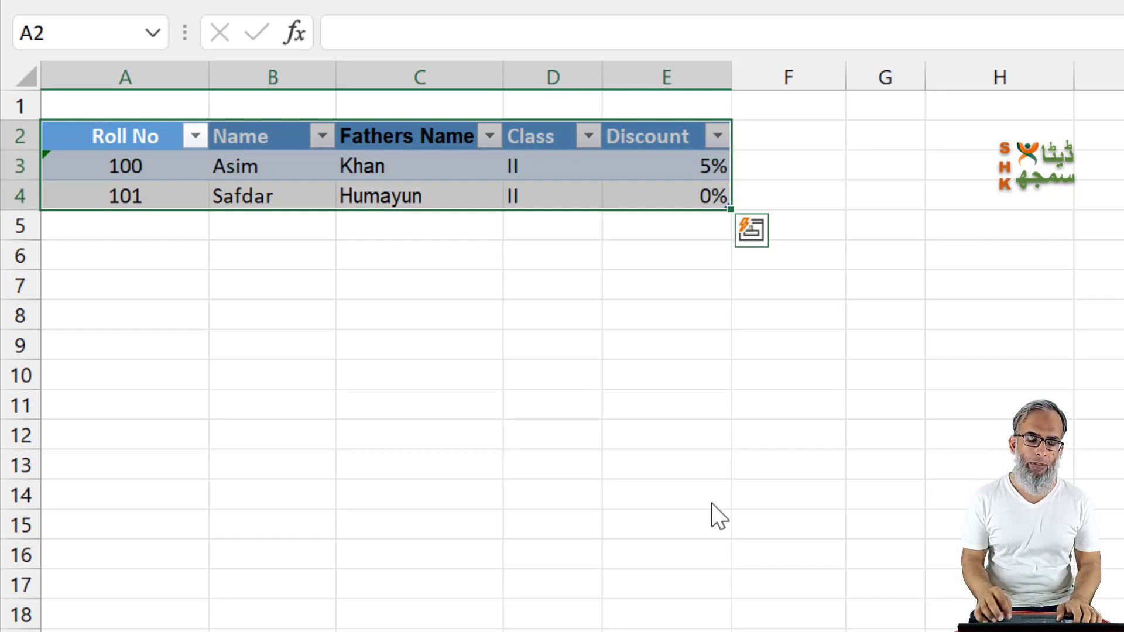
key("Down")
key("Right")
key("Right")
key("Right")
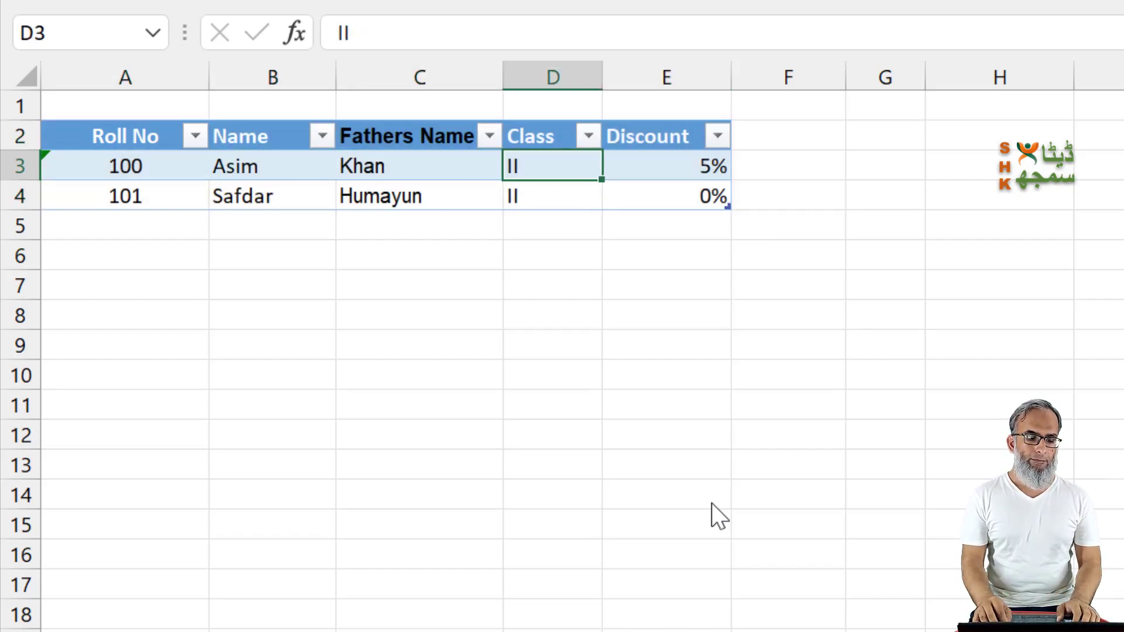
key("Left")
key("Down")
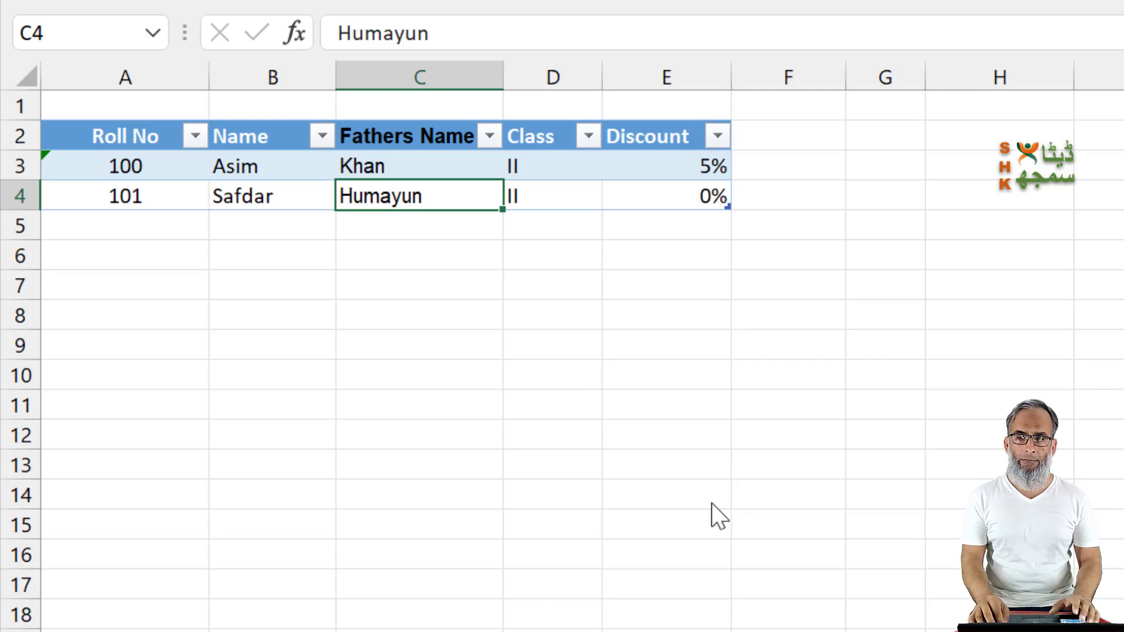
Step: Add a third student to the table by entering the student's name in cell B5
key("Down")
key("Left")
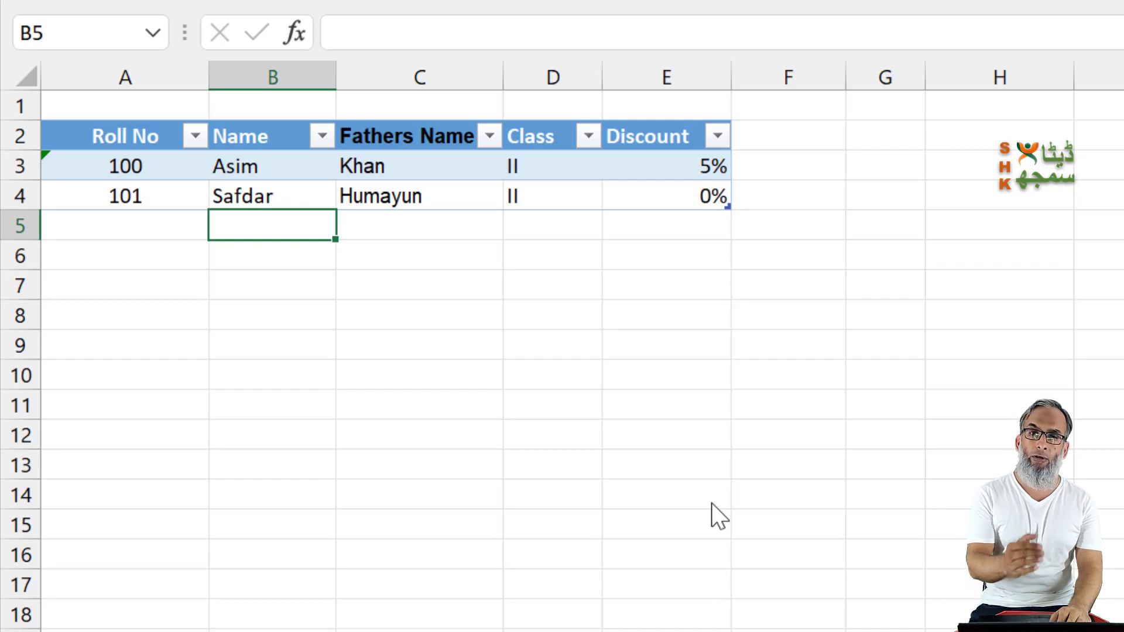
type("Saleem")
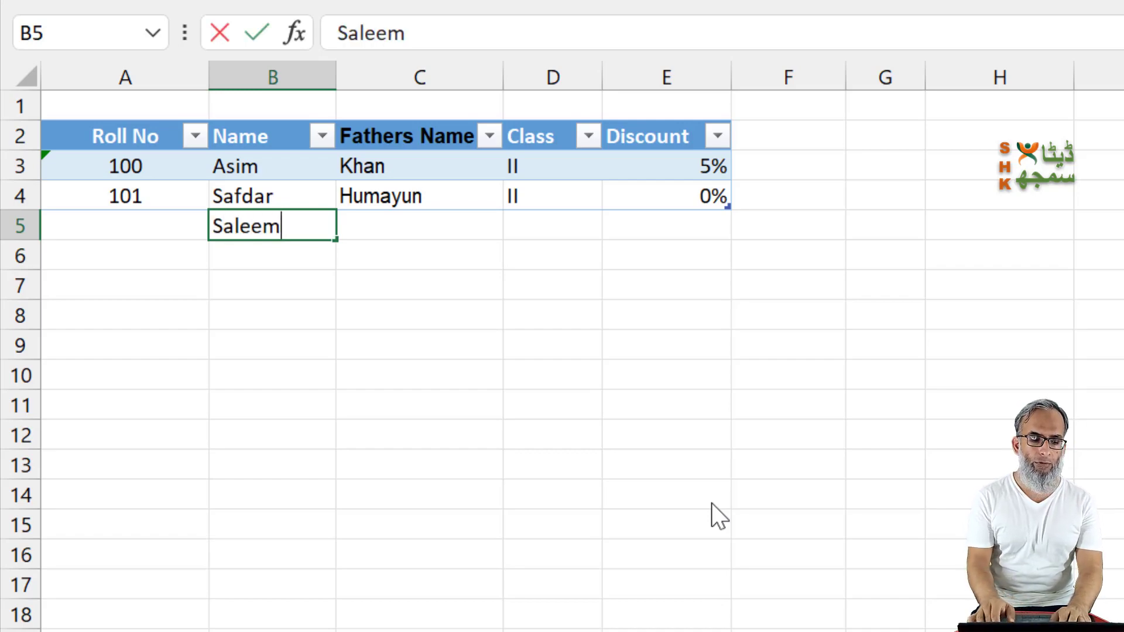
key("Return")
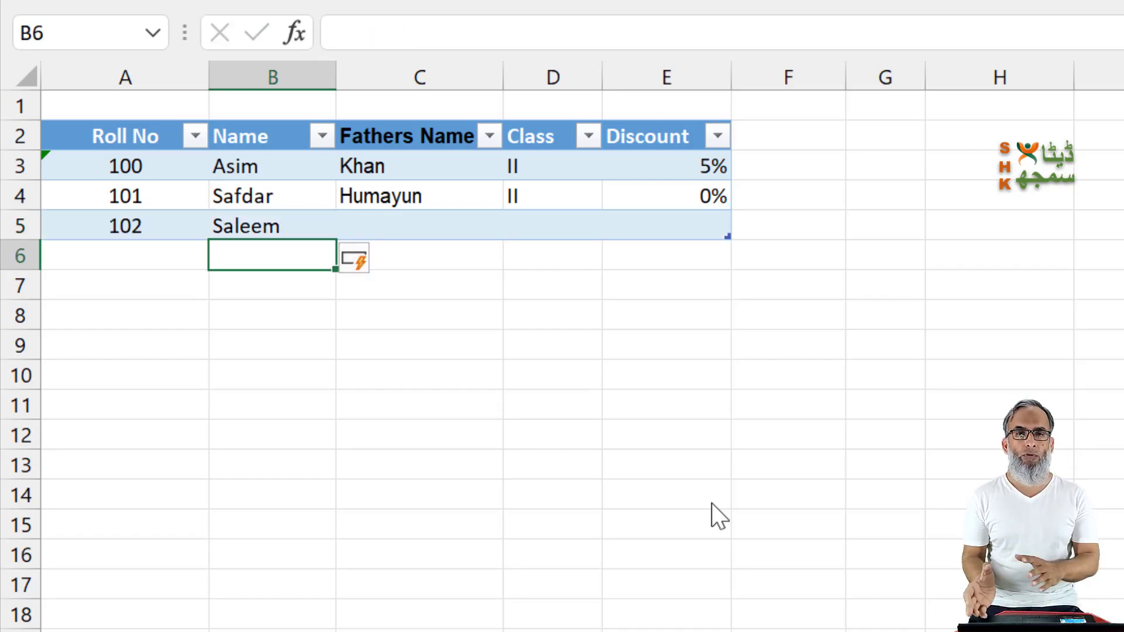
key("Up")
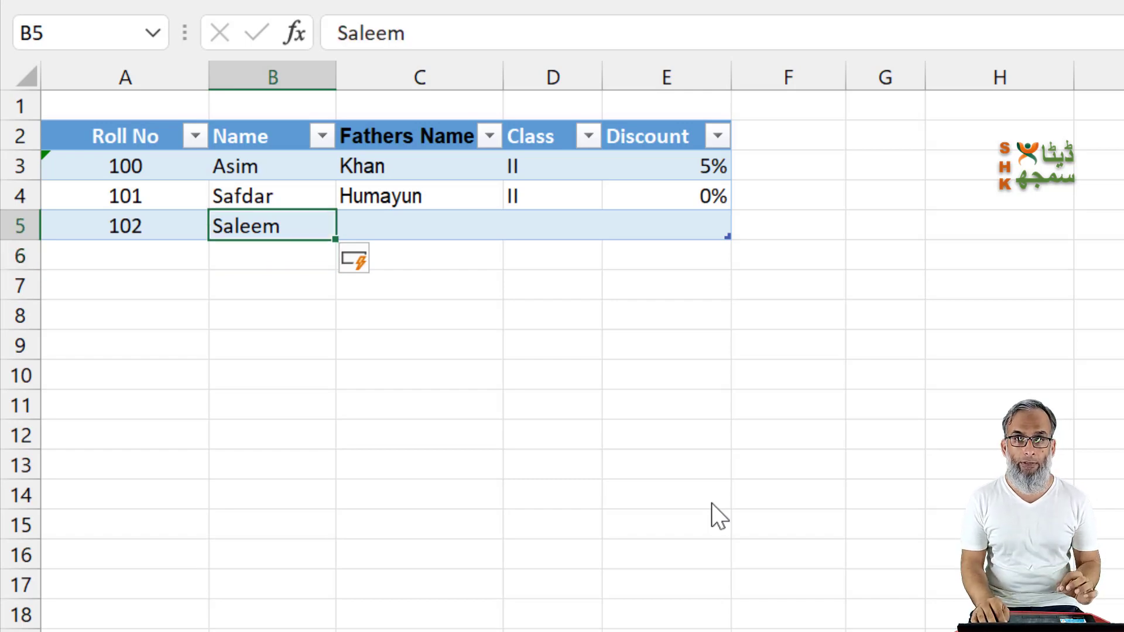
Step: Complete the third student's row with the father's name, class X and a discount of 0
key("Right")
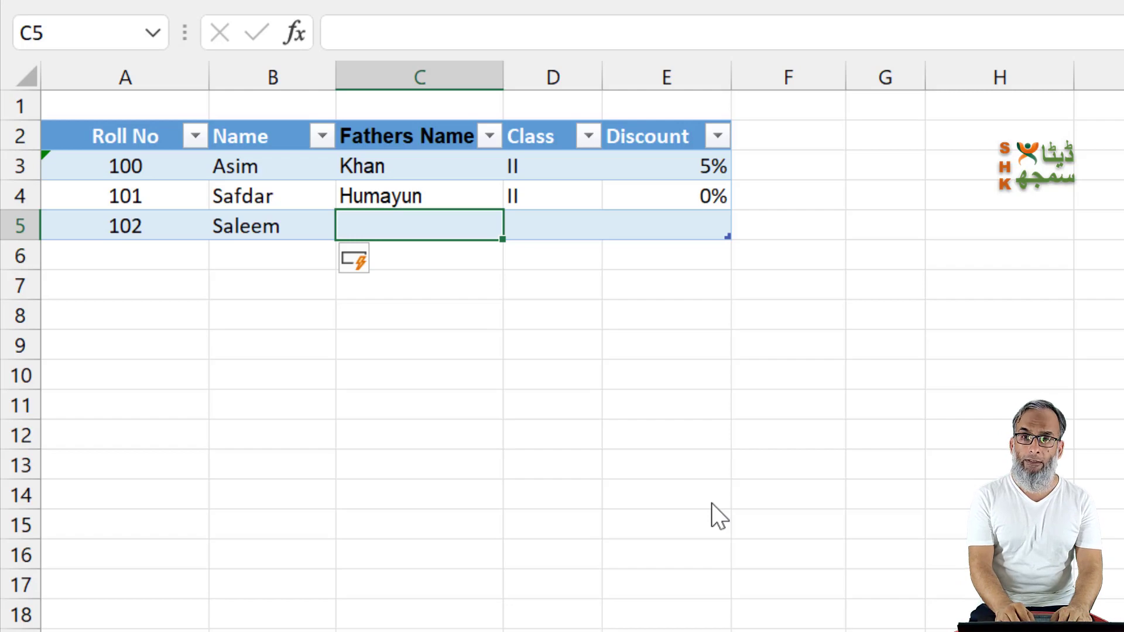
type("Shafi")
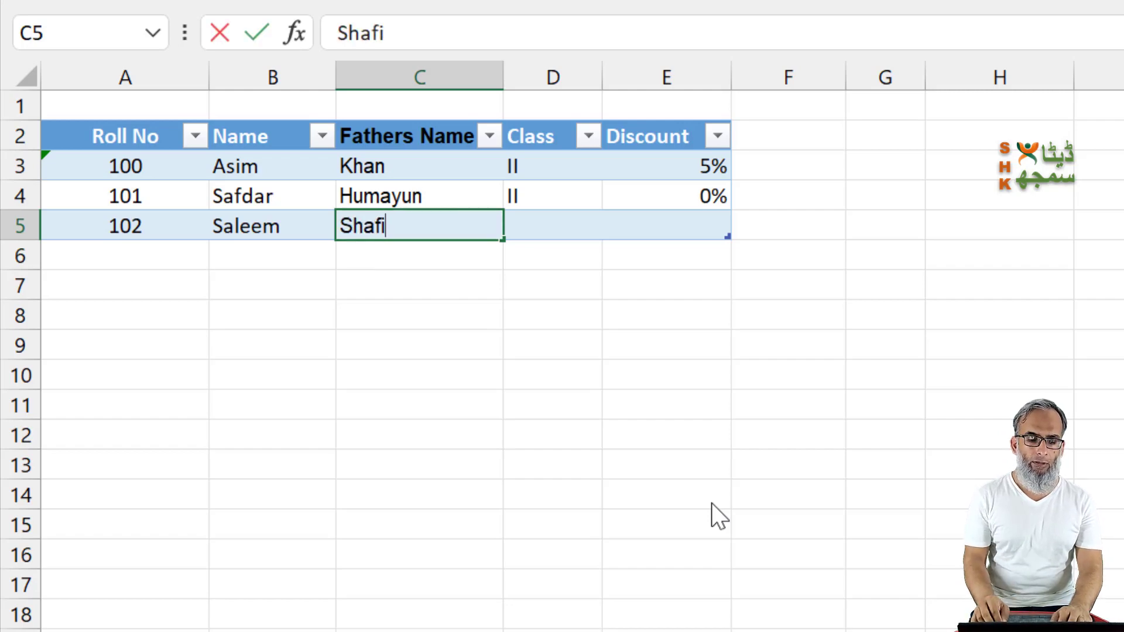
key("Right")
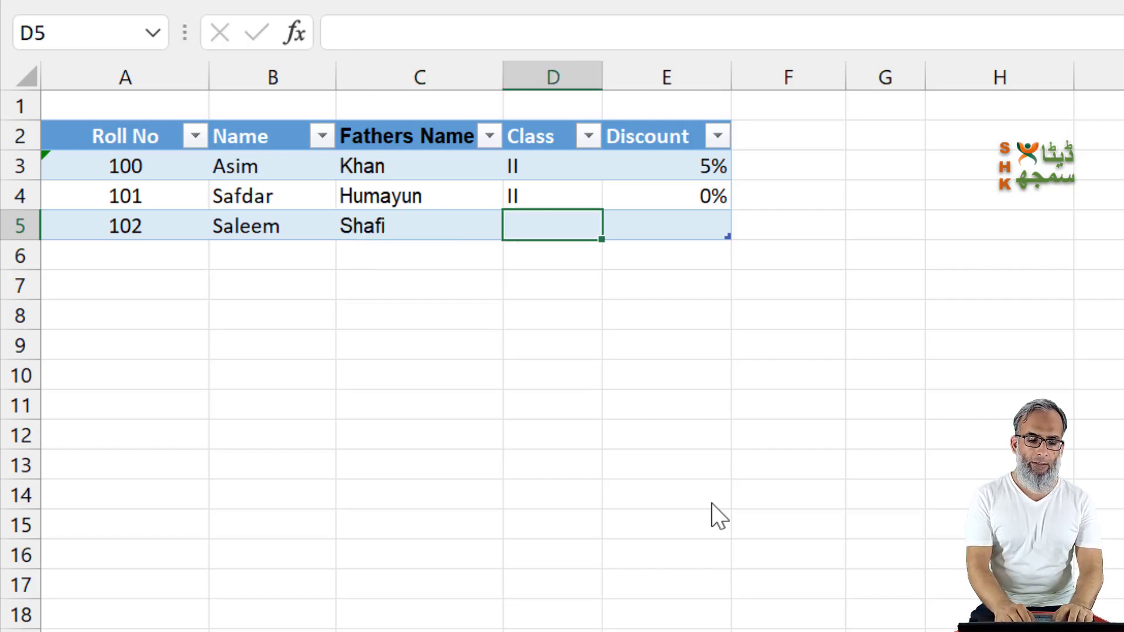
type("X")
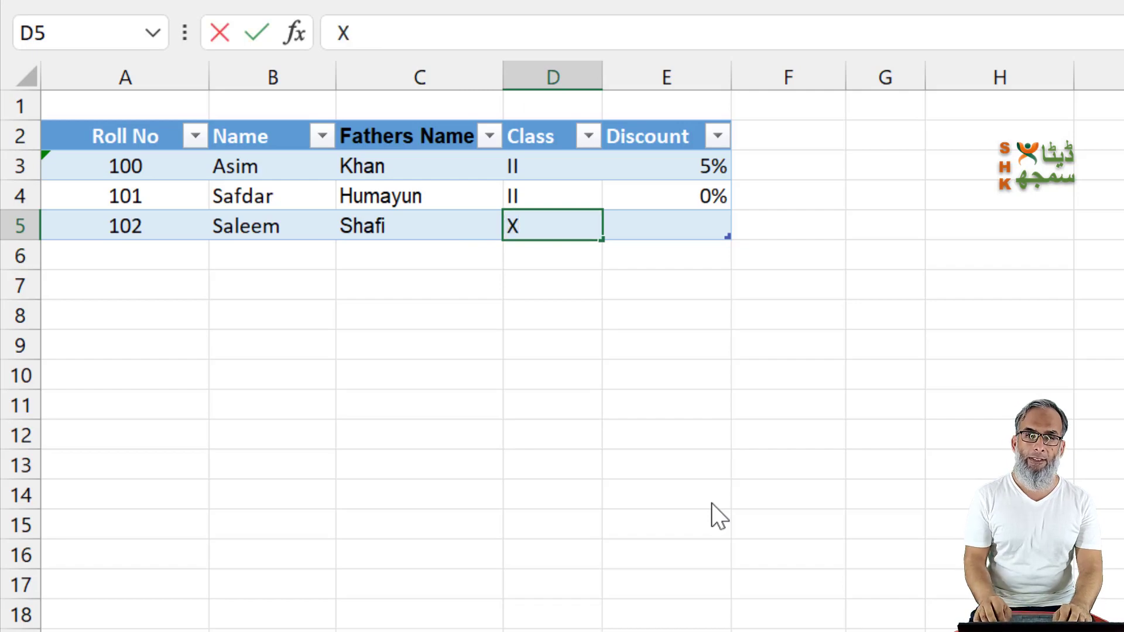
key("Right")
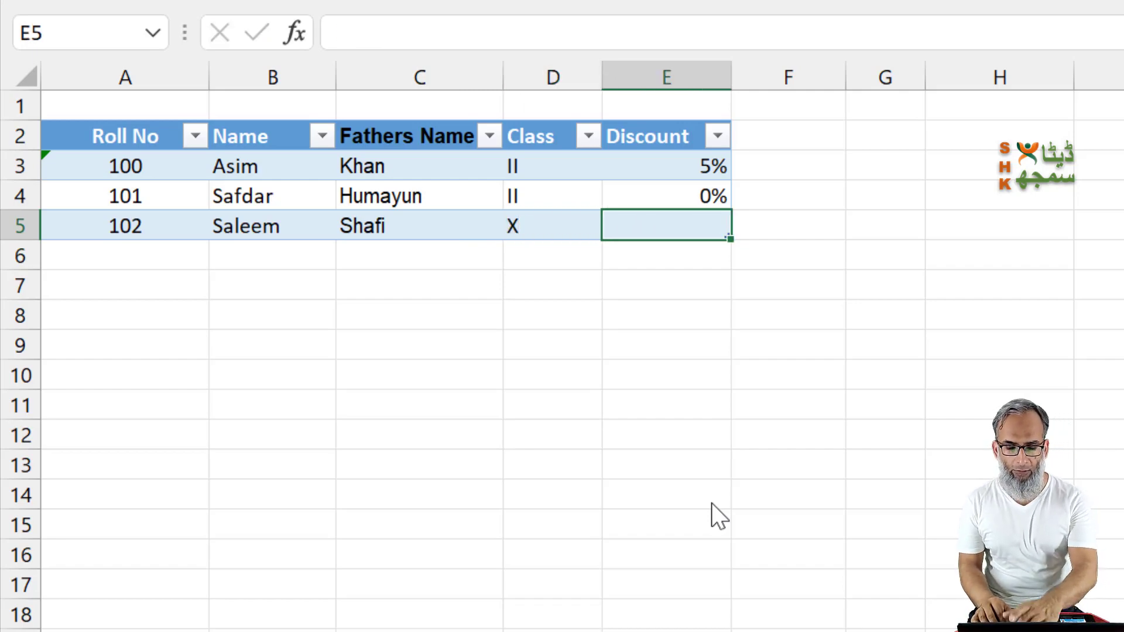
type("0")
key("Return")
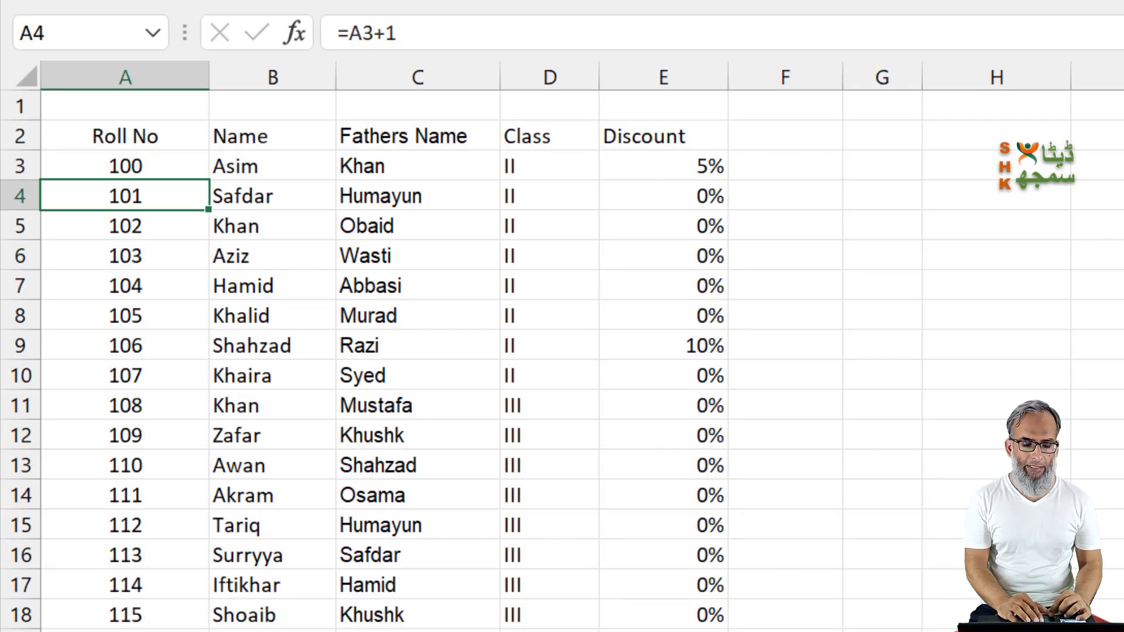
Step: Rename the sample sheet as Students
left_click(351, 614)
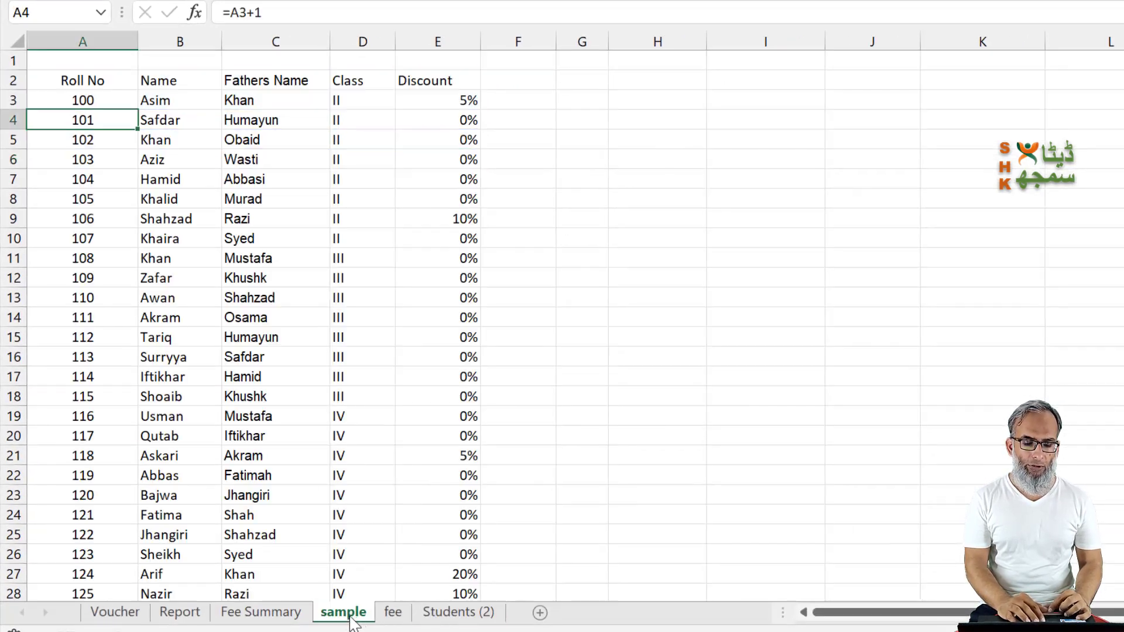
double_click(354, 614)
type("S")
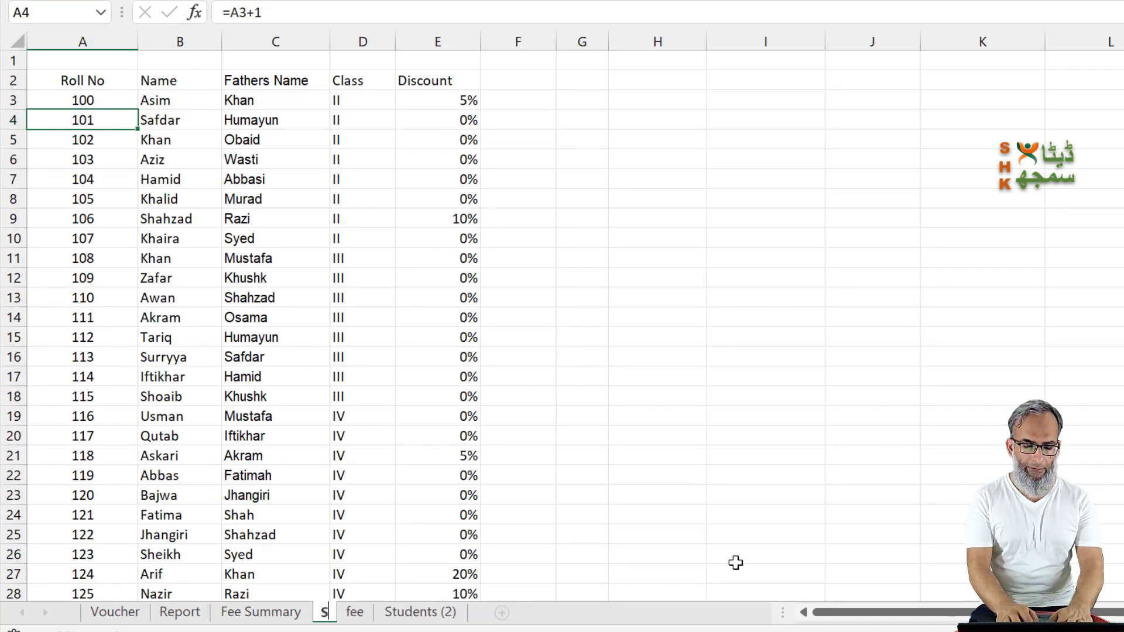
type("tudents")
key("Return")
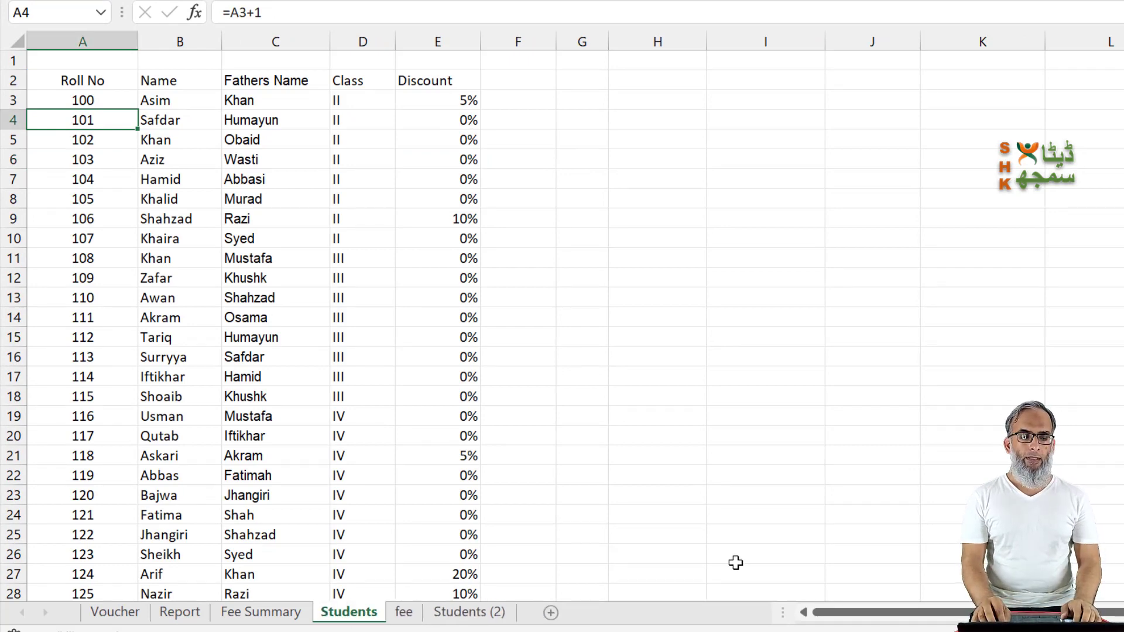
Step: Copy the formula =A3+1 from cell A4 of the Students sheet down the Roll No column to row 38
key("Up")
key("Down")
key("Down")
key("Down")
key("Down")
key("Down")
key("Down")
key("Down")
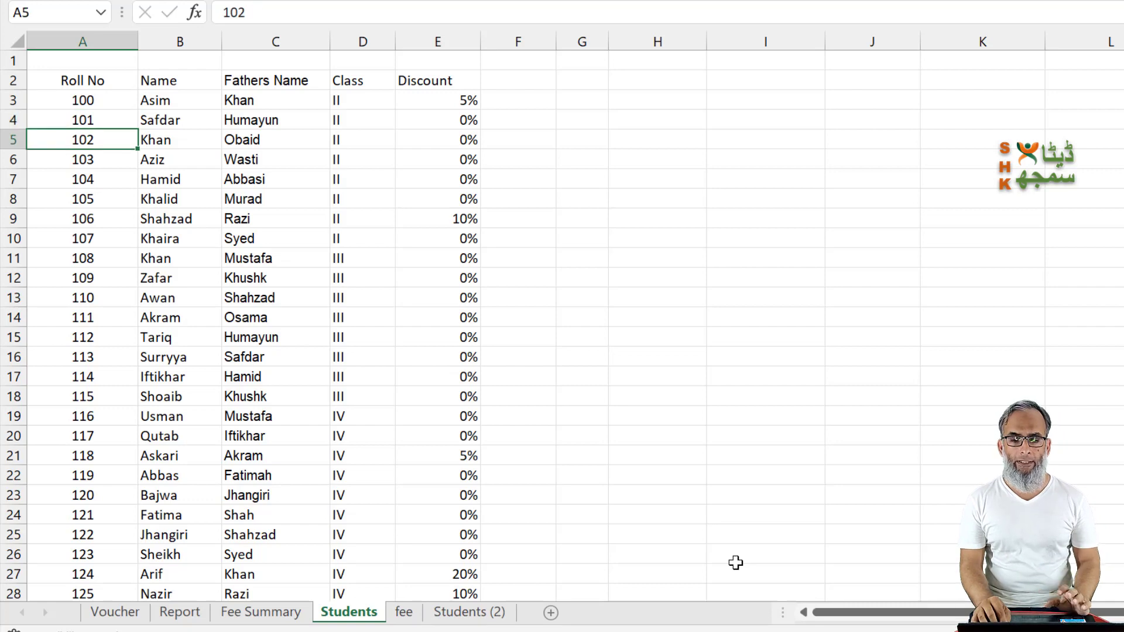
key("Up")
key("Up")
key("Up")
key("Up")
key("Up")
key("Up")
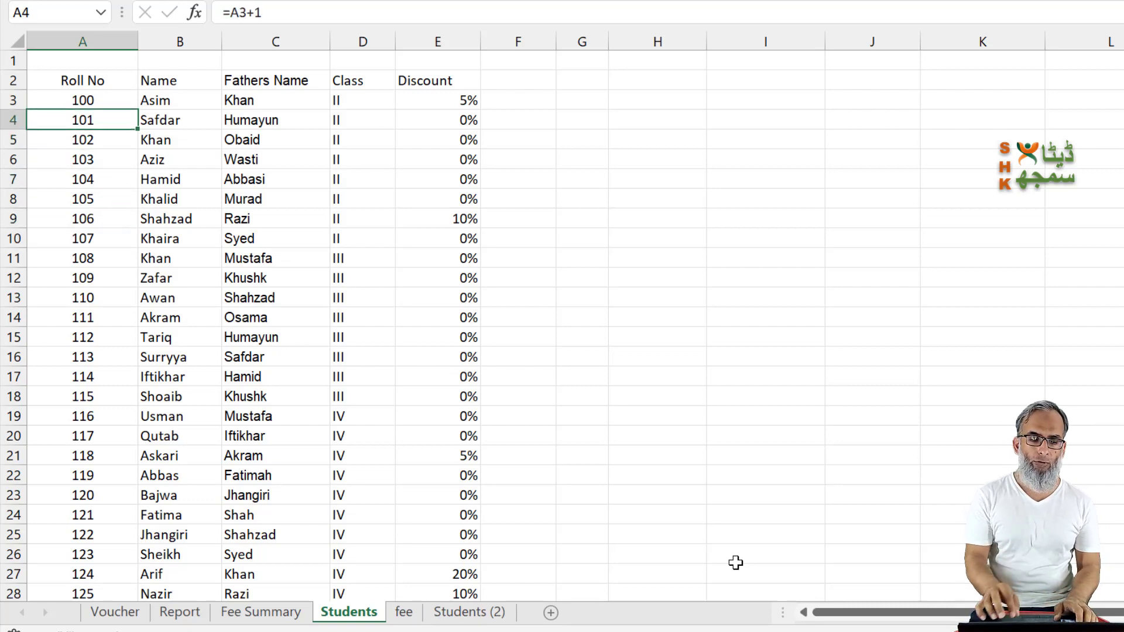
key("F2")
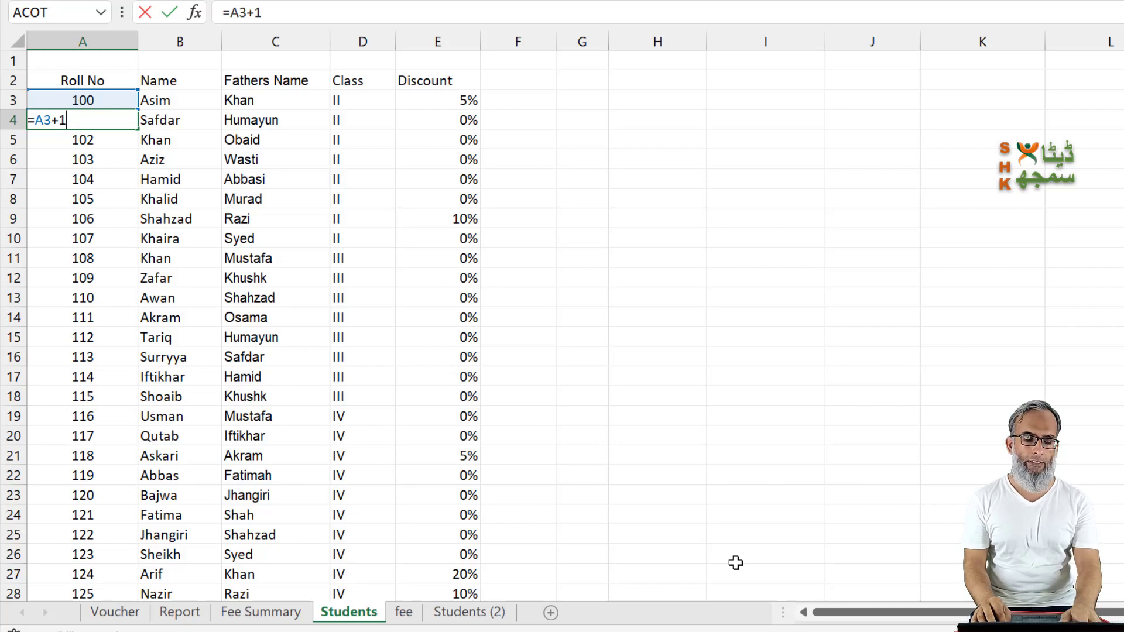
key("Escape")
key("ctrl+c")
key("ctrl+shift+Down")
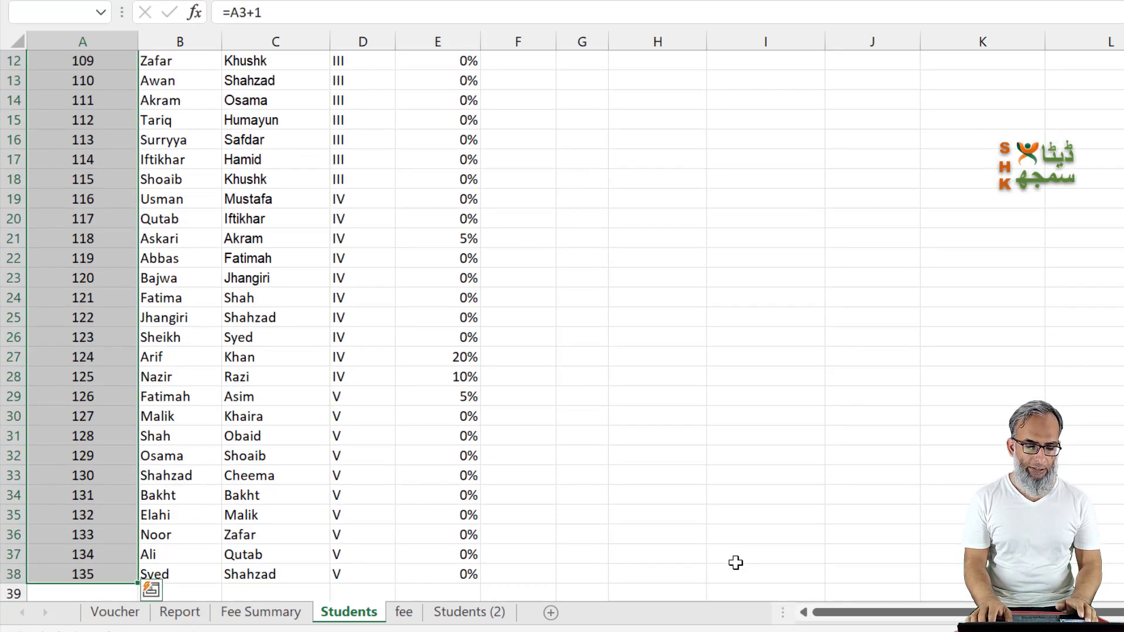
key("Return")
key("Up")
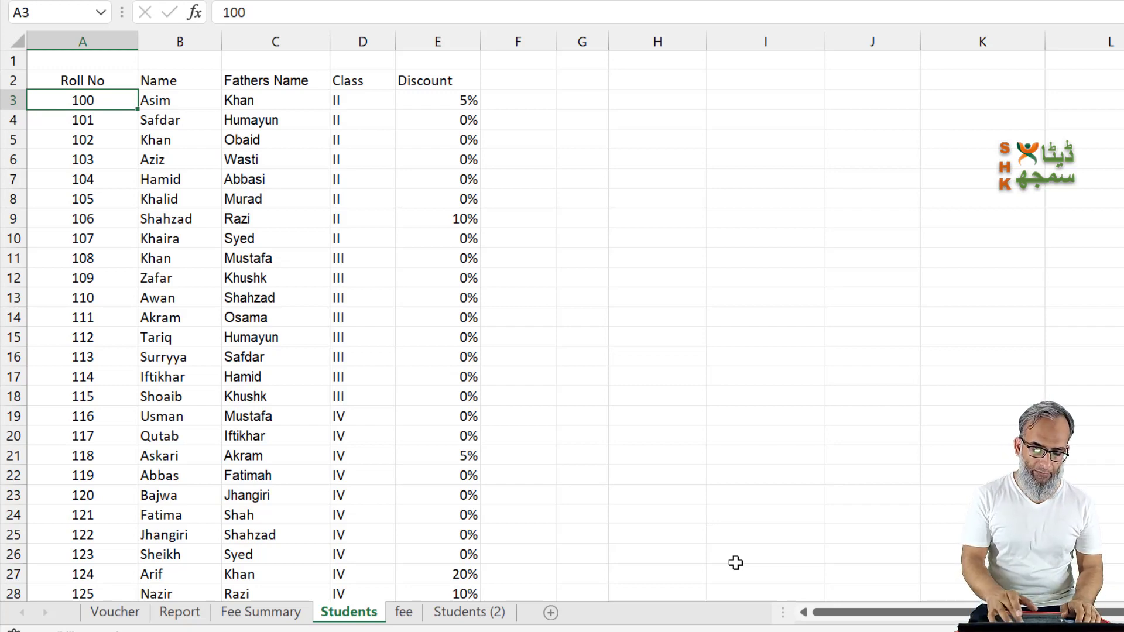
Step: Convert the full student list in A2:E38 into a table with headers
key("ctrl+t")
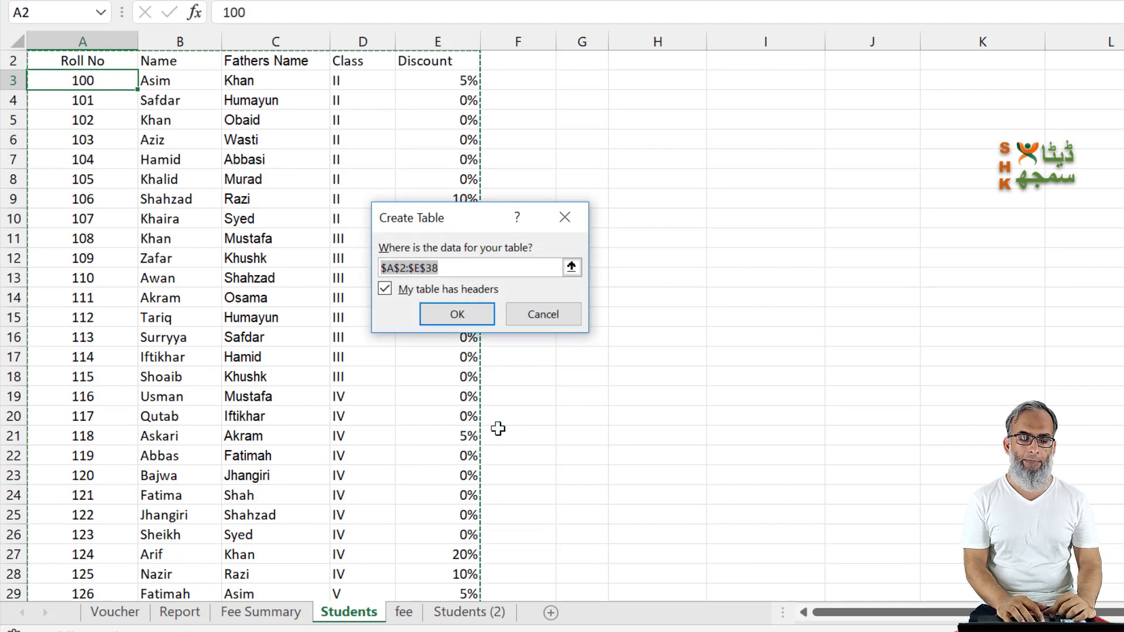
left_click(455, 313)
left_click(457, 117)
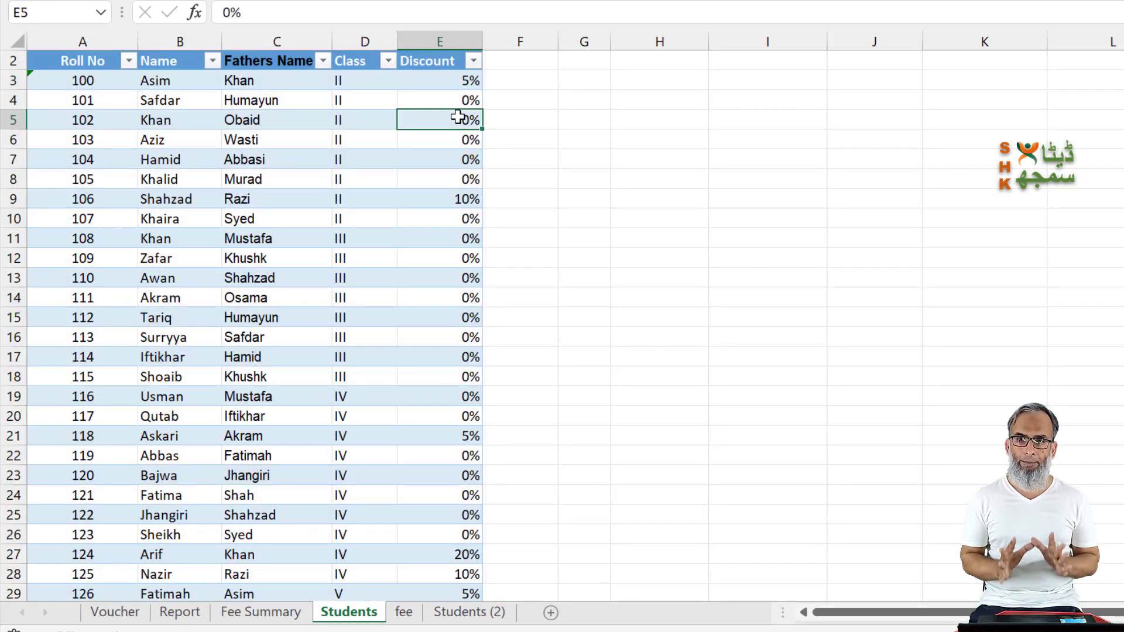
Step: Convert the class-wise charges in B2:G6 of the fee sheet into a table with headers
key("ctrl+Page_Down")
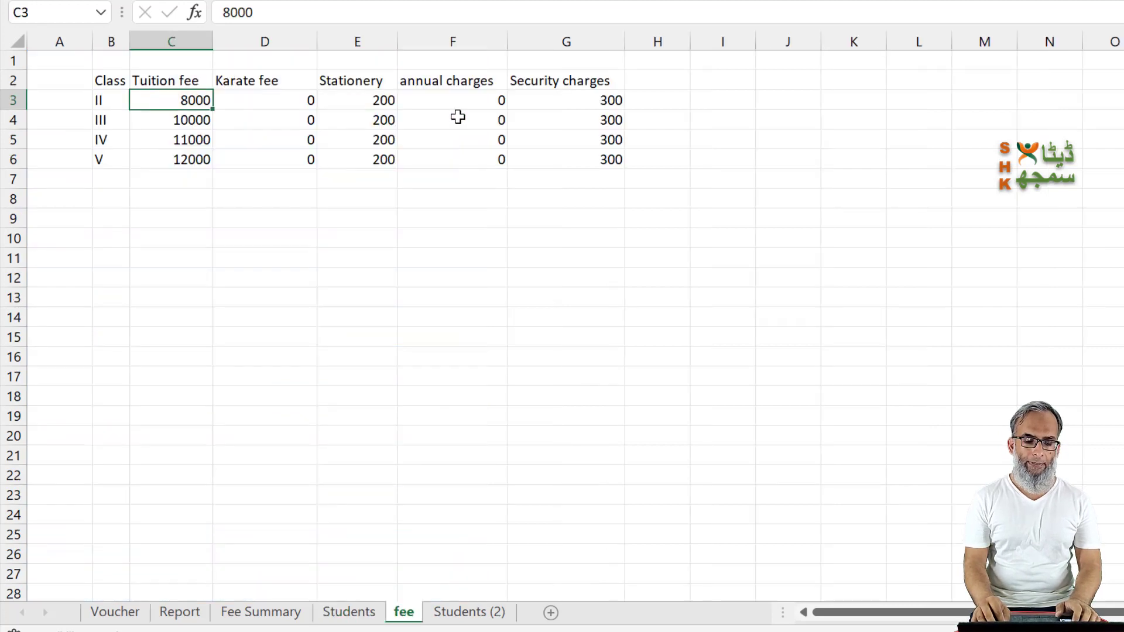
key("Down")
key("Down")
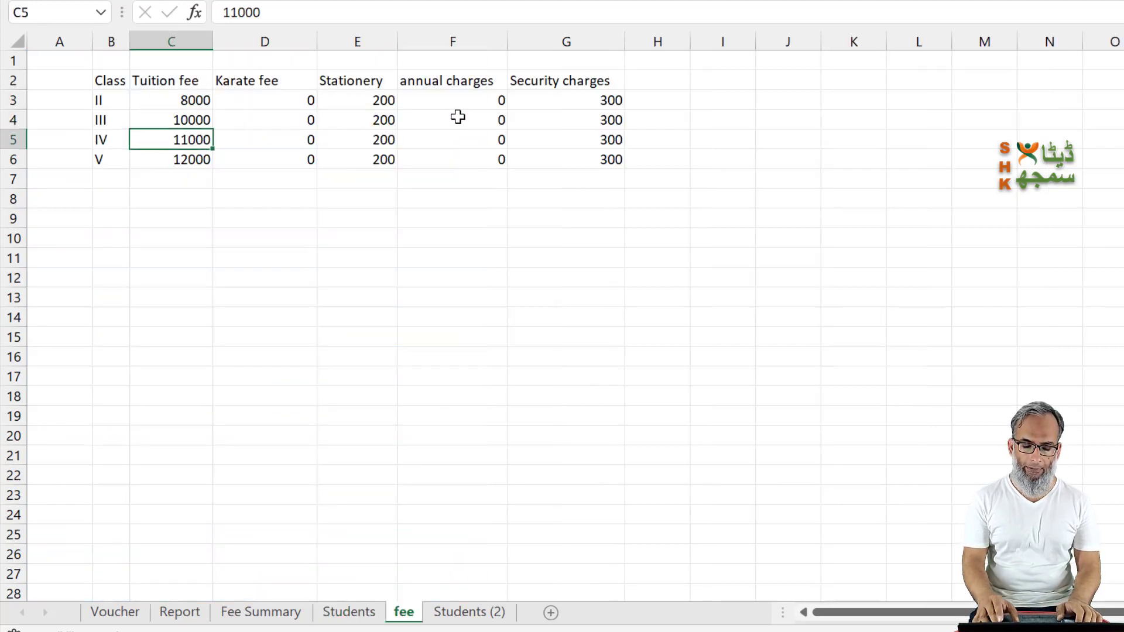
key("ctrl+t")
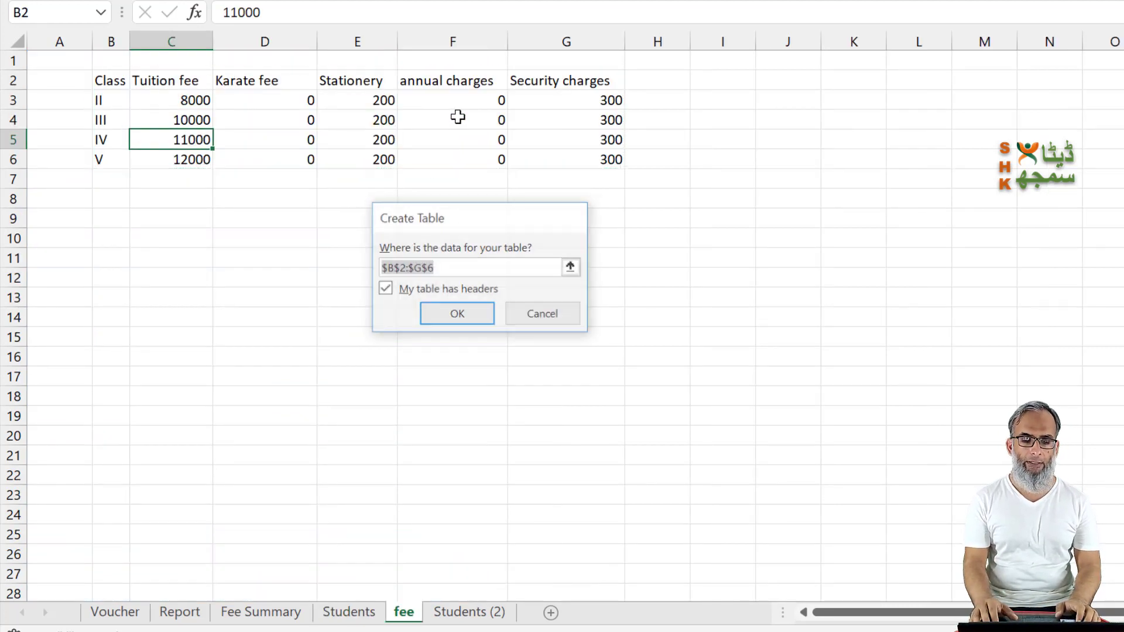
key("Return")
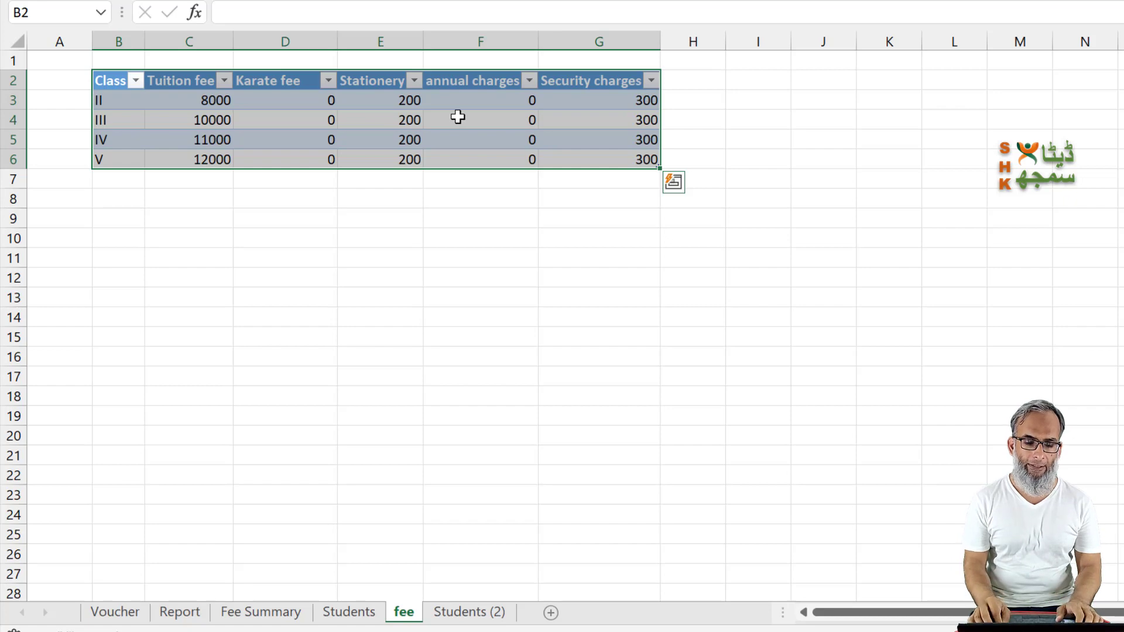
key("Down")
key("ctrl+Page_Down")
key("ctrl+Page_Up")
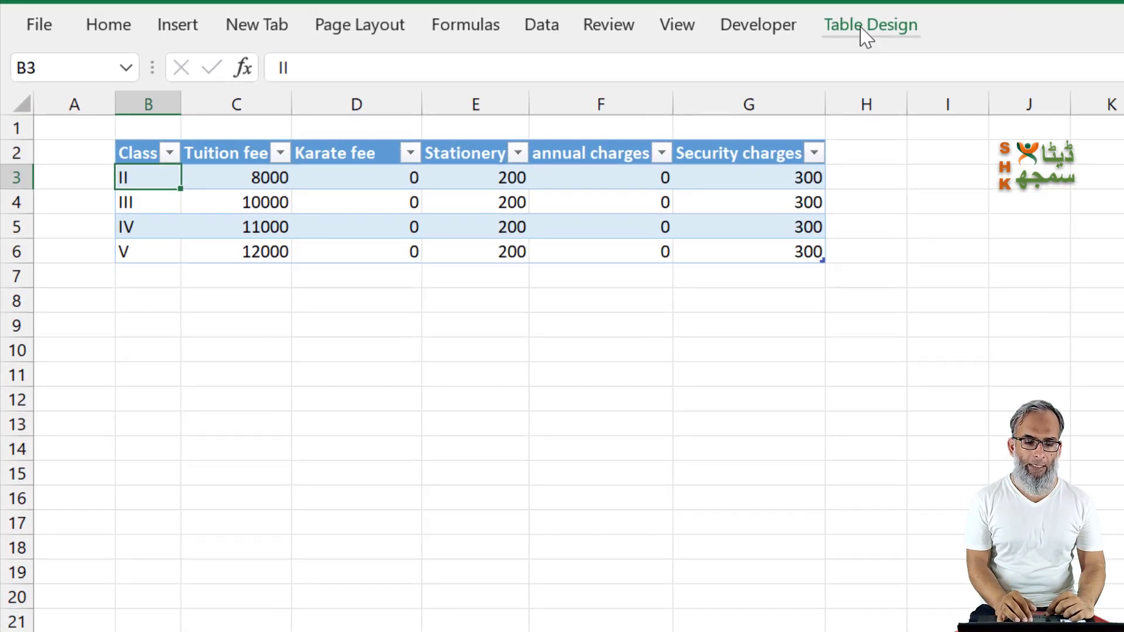
Step: Name the class-wise charges table on the fee sheet Feetable and keep the ribbon permanently expanded
left_click(867, 26)
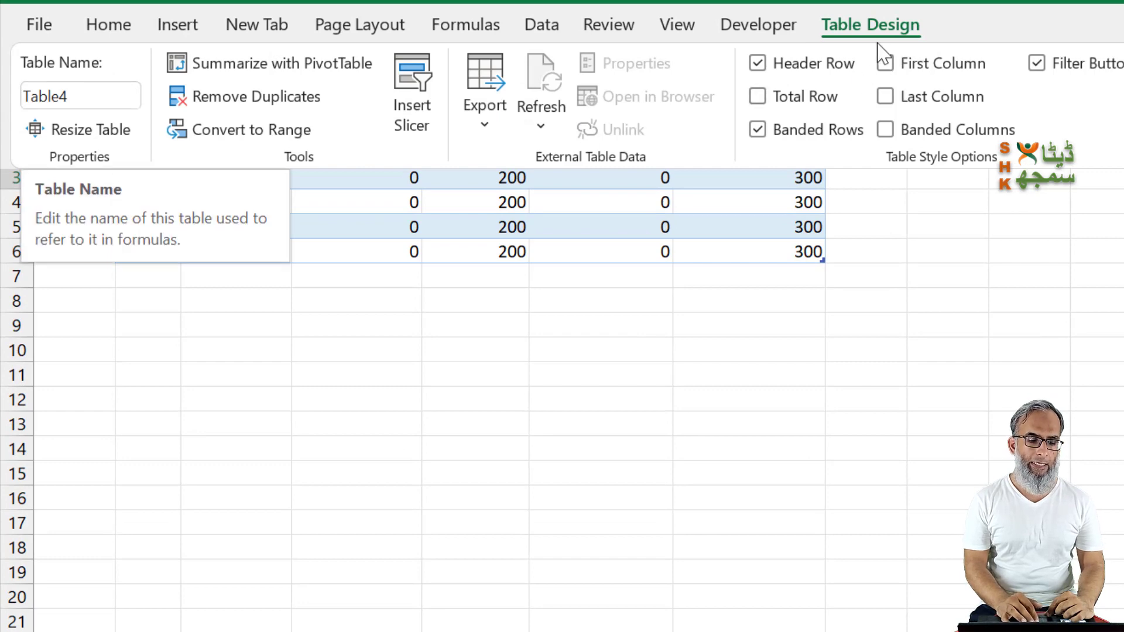
left_click(555, 215)
left_click(554, 212)
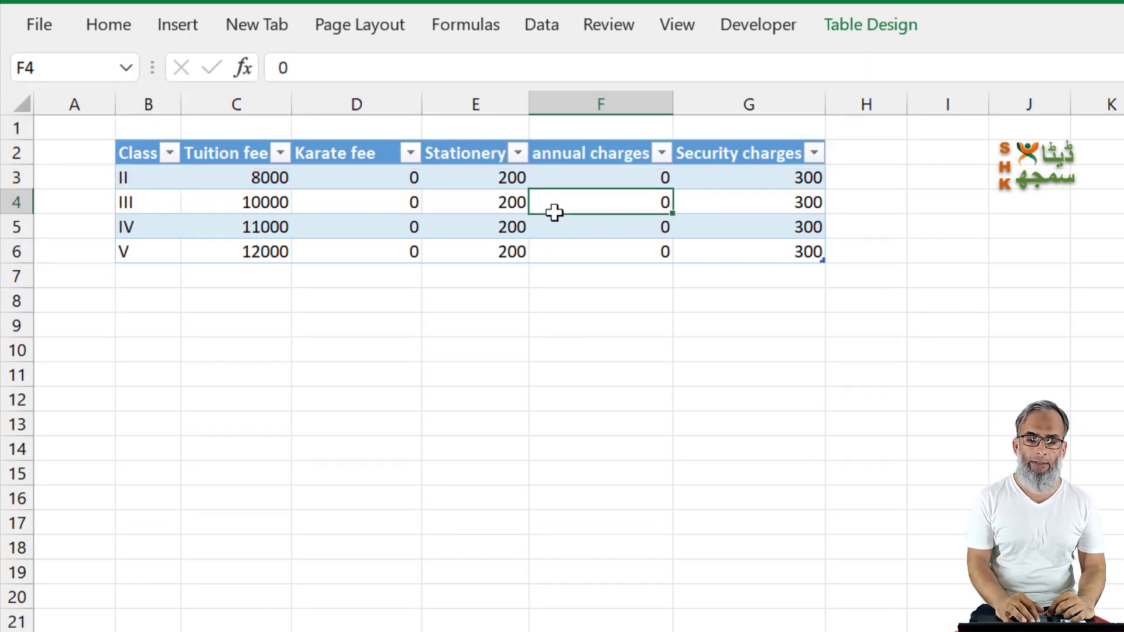
left_click(871, 30)
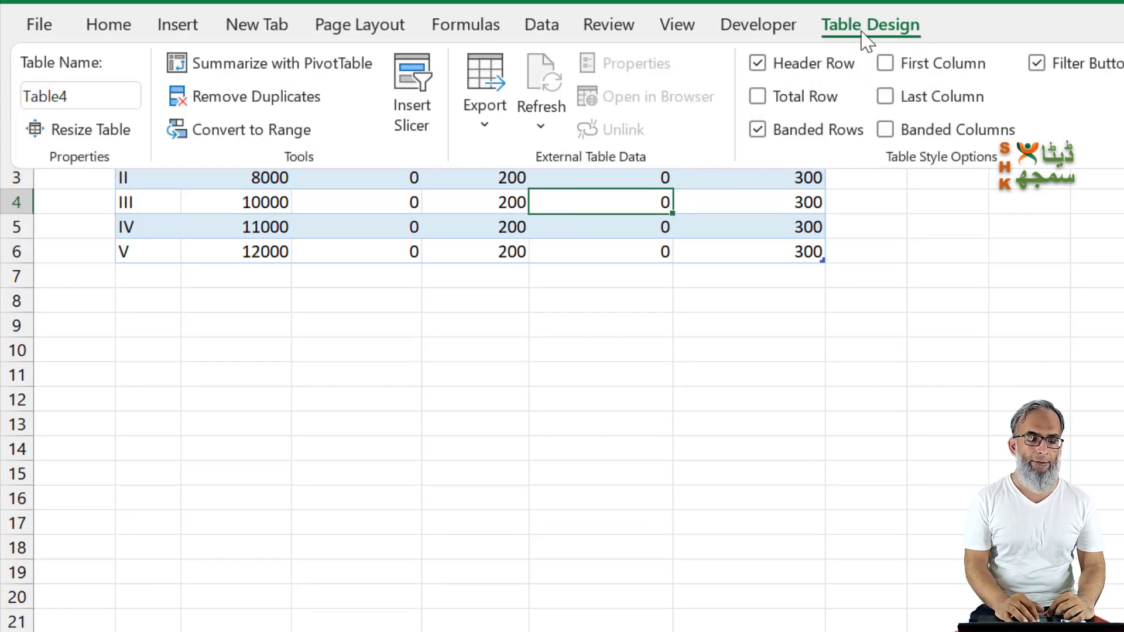
left_click(103, 100)
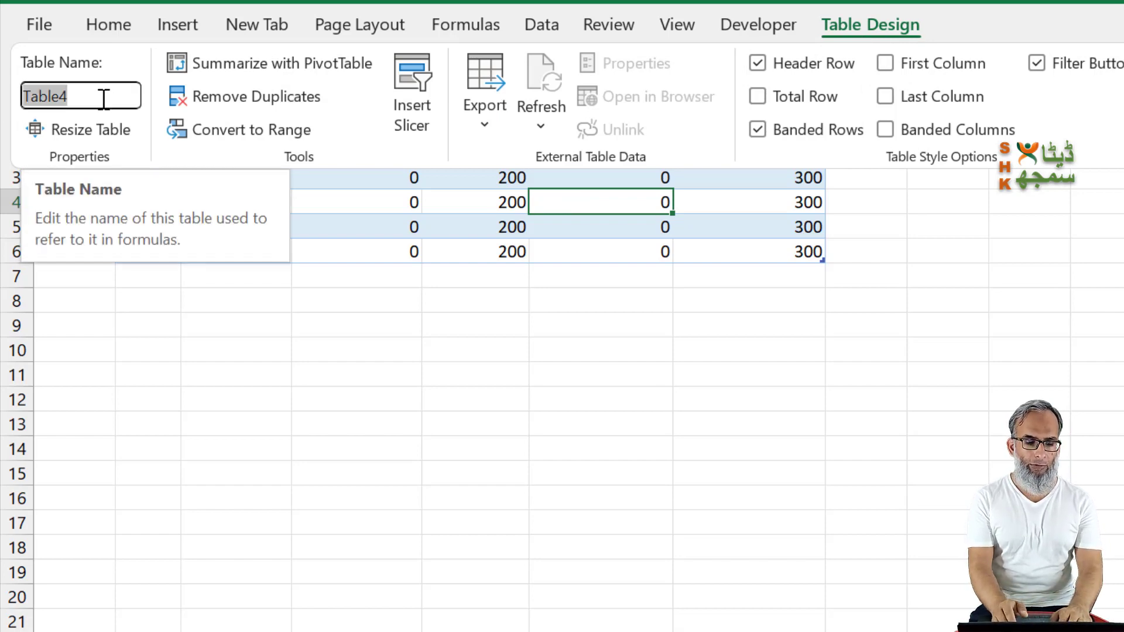
type("F")
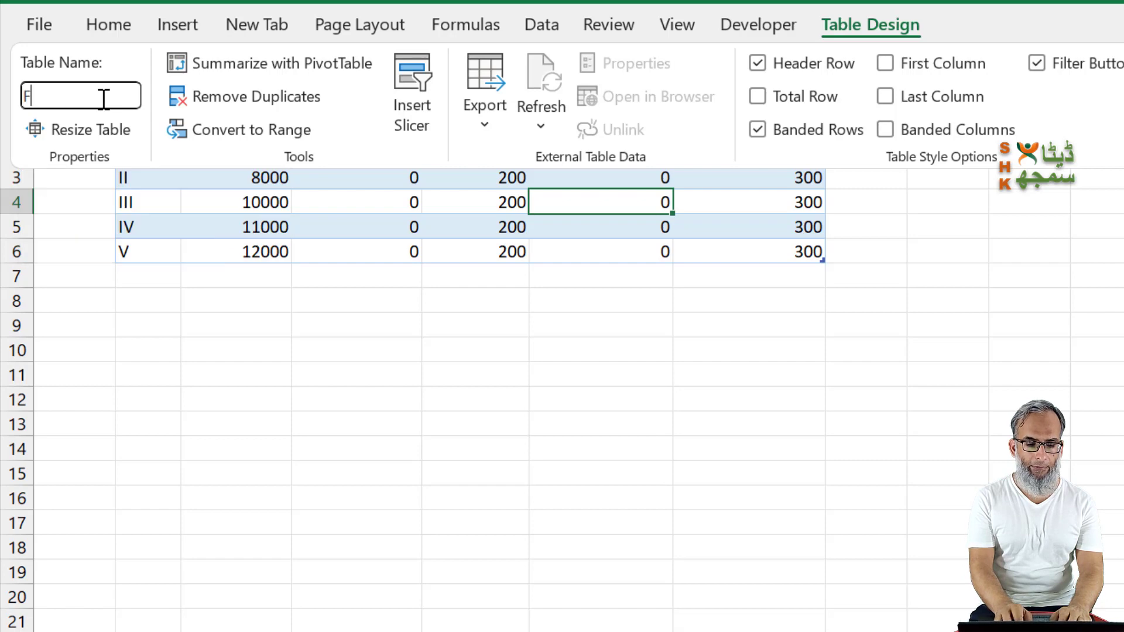
type("eetable")
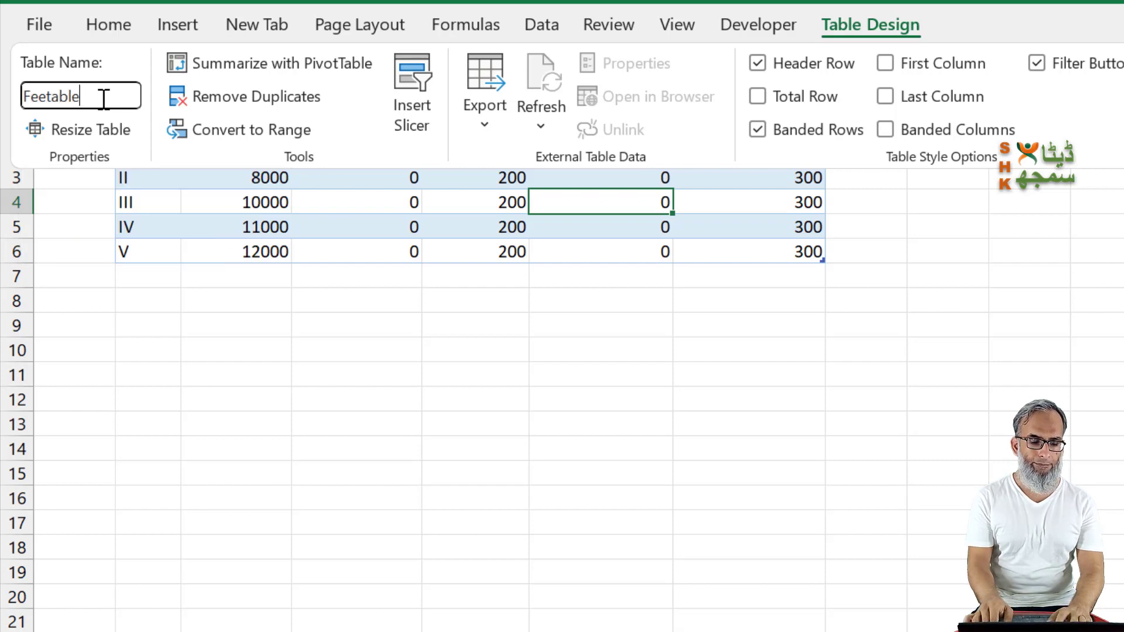
key("Return")
left_click(865, 33)
double_click(864, 25)
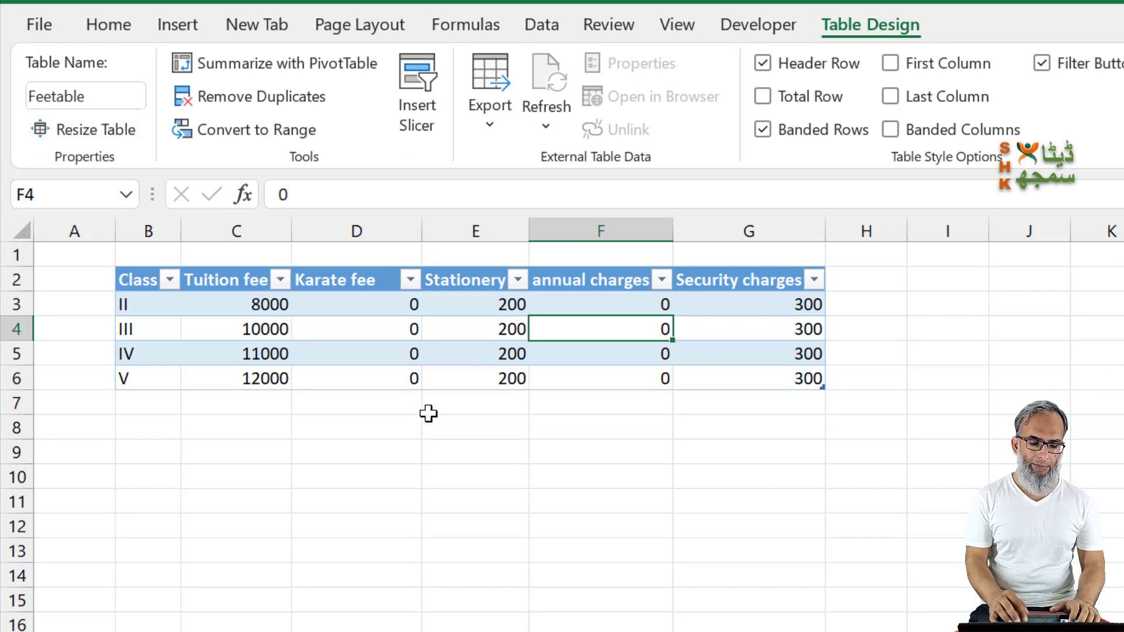
Step: Name the student list table on the Students sheet Students
key("ctrl+Page_Up")
left_click(95, 98)
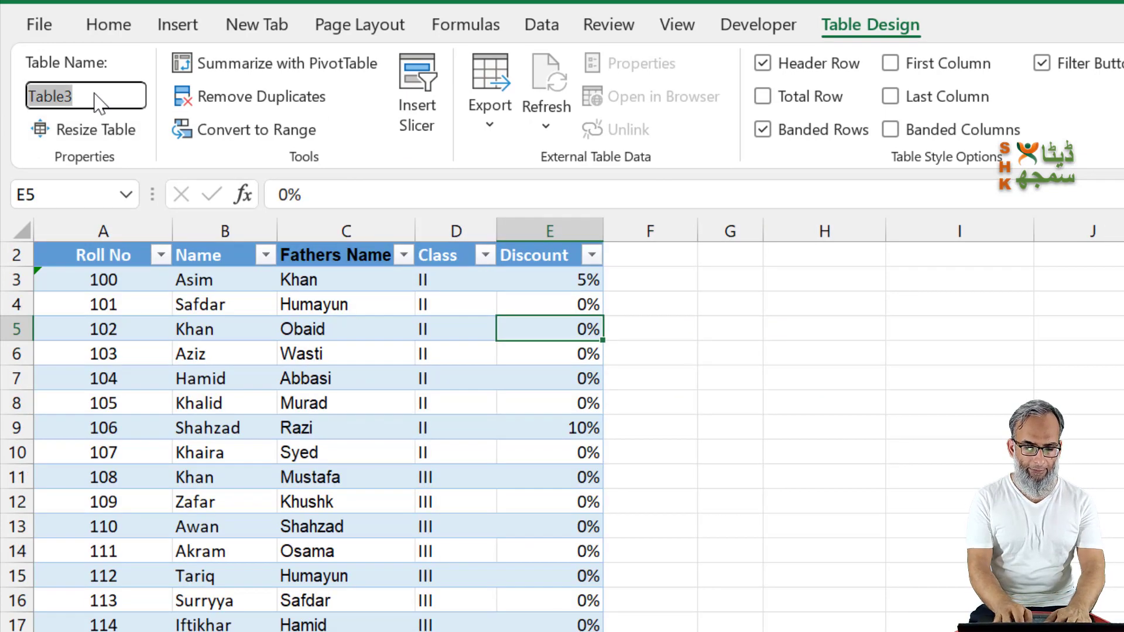
type("Students")
key("Return")
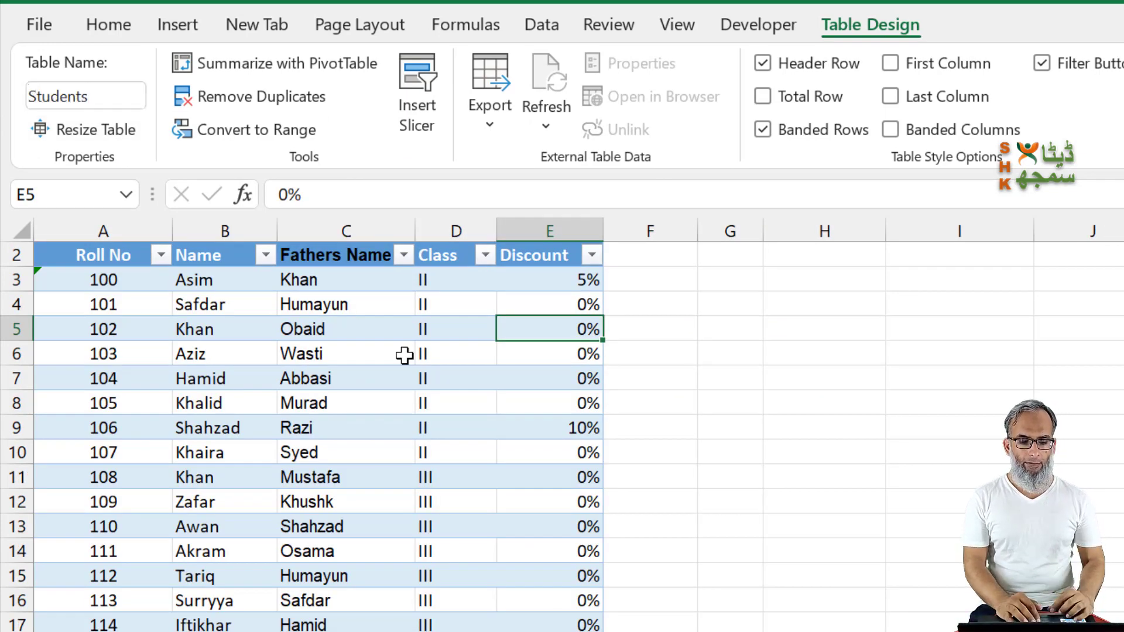
left_click(436, 393)
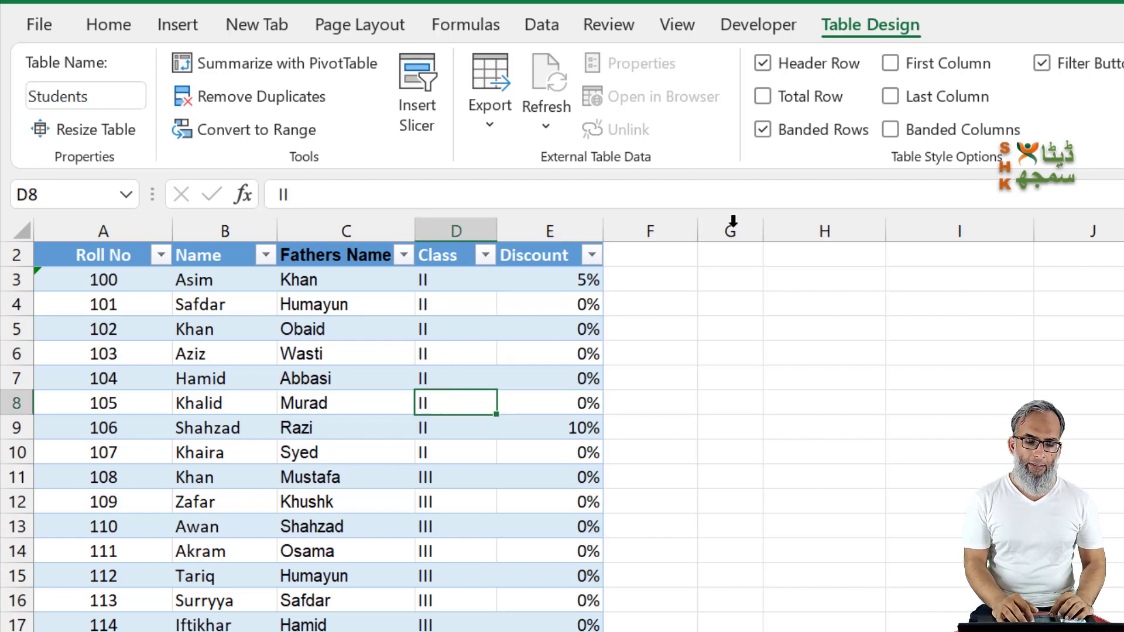
Step: Copy the five charge headers in C2:G2 of the fee sheet, from Tuition fee to Security charges
left_click(632, 262)
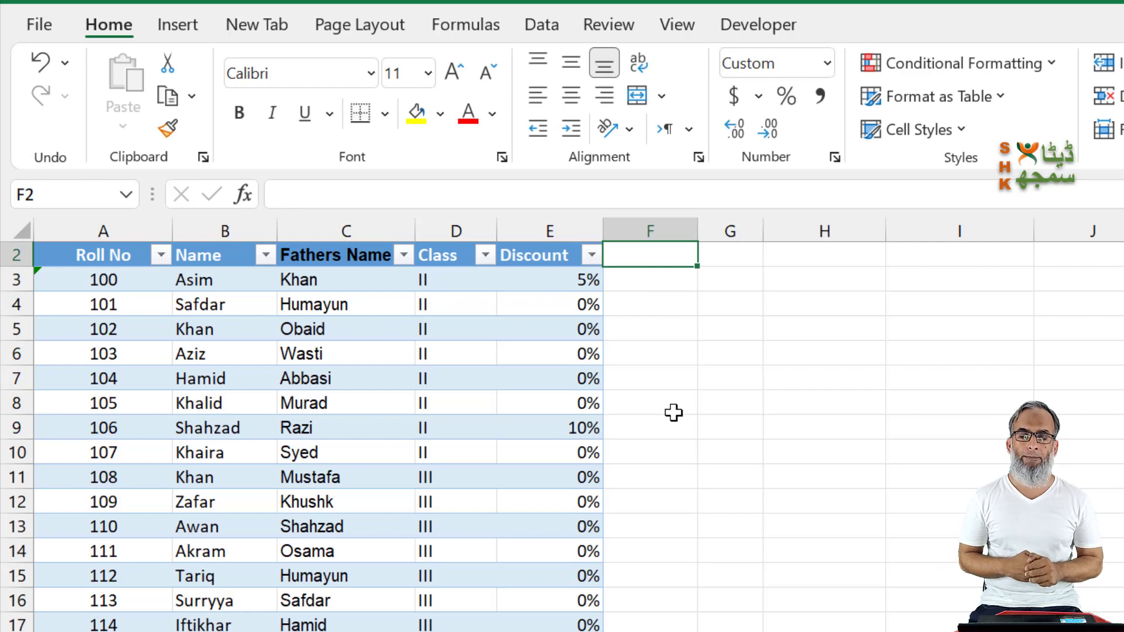
key("ctrl+Page_Down")
key("Up")
key("Up")
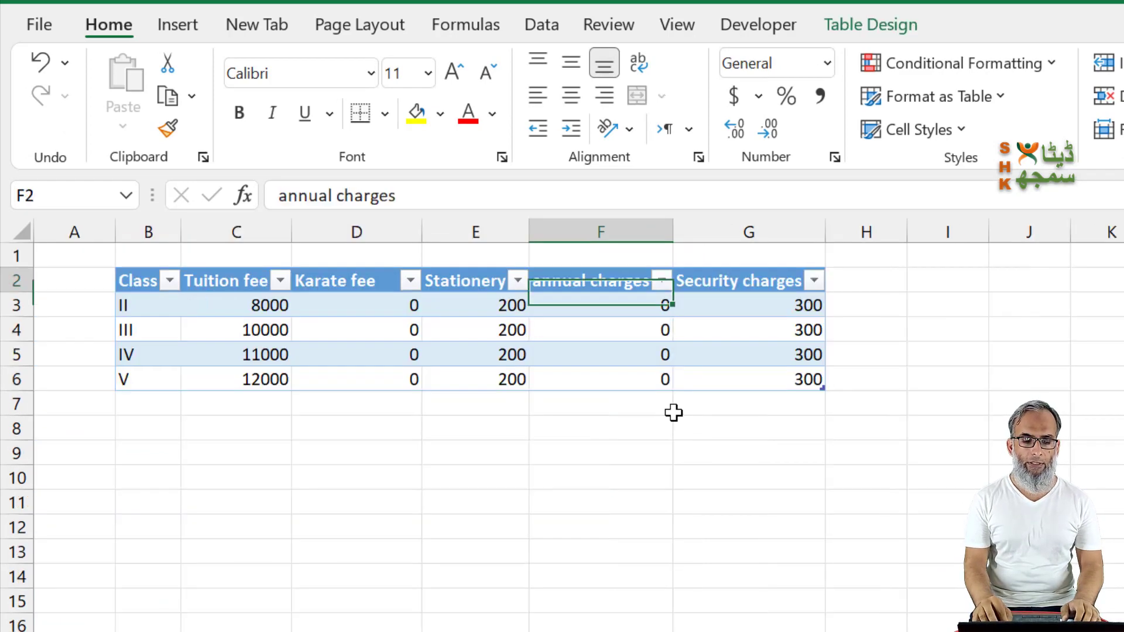
key("Left")
key("Left")
key("Left")
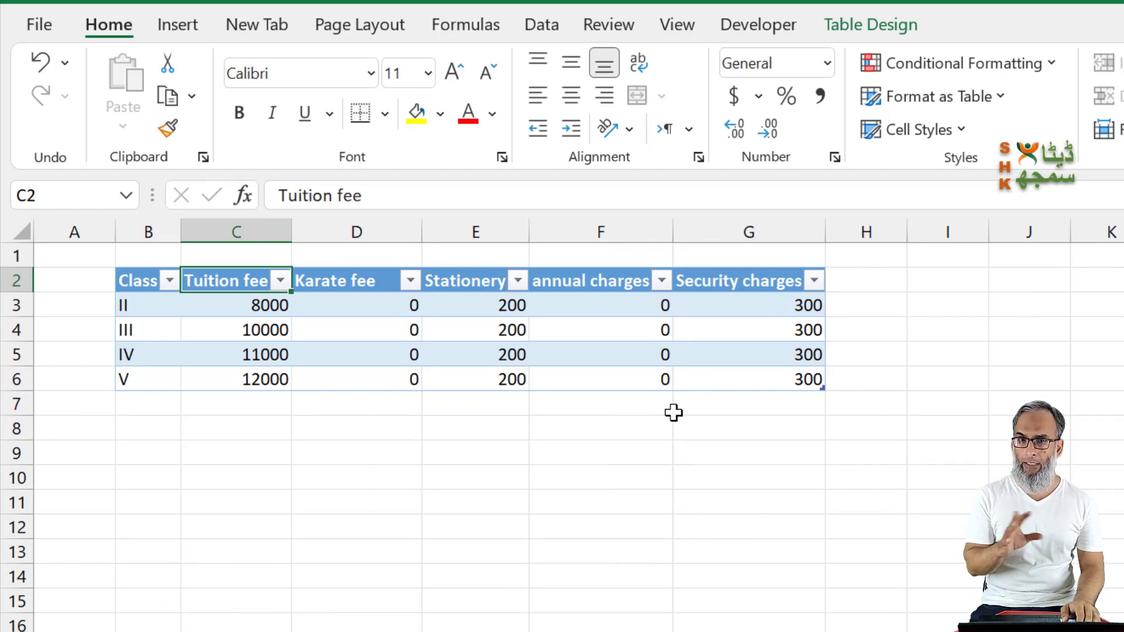
key("ctrl+shift+Right")
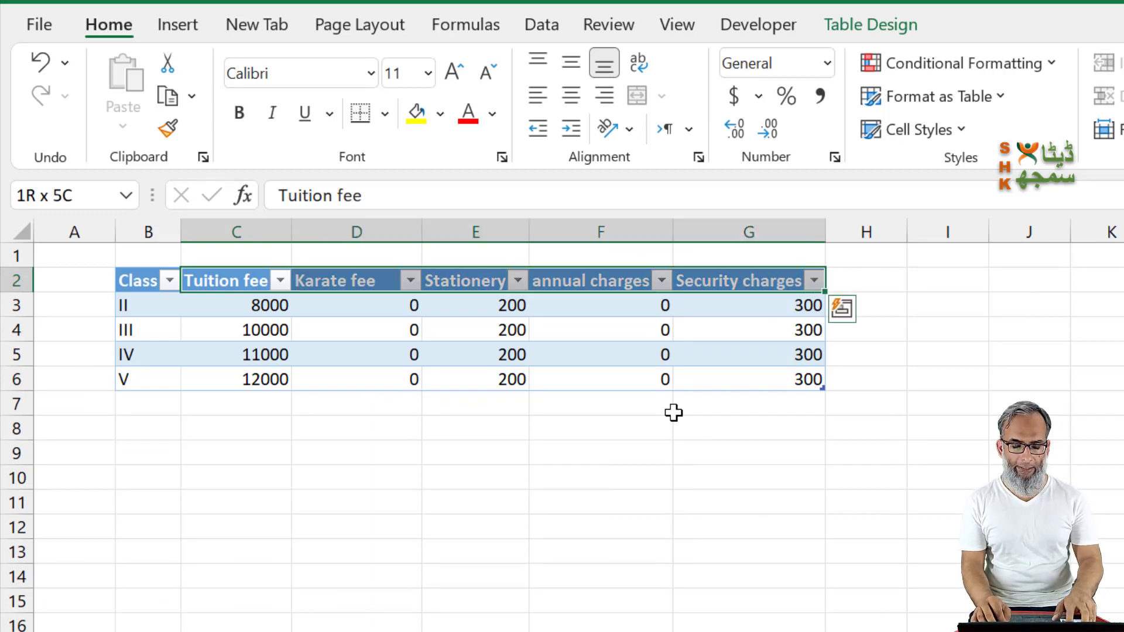
key("ctrl+c")
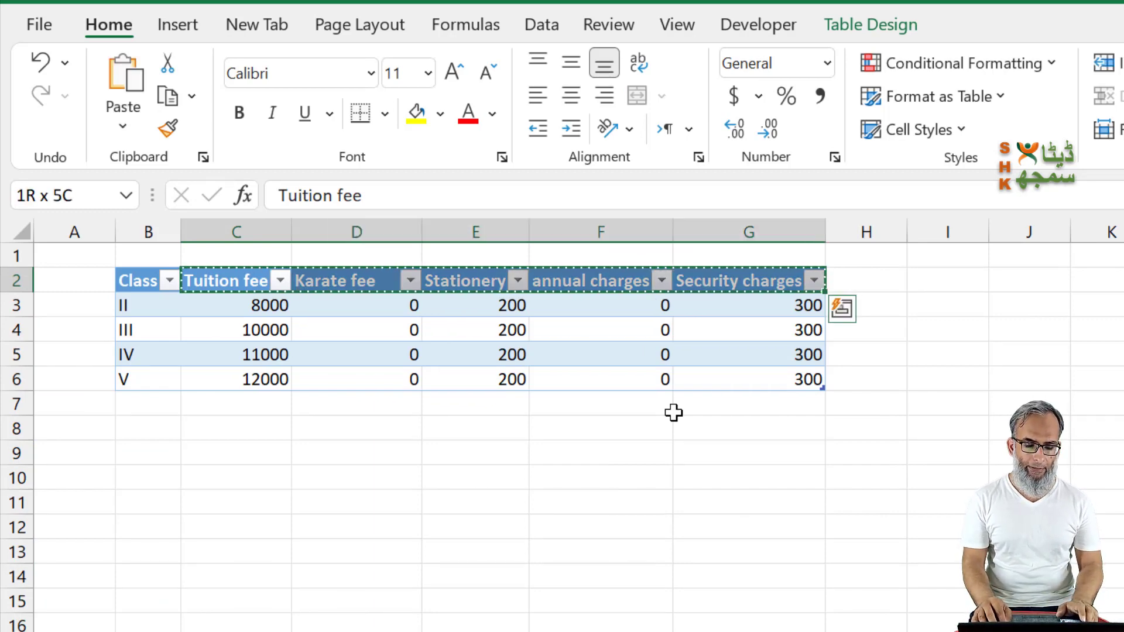
Step: Paste the copied charge headers into the Students sheet starting at F2, and turn off the table's filter buttons
key("ctrl+Page_Up")
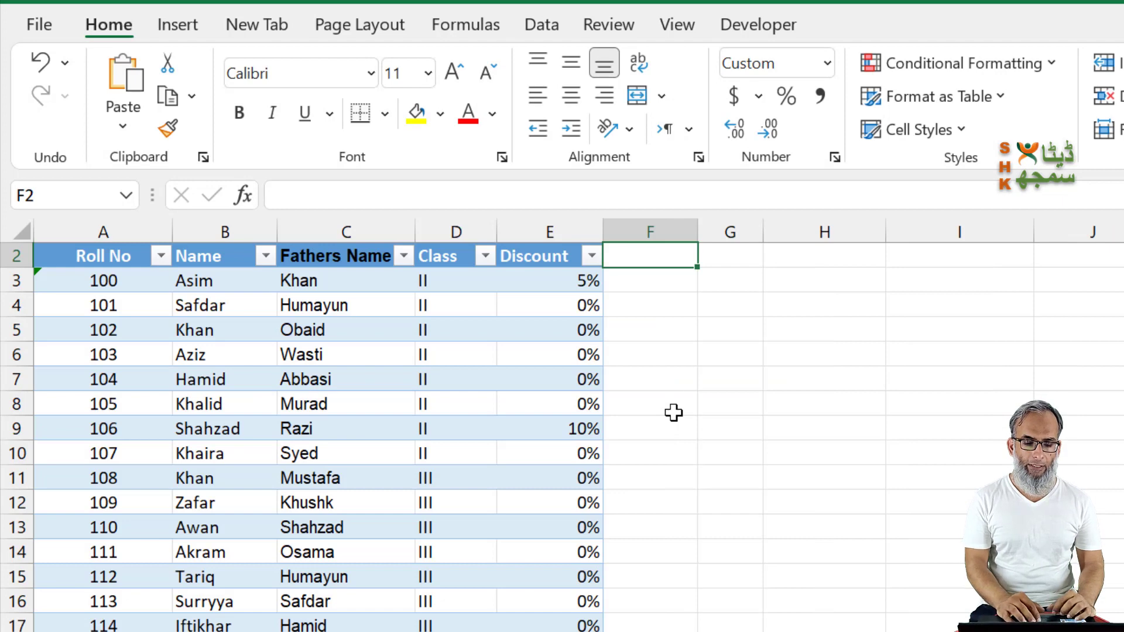
right_click(657, 251)
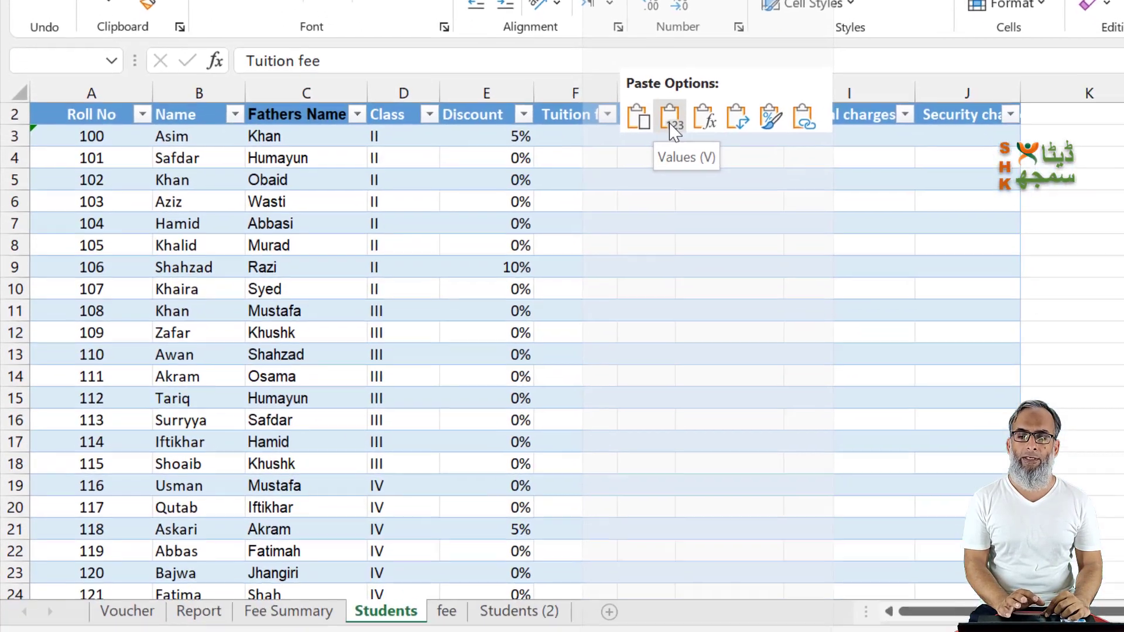
left_click(670, 130)
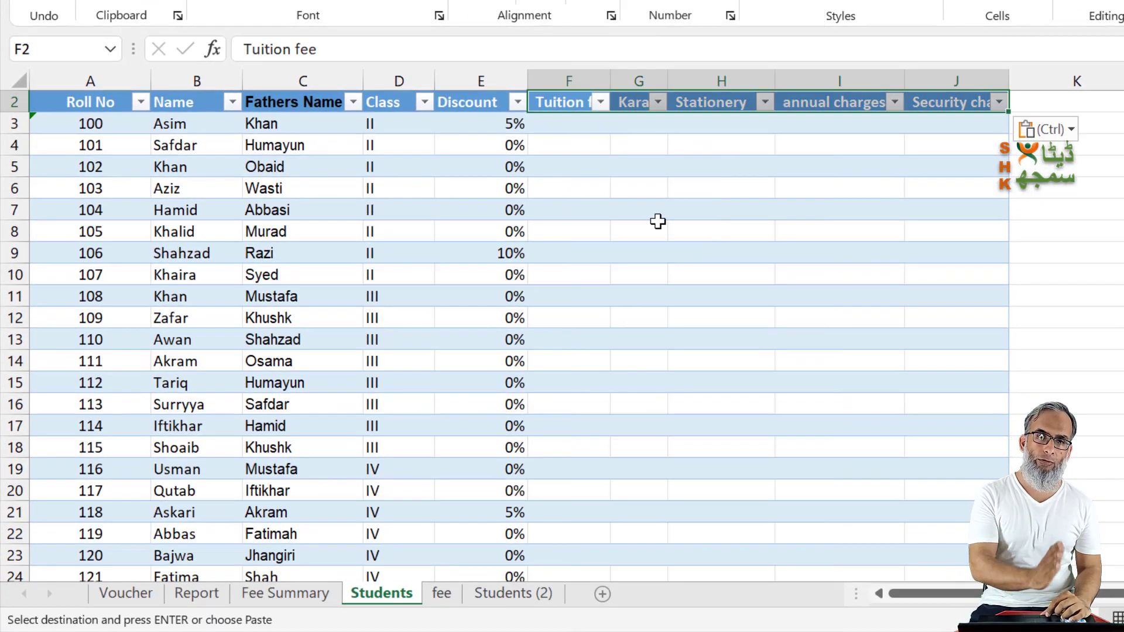
left_click(571, 124)
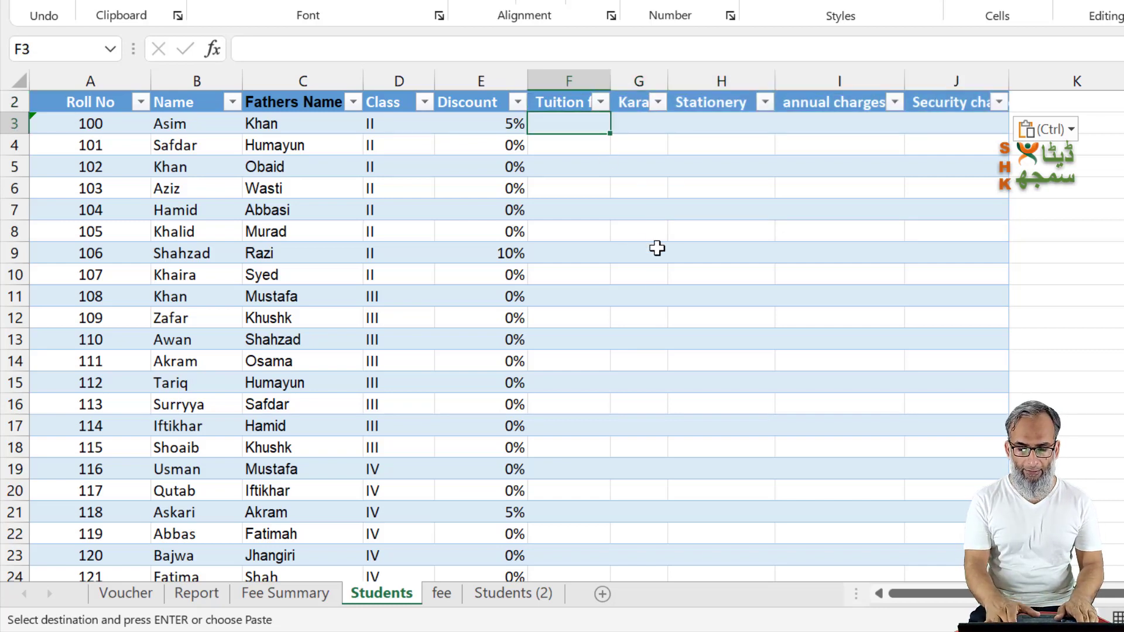
key("ctrl+shift+l")
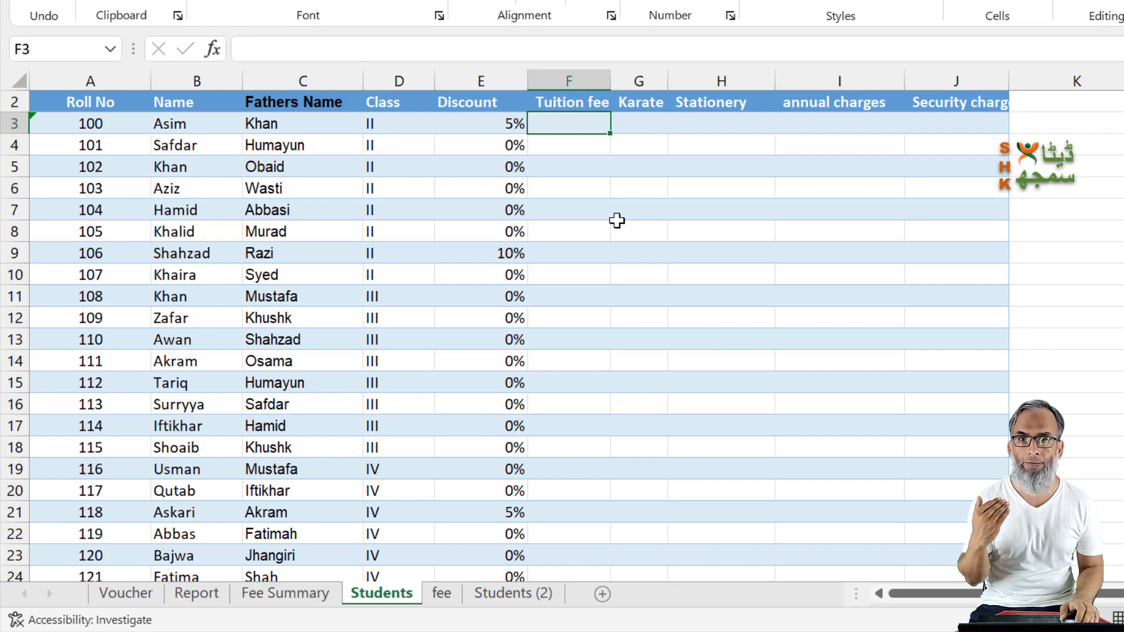
type("=vl")
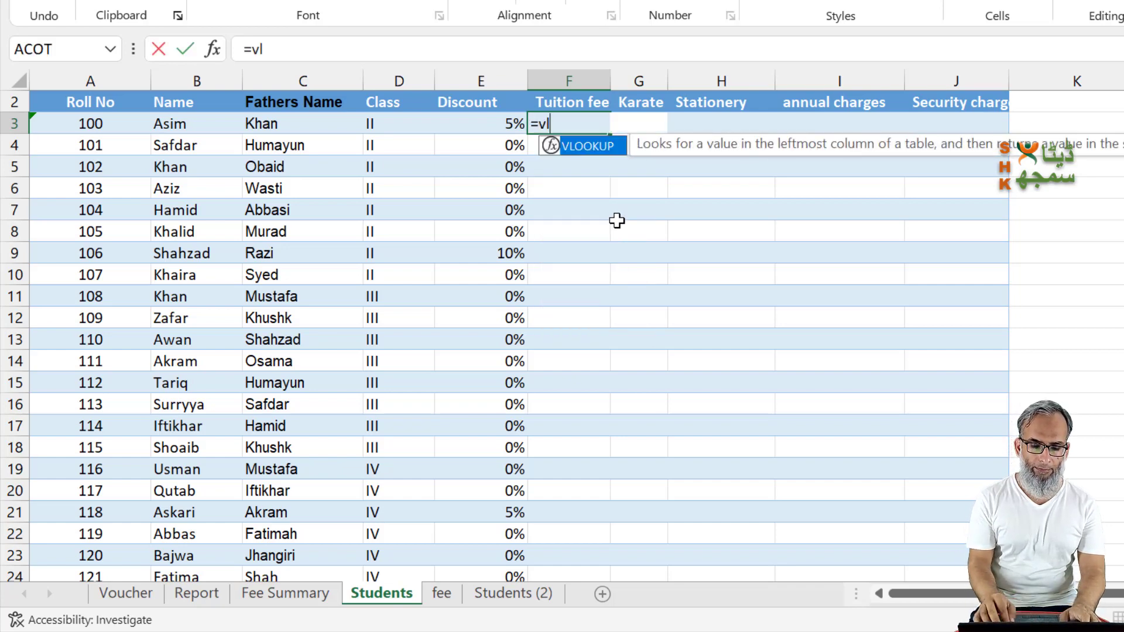
key("Tab")
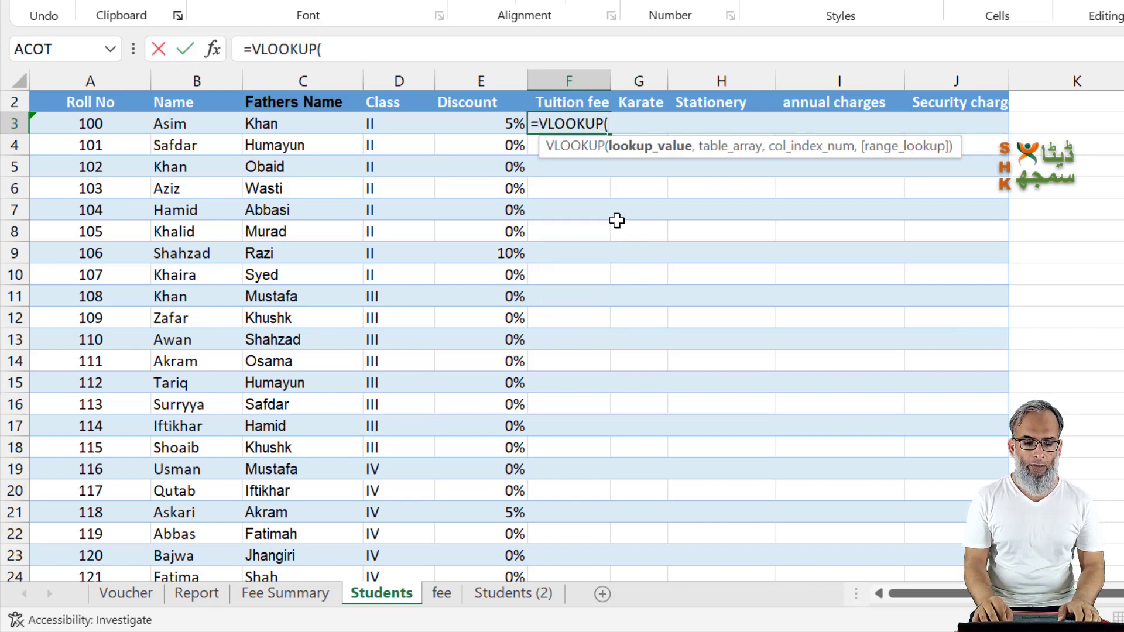
key("Left")
key("Left")
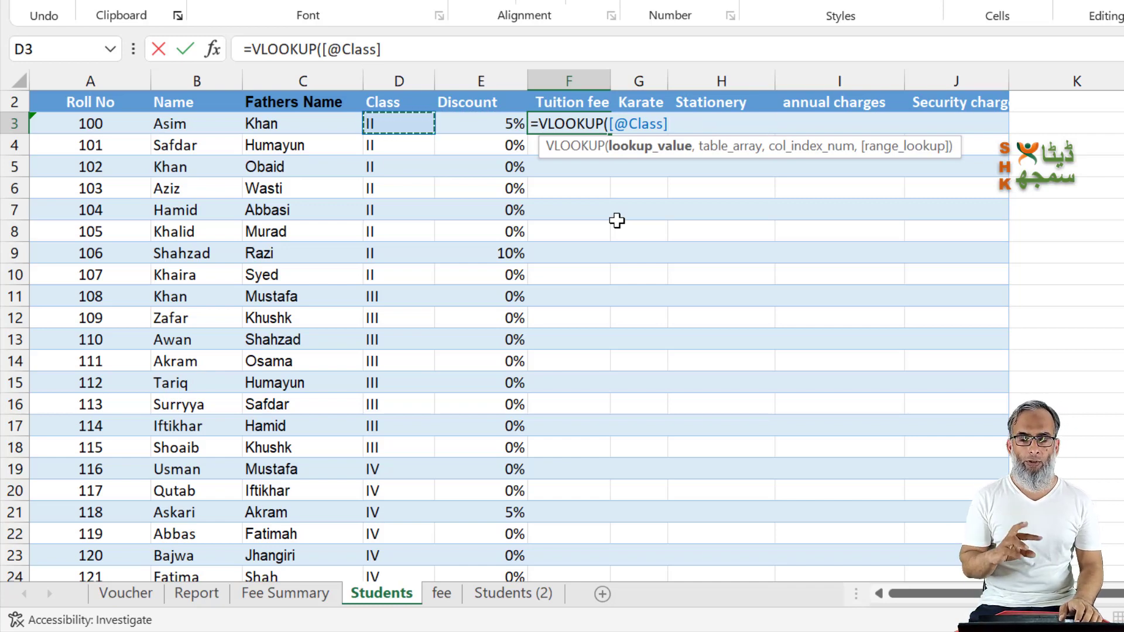
type(",")
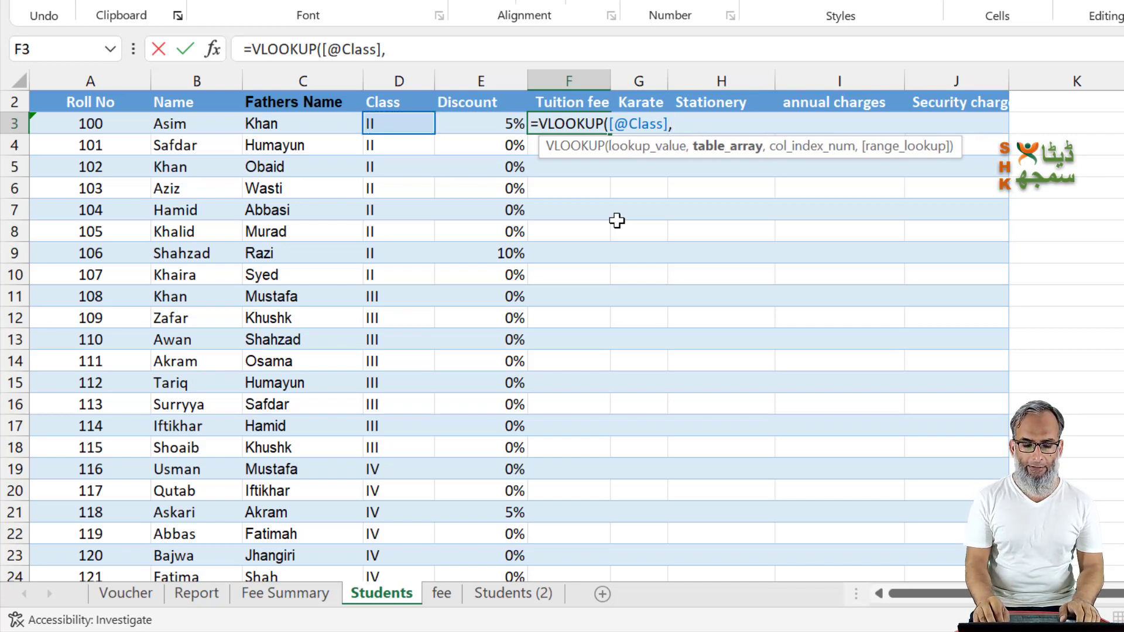
key("ctrl+Page_Down")
left_click(124, 146)
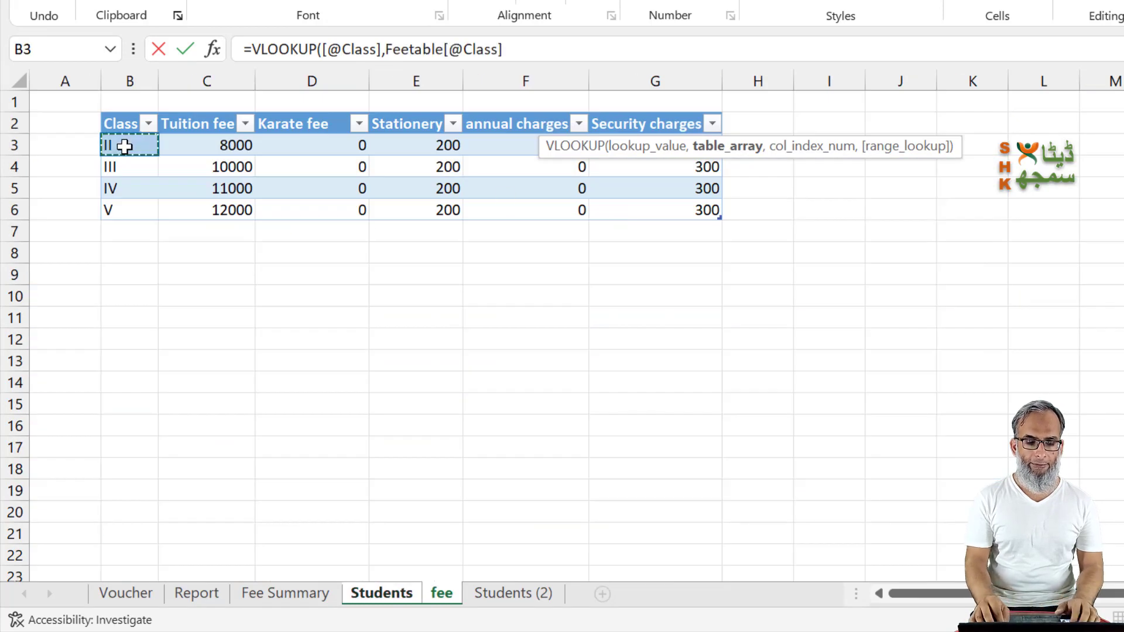
key("ctrl+shift+Right")
key("ctrl+shift+Right")
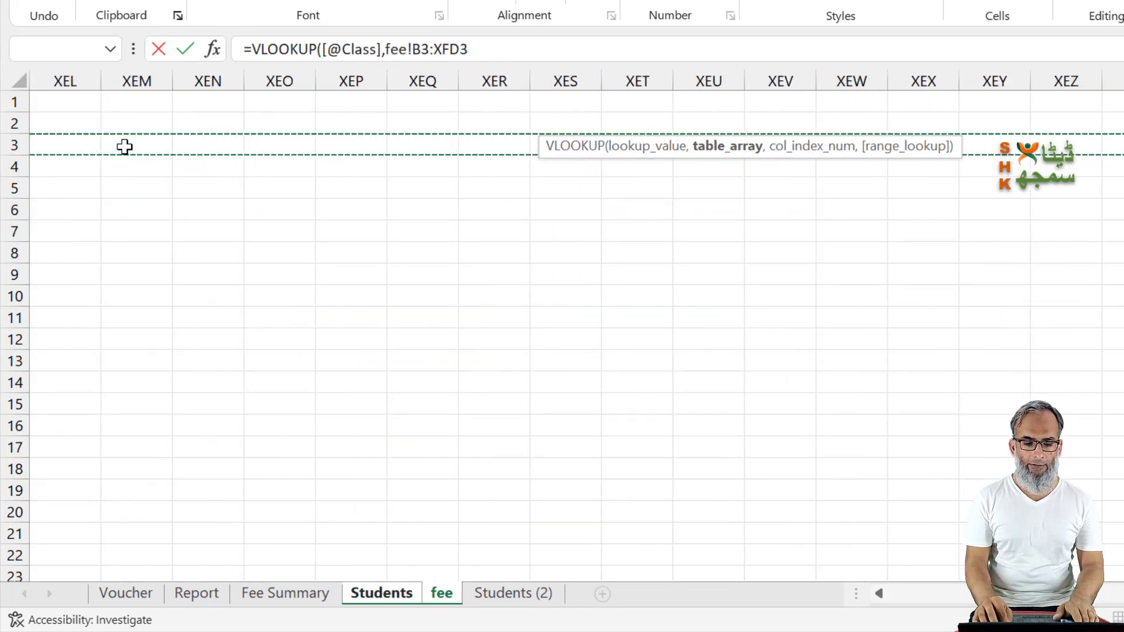
key("ctrl+shift+Left")
key("ctrl+shift+Down")
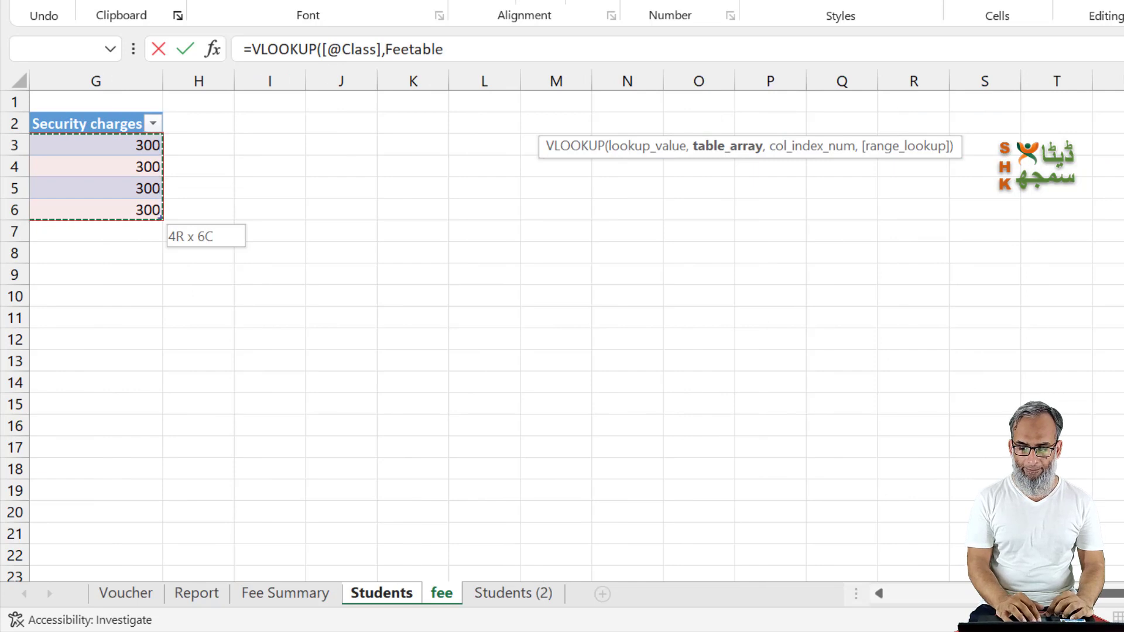
key("ctrl+BackSpace")
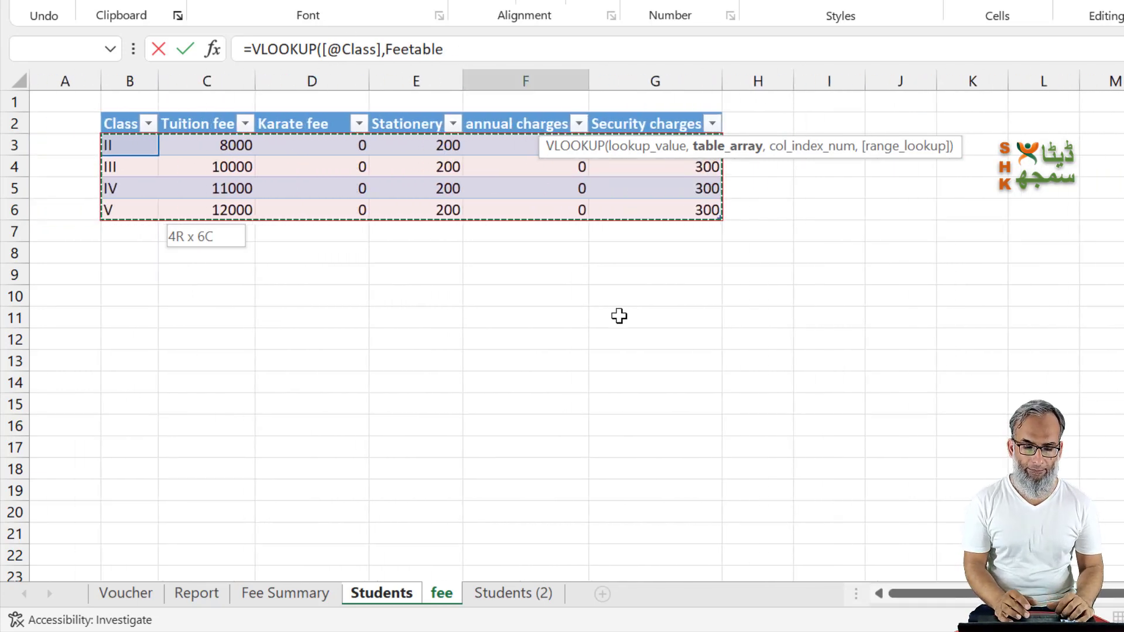
type(",")
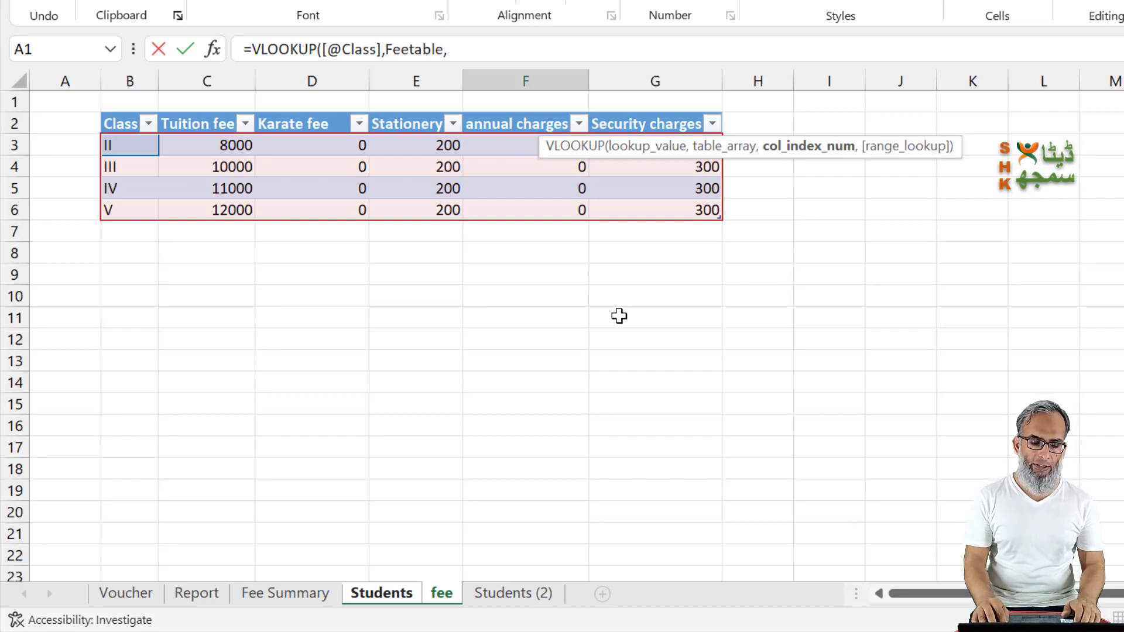
Step: Complete the VLOOKUP formula in F3 with column index 2 and exact match 0, after checking the fee sheet's columns
key("ctrl+Page_Up")
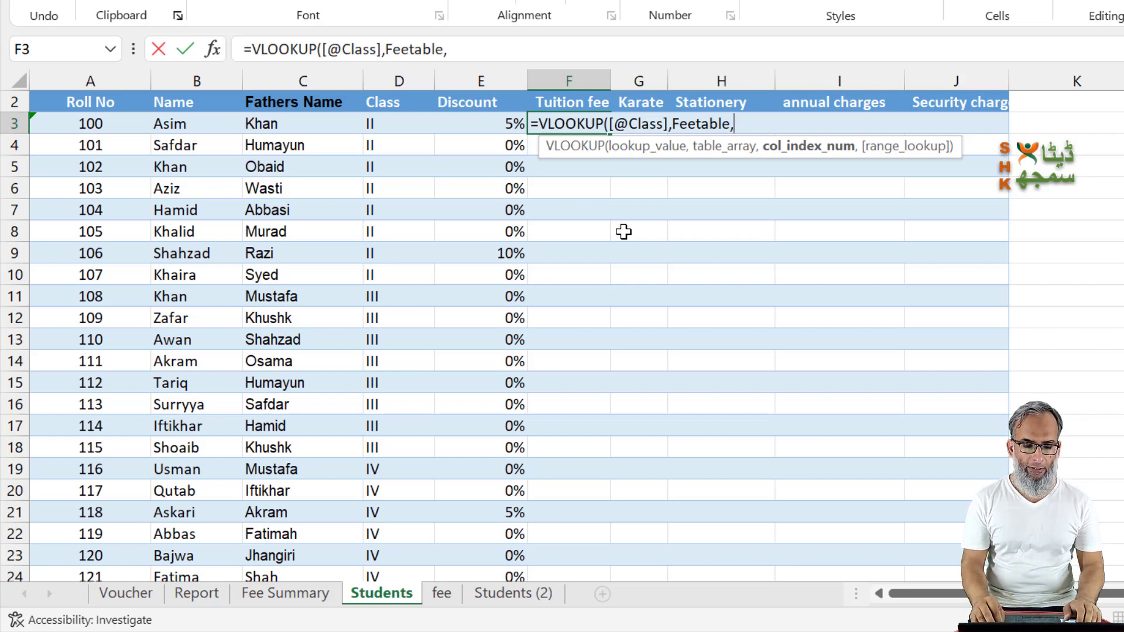
key("ctrl+Page_Down")
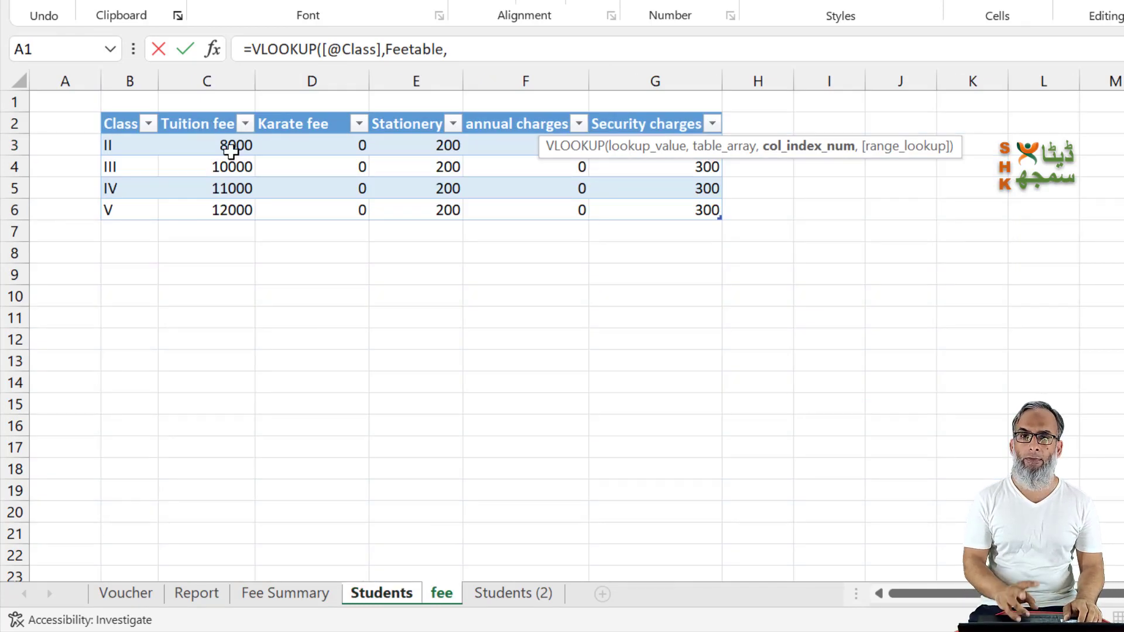
key("ctrl+Page_Up")
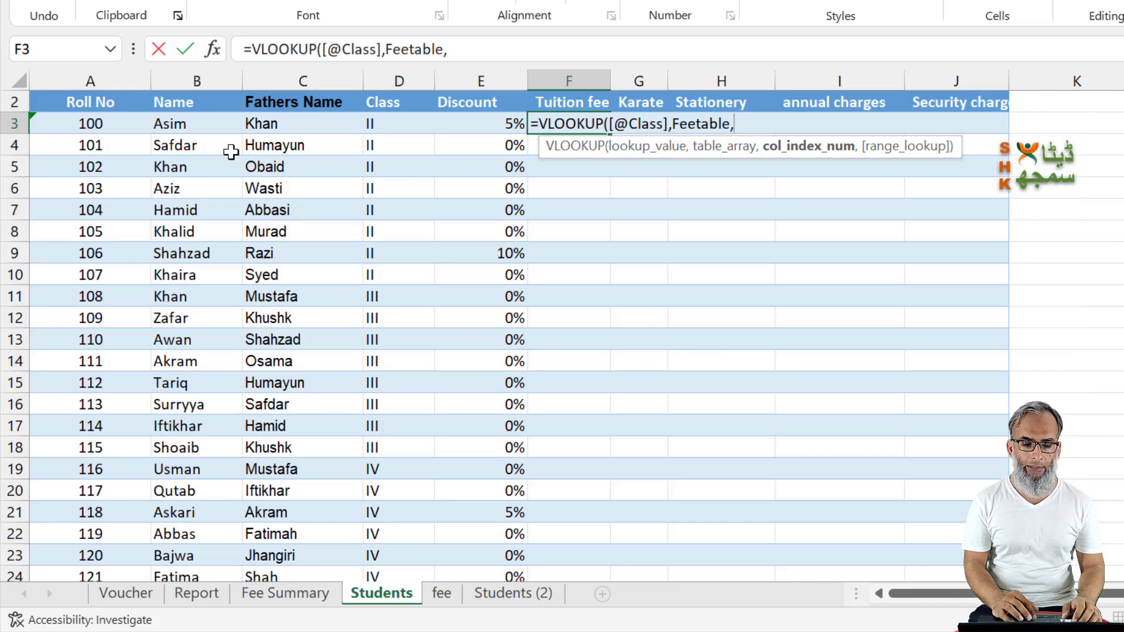
left_click(488, 53)
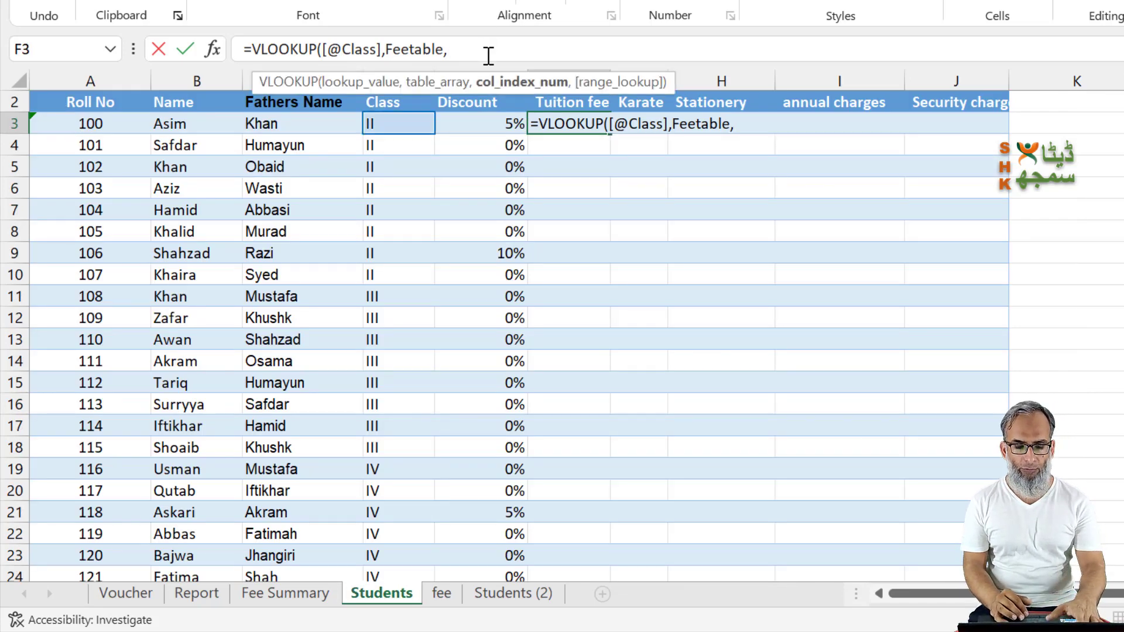
type("2")
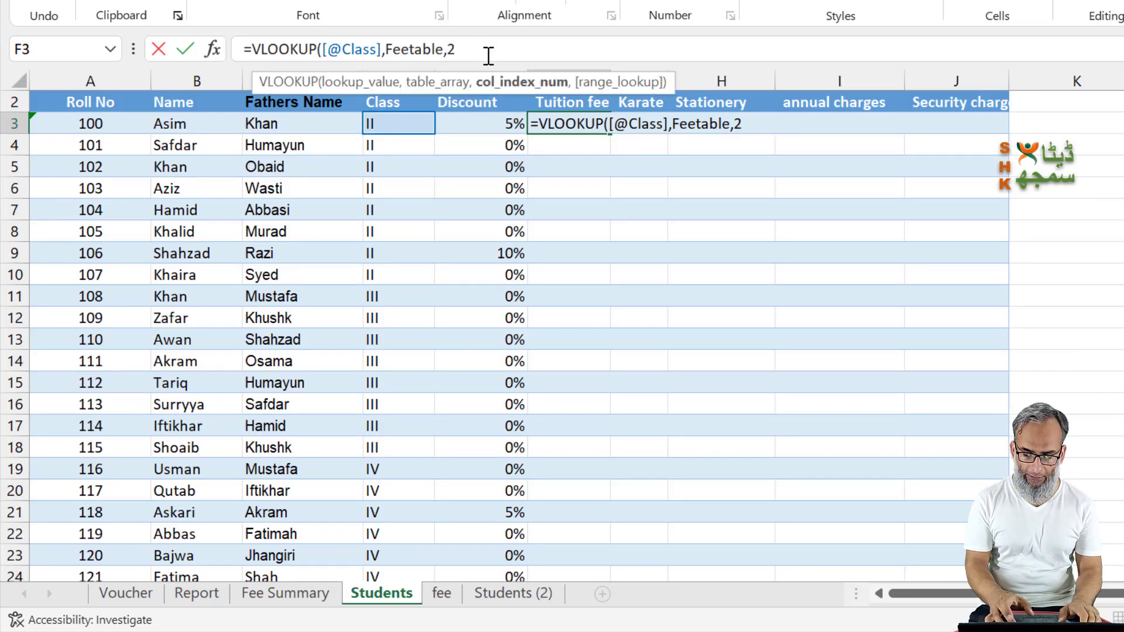
type(",0)")
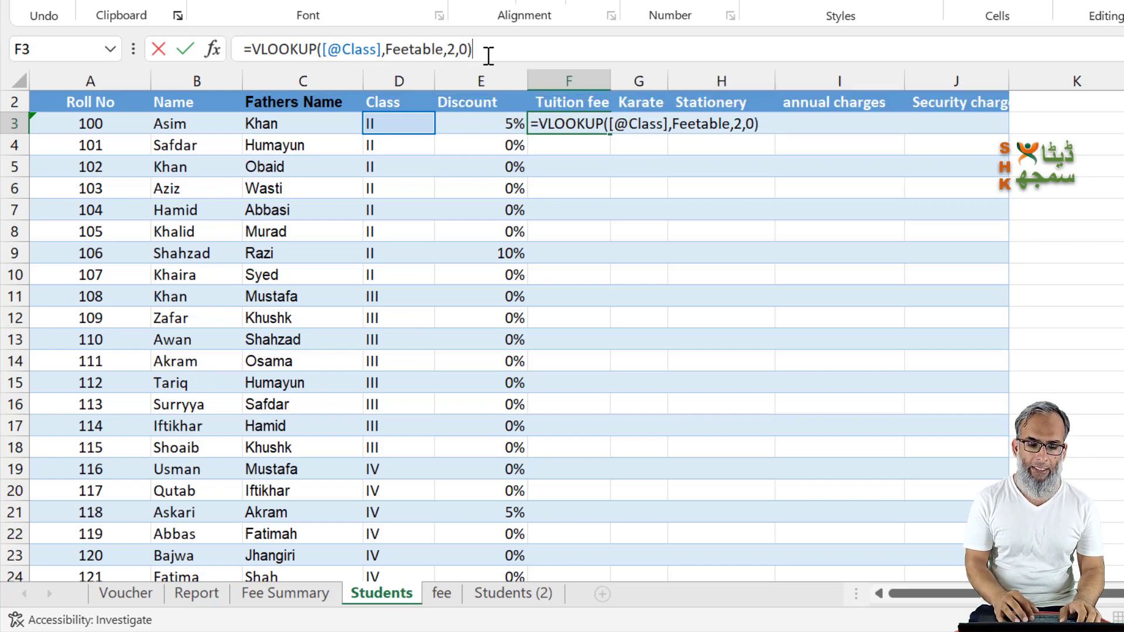
key("Return")
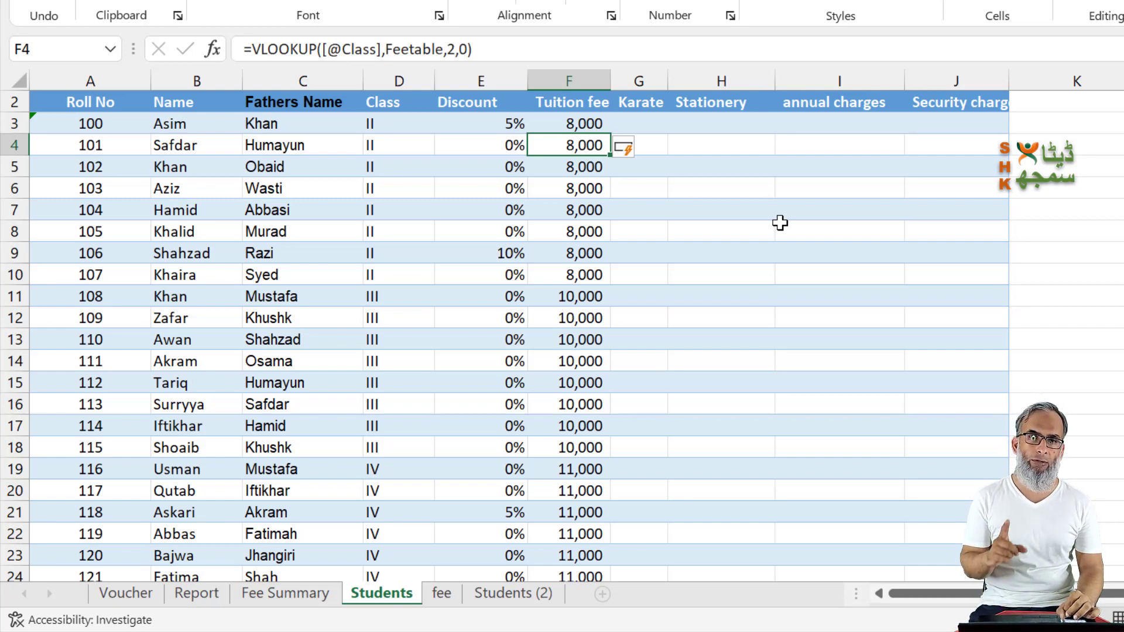
Step: Replace the column index in F3's VLOOKUP with a MATCH function that uses the Students table's Tuition fee header as lookup value
key("Up")
key("F2")
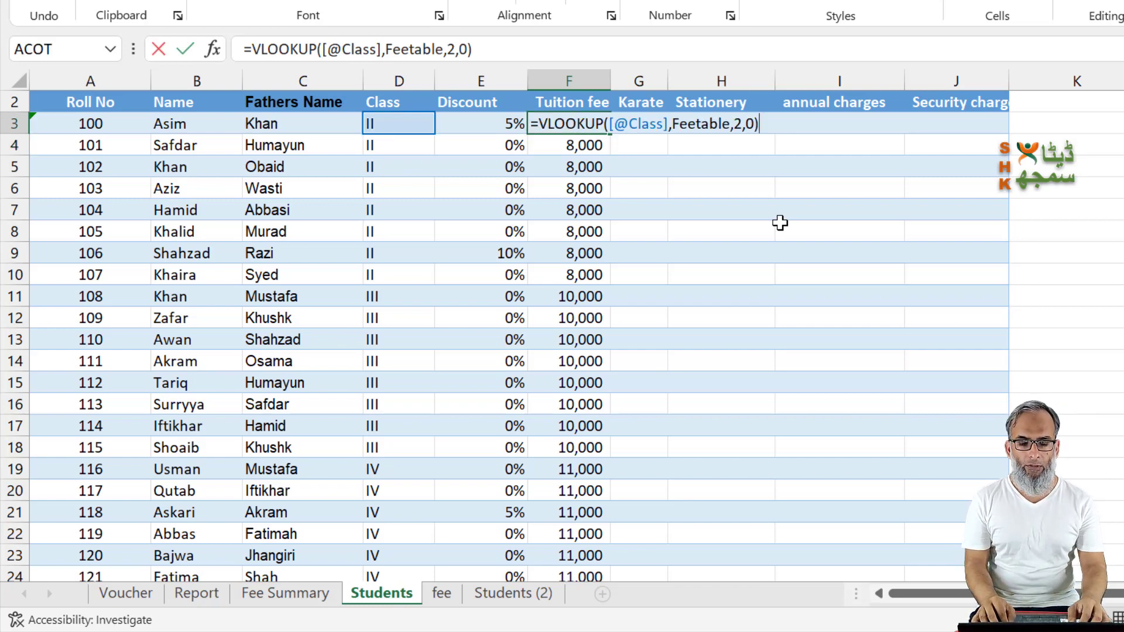
key("Left")
key("Left")
key("Left")
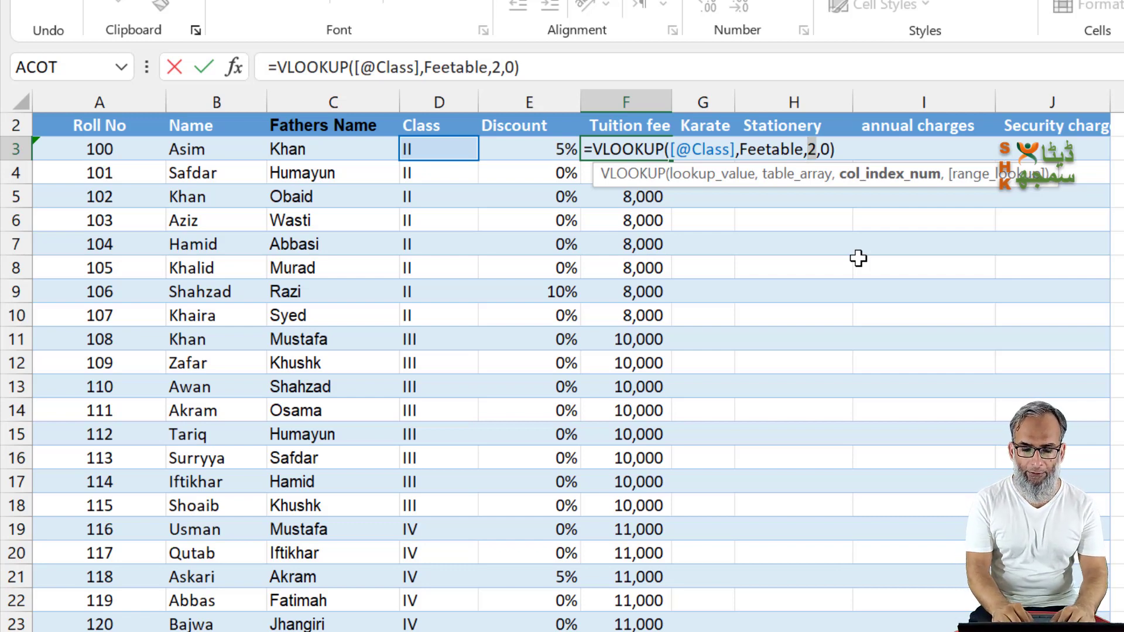
key("Delete")
type("match")
key("Tab")
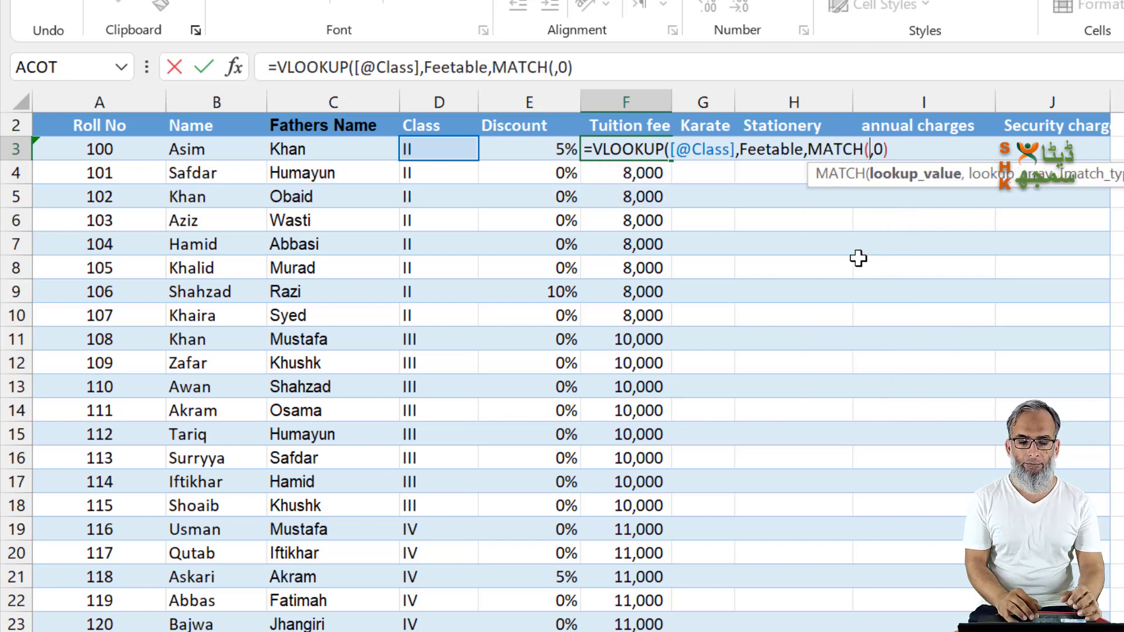
left_click(626, 123)
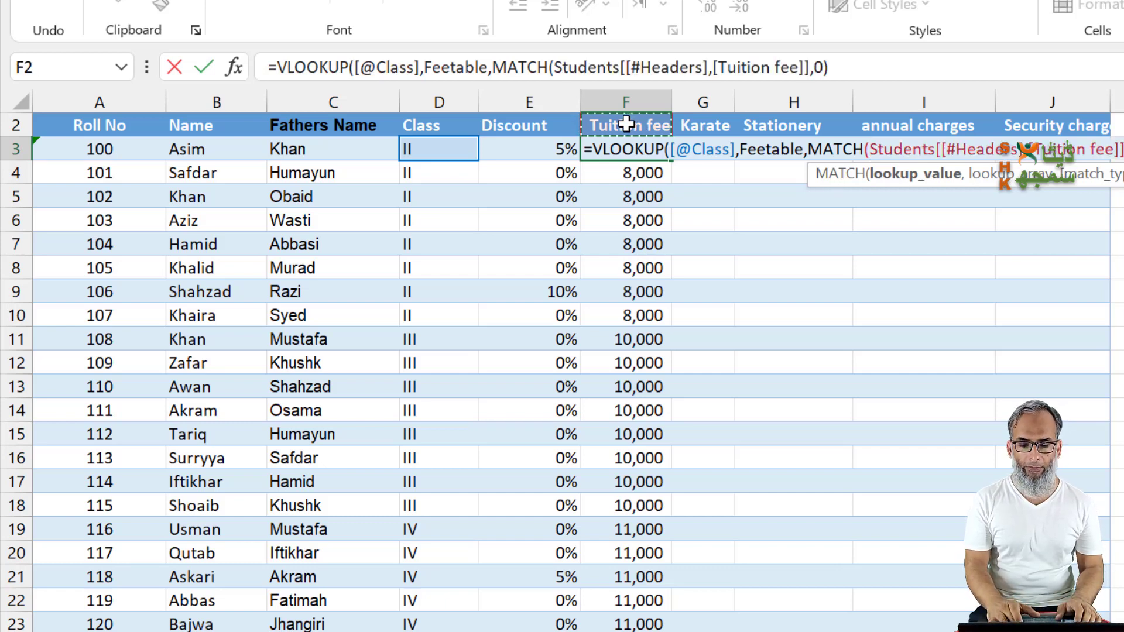
type(",")
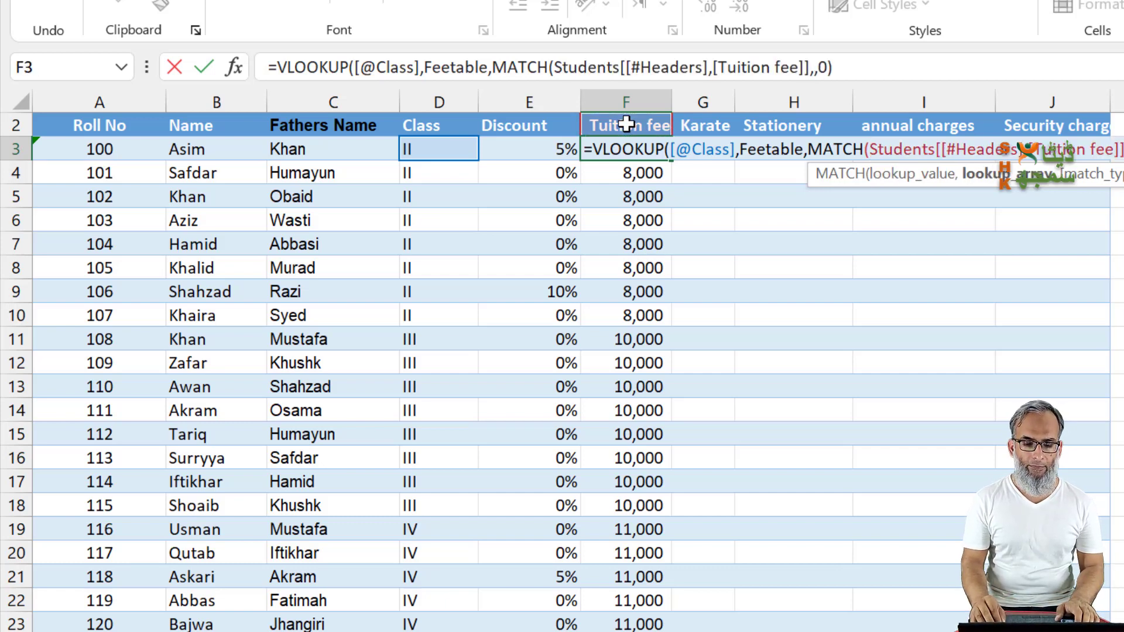
Step: Complete the MATCH function with Feetable[#Headers] from the fee sheet as lookup array and match type 0, and enter the formula
key("ctrl+Page_Down")
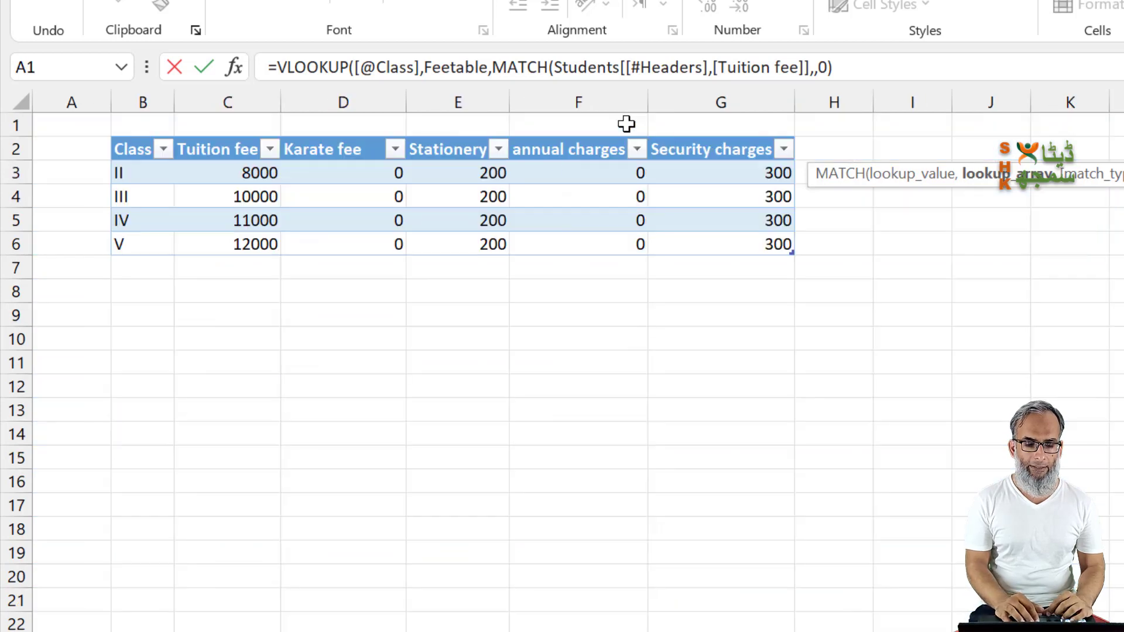
left_click(137, 148)
key("shift+Right")
key("shift+Right")
key("shift+Right")
key("shift+Right")
key("shift+Right")
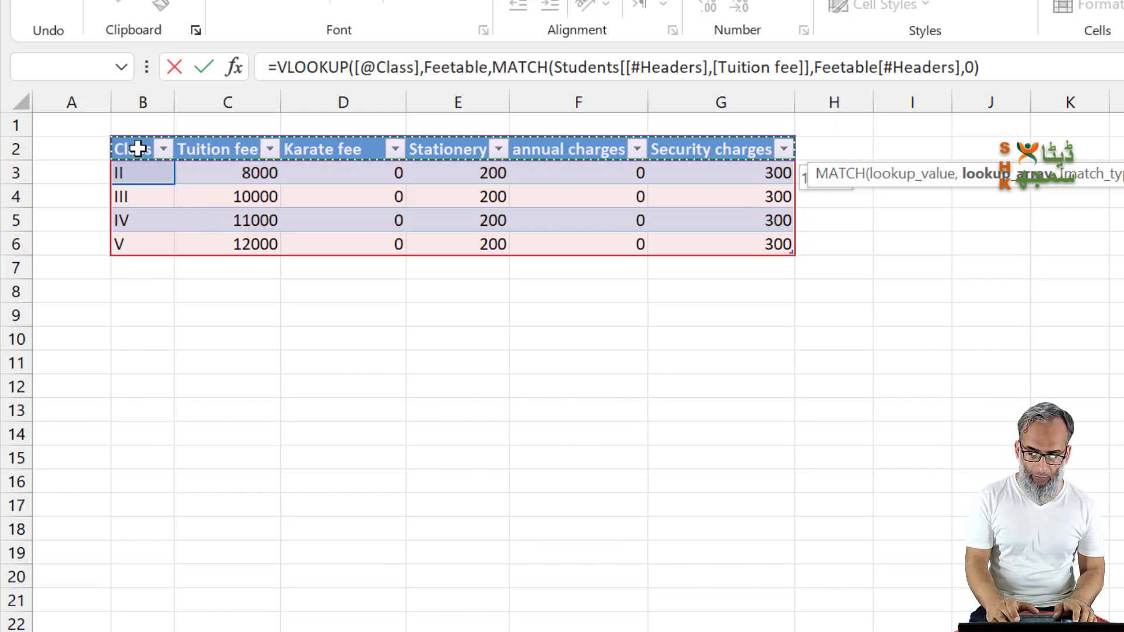
type(",")
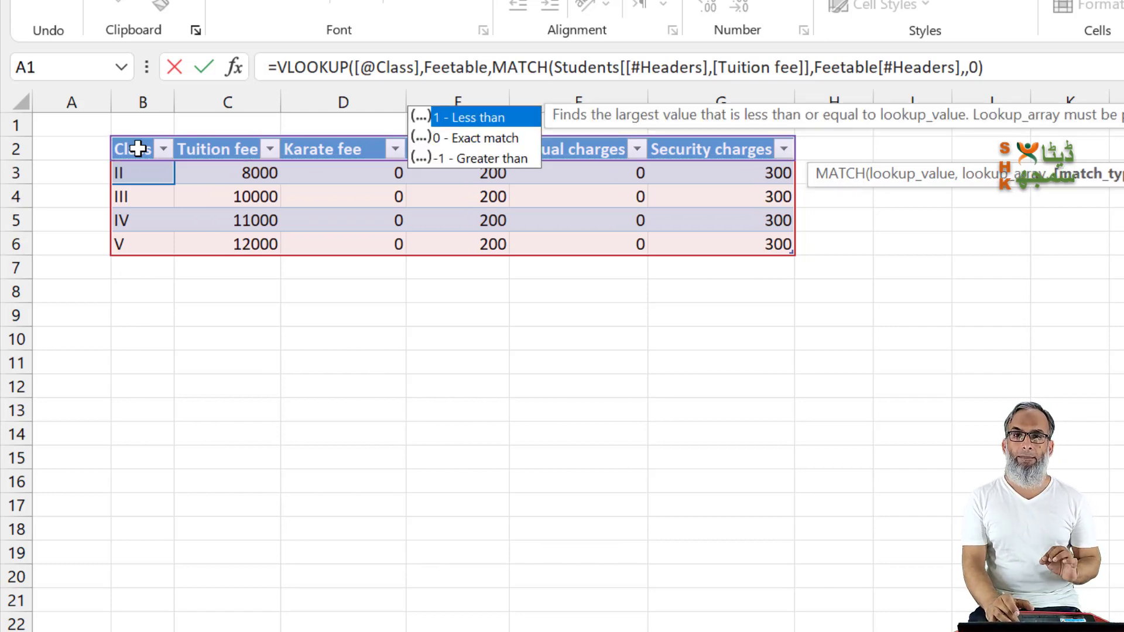
type("0)")
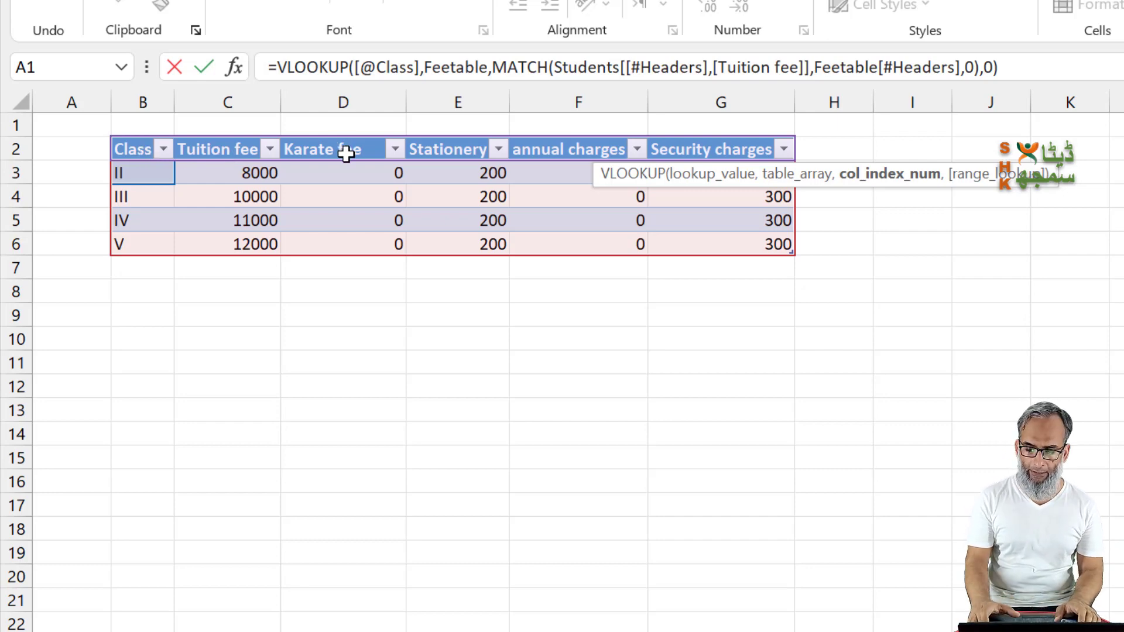
key("ctrl+Return")
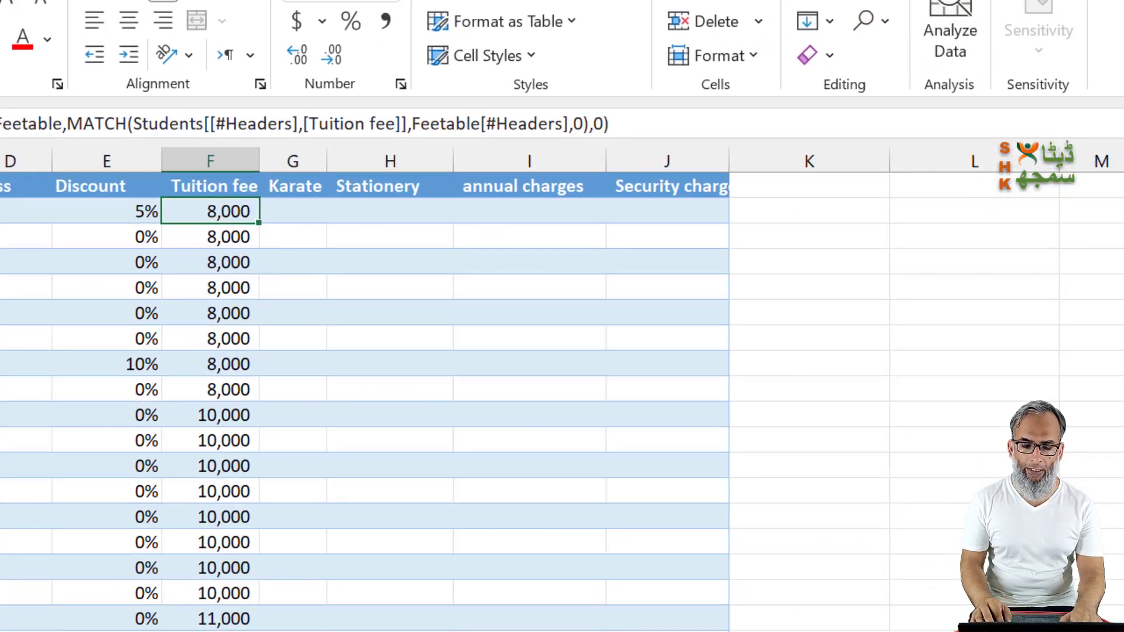
key("F2")
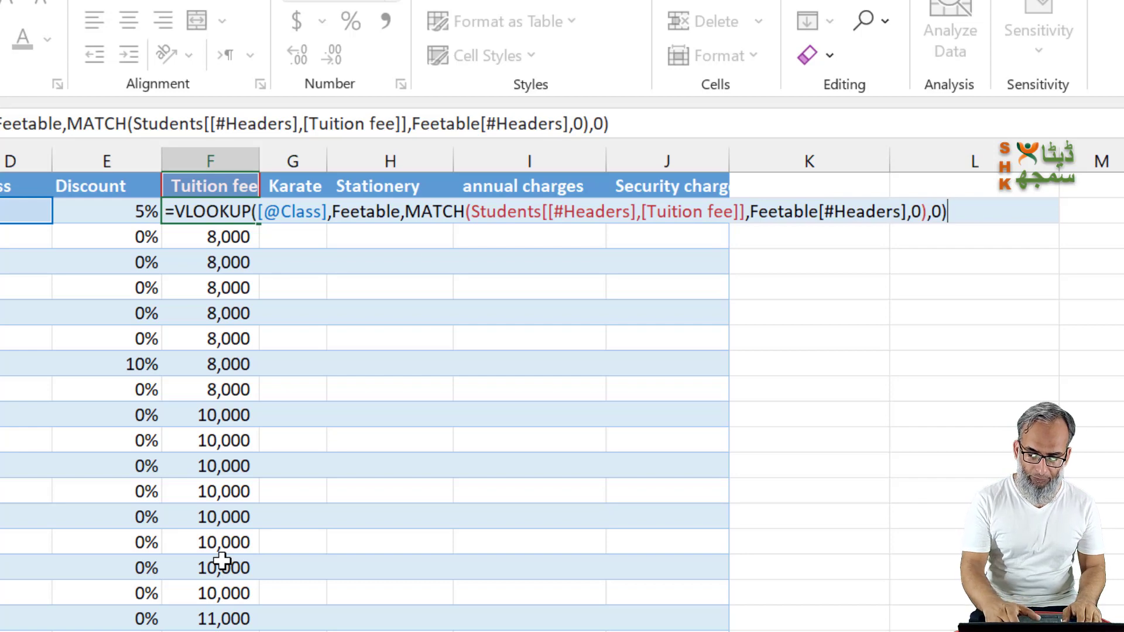
type("*(1-")
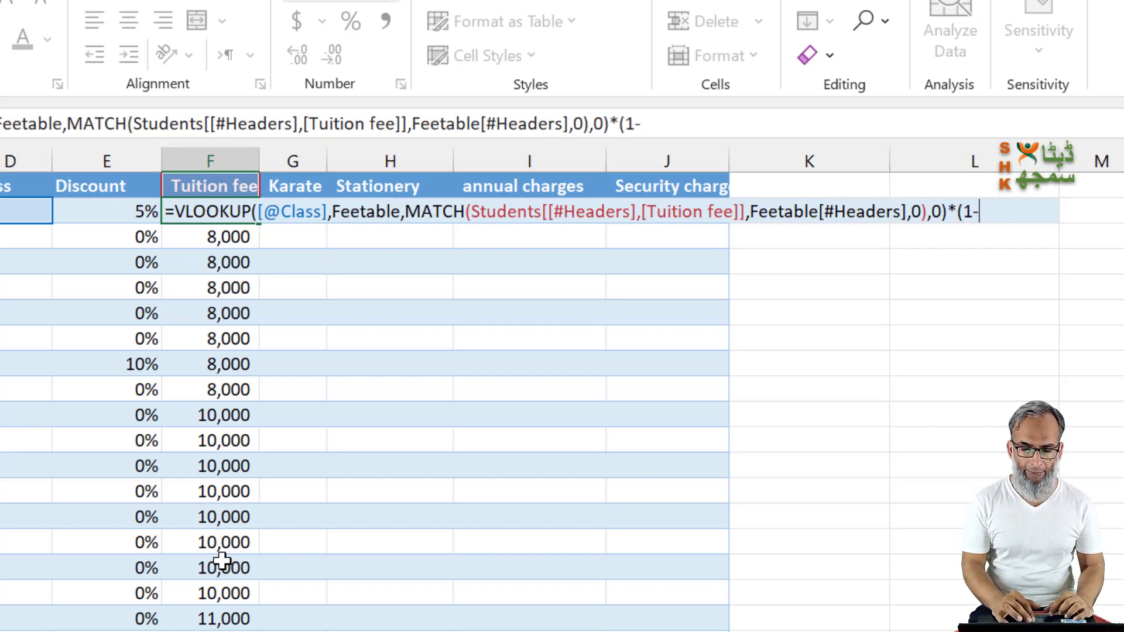
left_click(101, 213)
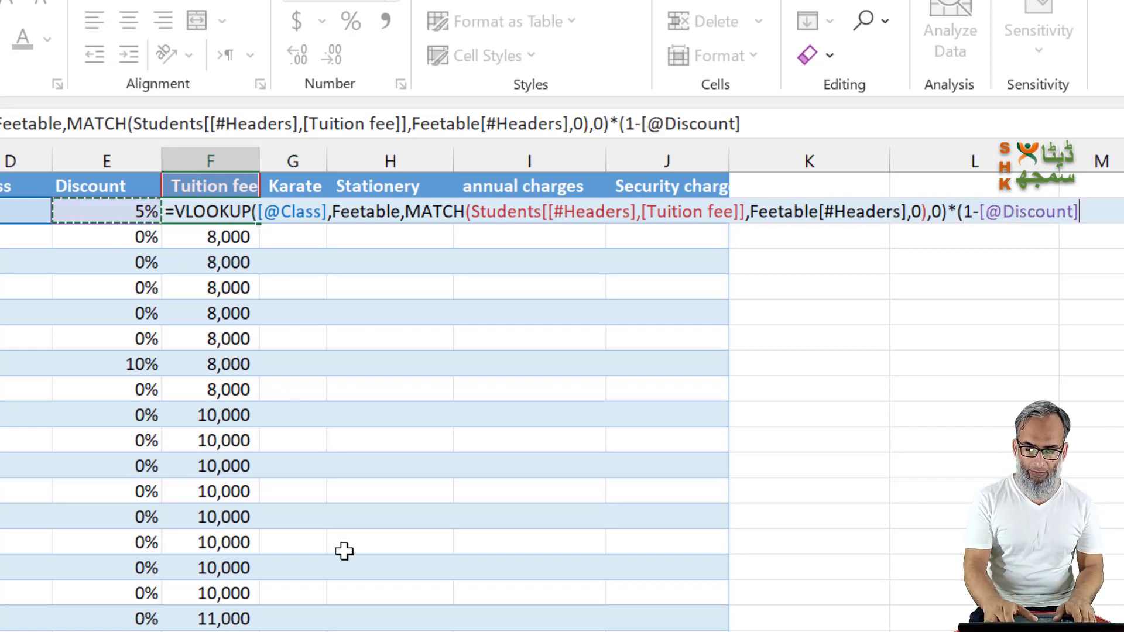
type(")")
key("ctrl+Return")
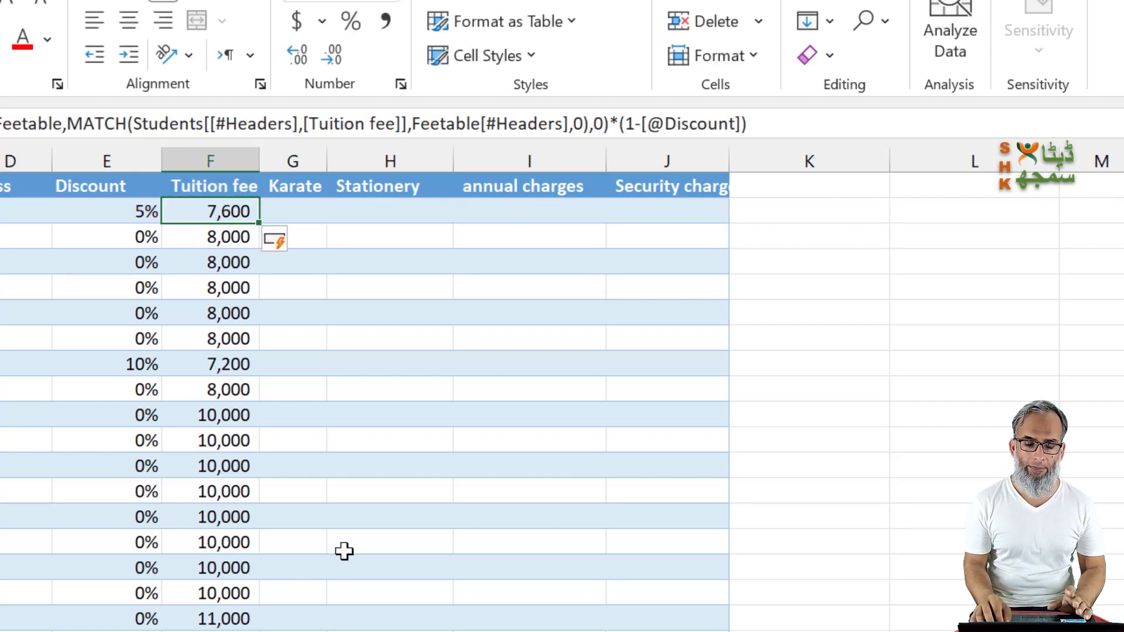
key("Down")
key("Up")
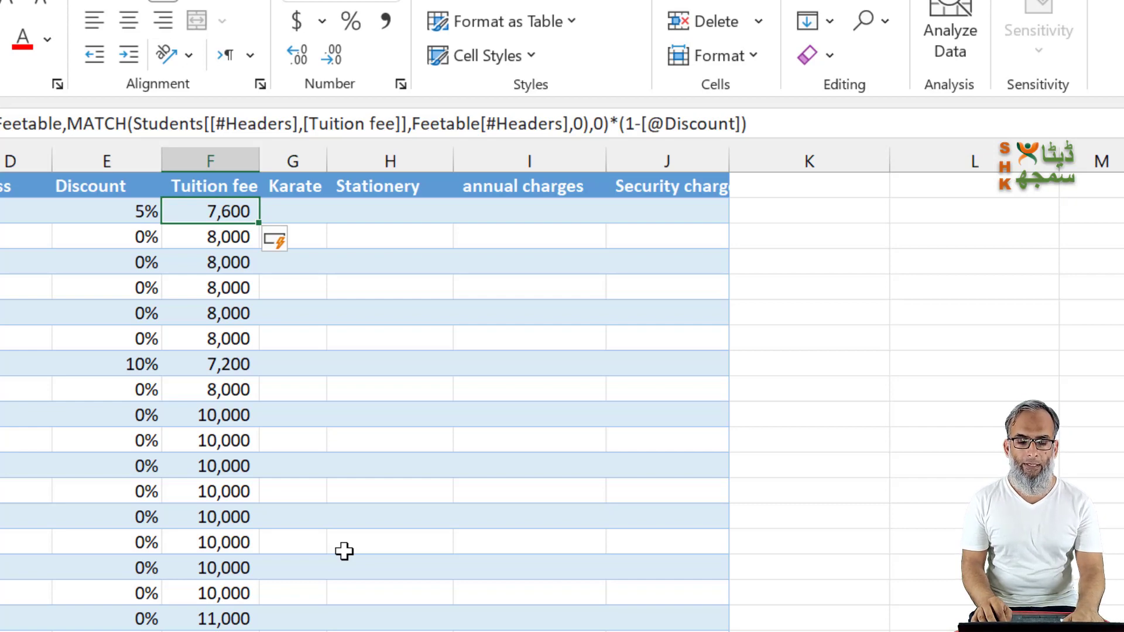
Step: Copy the Tuition fee formula into G3 and change its MATCH lookup value to the Karate fee header
key("ctrl+c")
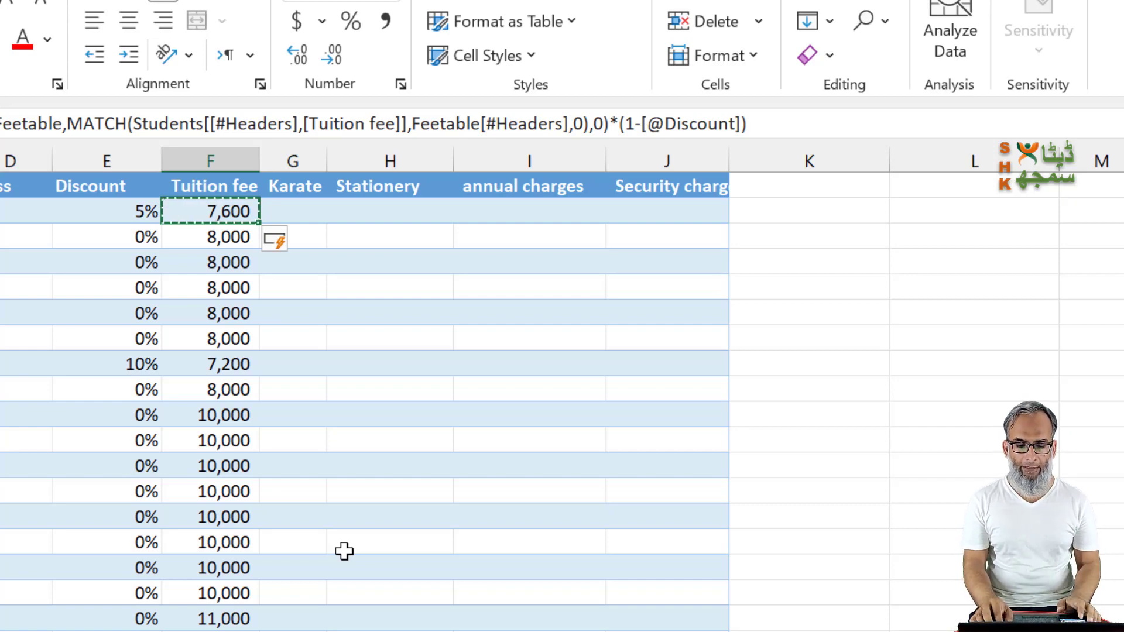
key("Right")
key("ctrl+v")
key("F2")
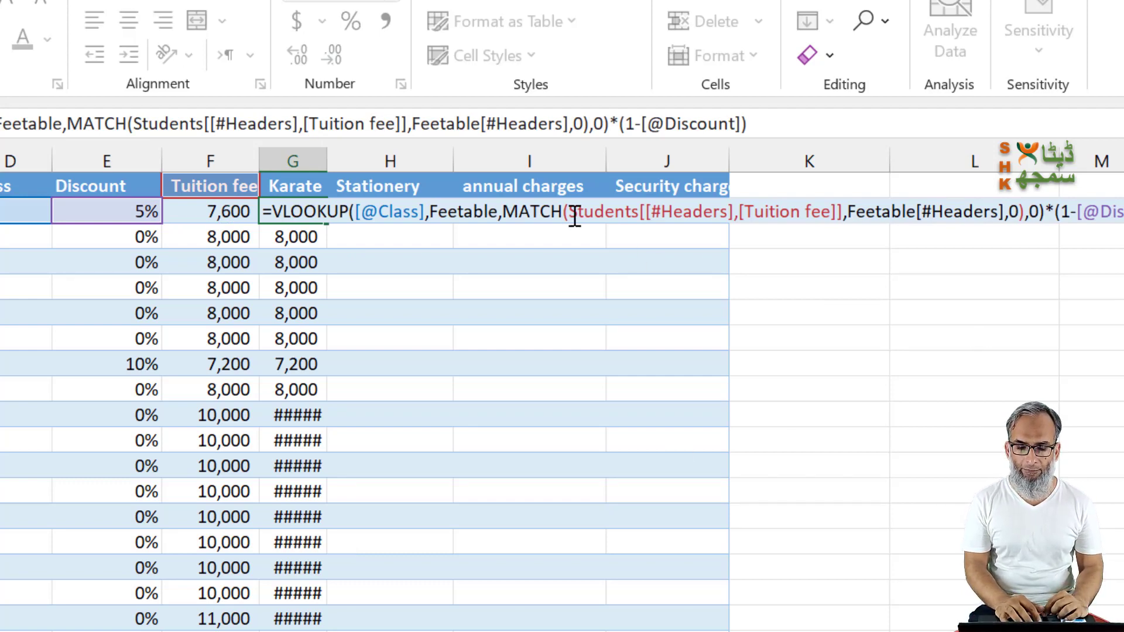
left_click_drag(578, 218, 847, 212)
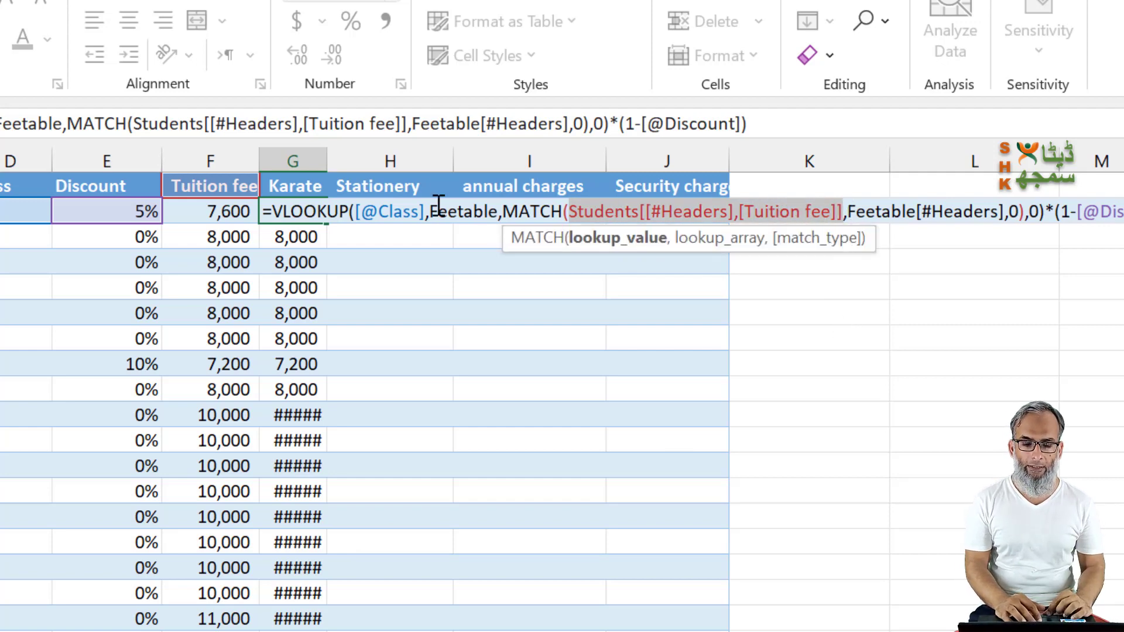
left_click(281, 186)
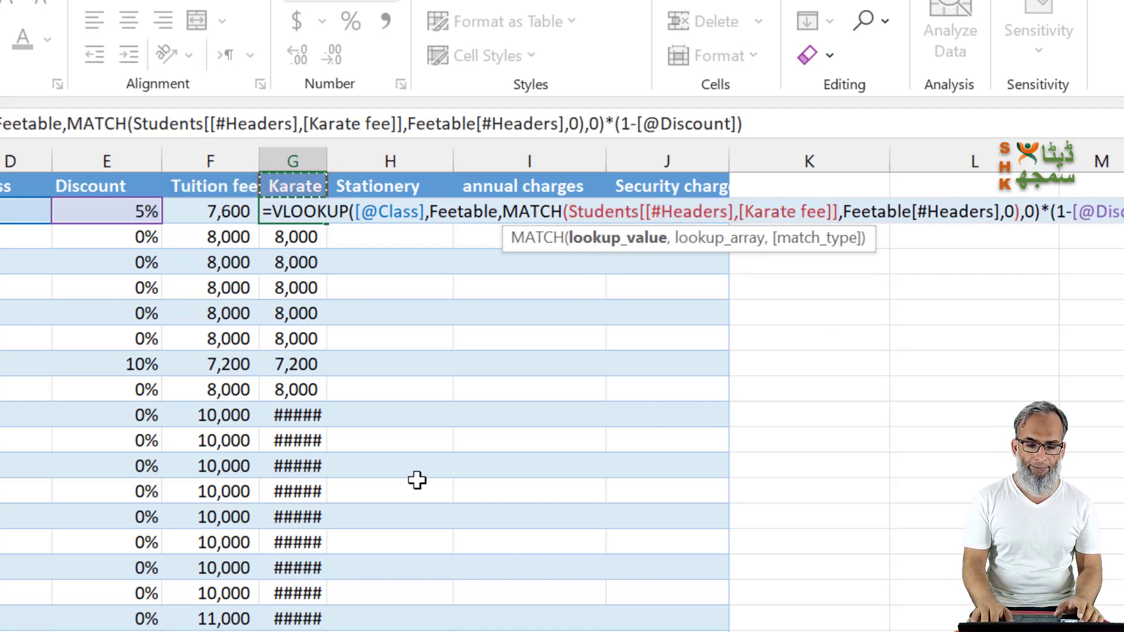
key("Return")
Step: Copy the Karate fee formula into H3 and change its MATCH lookup value to the Stationery header
key("Up")
key("ctrl+c")
key("Right")
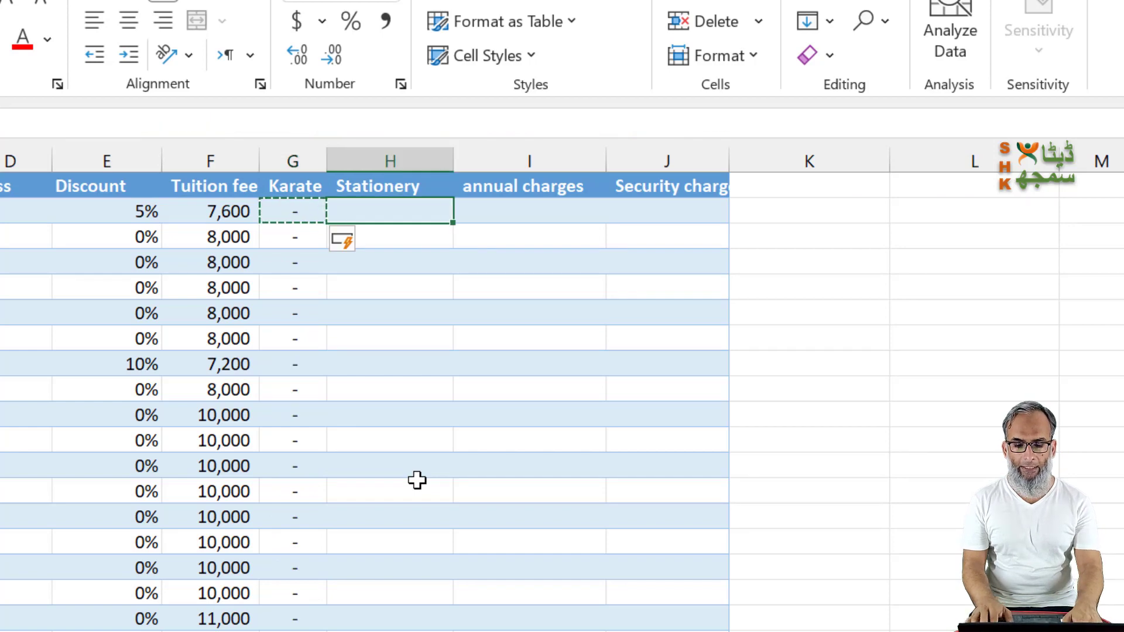
key("ctrl+v")
key("F2")
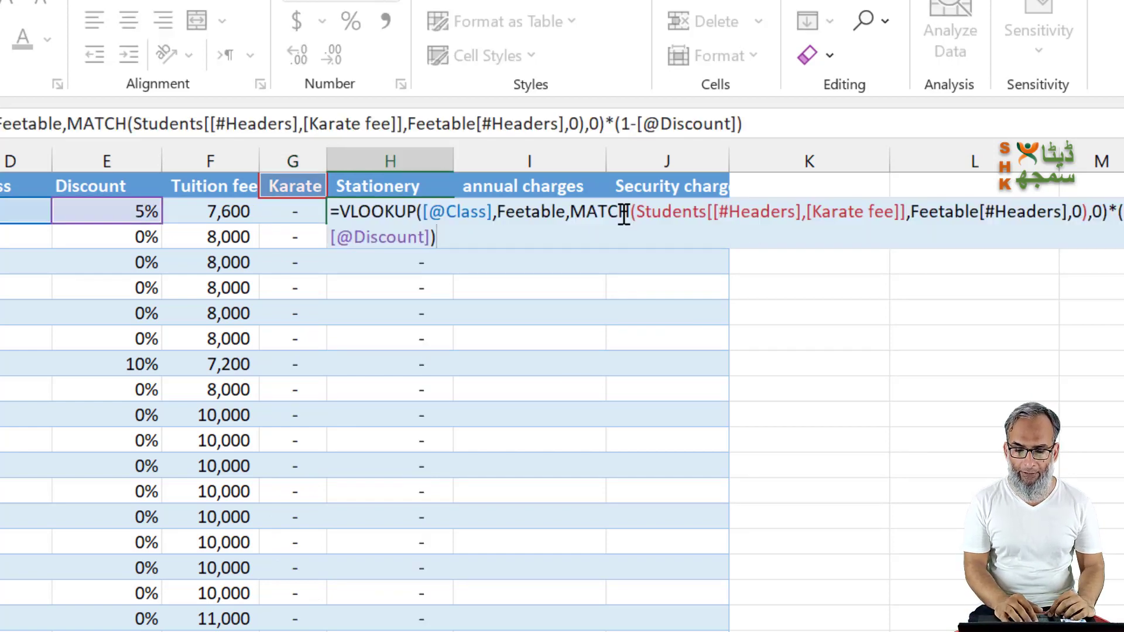
left_click_drag(638, 214, 908, 221)
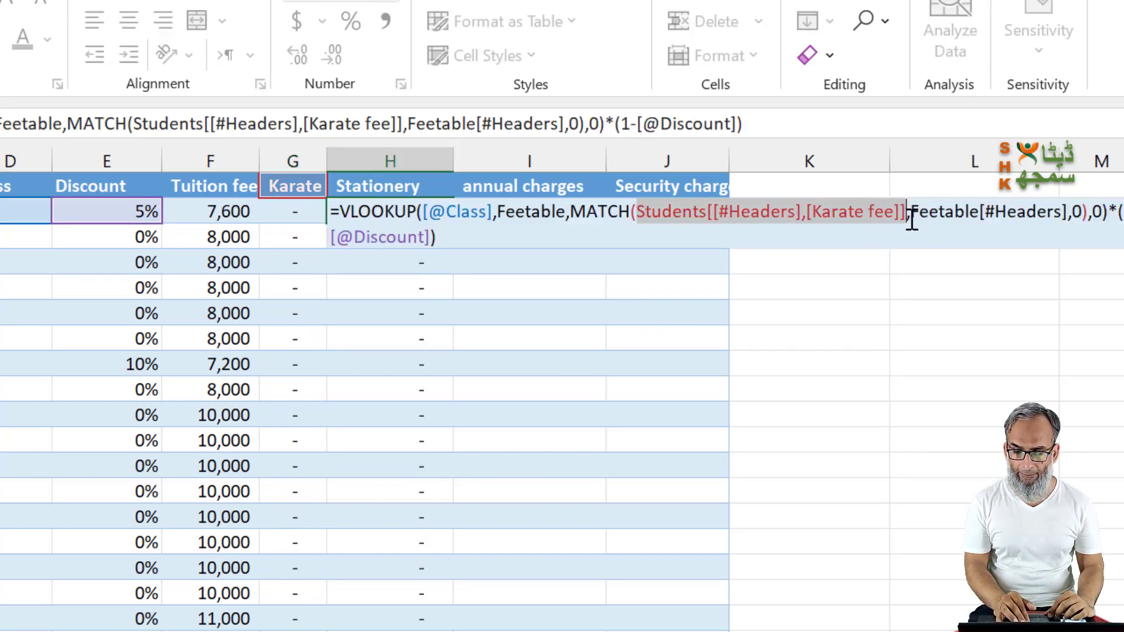
left_click(396, 186)
key("Return")
Step: Fill the annual charges column with the pasted lookup formula, using the annual charges header as MATCH lookup value
key("Right")
key("ctrl+v")
key("F2")
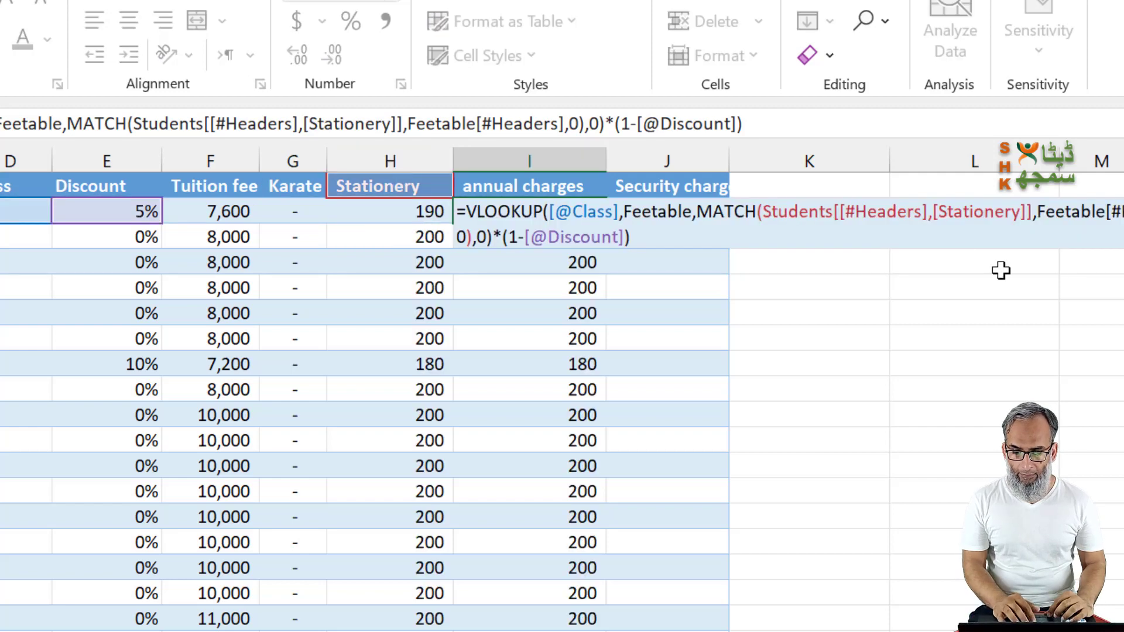
left_click_drag(765, 214, 1042, 214)
left_click(519, 185)
key("Return")
Step: Fill the Security charges column with the pasted lookup formula, using the Security charges header as MATCH lookup value
key("Right")
key("ctrl+v")
key("F2")
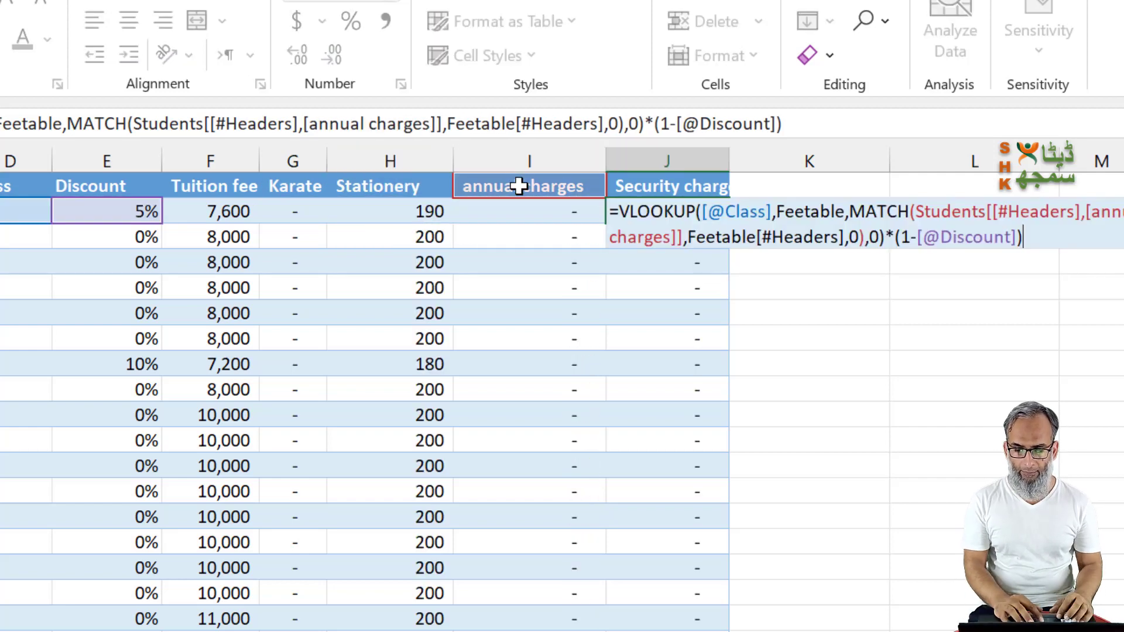
left_click_drag(919, 213, 712, 262)
left_click(667, 186)
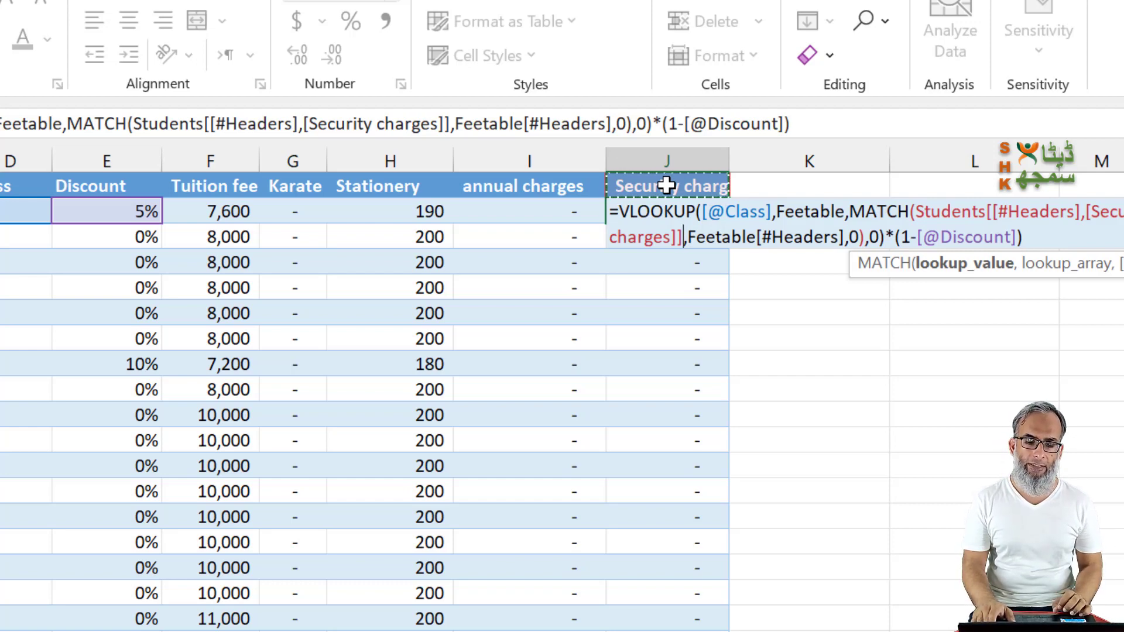
key("Return")
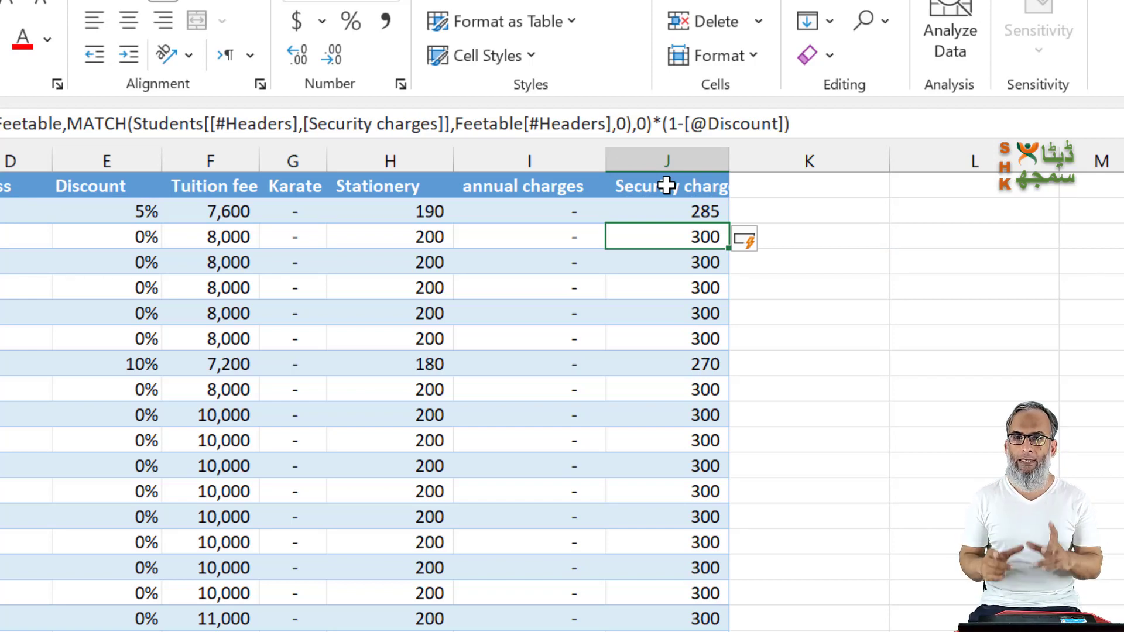
Step: Compare the Students sheet's fee columns with the class-wise amounts in the fee sheet's table
key("Left")
key("Left")
key("Left")
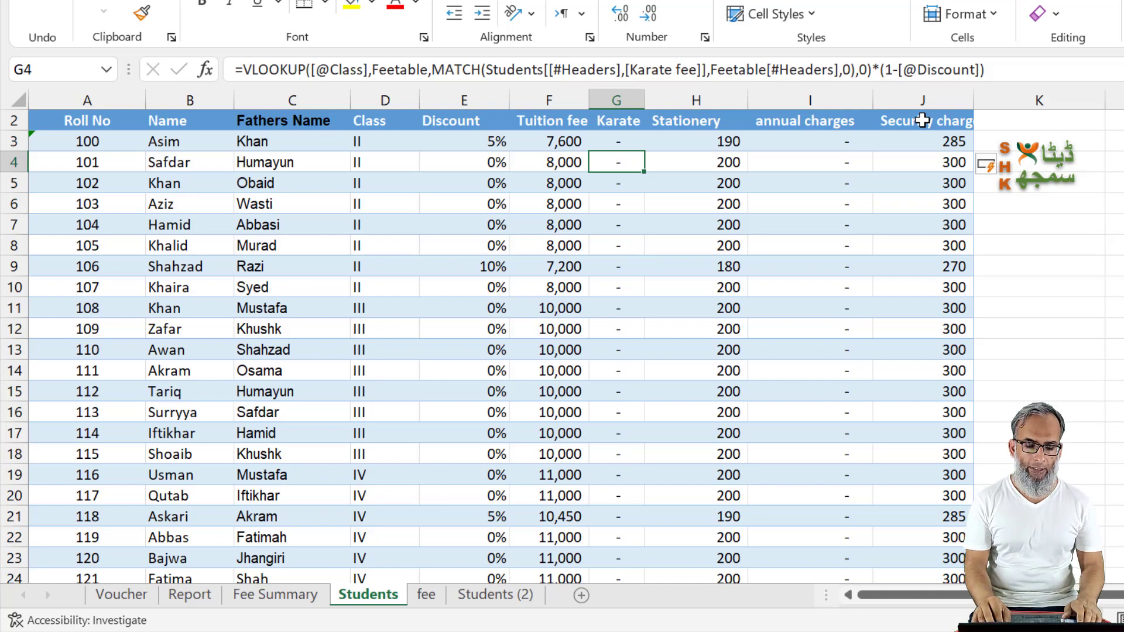
key("ctrl+Page_Down")
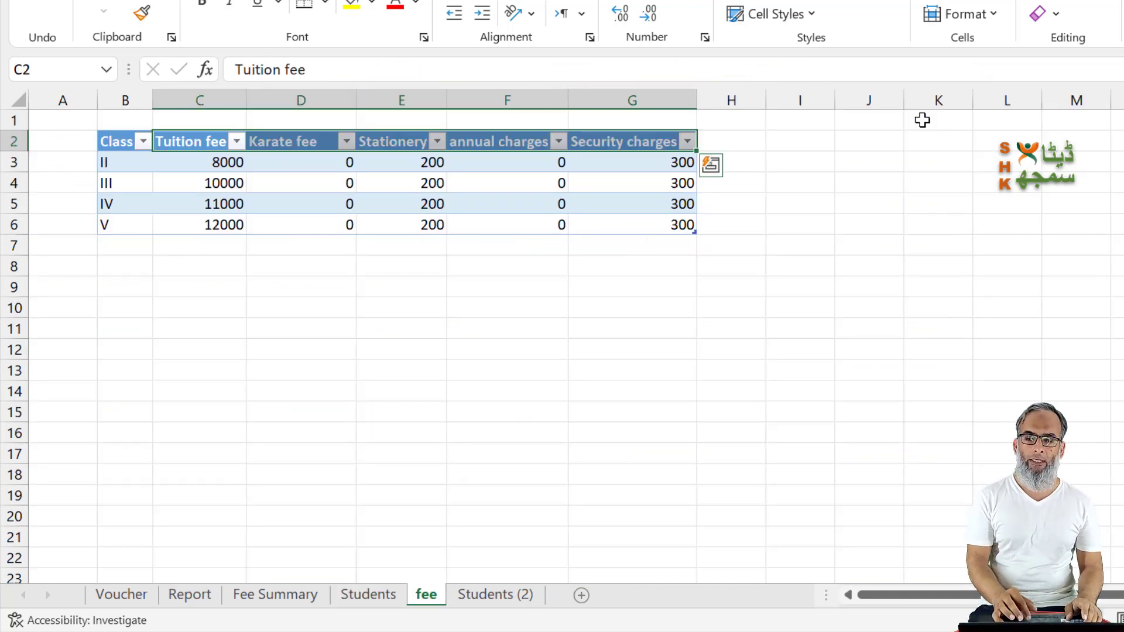
left_click(201, 200)
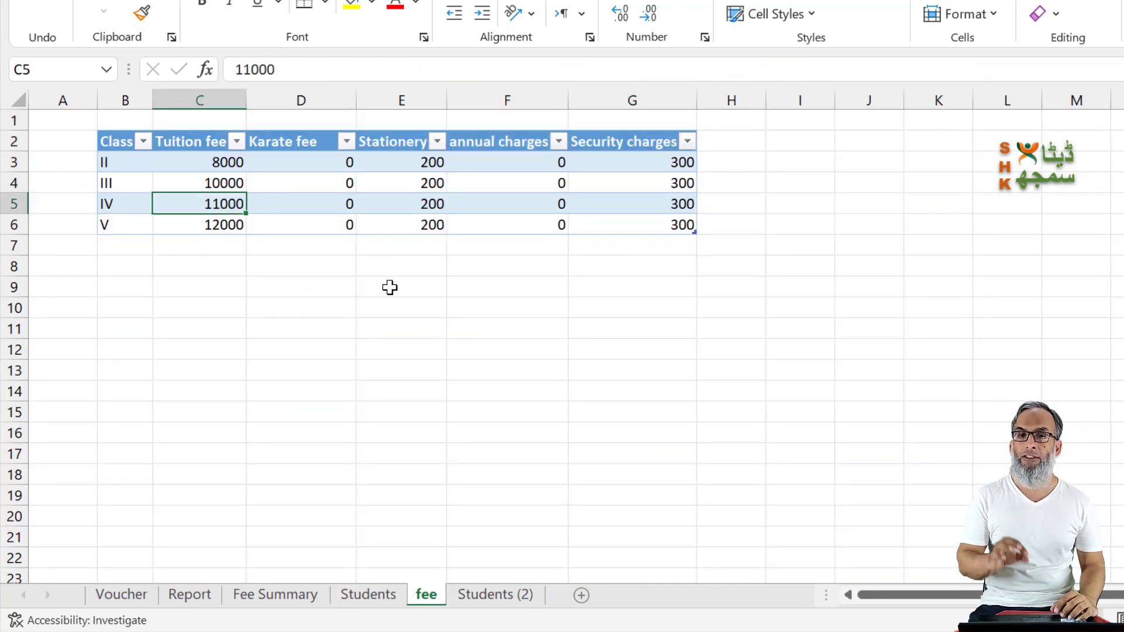
key("ctrl+Page_Up")
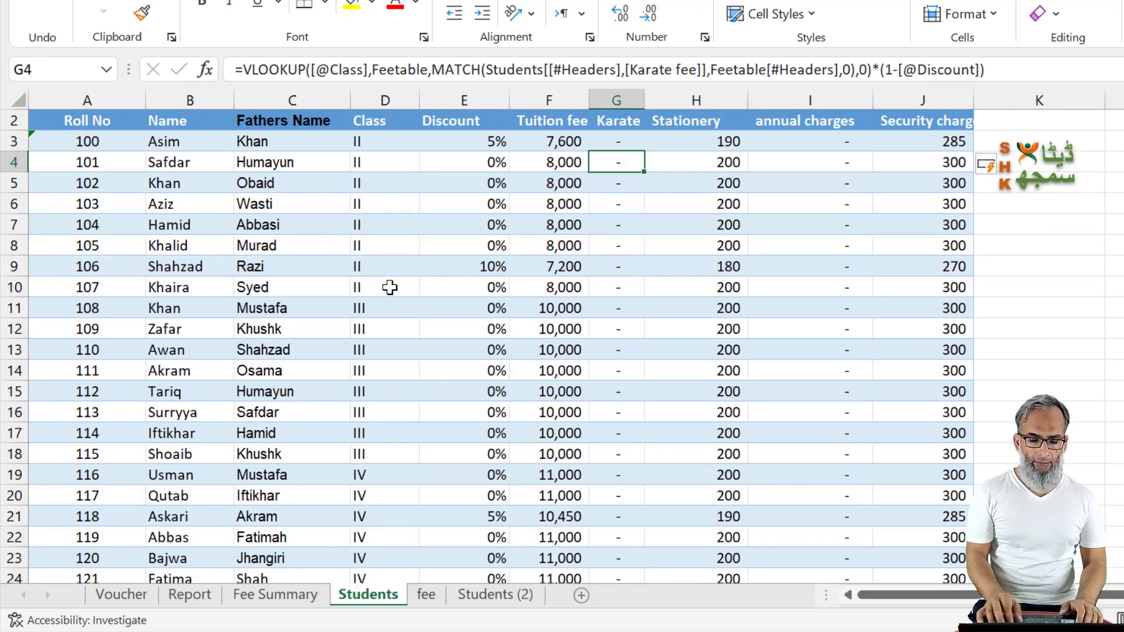
Step: Switch to the Voucher sheet and position the graduation cap graphic near cells A1:A3
key("ctrl+Page_Up")
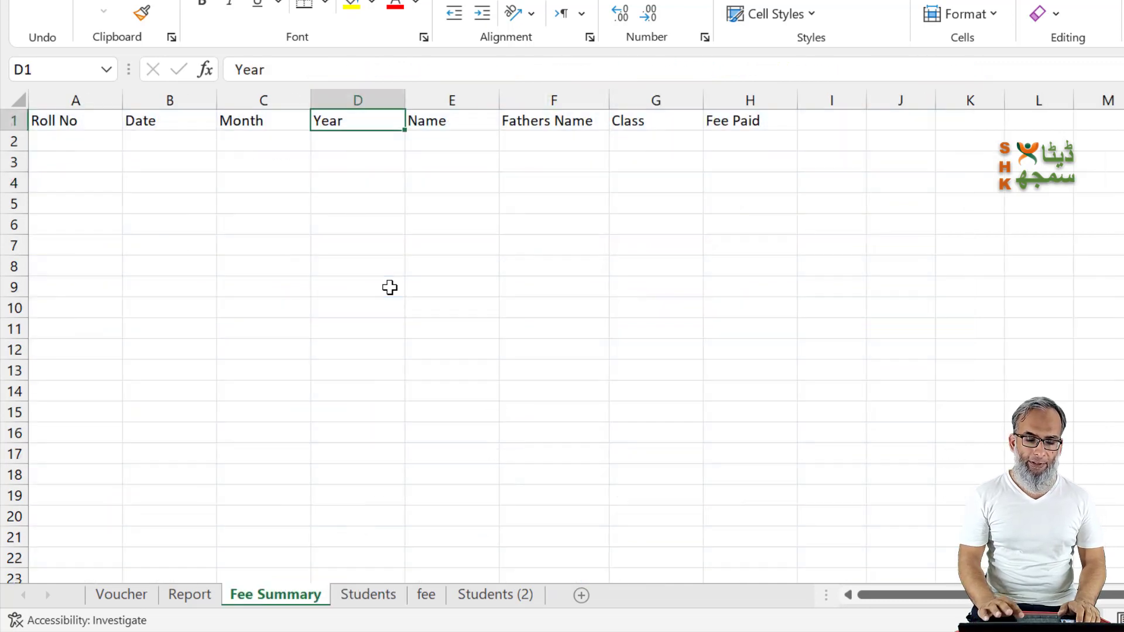
key("ctrl+Page_Up")
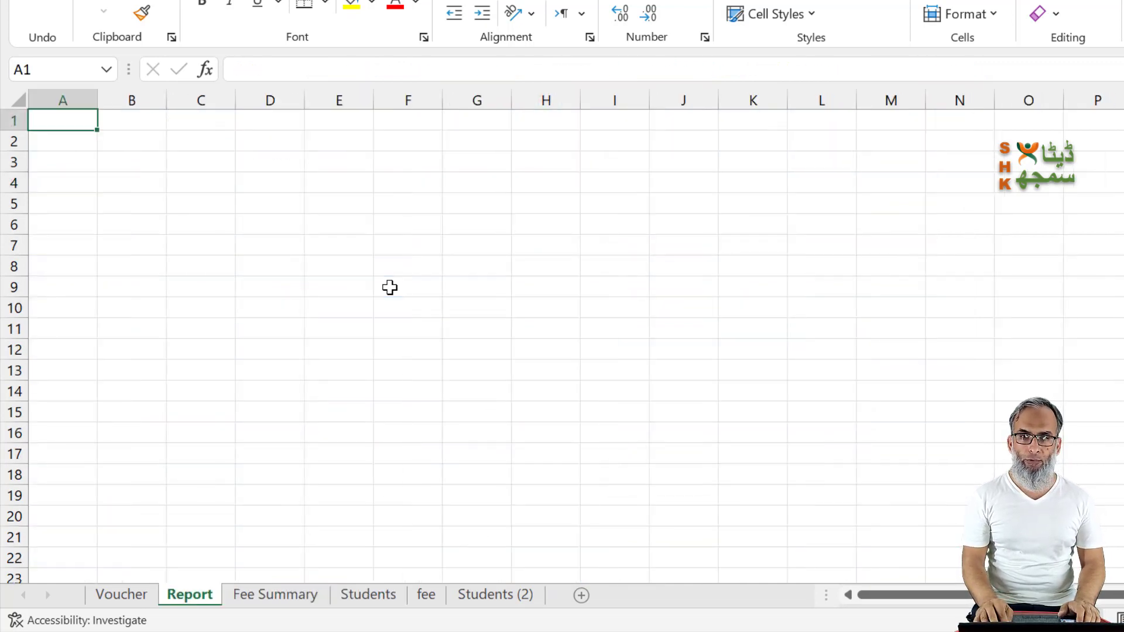
key("ctrl+Page_Up")
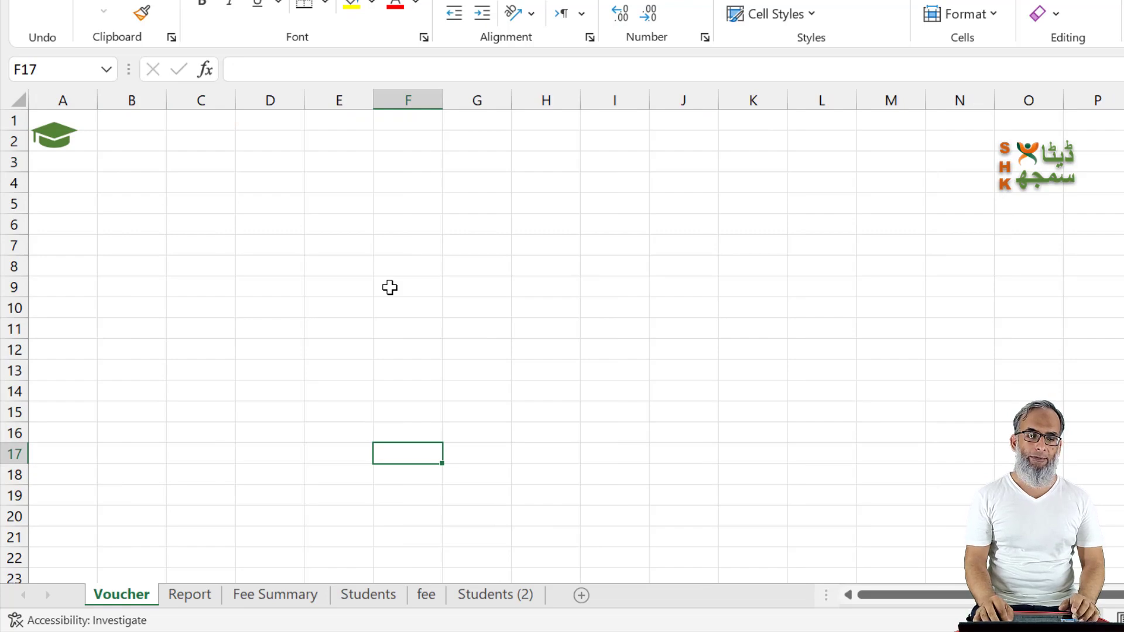
left_click_drag(54, 143, 175, 185)
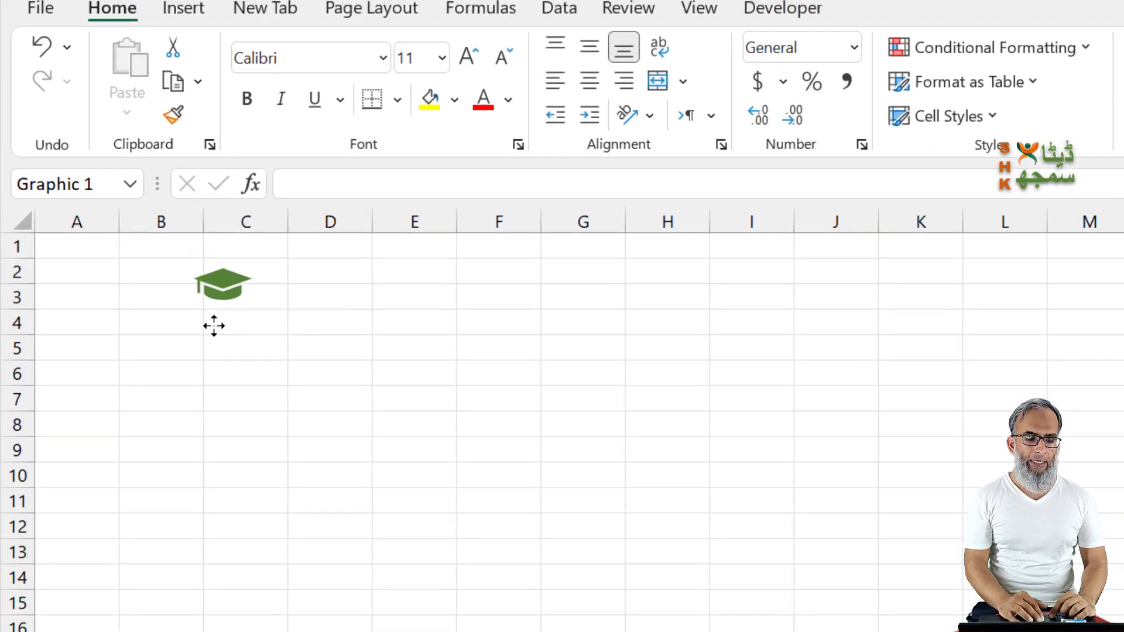
left_click_drag(215, 326, 86, 299)
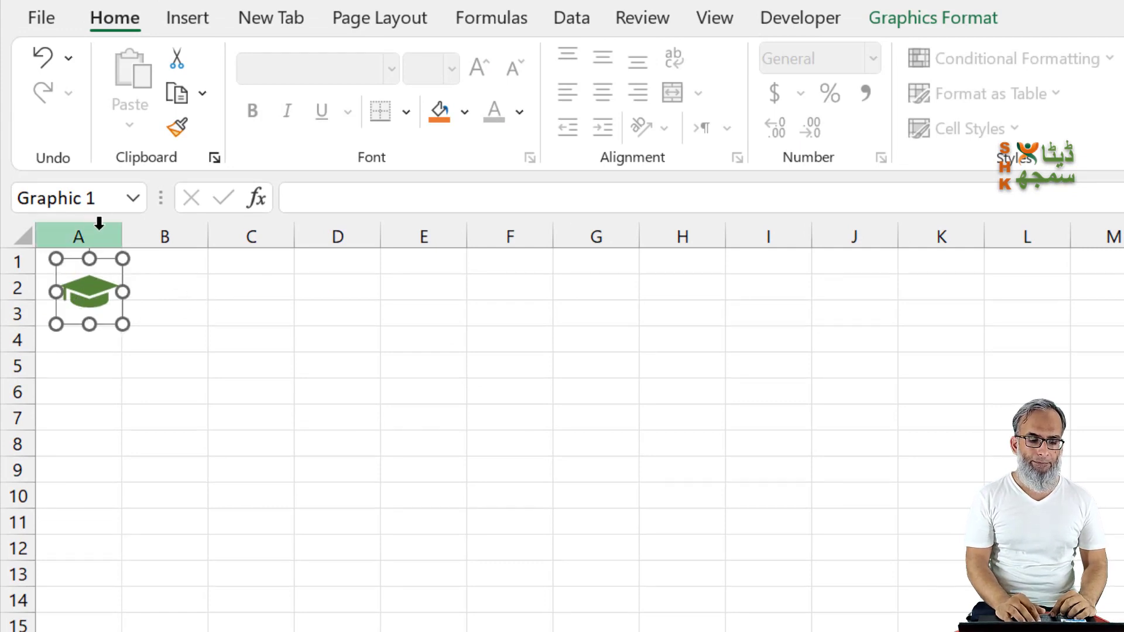
Step: Narrow columns A, B, G and H together to an equal slim width as voucher margins
left_click(99, 223)
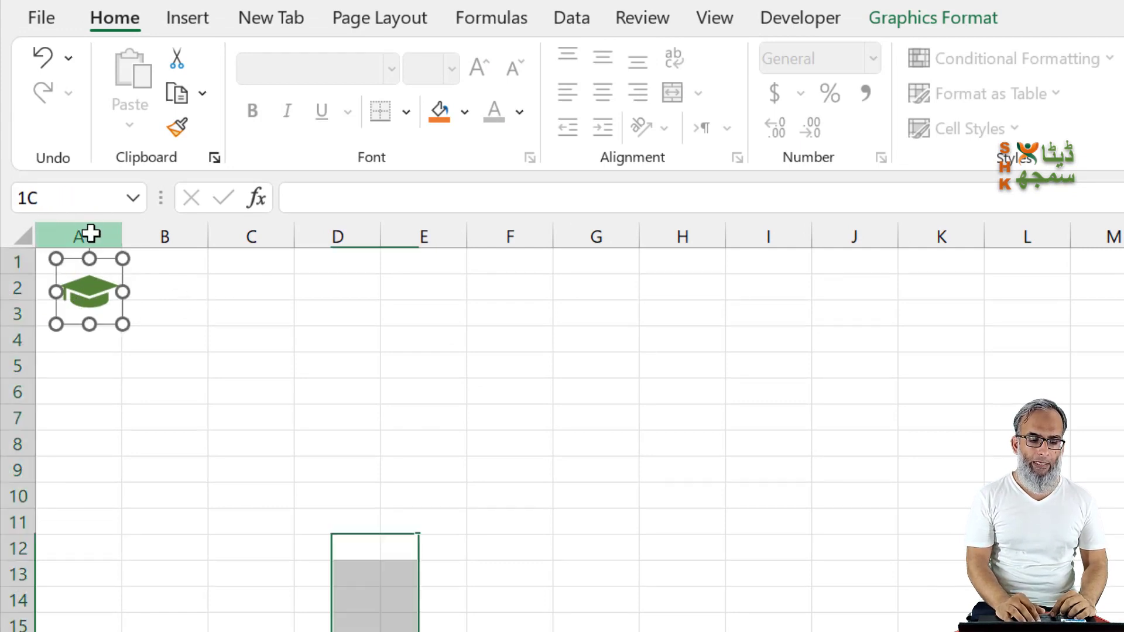
key("shift+Right")
key("shift+Right")
key("shift+Right")
key("shift+Right")
key("shift+Right")
key("shift+Right")
key("shift+Right")
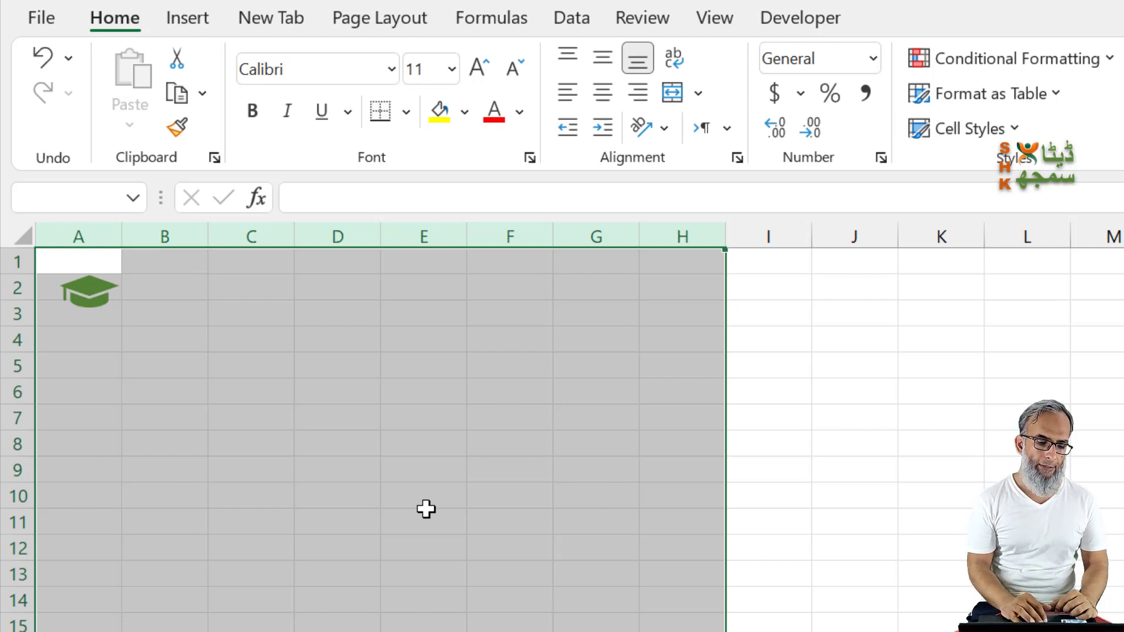
left_click(138, 302)
left_click_drag(78, 236, 161, 237)
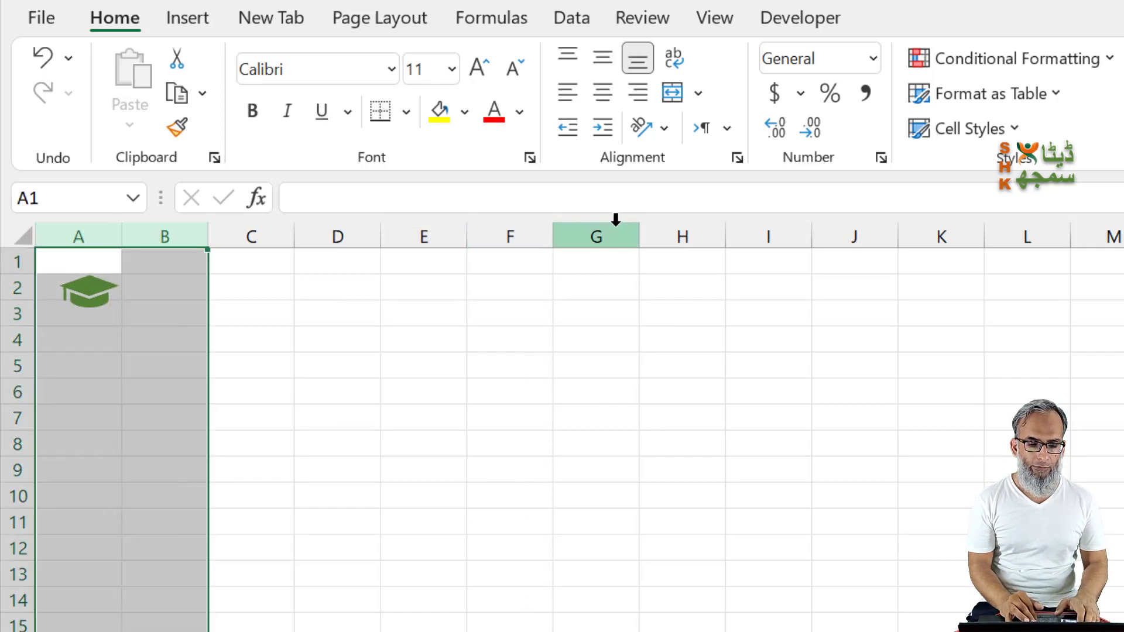
left_click_drag(615, 234, 684, 230)
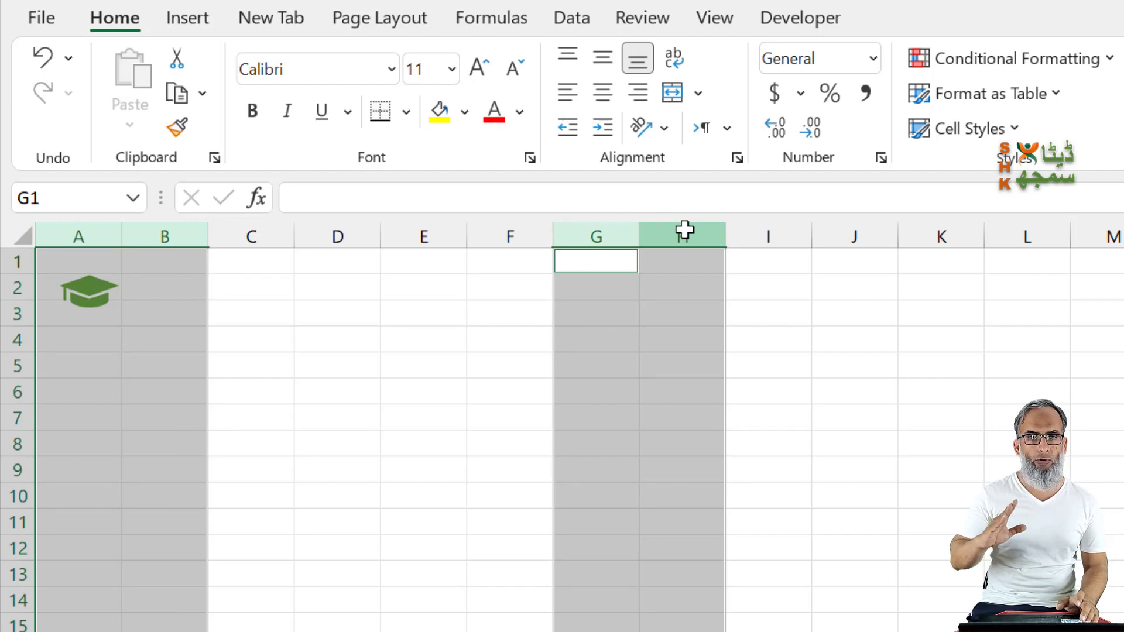
left_click_drag(640, 240, 584, 254)
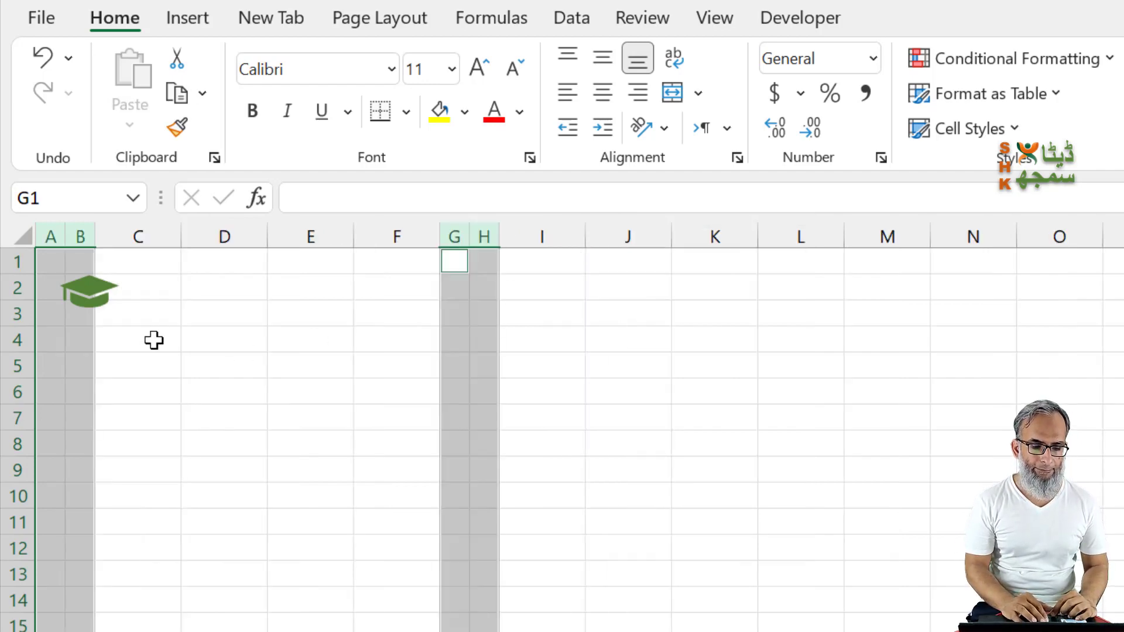
Step: Enter the voucher headings SHK DATA ANALYTICS in D2 and FEE VOUCHER in D3
left_click(161, 303)
key("Up")
key("Right")
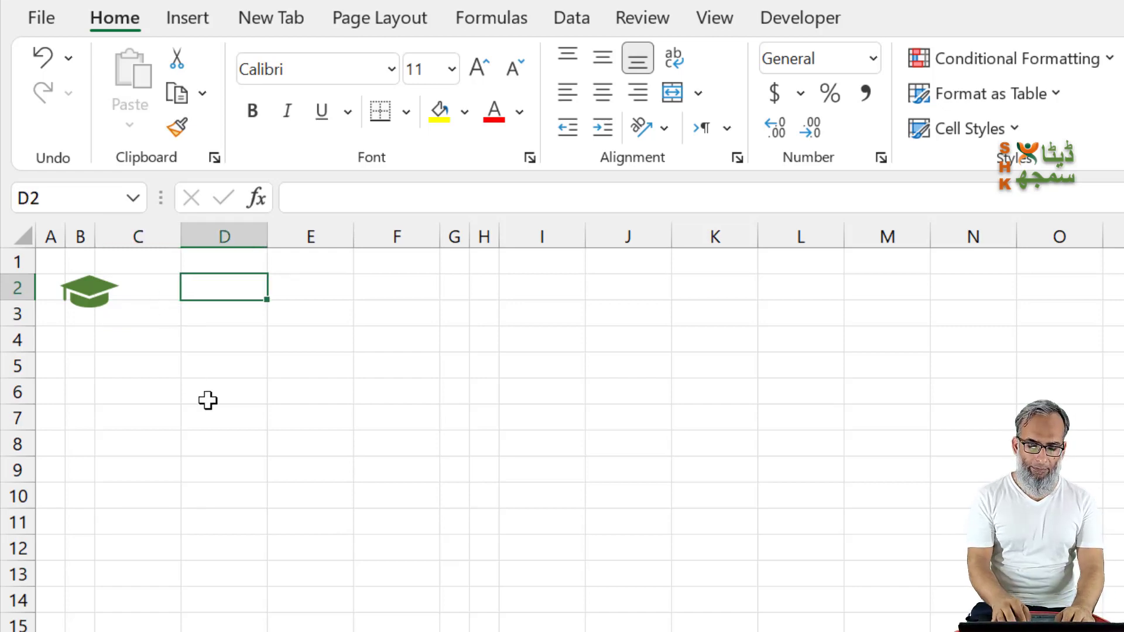
type("SHK ")
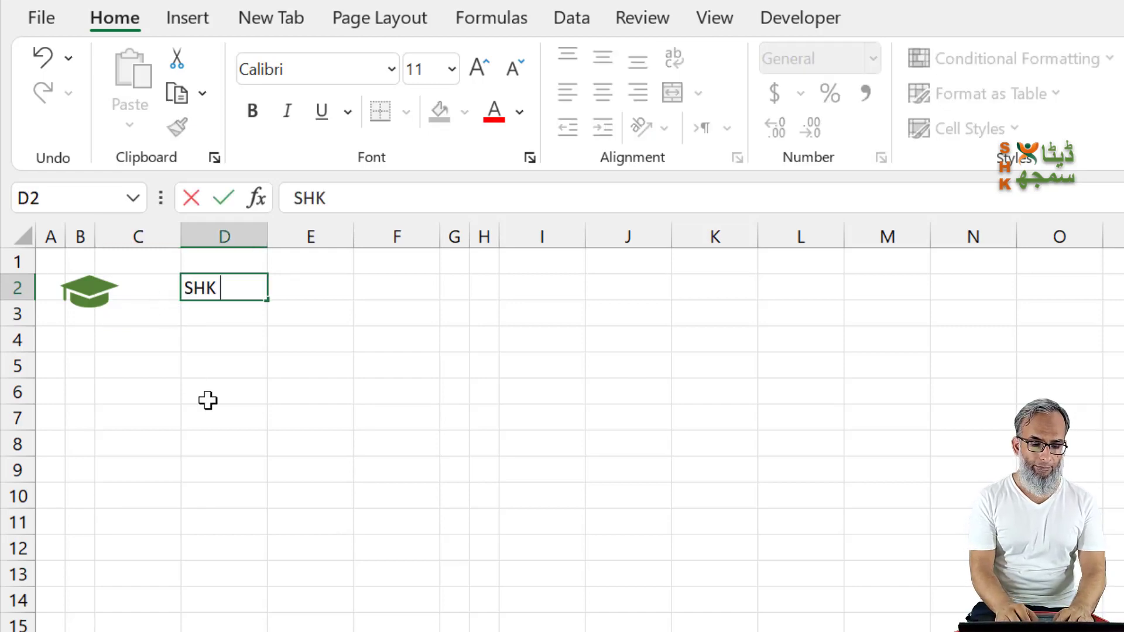
type("DATA ANALYTICS")
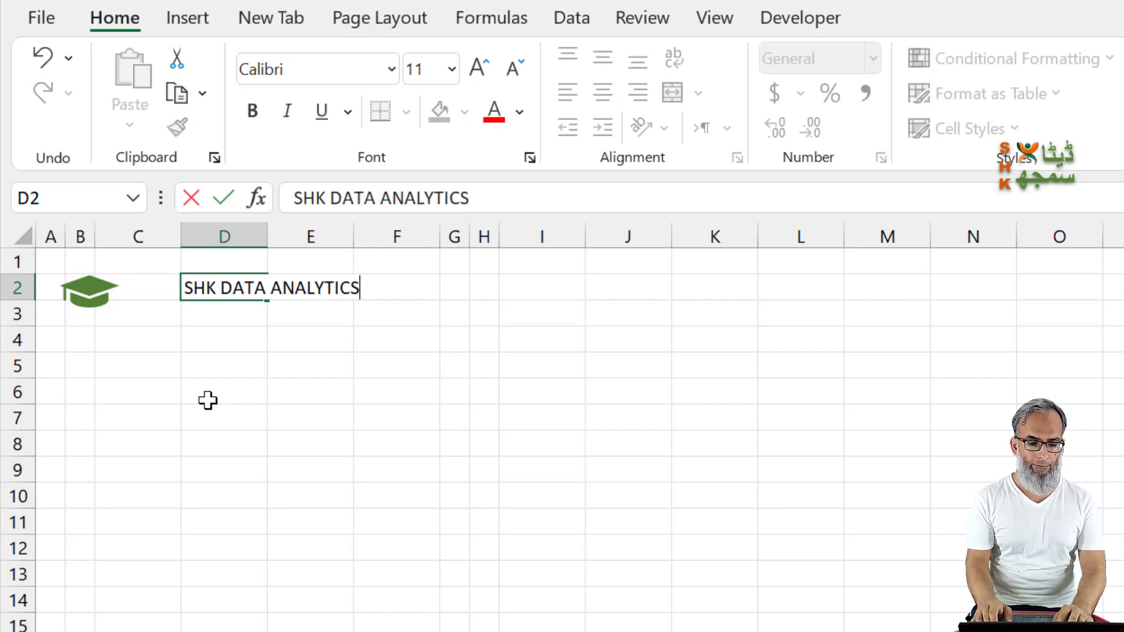
key("Return")
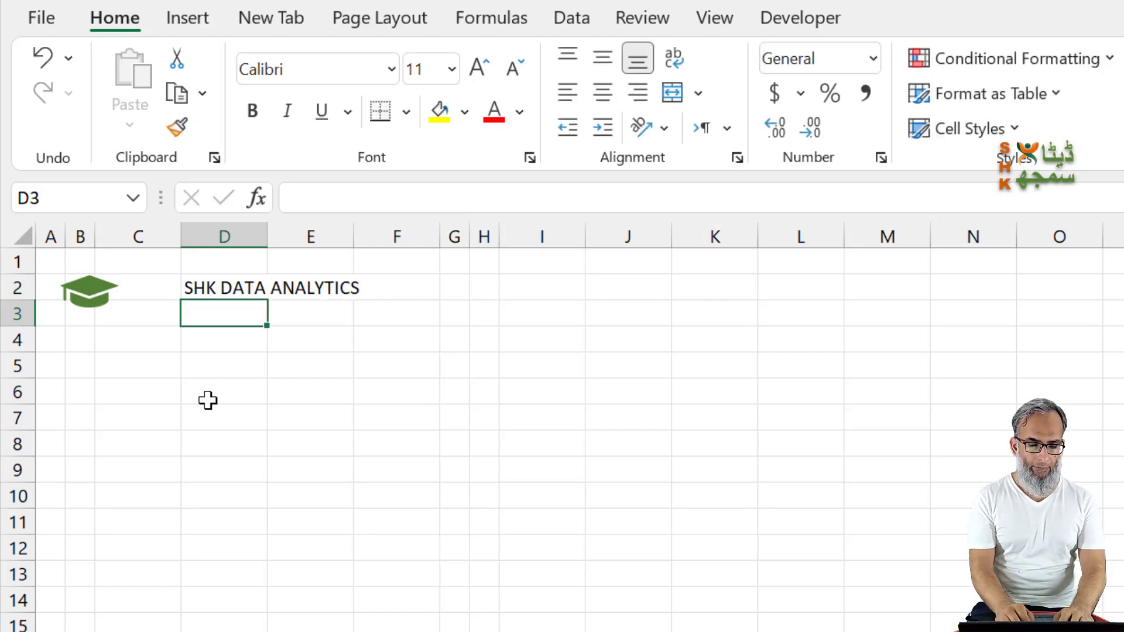
type("FEE VOUCHER")
key("Return")
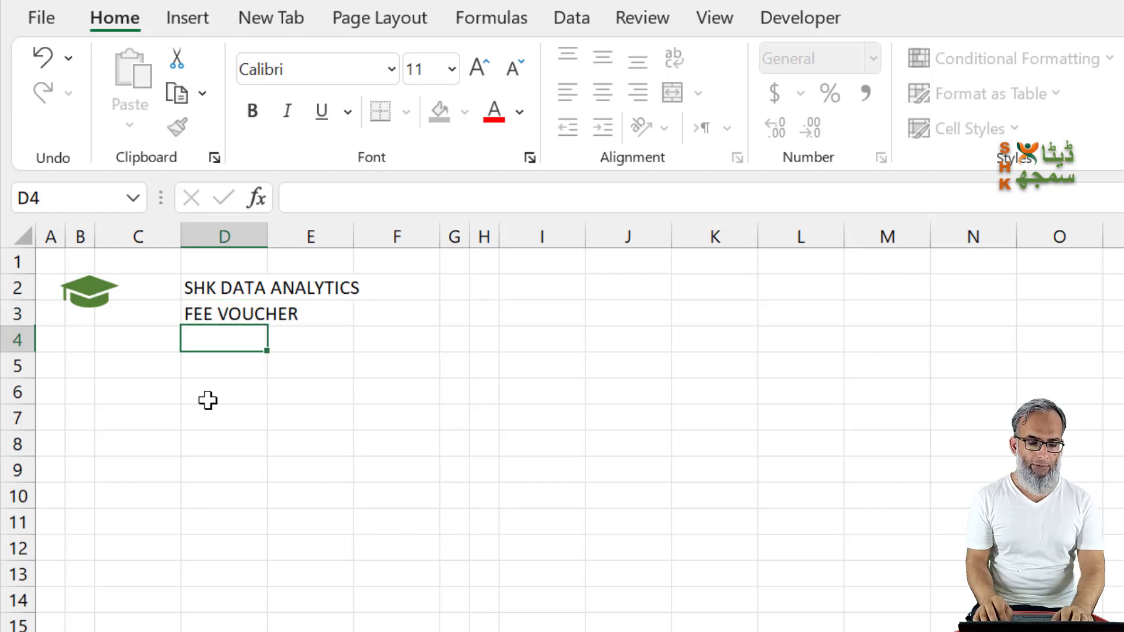
Step: Add the label Invoice No in C5, widen column C to fit it, and enter 1 in D5
key("Down")
key("Left")
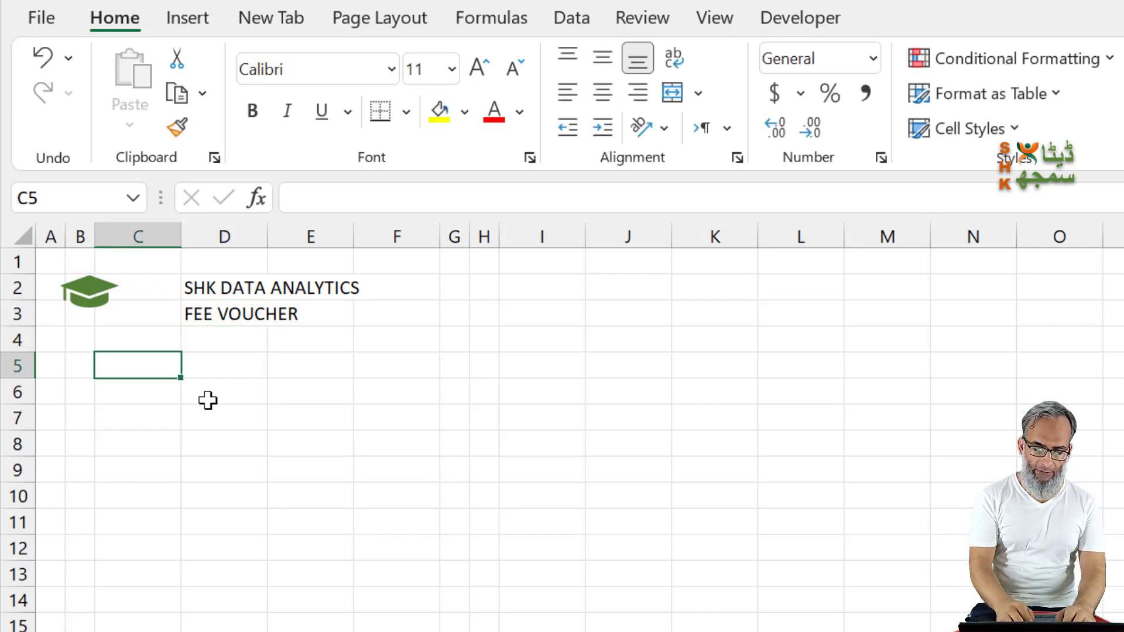
type("iNVOICE ")
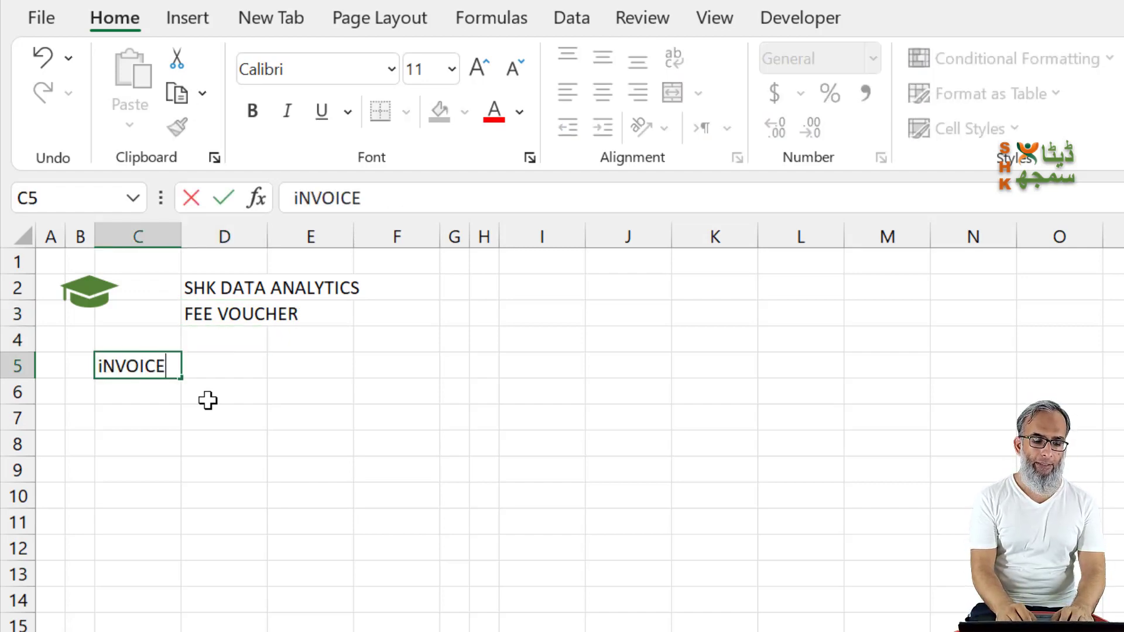
type("No")
key("Tab")
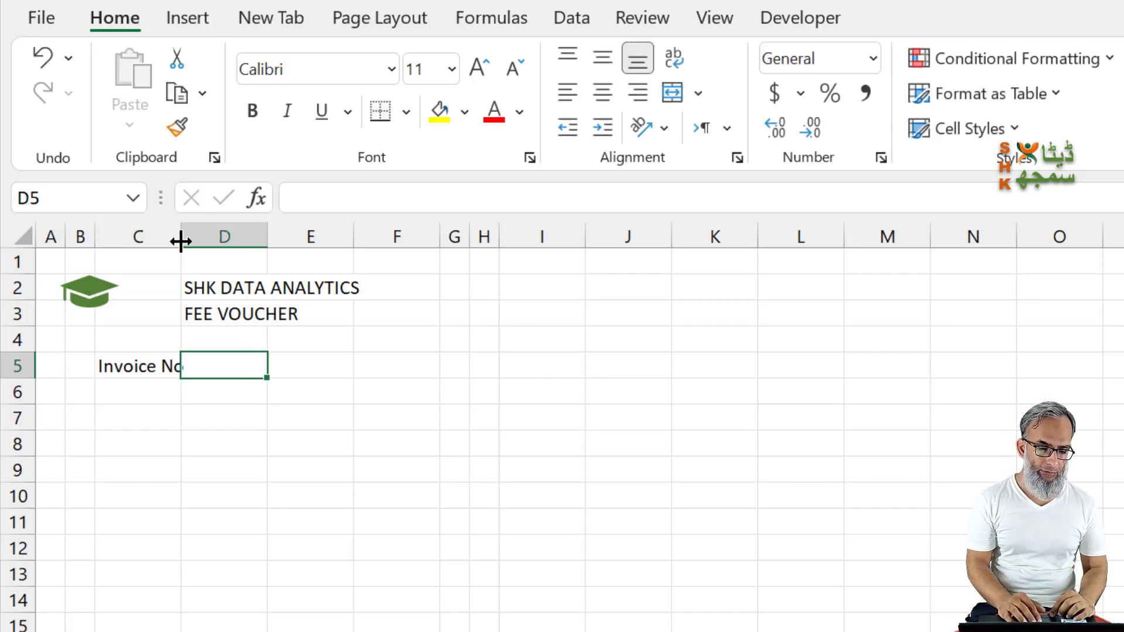
left_click_drag(181, 236, 208, 236)
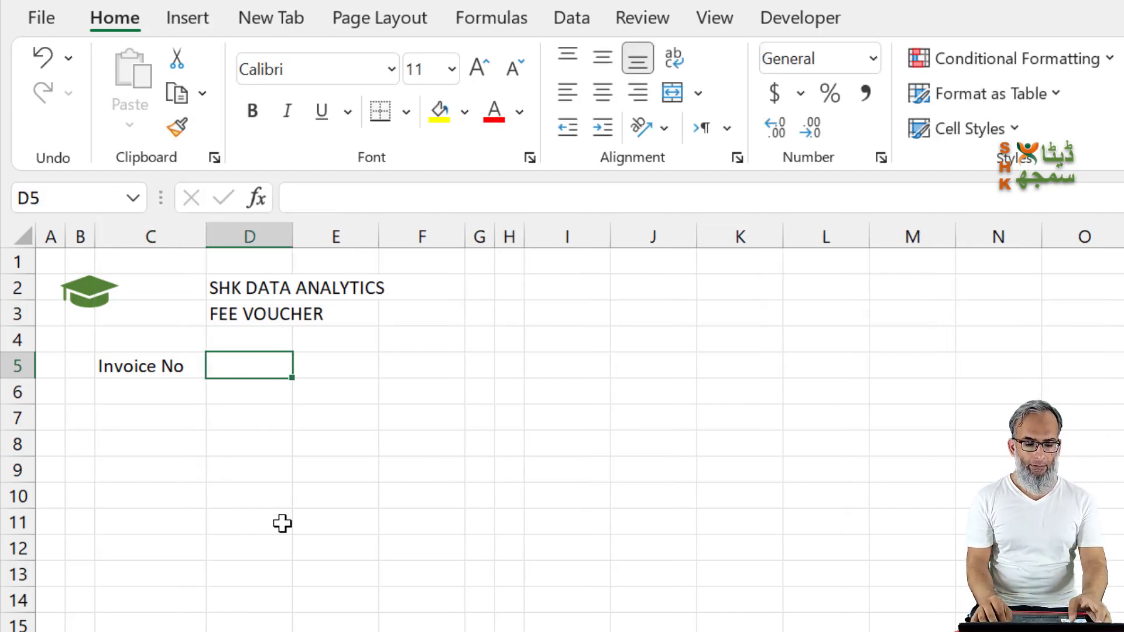
type("1")
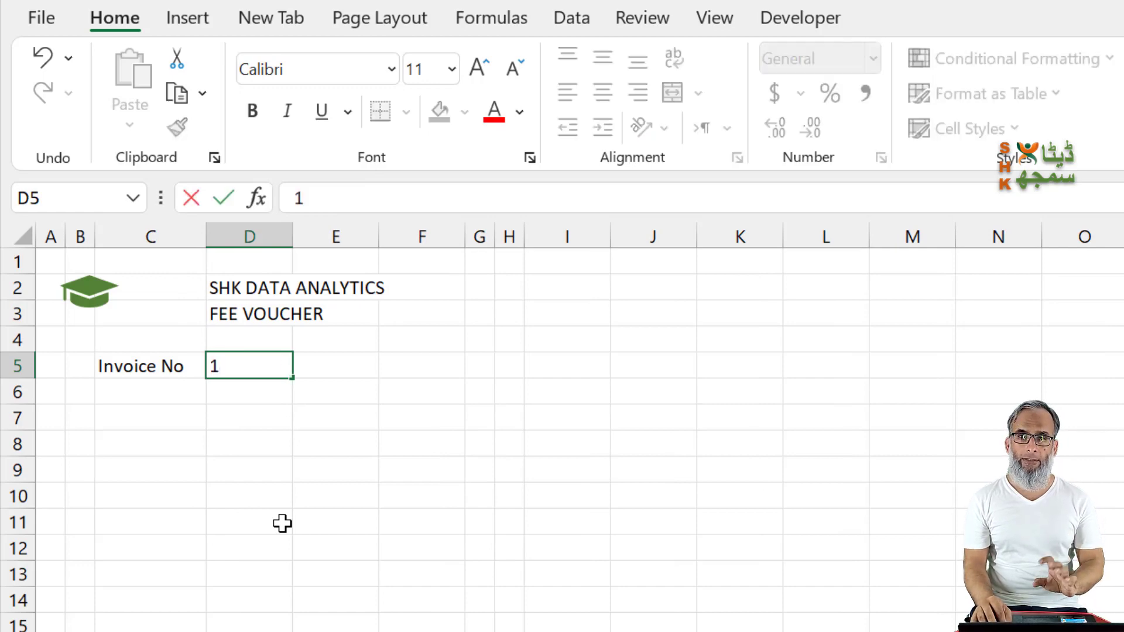
key("Return")
key("Up")
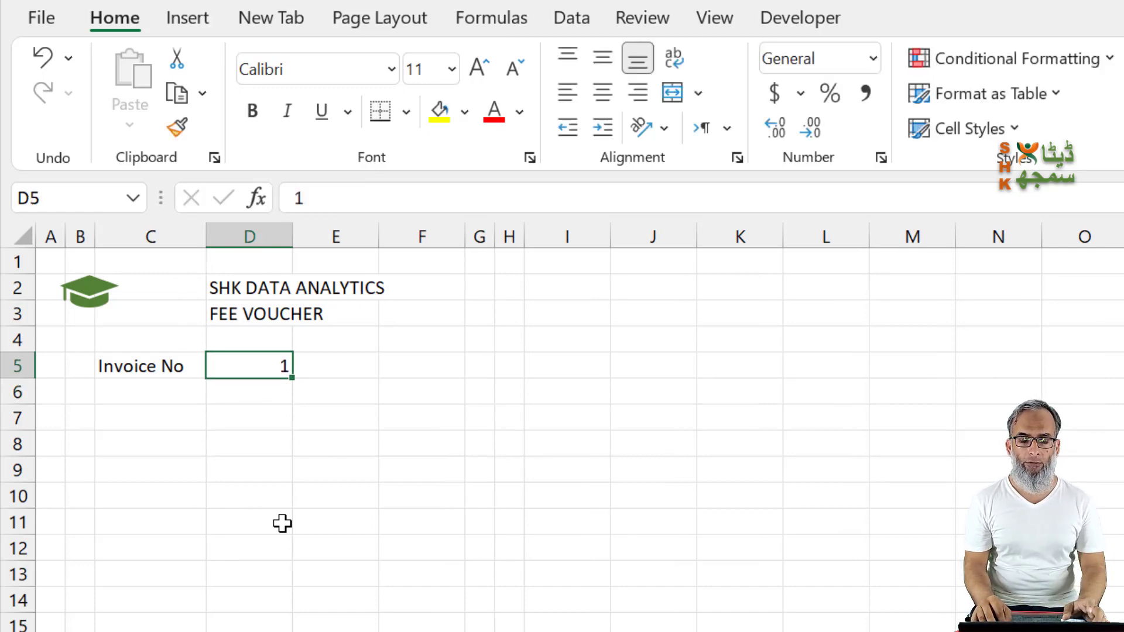
Step: Add the label Date in E5 and enter =TODAY() in F5
key("Right")
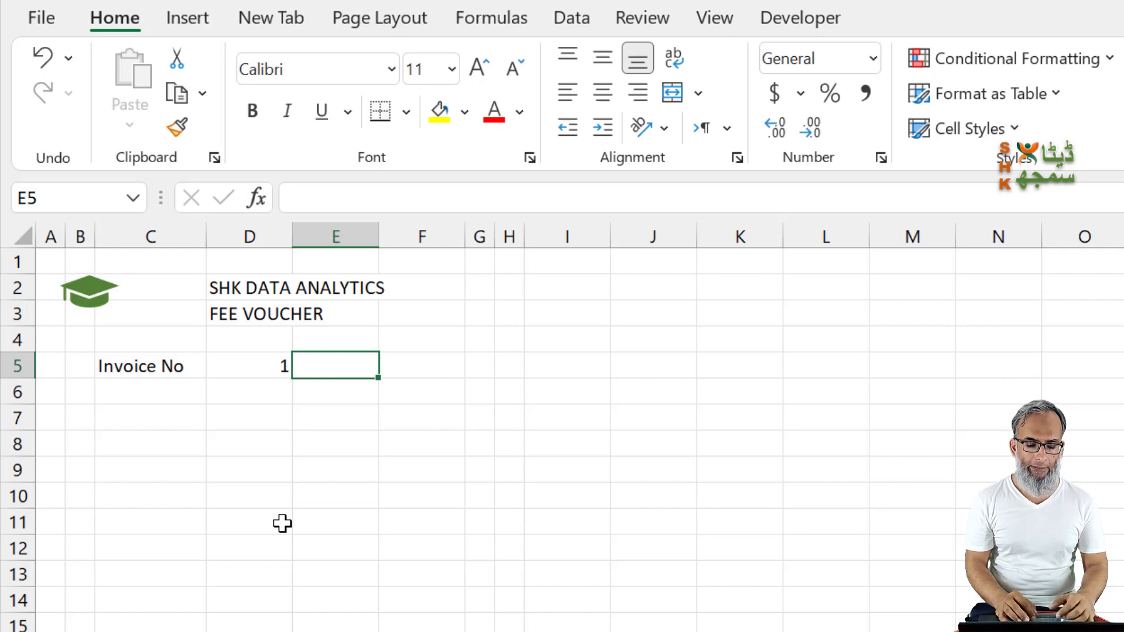
type("Date")
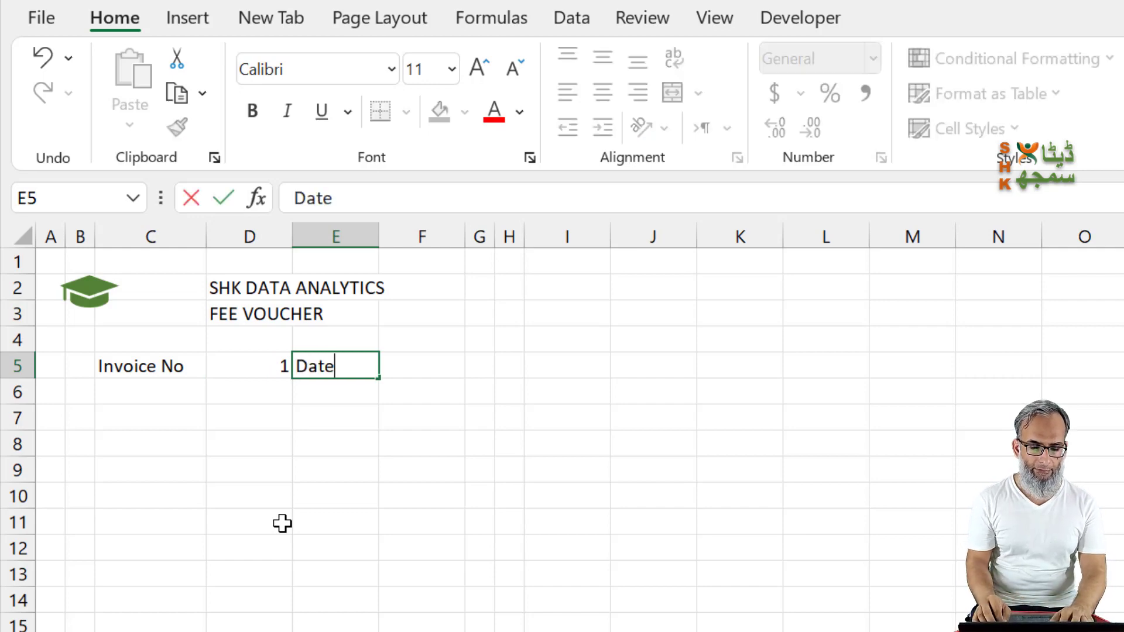
key("Tab")
type("=")
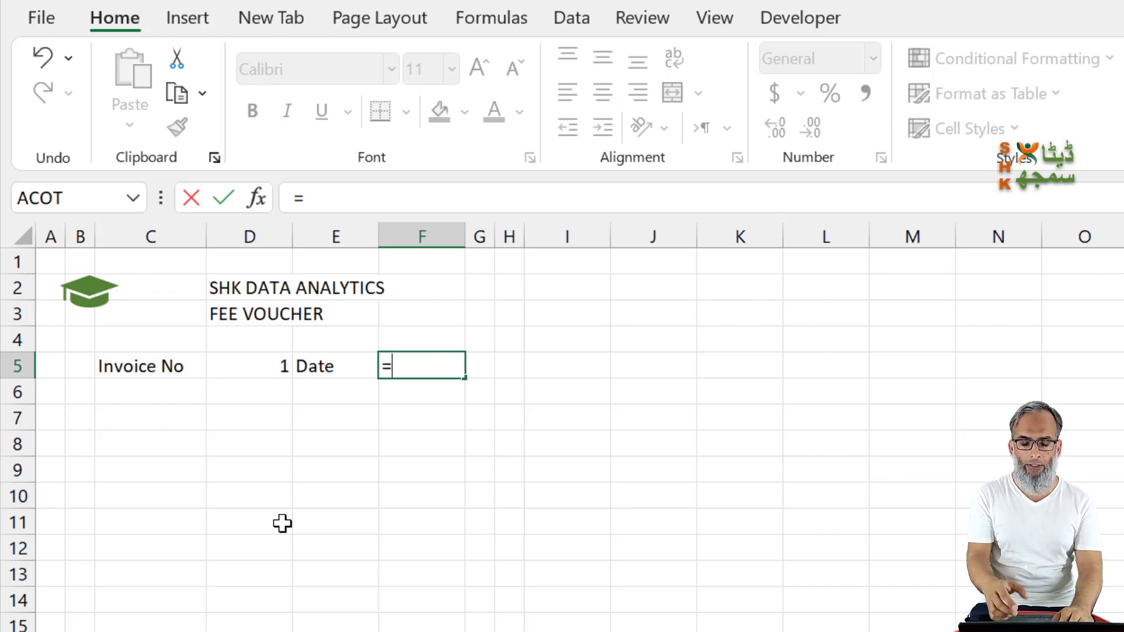
type("today()")
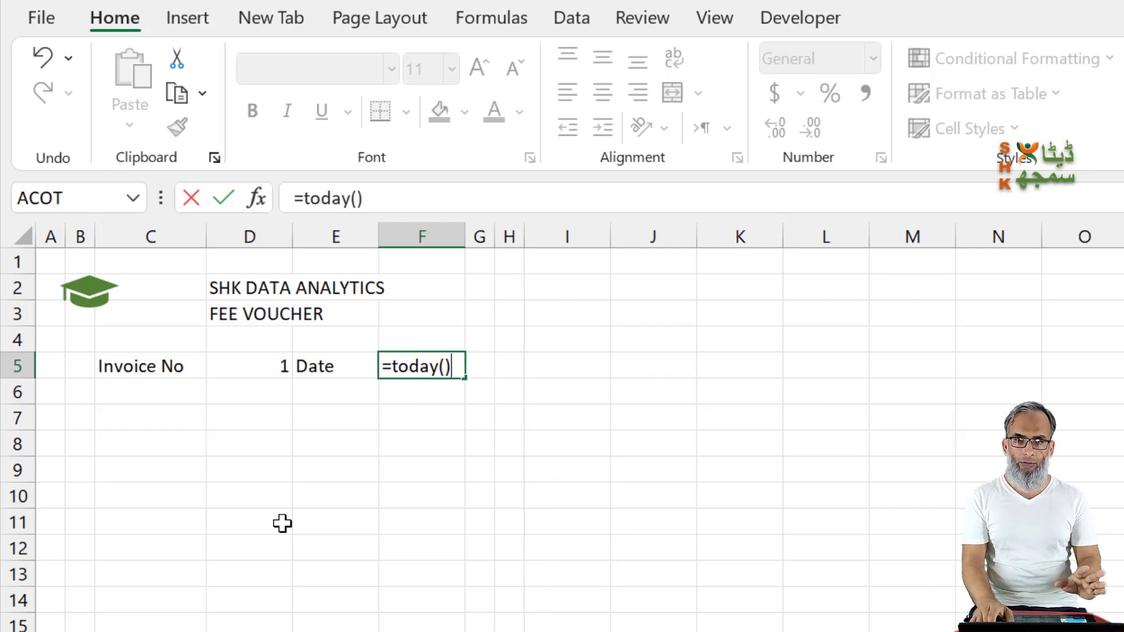
key("Return")
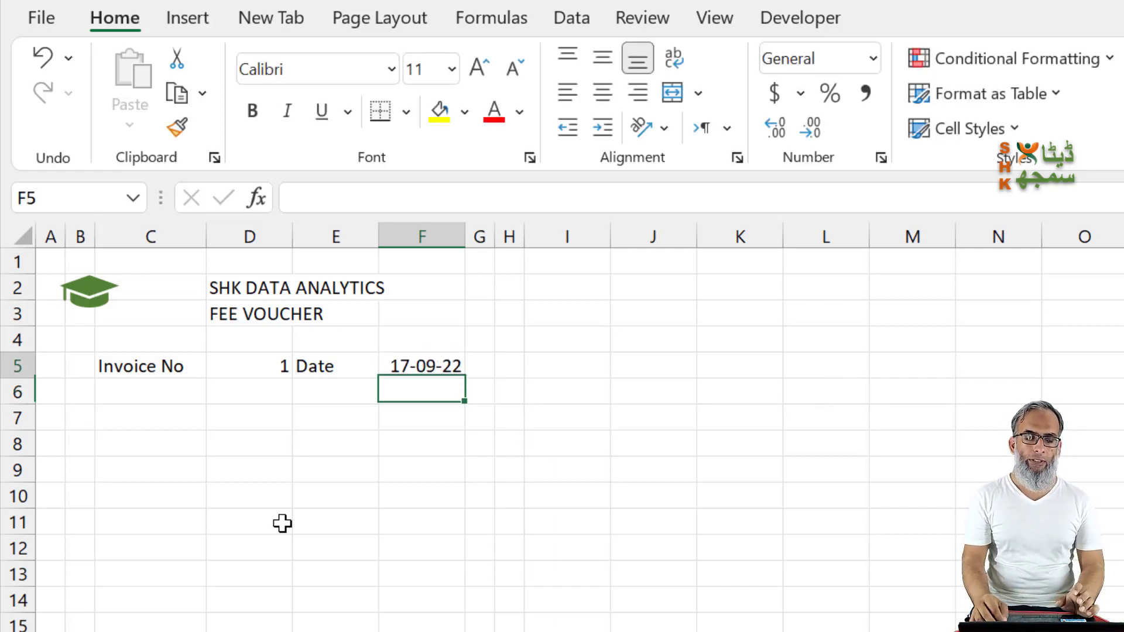
Step: Format the voucher date in F5 with the 14-Mar-12 date type
key("Up")
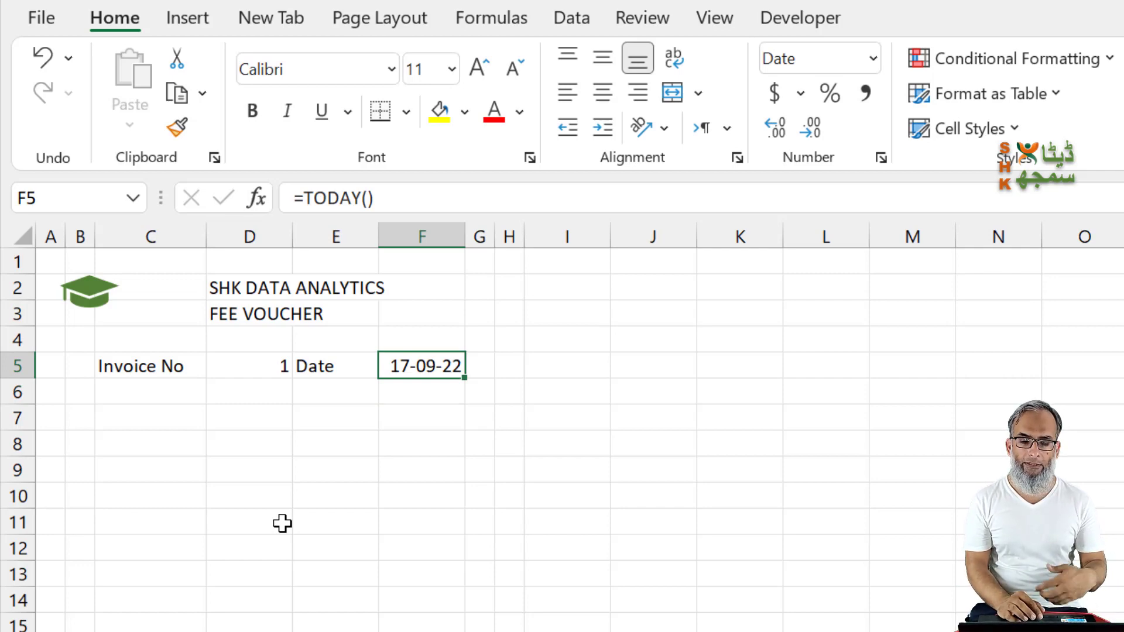
key("ctrl+1")
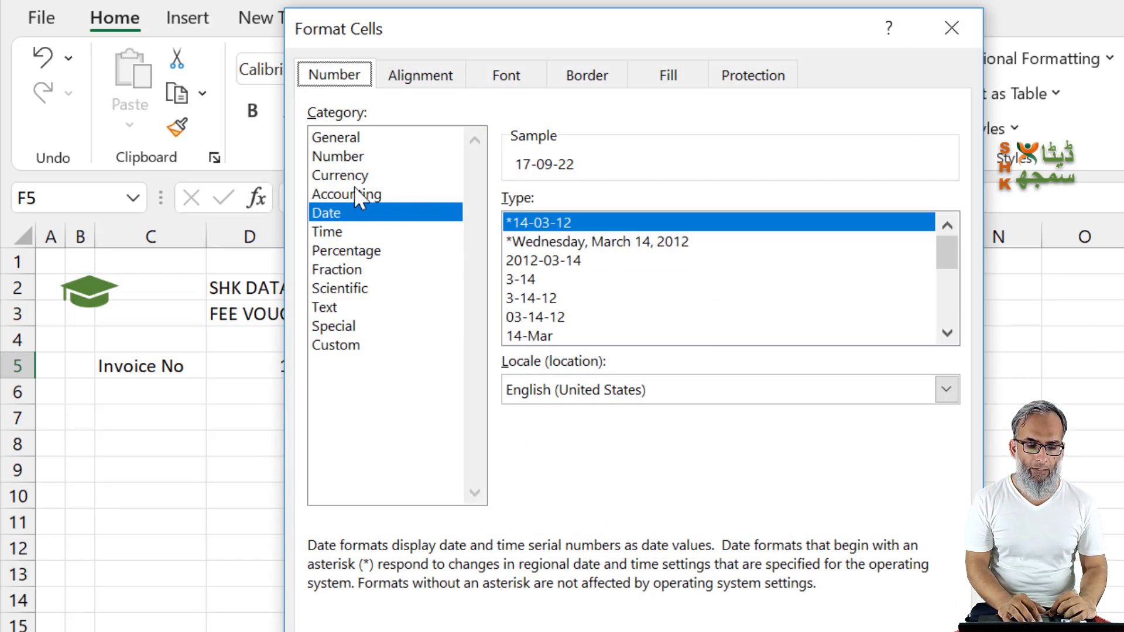
left_click(574, 335)
key("Down")
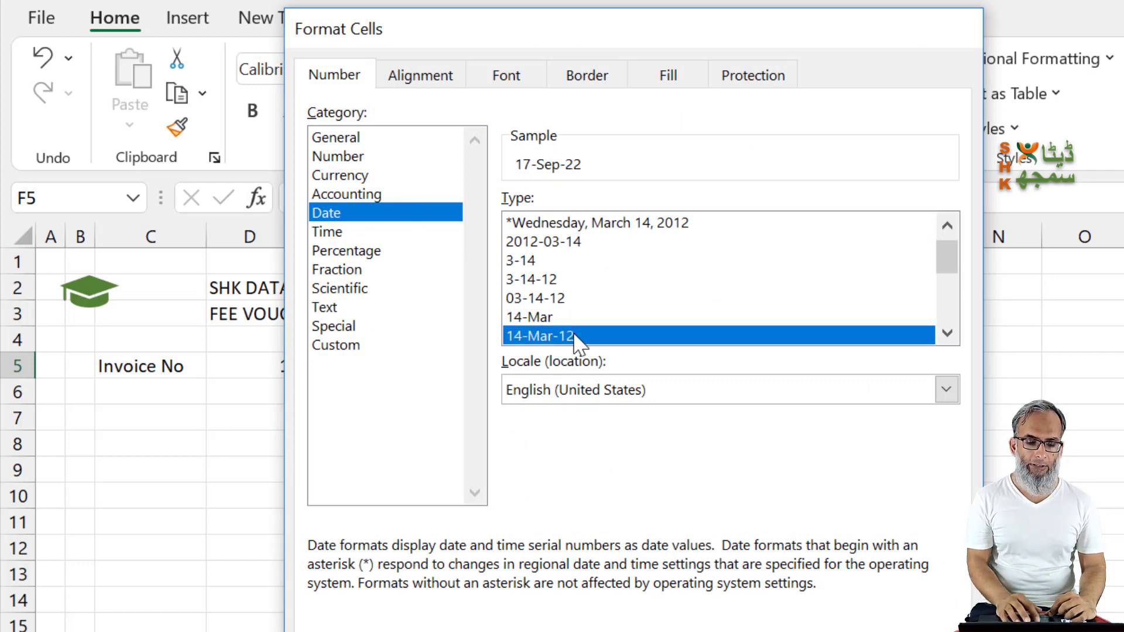
key("Return")
left_click(403, 446)
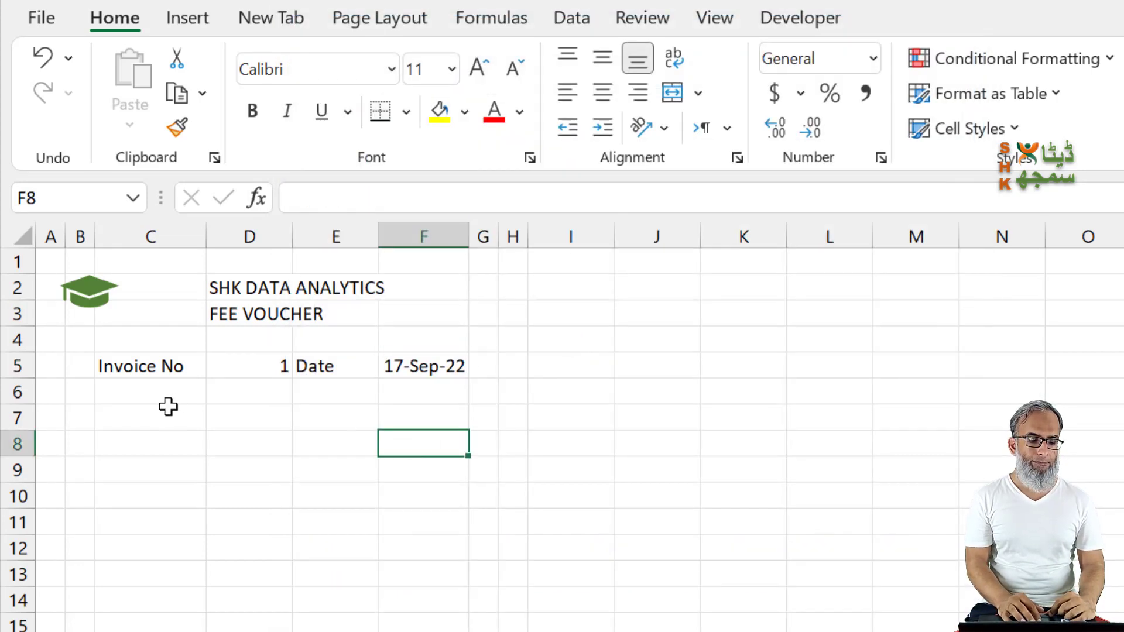
Step: Add the label Month in C6 and the label Year in E6
left_click(136, 391)
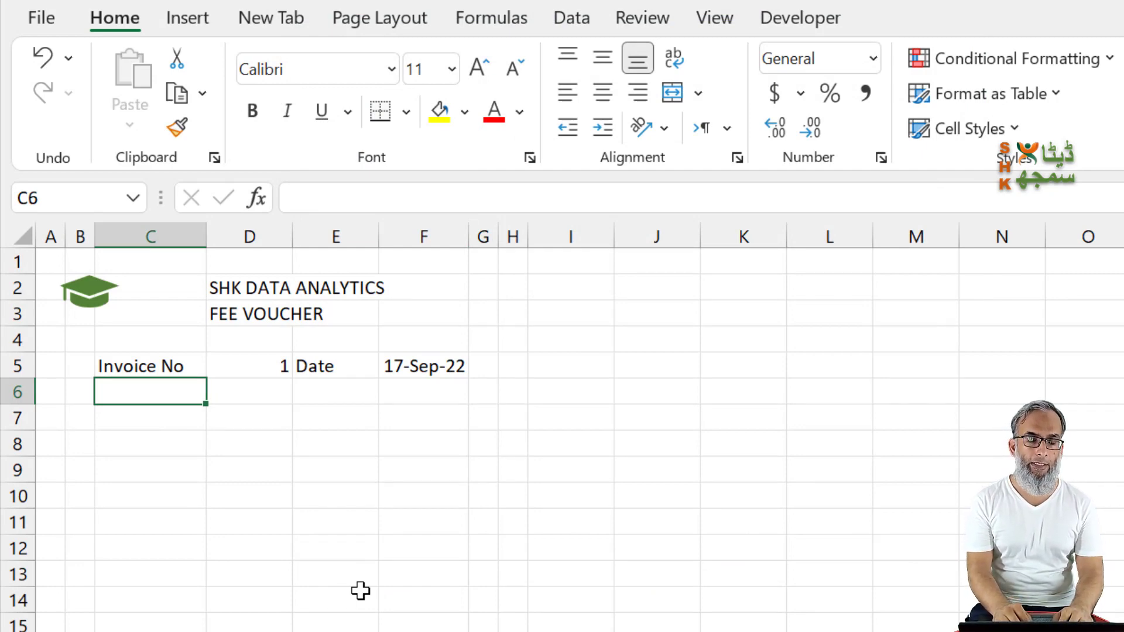
type("Month")
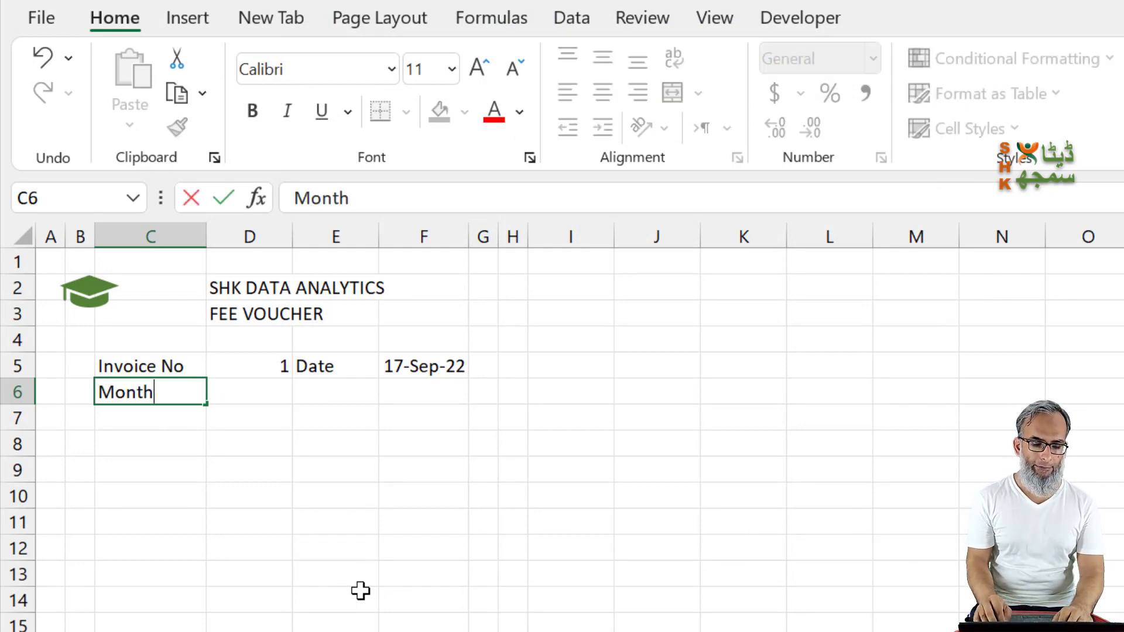
key("Tab")
key("Tab")
type("Year")
key("Tab")
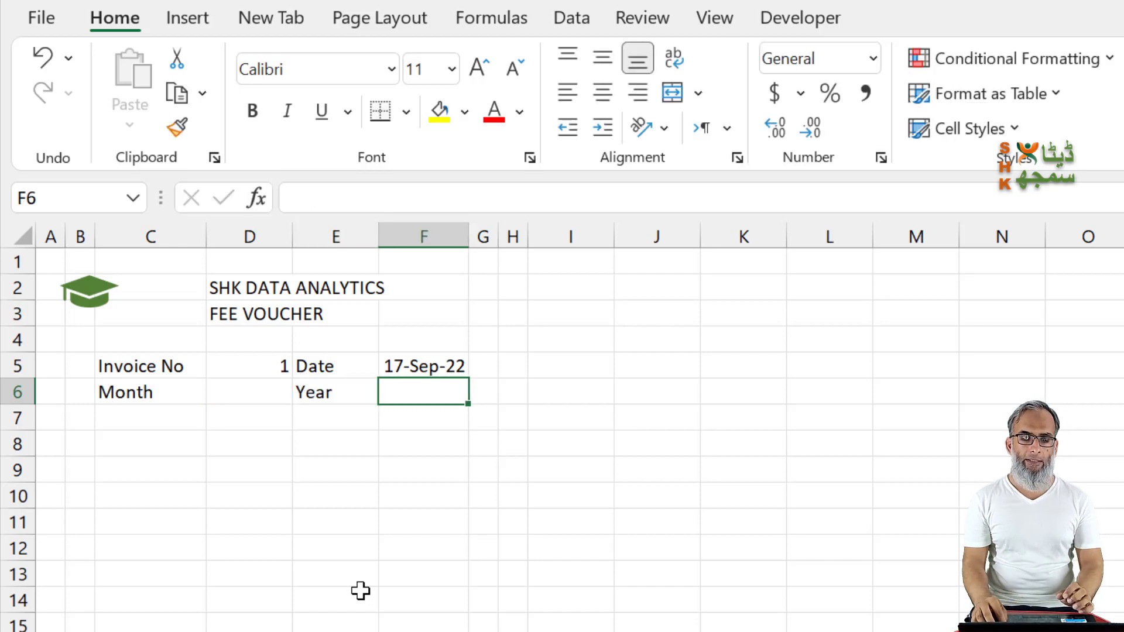
key("Left")
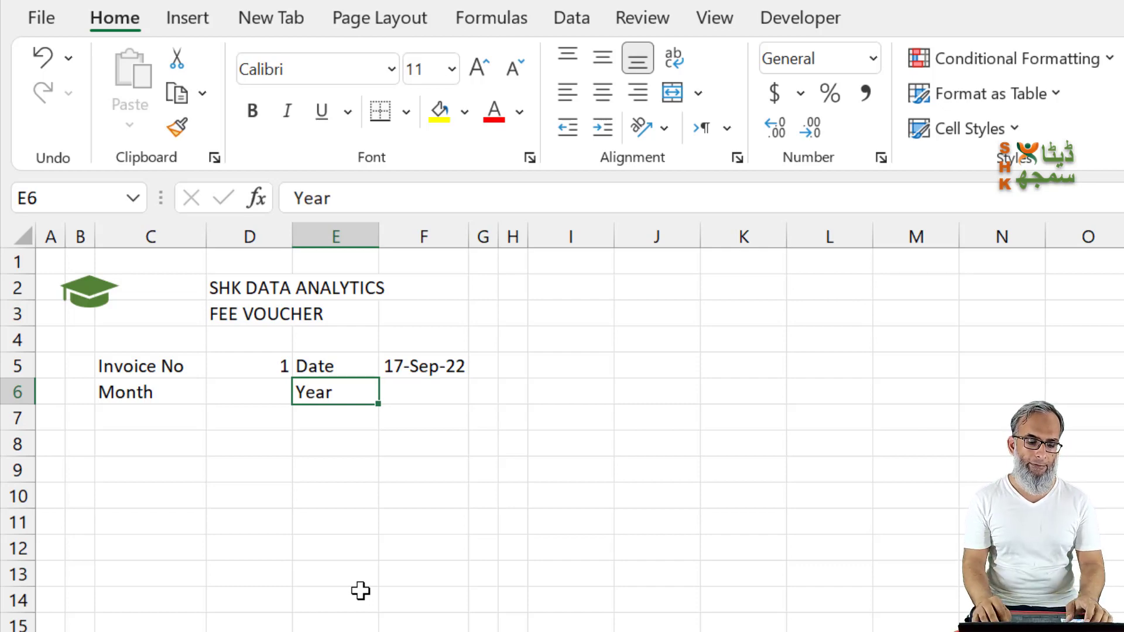
Step: Add a data validation list to D6 containing the twelve full month names, January through December
left_click(268, 395)
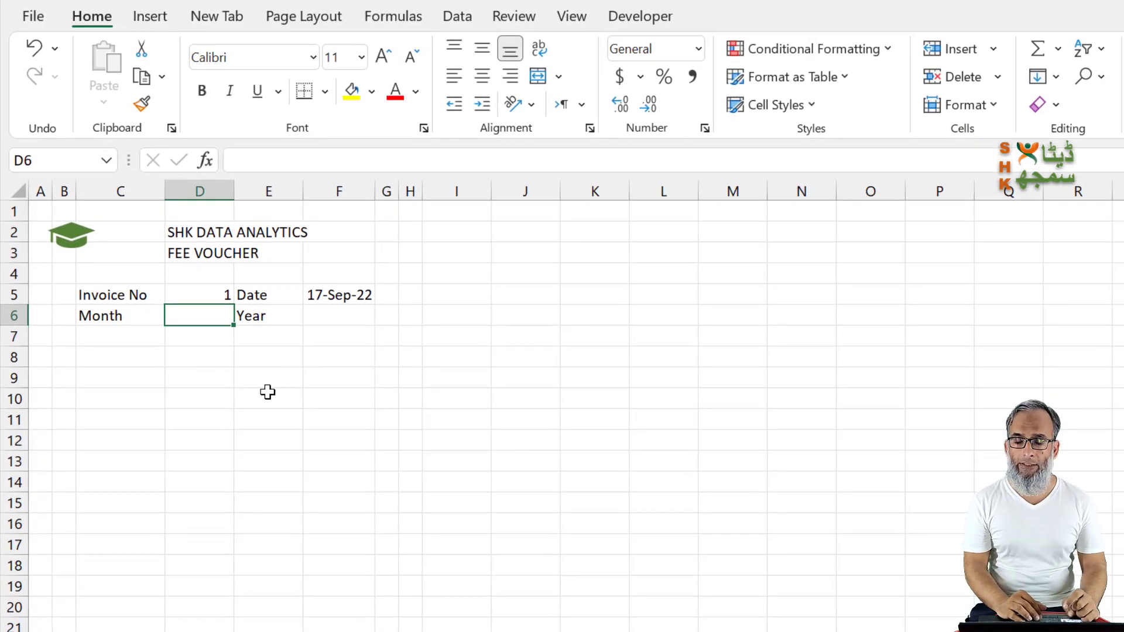
left_click(458, 26)
left_click(892, 106)
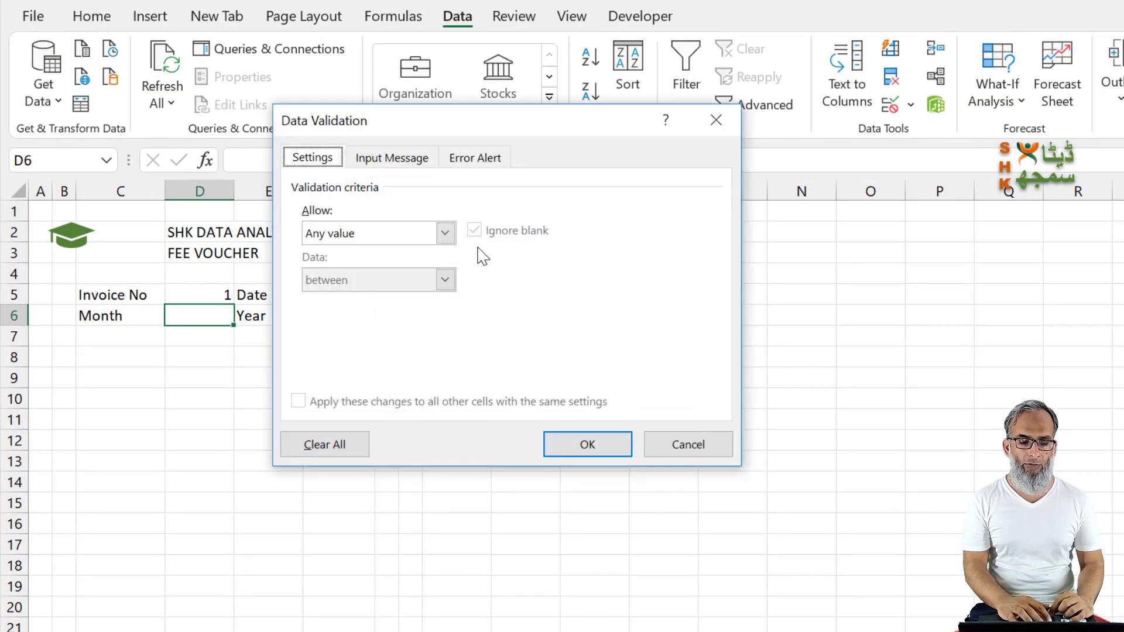
left_click(372, 238)
left_click(346, 296)
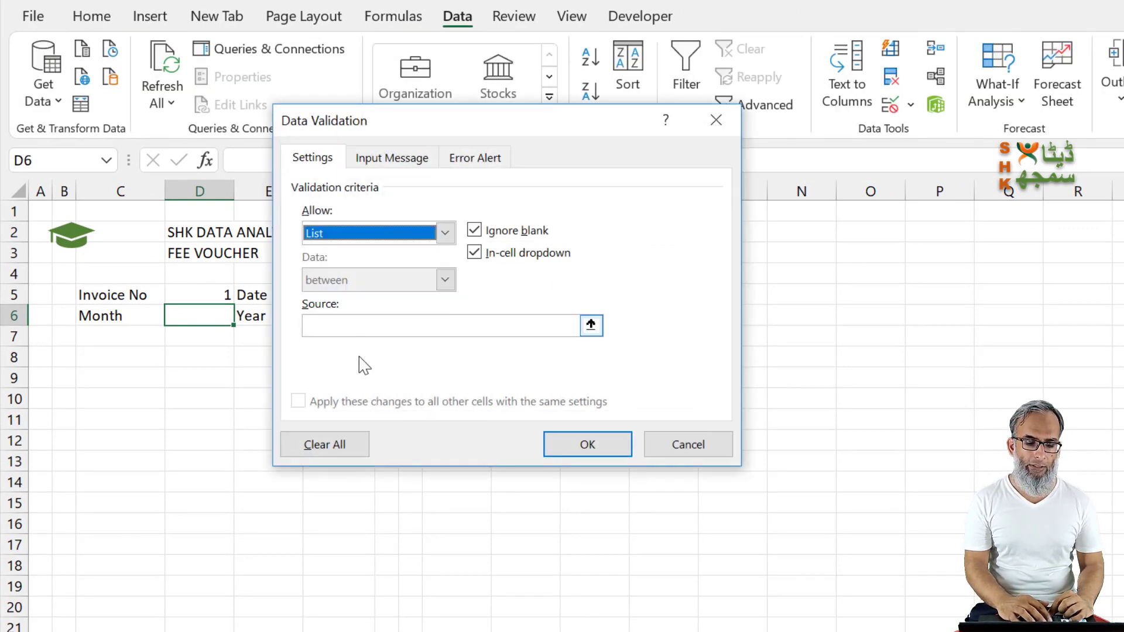
left_click(351, 324)
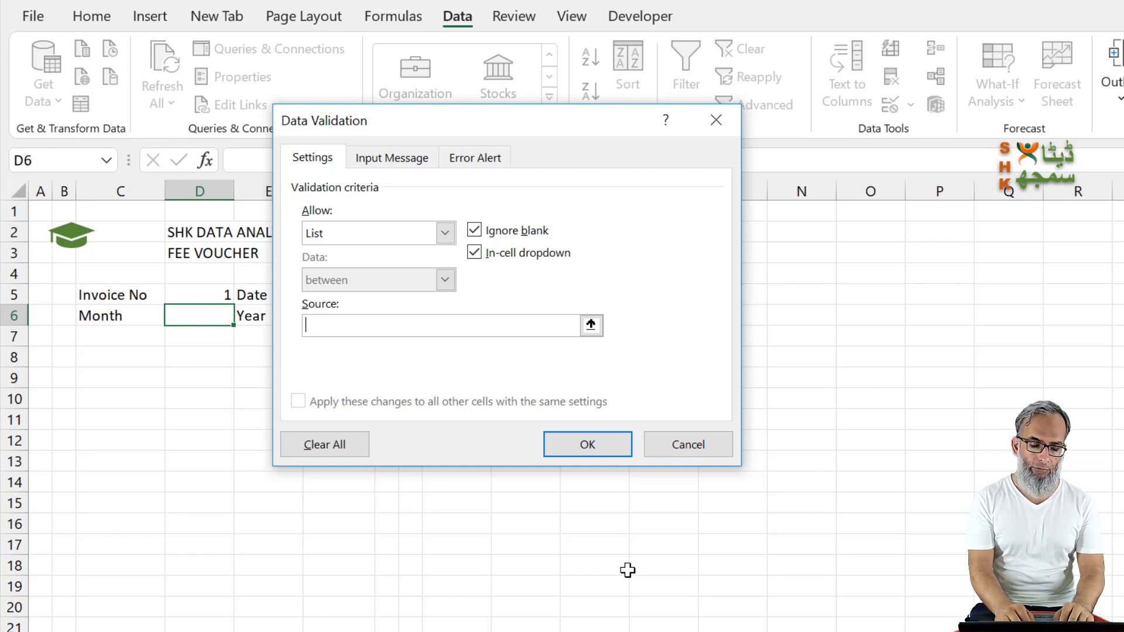
type("January,")
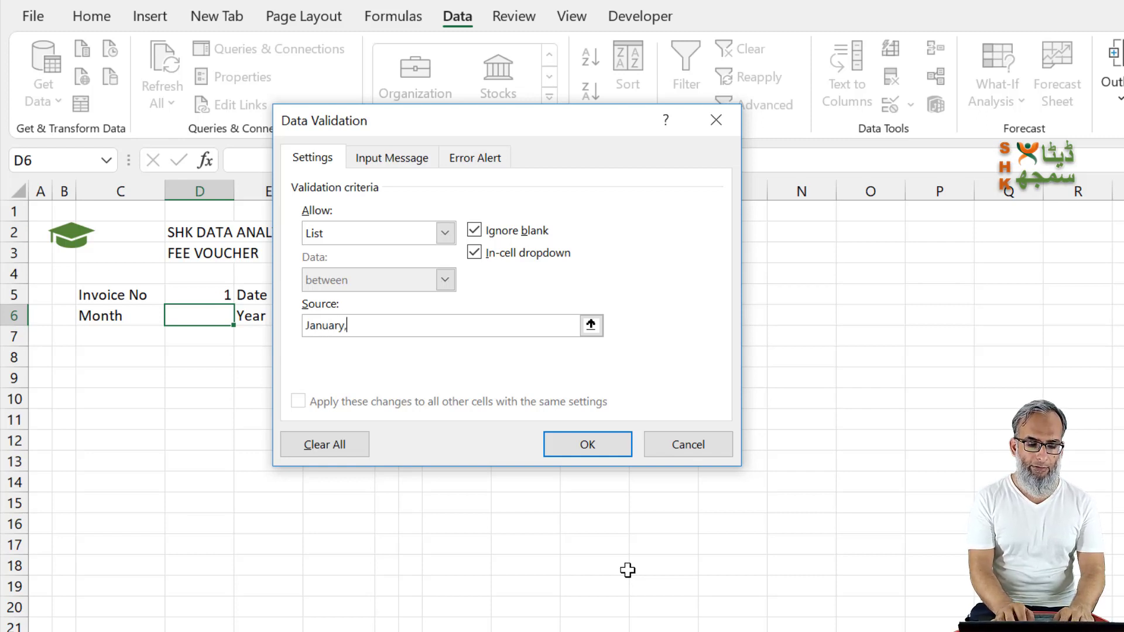
type("February,")
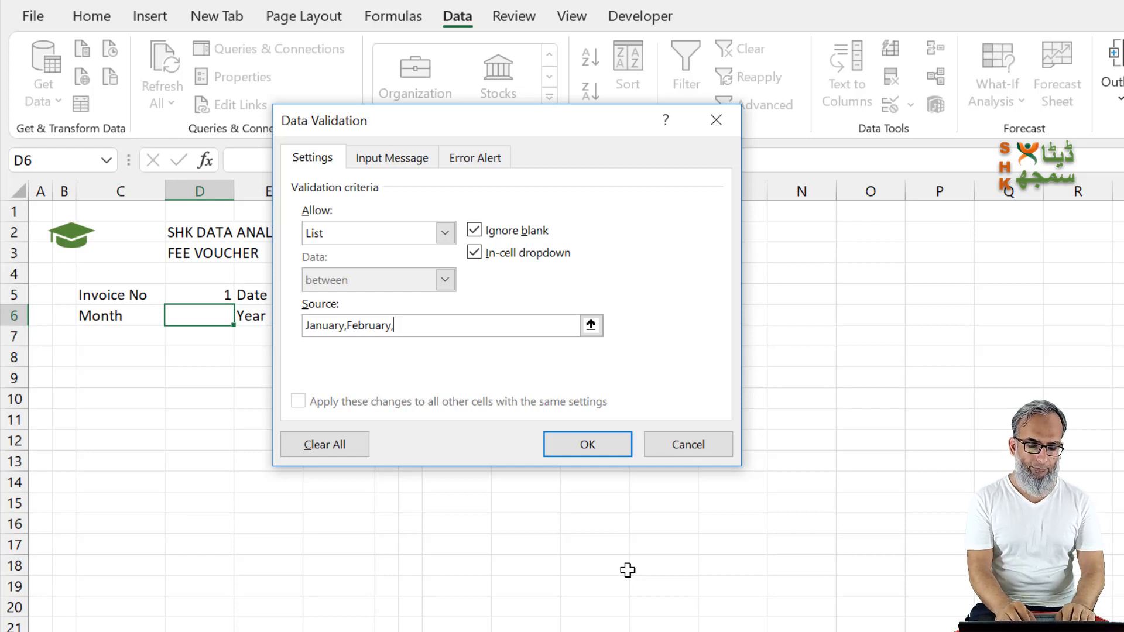
type("March,April,May,June")
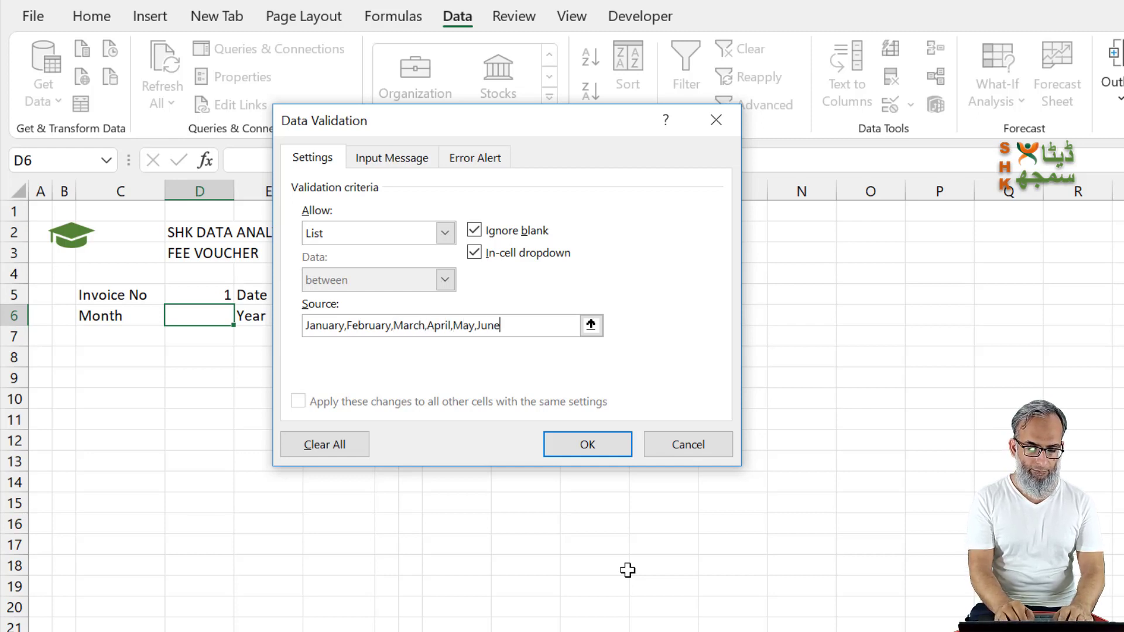
type(",July,August,Septemb")
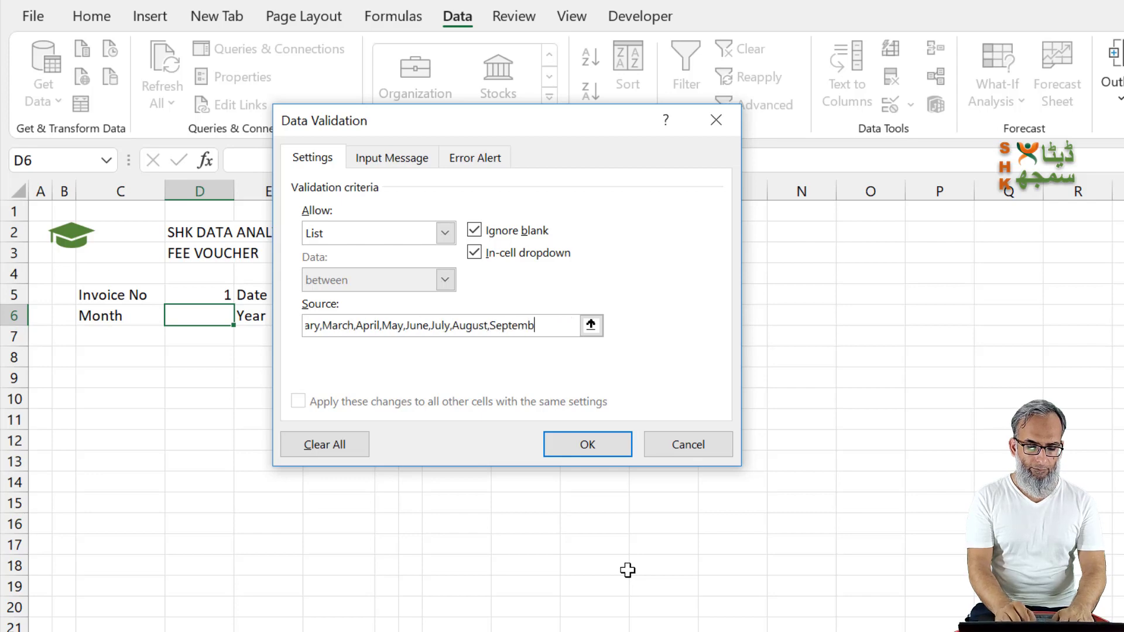
type("er,October,November,December")
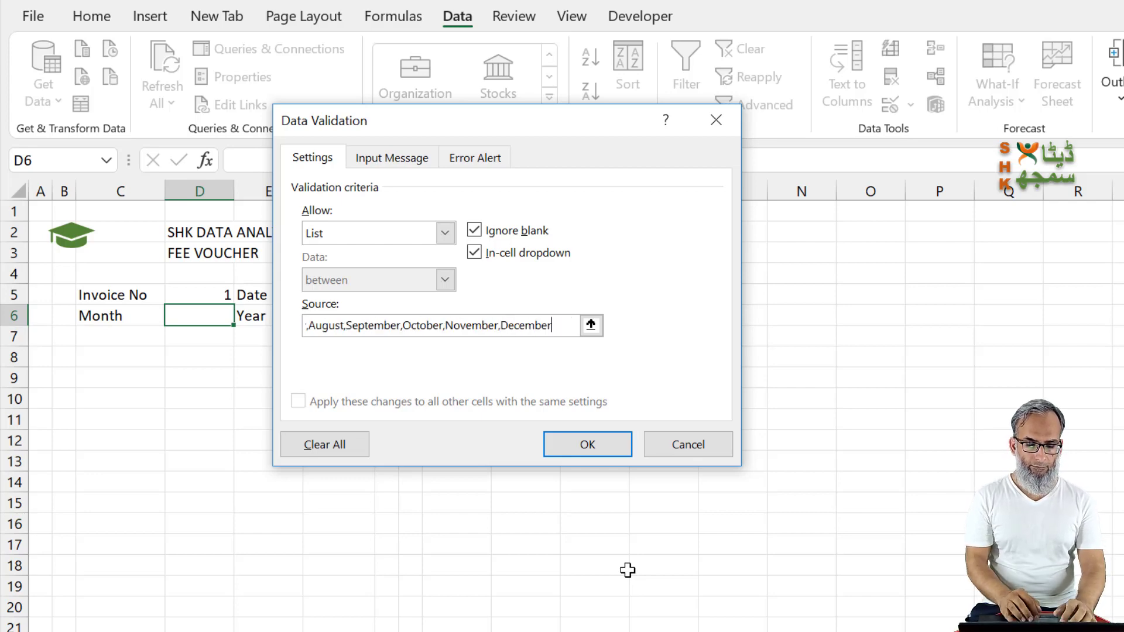
left_click(590, 446)
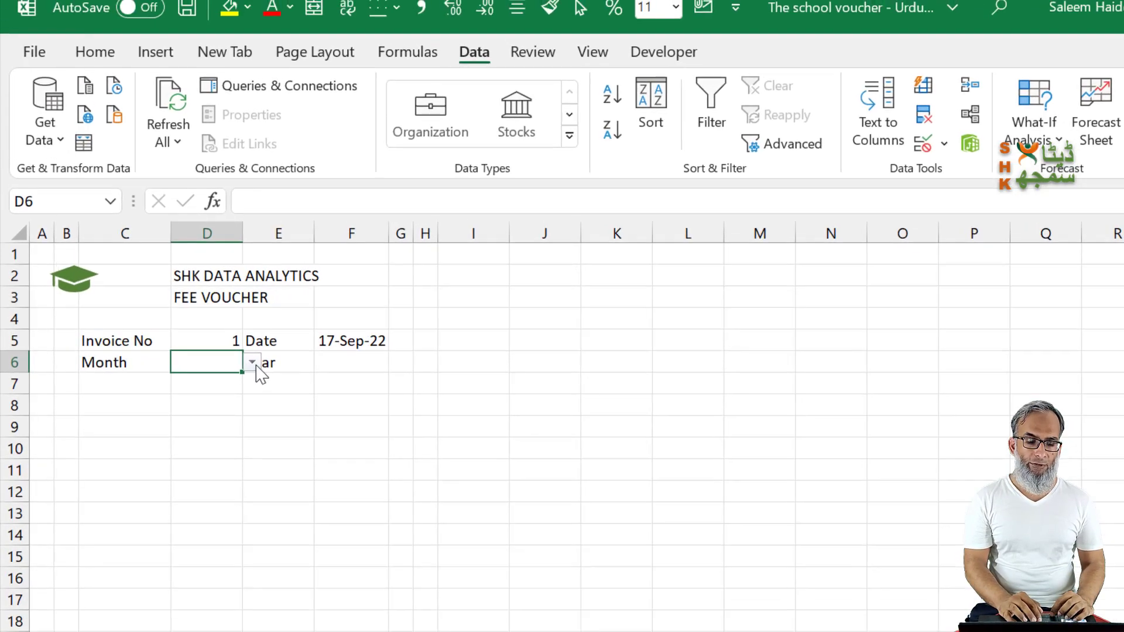
Step: Choose January for the voucher month in D6 and enter 2022 as the year in F6
left_click(252, 363)
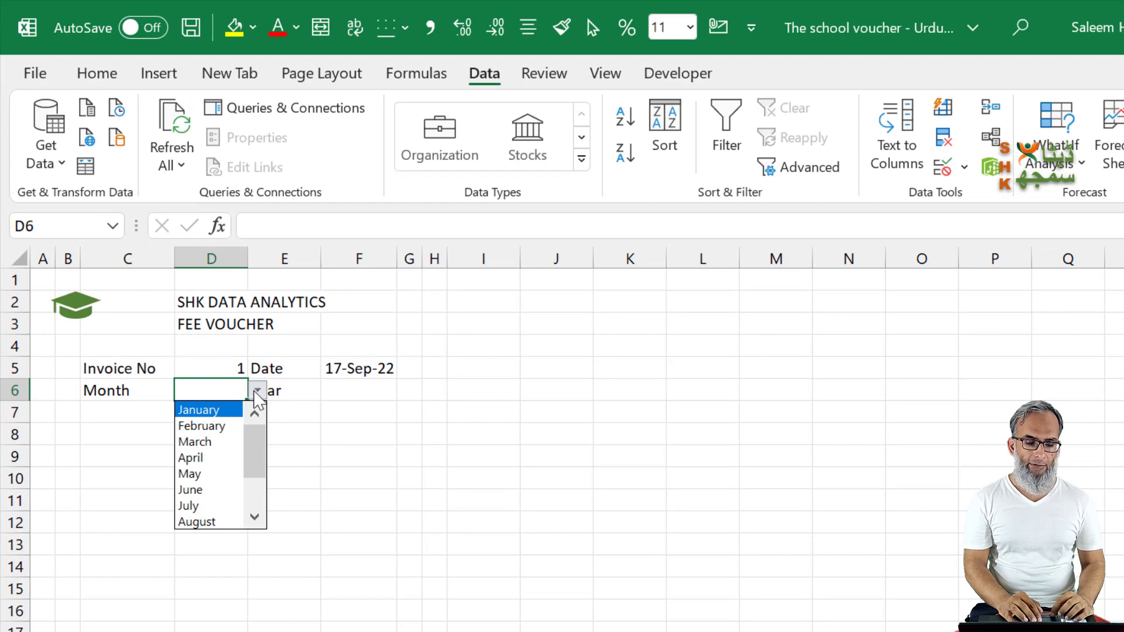
left_click(213, 414)
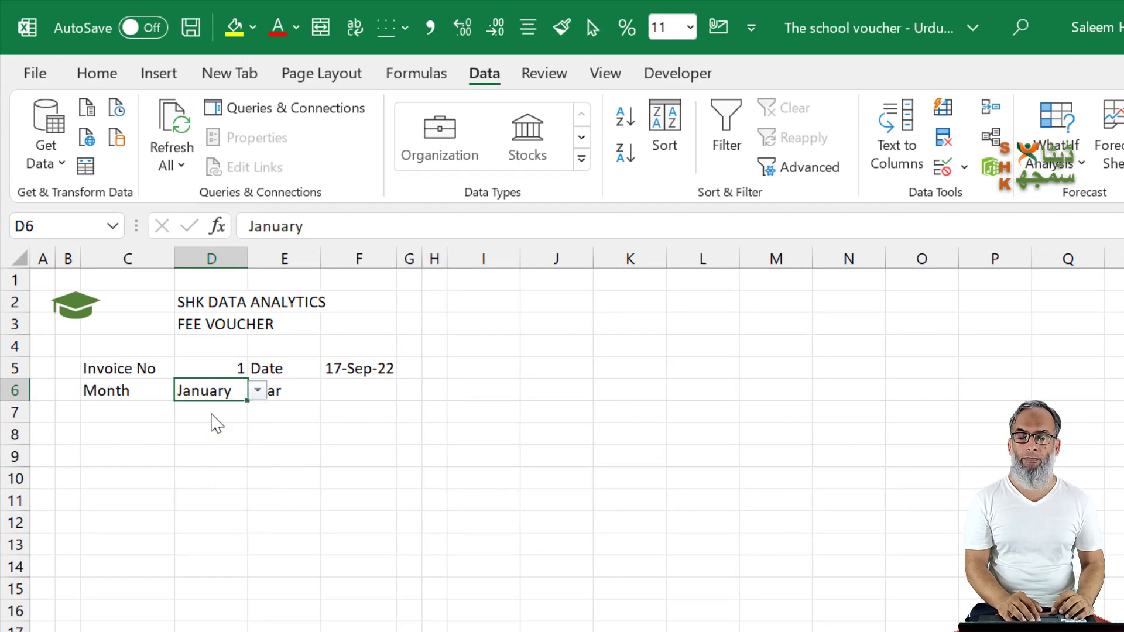
left_click(334, 389)
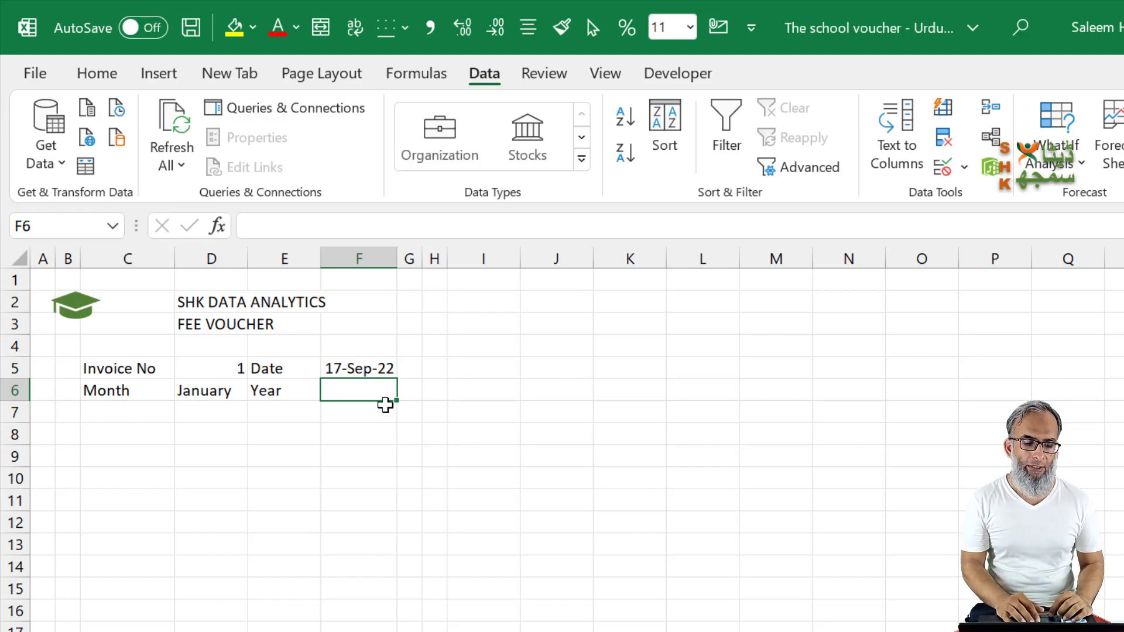
type("2022")
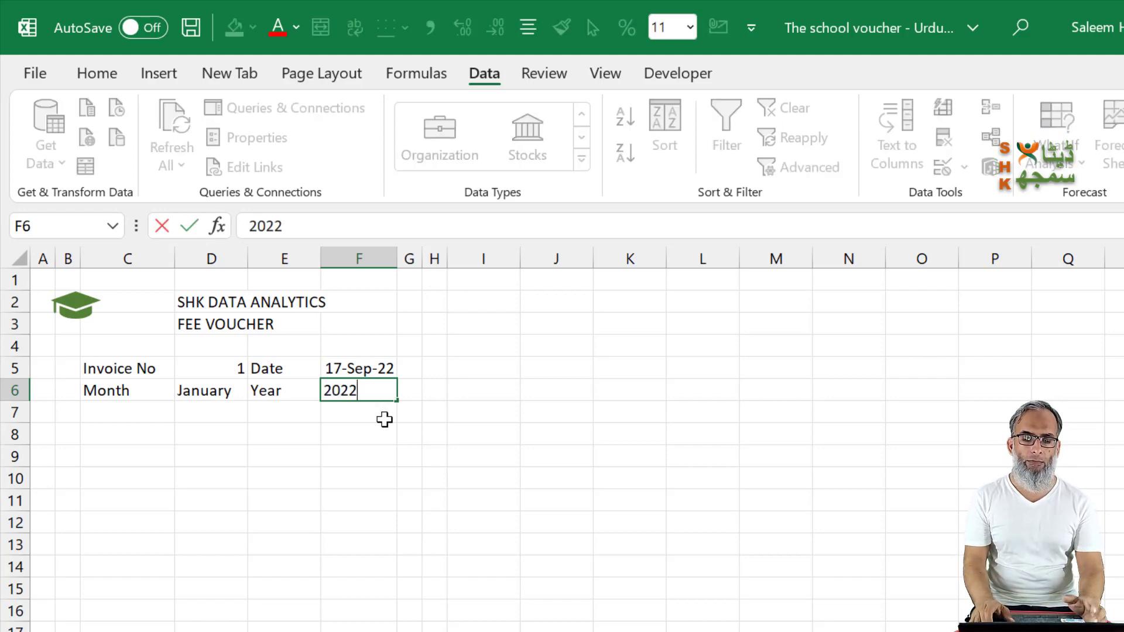
key("Return")
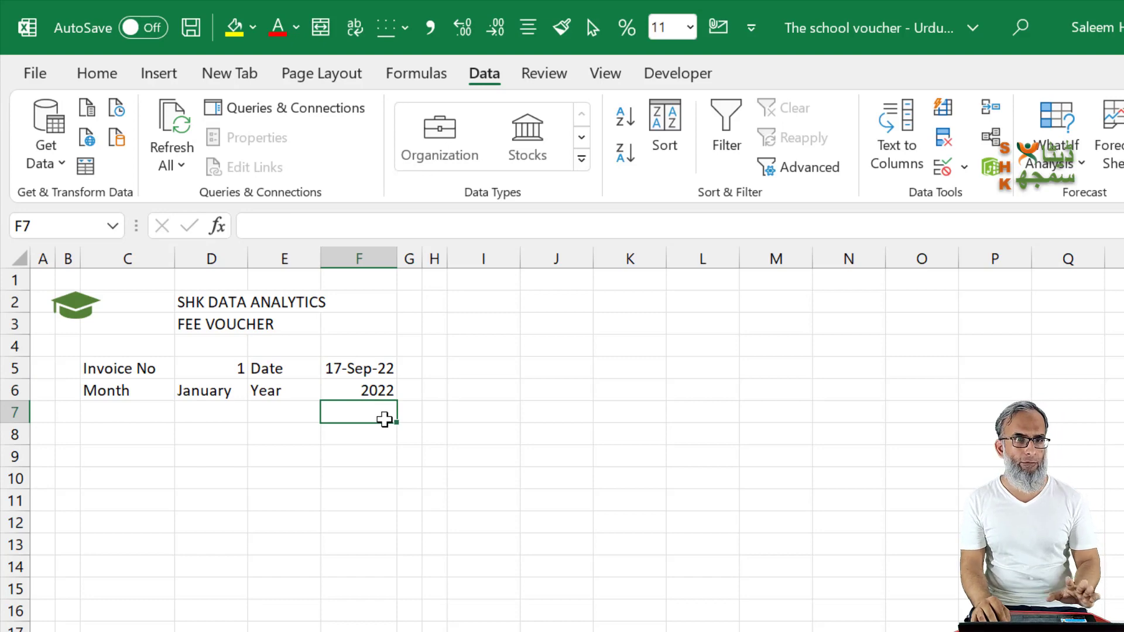
Step: Add the label Roll No. in D8 of the voucher
key("Left")
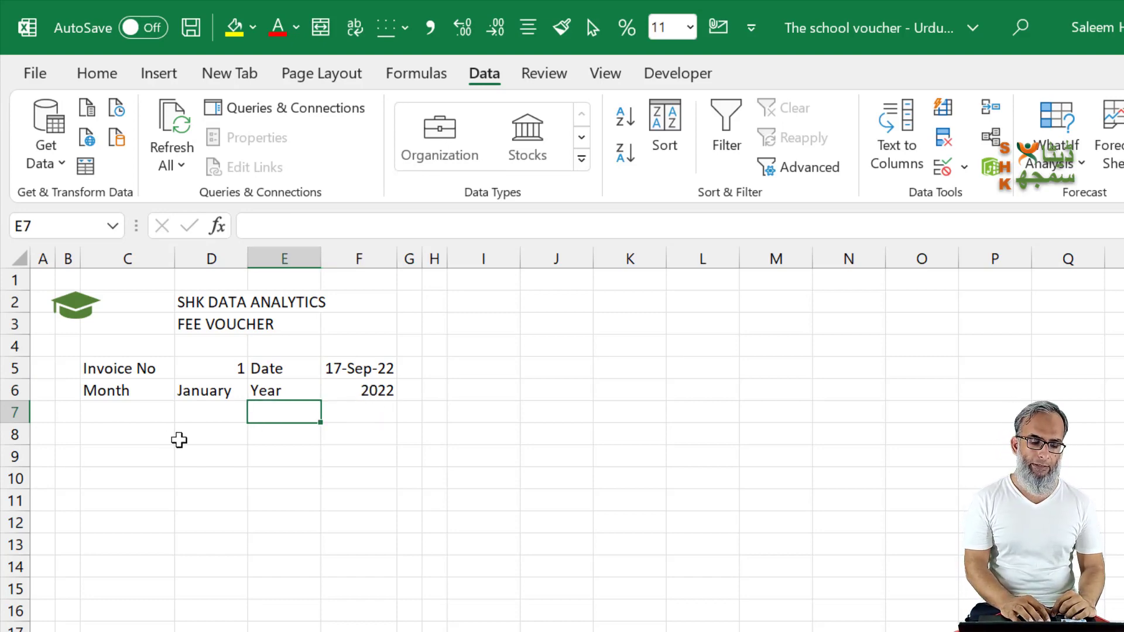
left_click(126, 425)
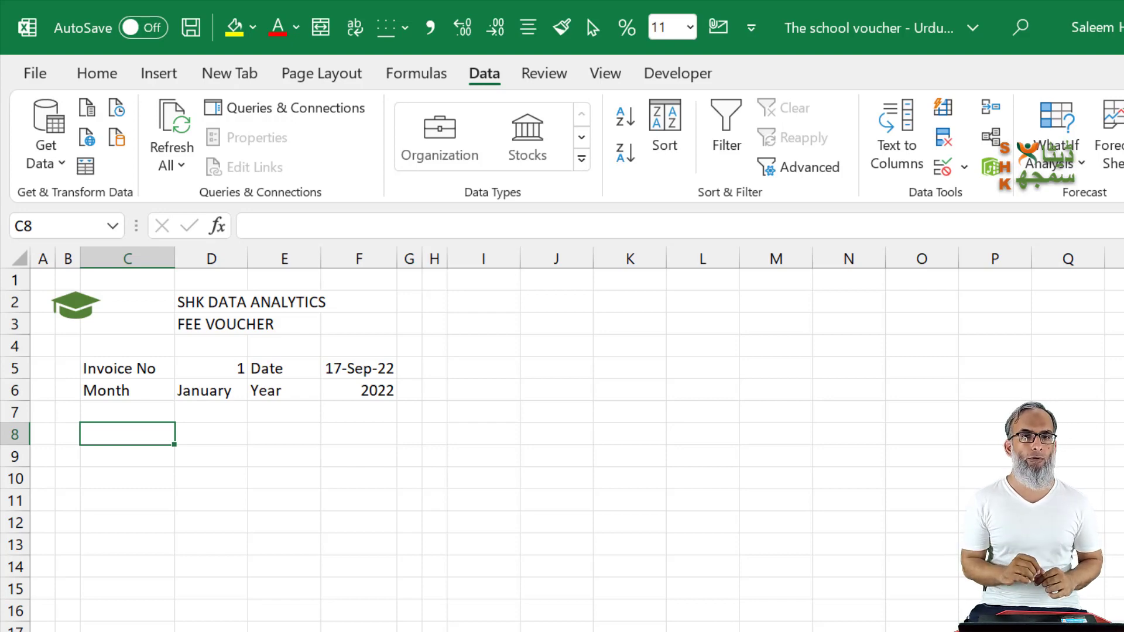
key("Right")
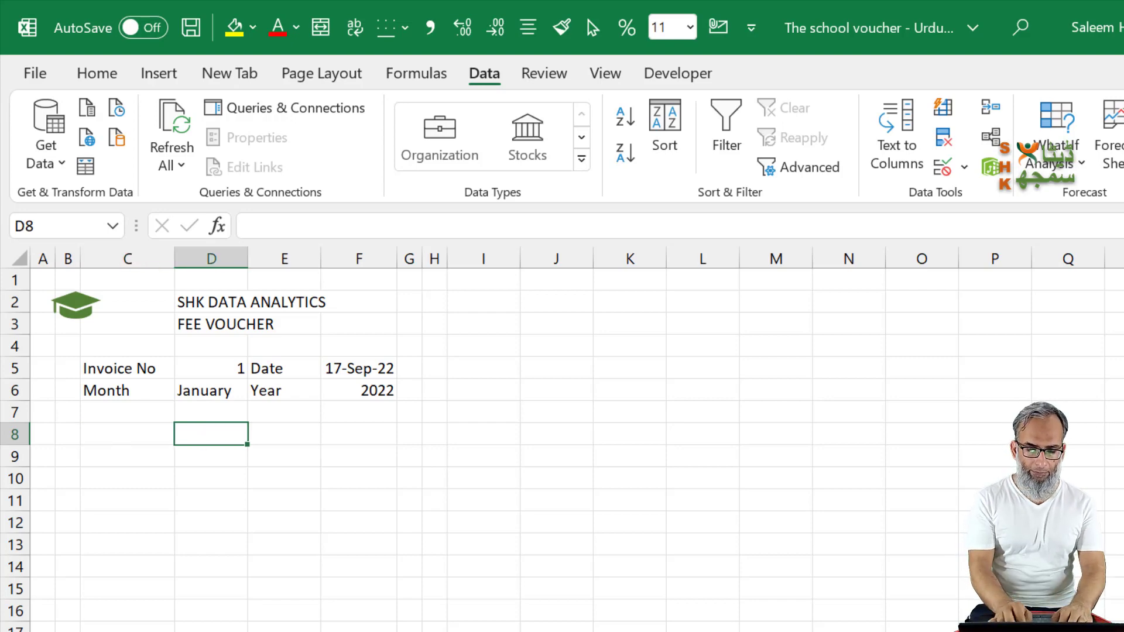
type("Roll No")
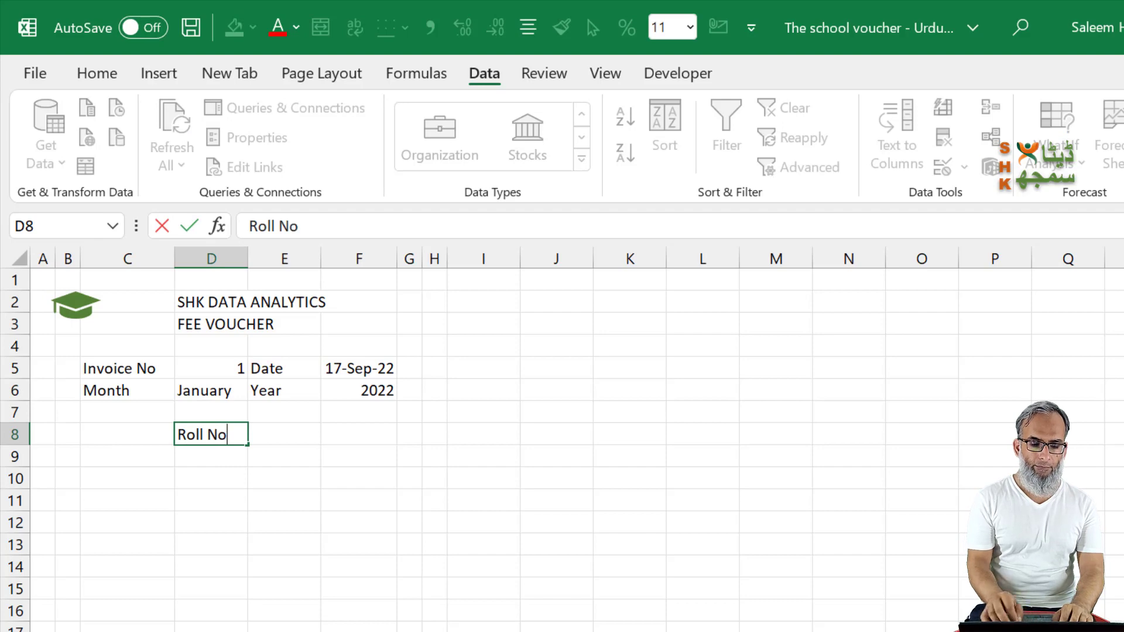
type(".")
key("Right")
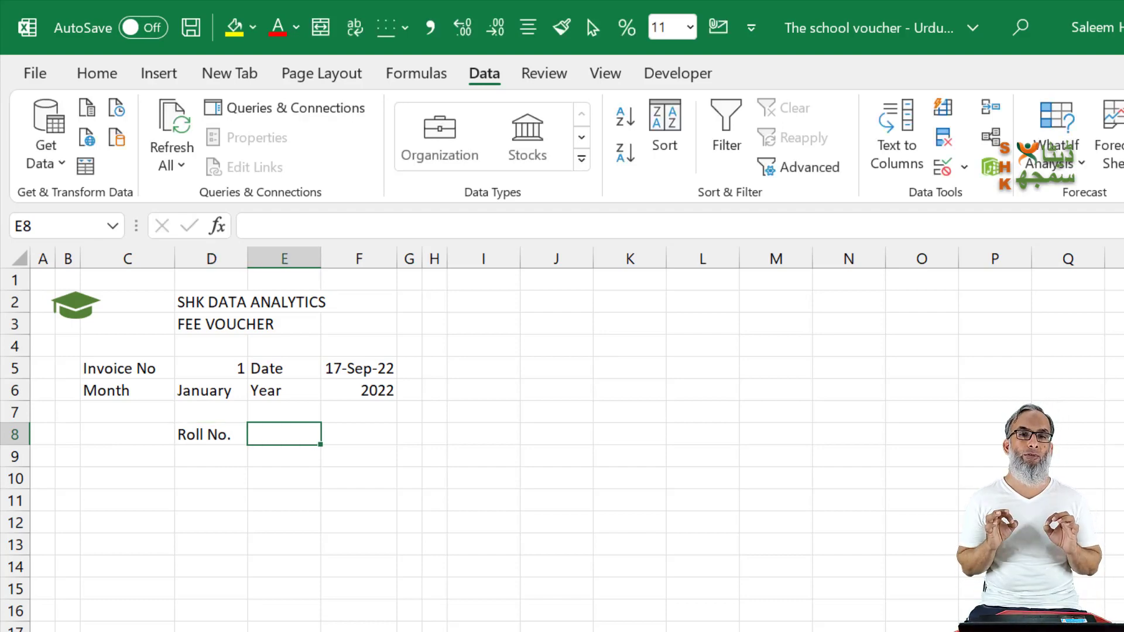
Step: Copy the headings Name, Fathers Name, Class and Discount from B2:E2 of the student fee table
key("Down")
key("Left")
key("Down")
key("Left")
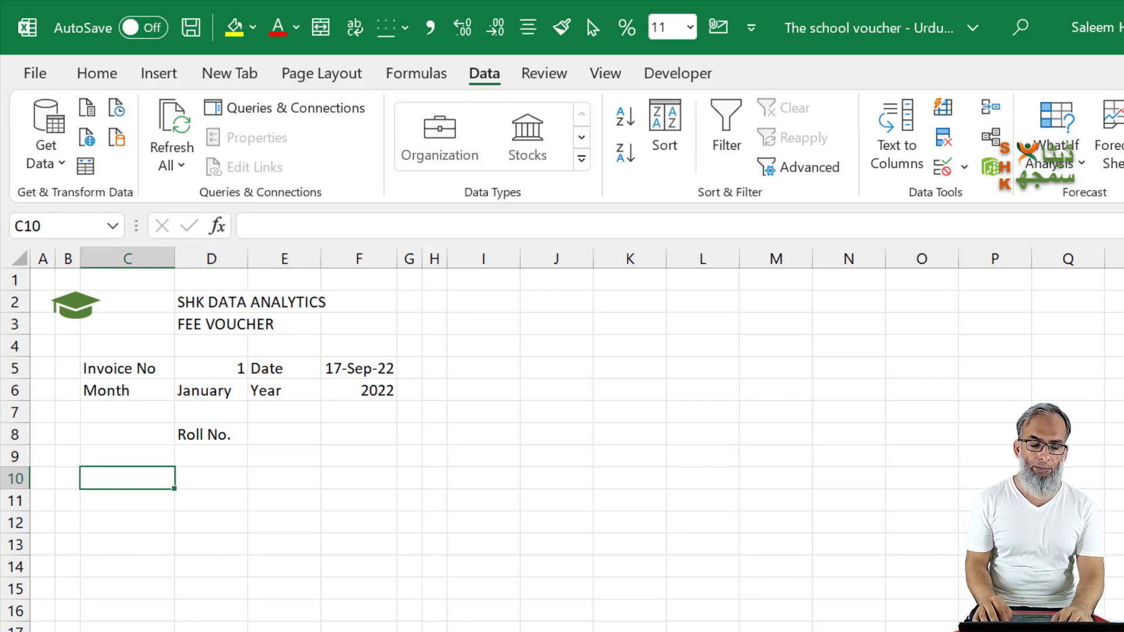
key("Down")
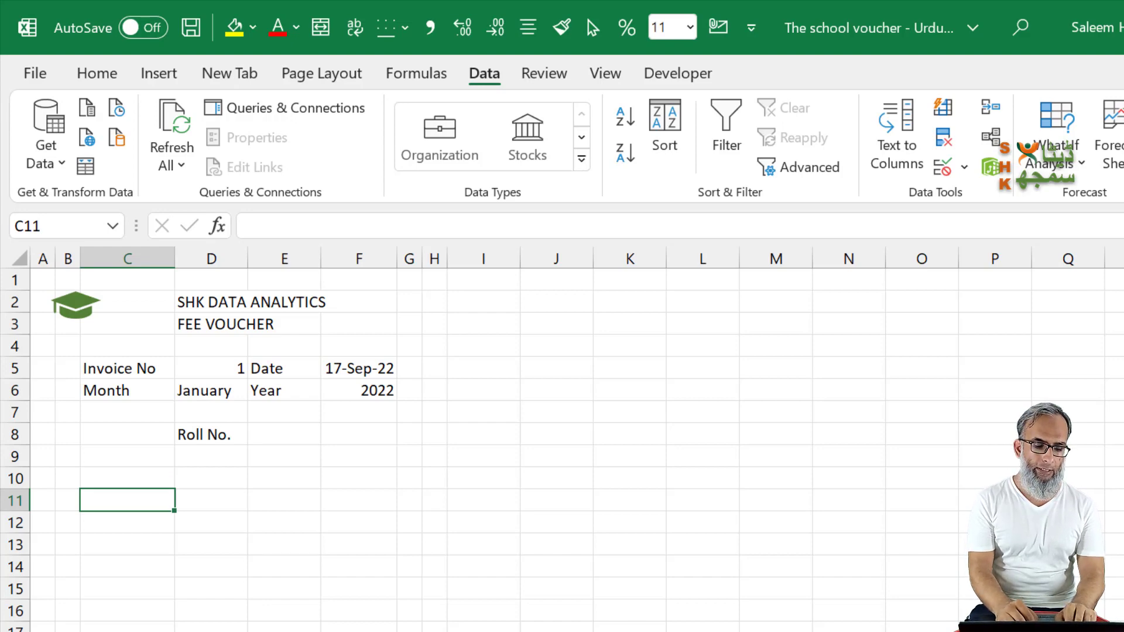
key("ctrl+Page_Down")
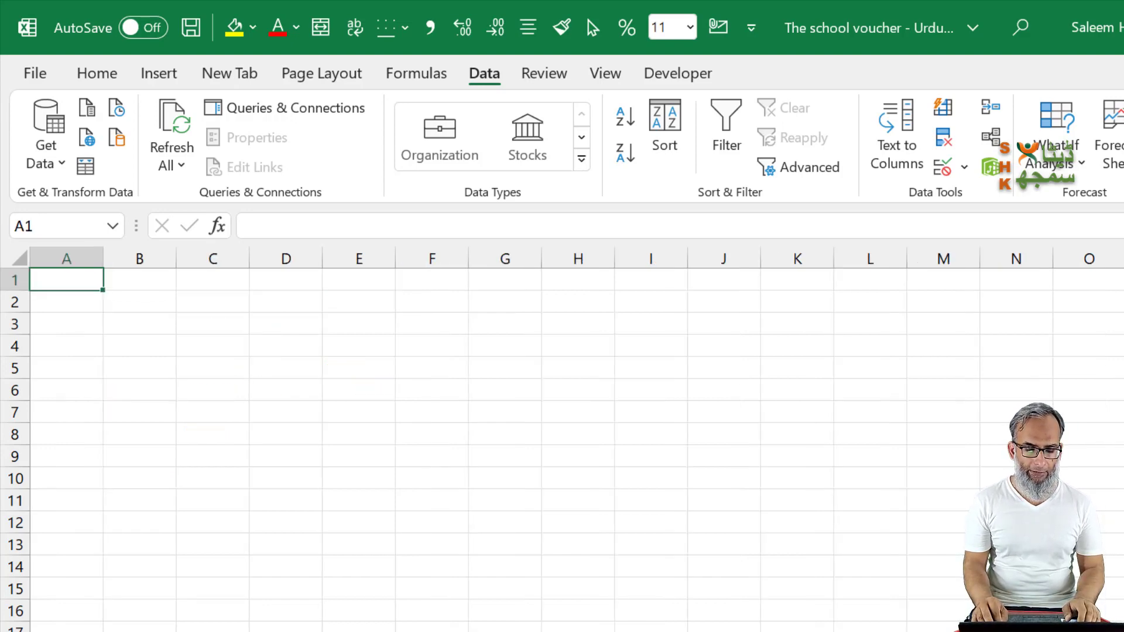
key("ctrl+Page_Down")
key("ctrl+Page_Down")
key("Home")
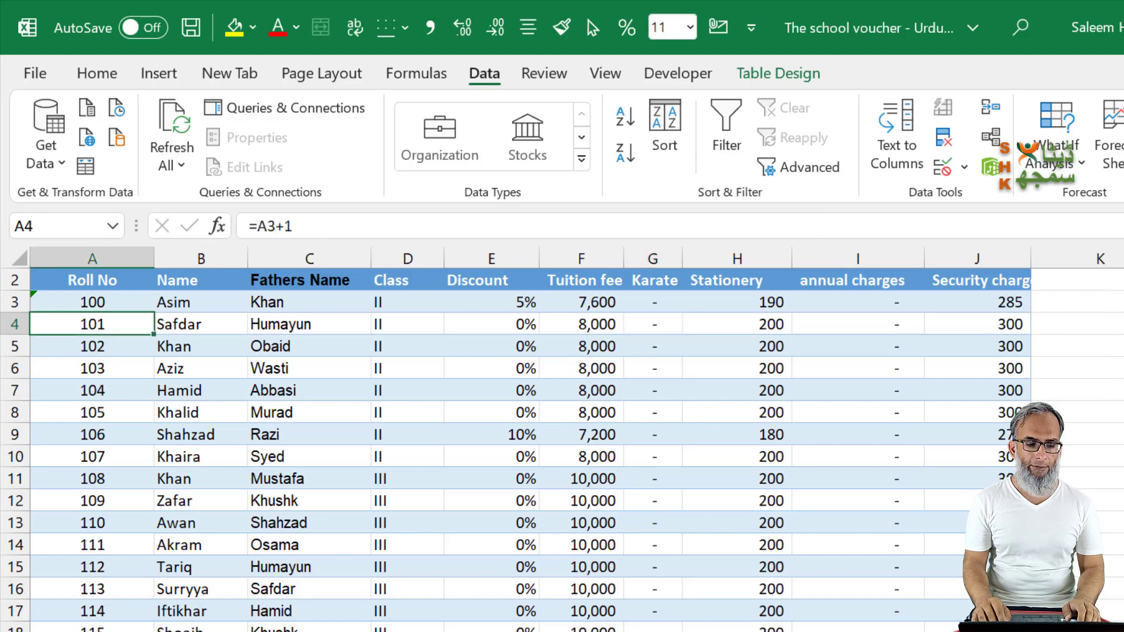
key("Up")
key("Up")
key("Up")
key("Down")
key("Right")
key("Right")
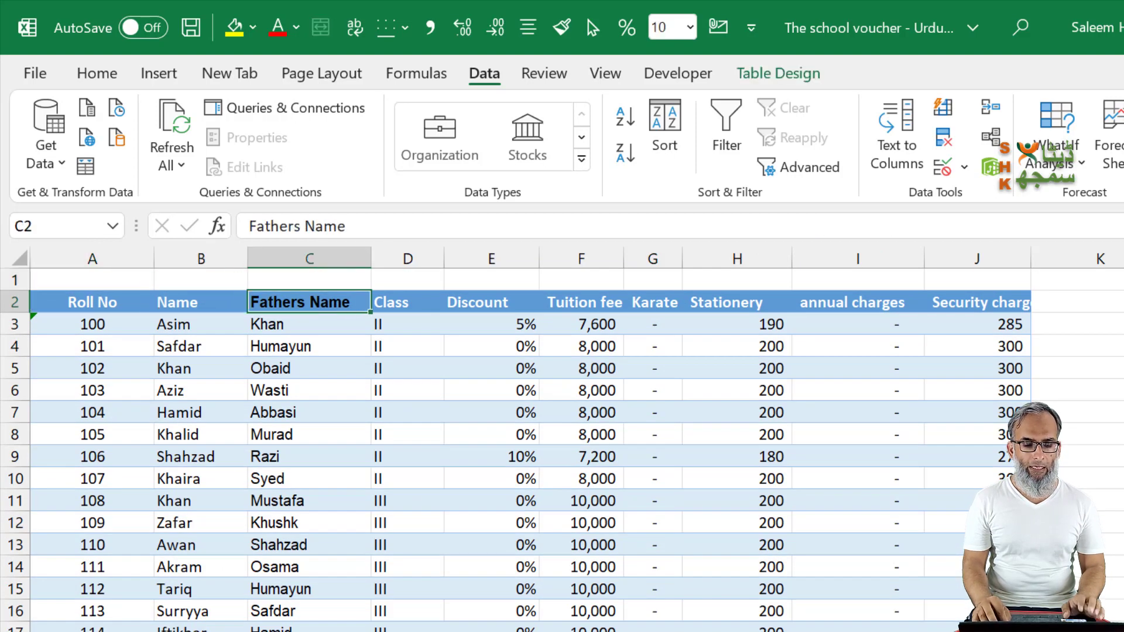
key("Left")
key("shift+Right")
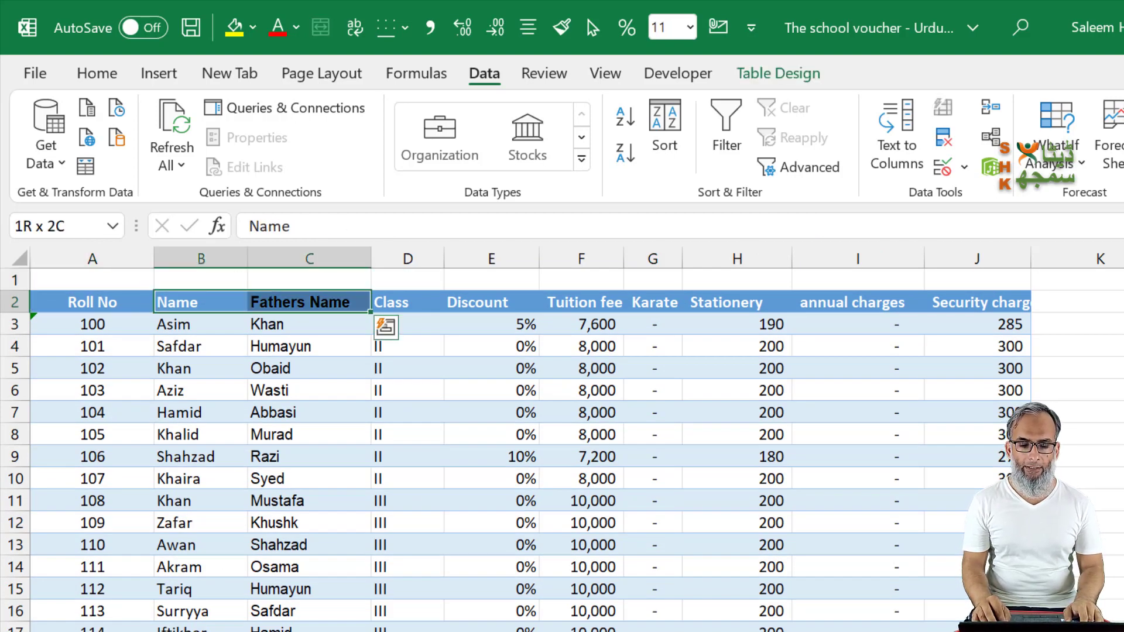
key("shift+Right")
key("shift+Right")
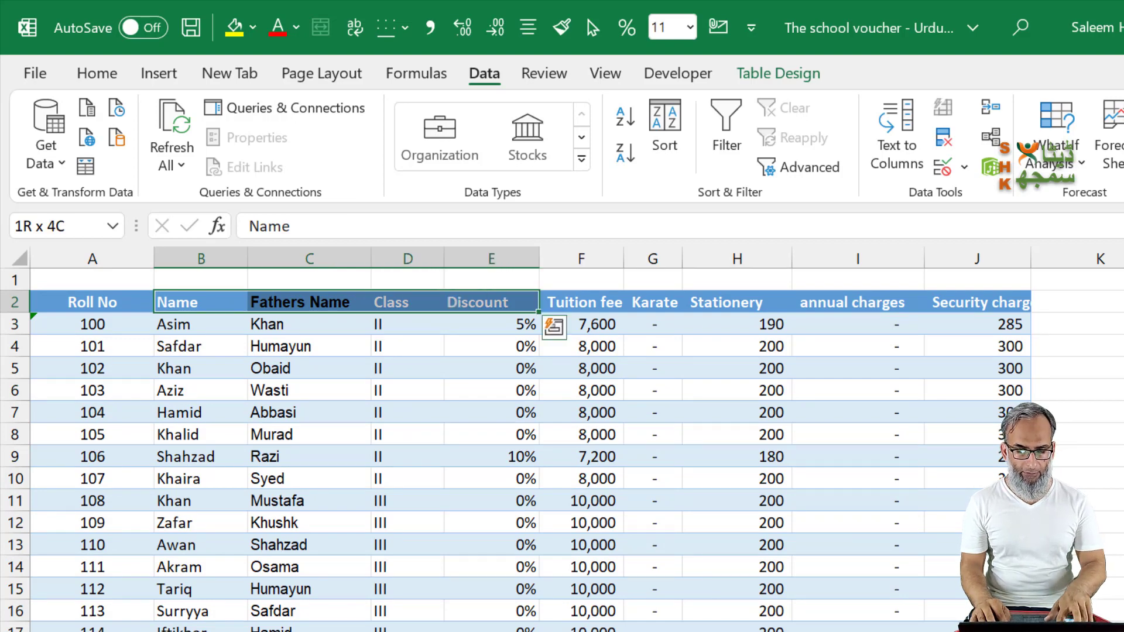
key("ctrl+c")
Step: Paste the copied headings as values into the voucher's row 11, starting at C11
key("ctrl+Page_Down")
key("ctrl+Page_Down")
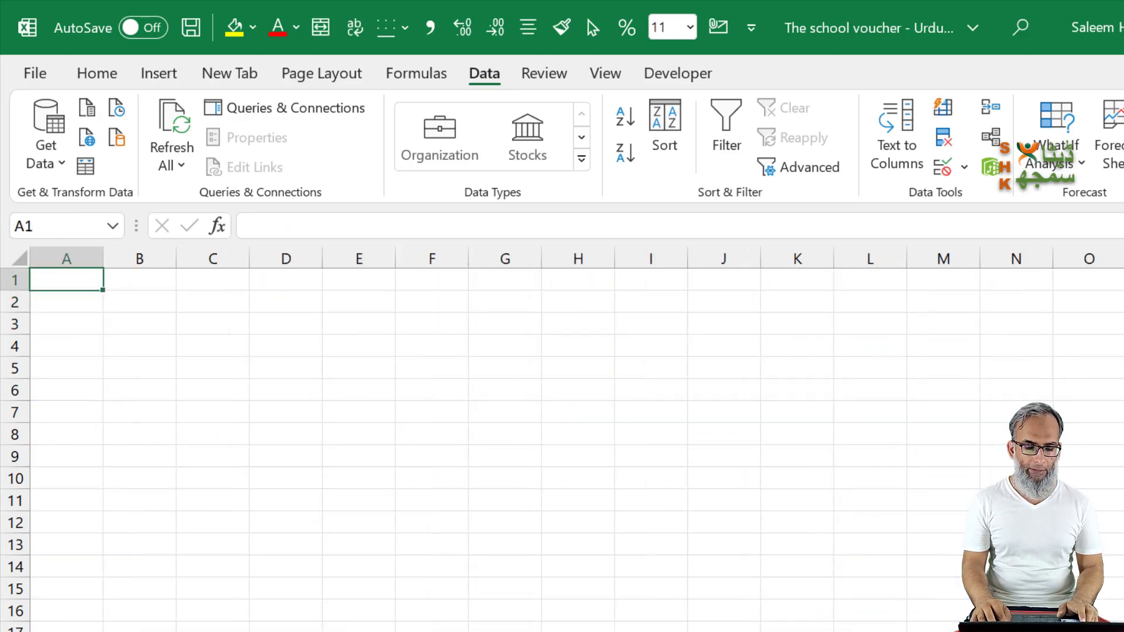
key("ctrl+Page_Down")
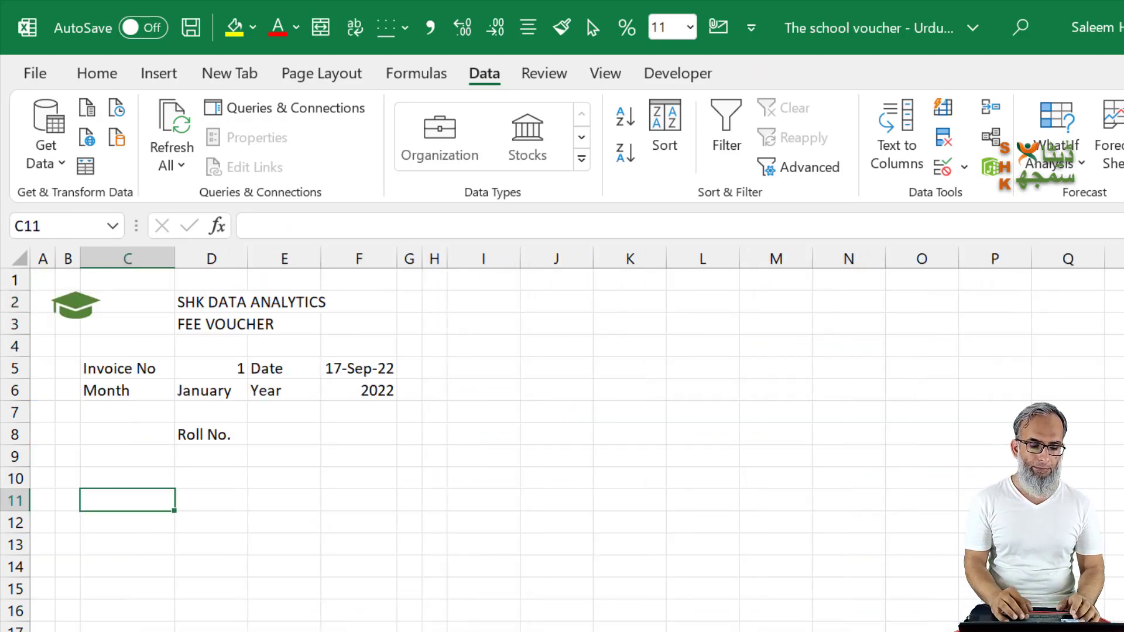
right_click(153, 499)
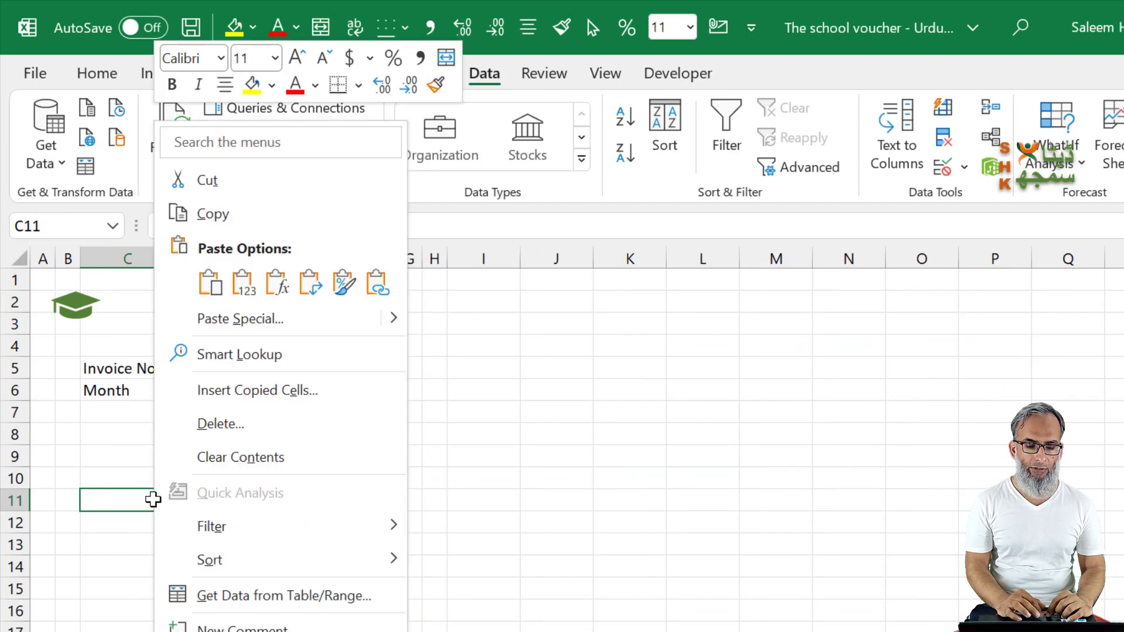
left_click(242, 285)
left_click(278, 526)
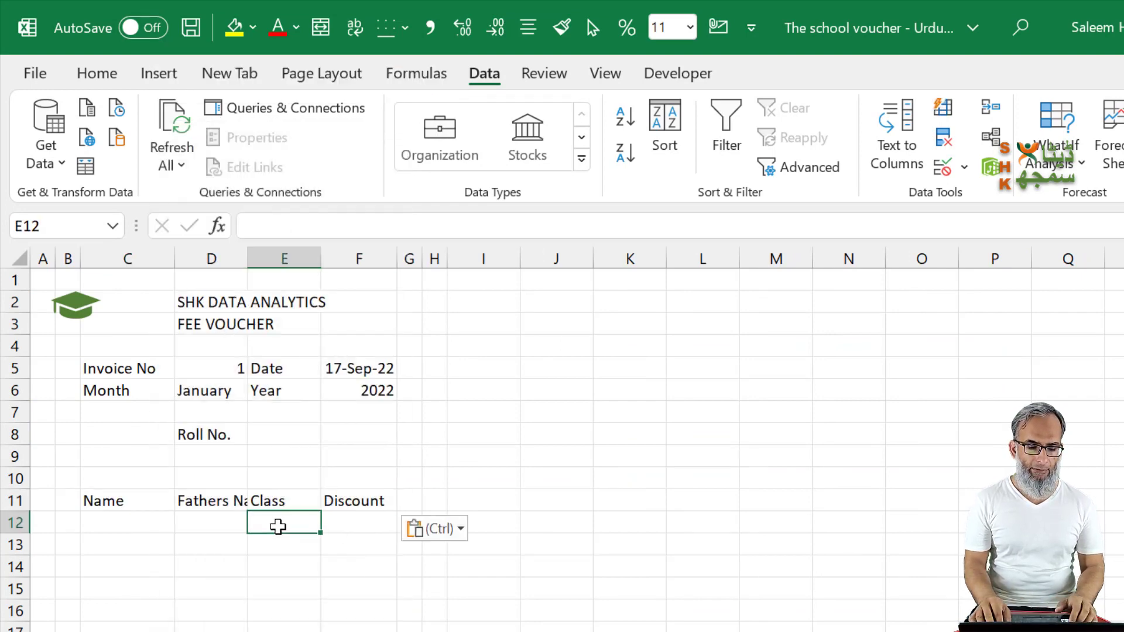
Step: Move the Fathers Name label from D11 to C12, directly beneath Name
key("Up")
key("Left")
key("ctrl+c")
key("Down")
key("Left")
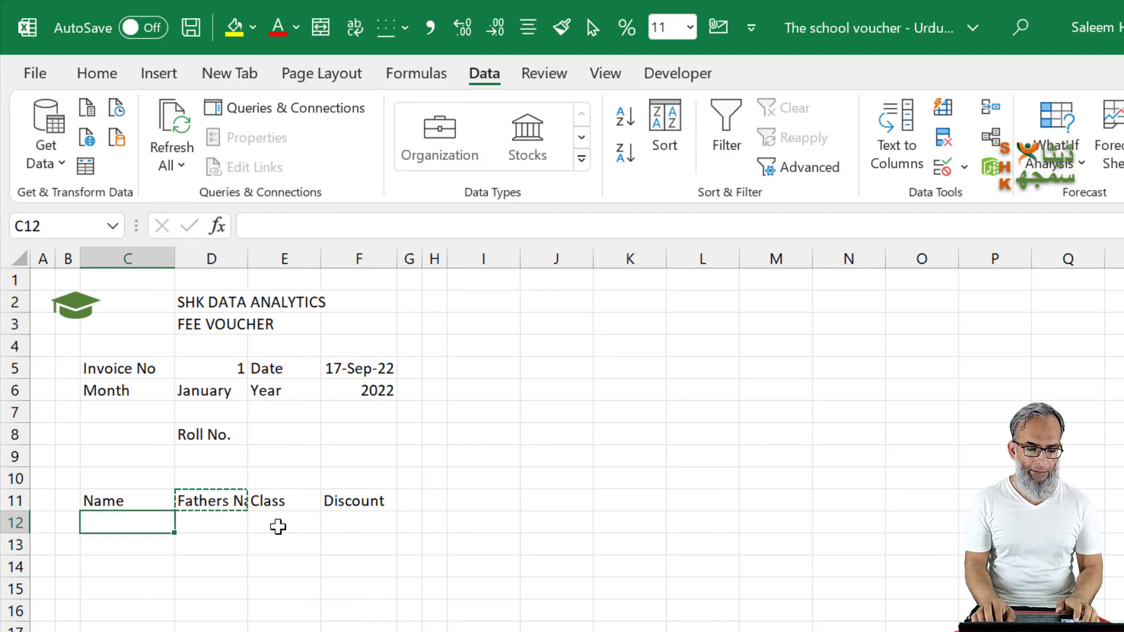
key("ctrl+v")
Step: Move the Discount label from F11 to E12, directly beneath Class
key("Right")
key("Up")
key("Right")
key("Right")
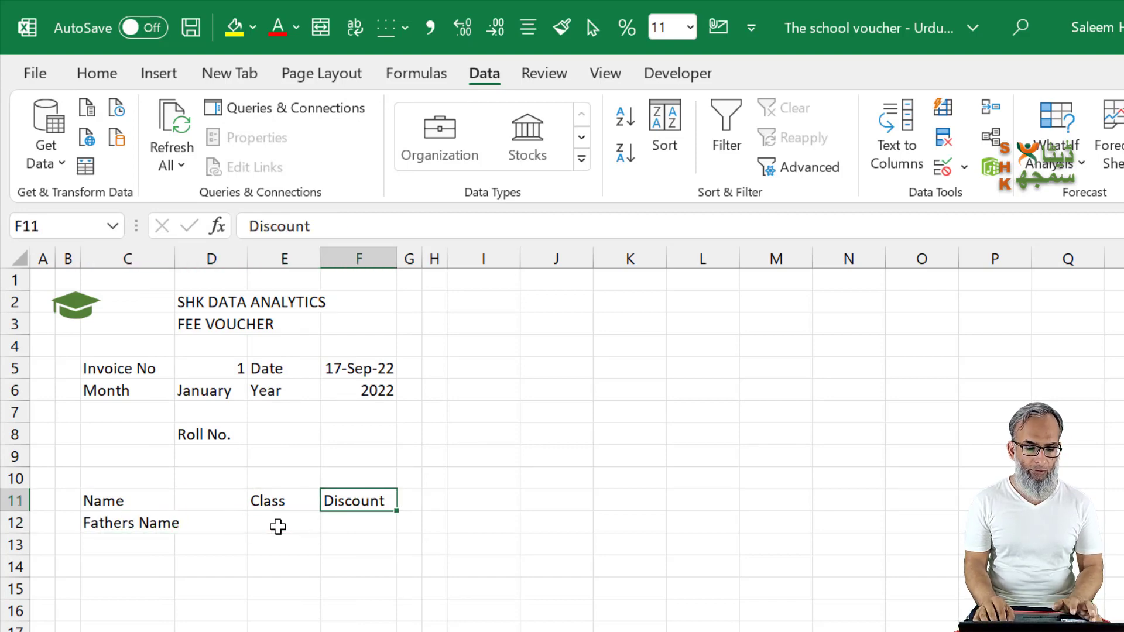
key("ctrl+x")
key("Down")
key("Left")
key("ctrl+v")
key("Left")
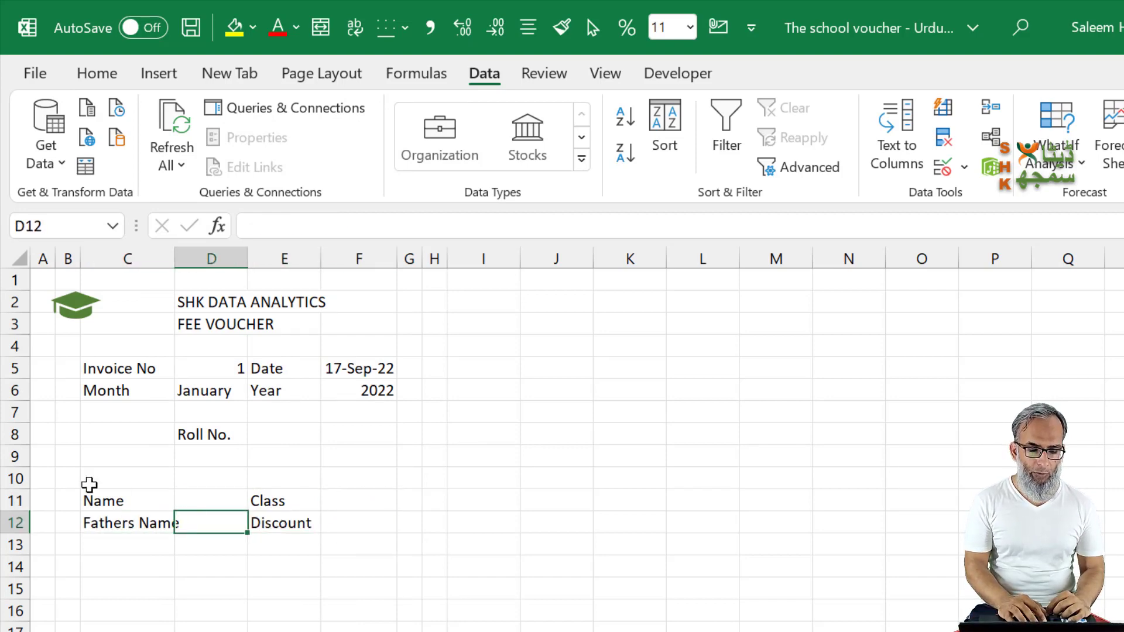
Step: Put an outside border around B10:G13 and widen column C slightly so Fathers Name fits
left_click_drag(67, 478, 408, 547)
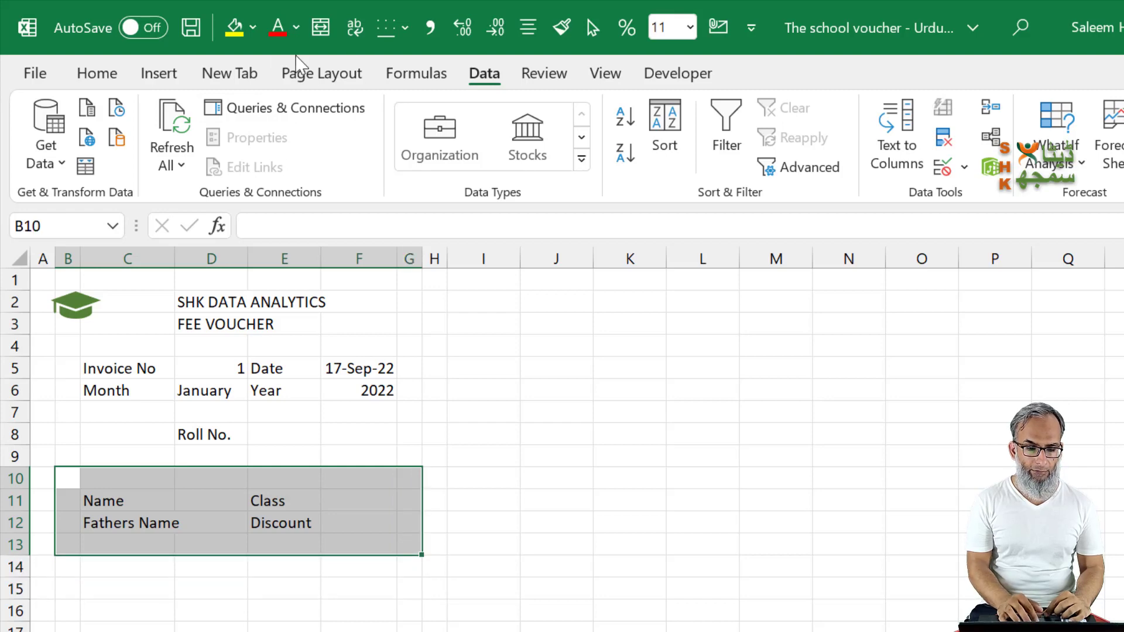
left_click(404, 30)
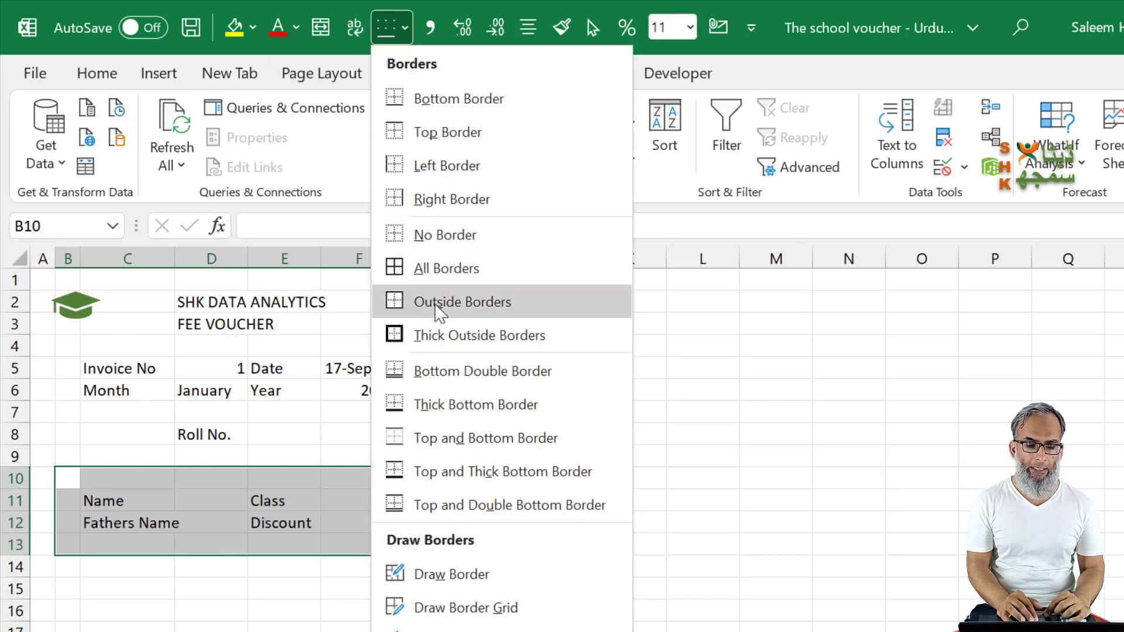
left_click(439, 304)
left_click(212, 631)
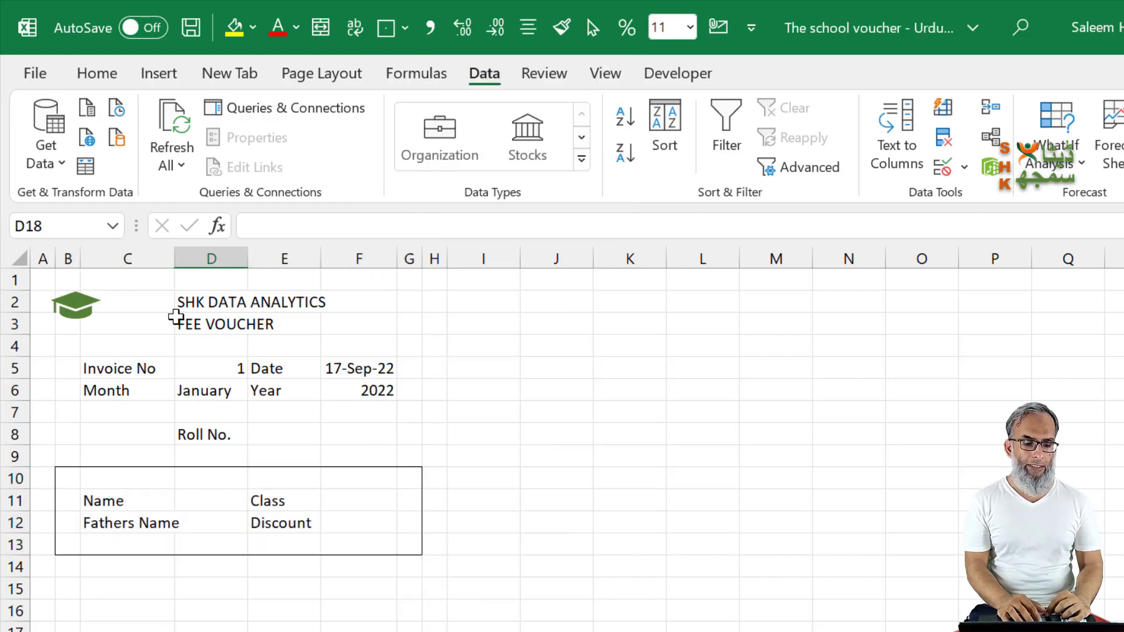
left_click_drag(176, 258, 190, 259)
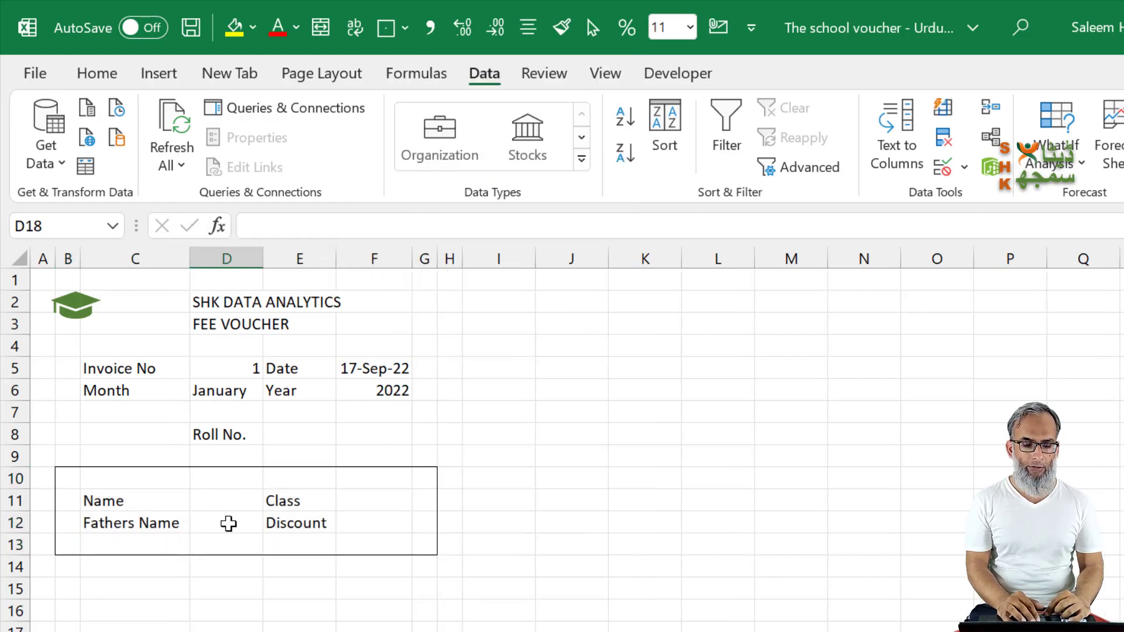
Step: Select C15 on the voucher, and copy the fee headings Tuition fee through Security charges from F2:J2 of the Students sheet
left_click(221, 505)
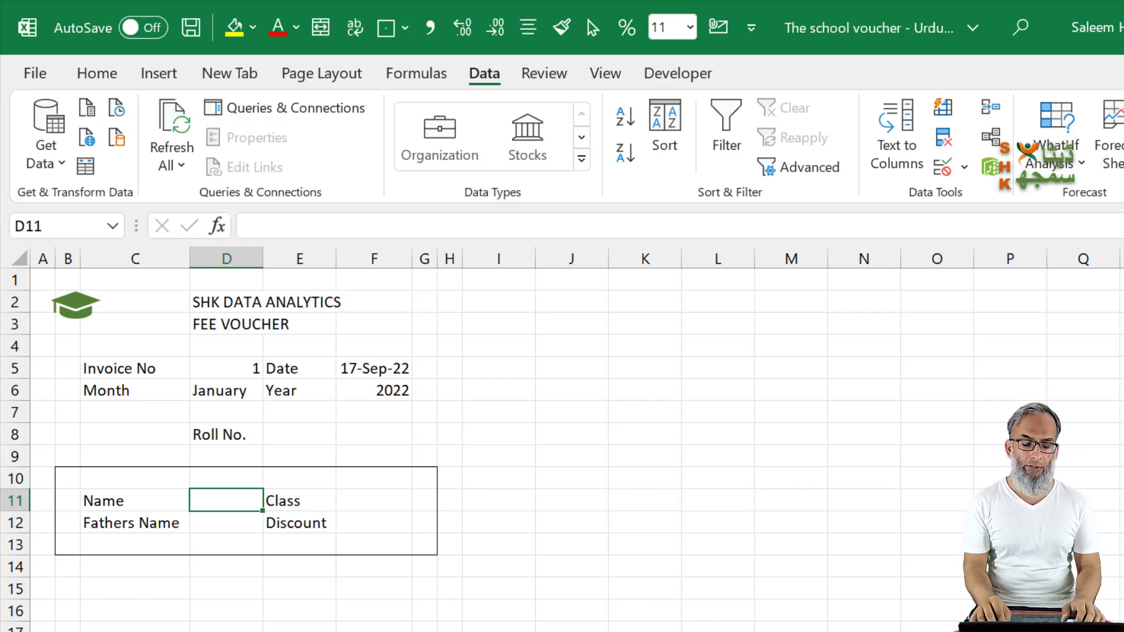
key("Down")
key("Down")
key("Down")
key("Down")
key("Down")
key("Down")
key("Left")
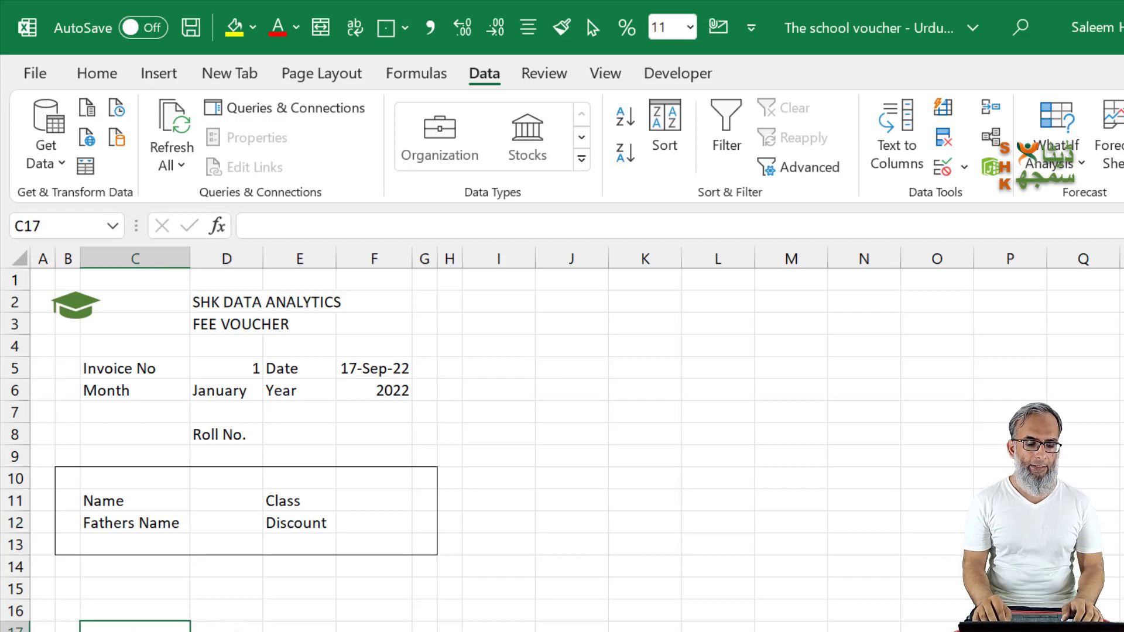
key("Up")
key("Up")
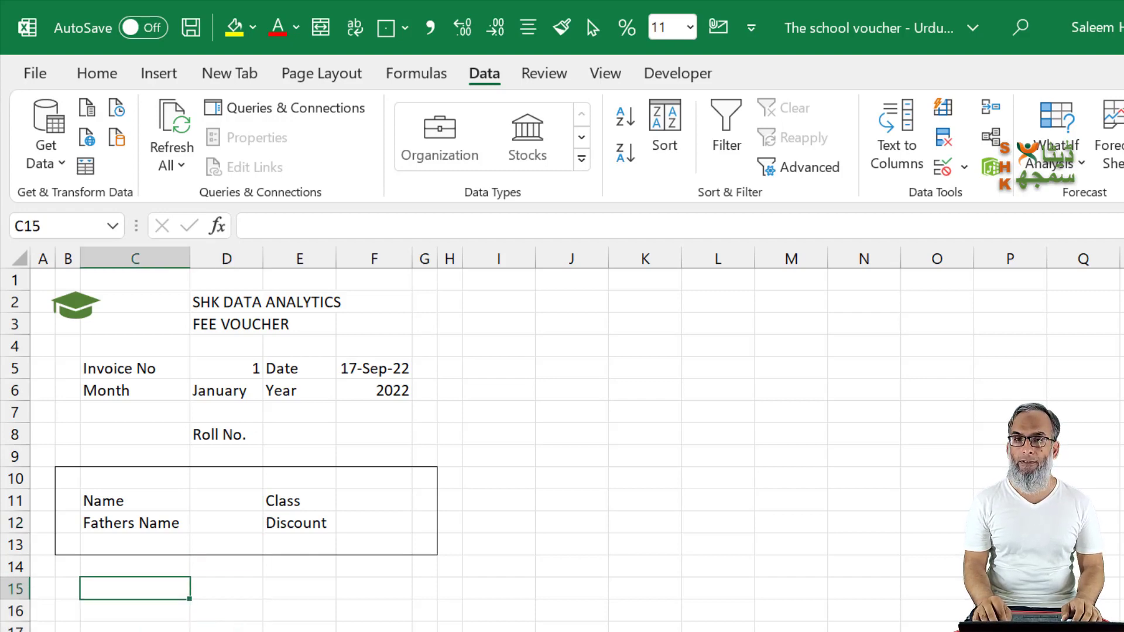
key("ctrl+Page_Down")
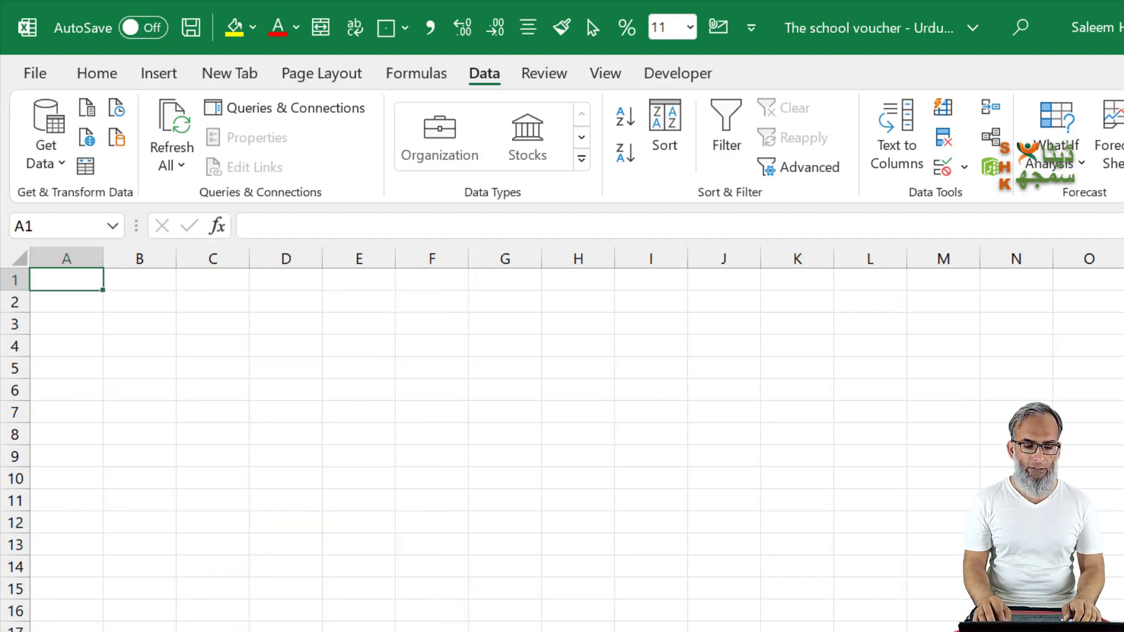
key("ctrl+Page_Down")
key("ctrl+Page_Down")
key("Right")
key("Right")
key("Right")
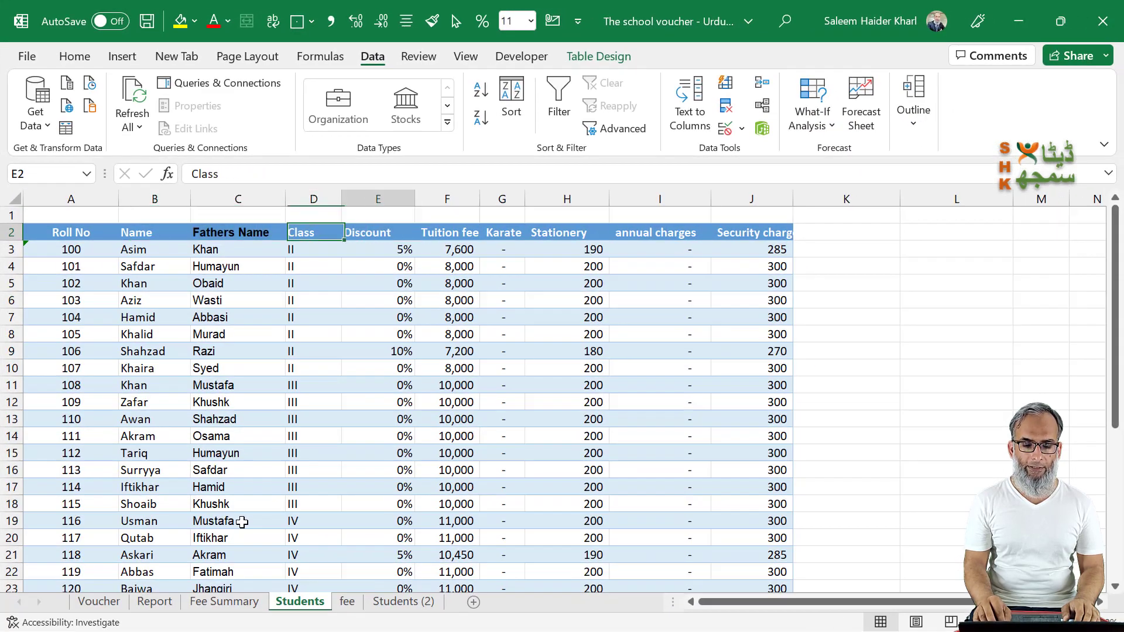
key("Right")
key("ctrl+shift+Right")
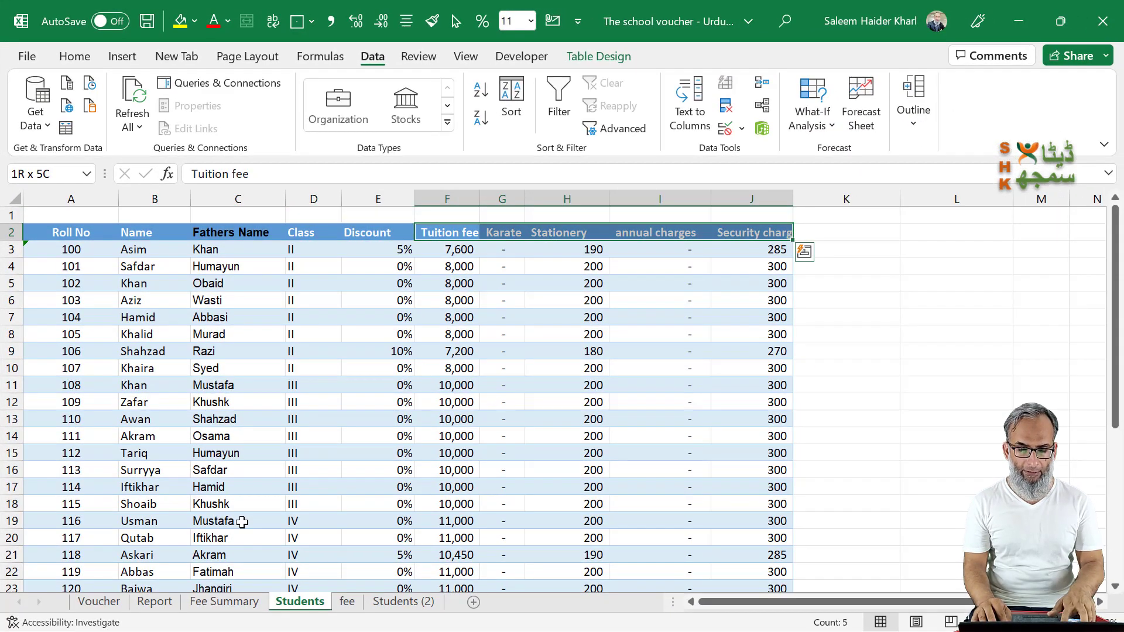
key("ctrl+c")
Step: Paste the copied fee headings transposed down the Voucher sheet, starting at C15
key("ctrl+Page_Up")
key("ctrl+Page_Up")
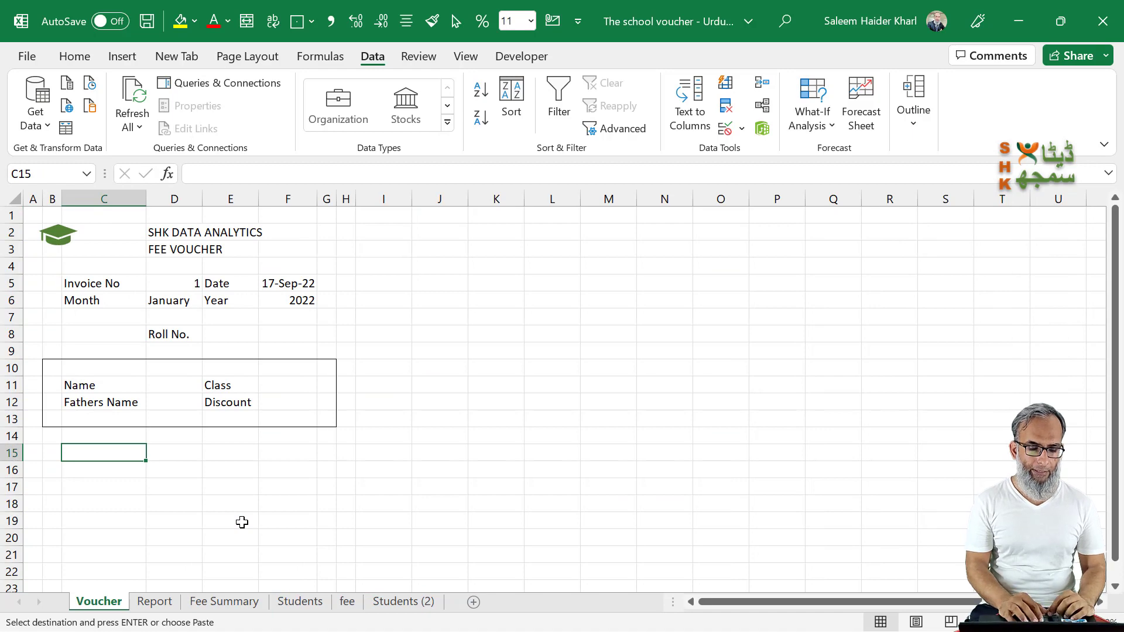
right_click(127, 452)
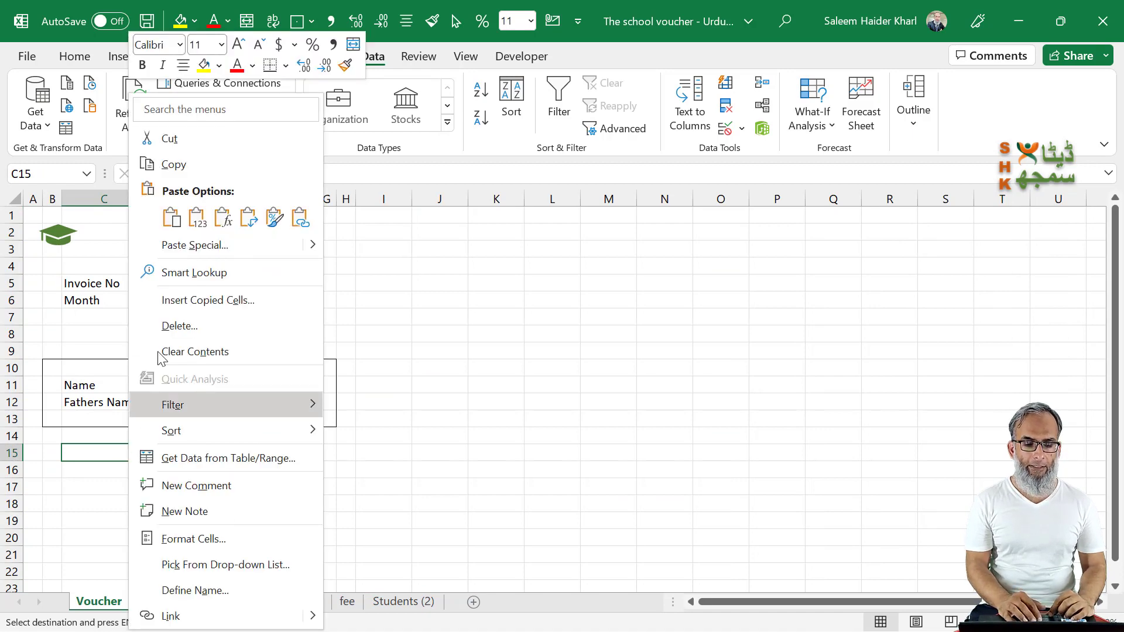
left_click(248, 219)
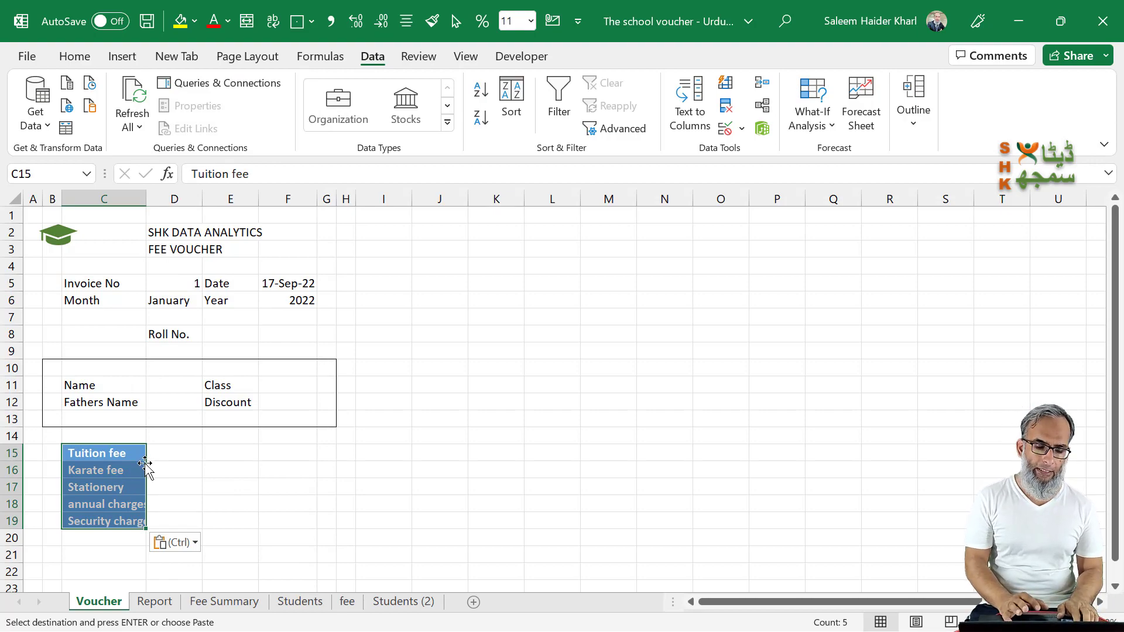
Step: Copy the fee headings in C15:C19 into D15:D19 and clear the pasted text, keeping only the blue fill
key("ctrl")
key("Escape")
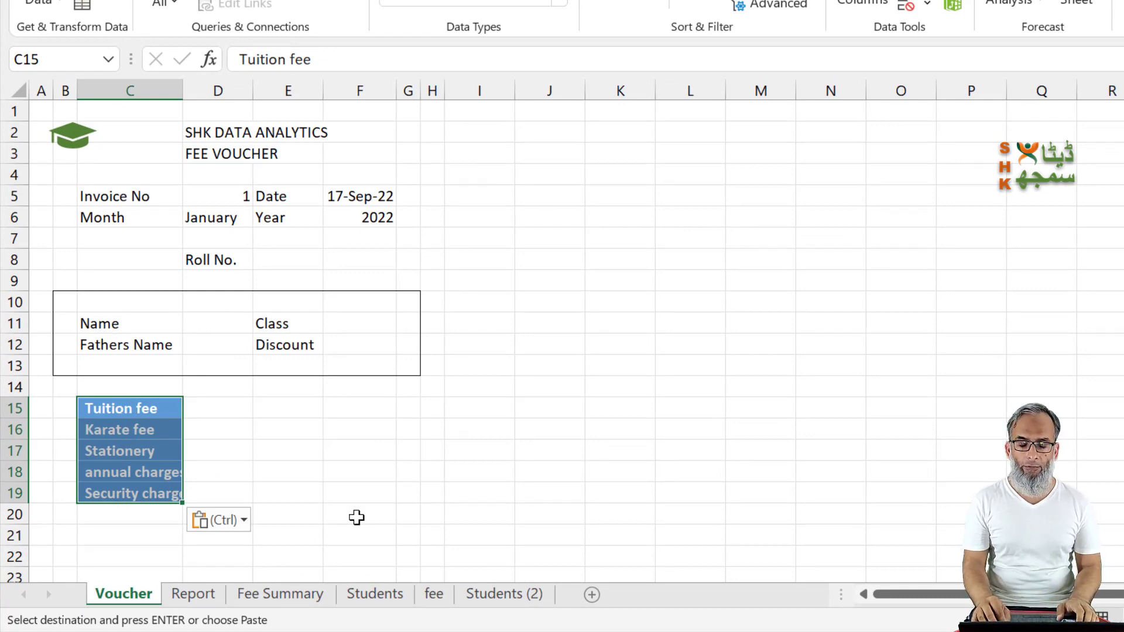
key("Right")
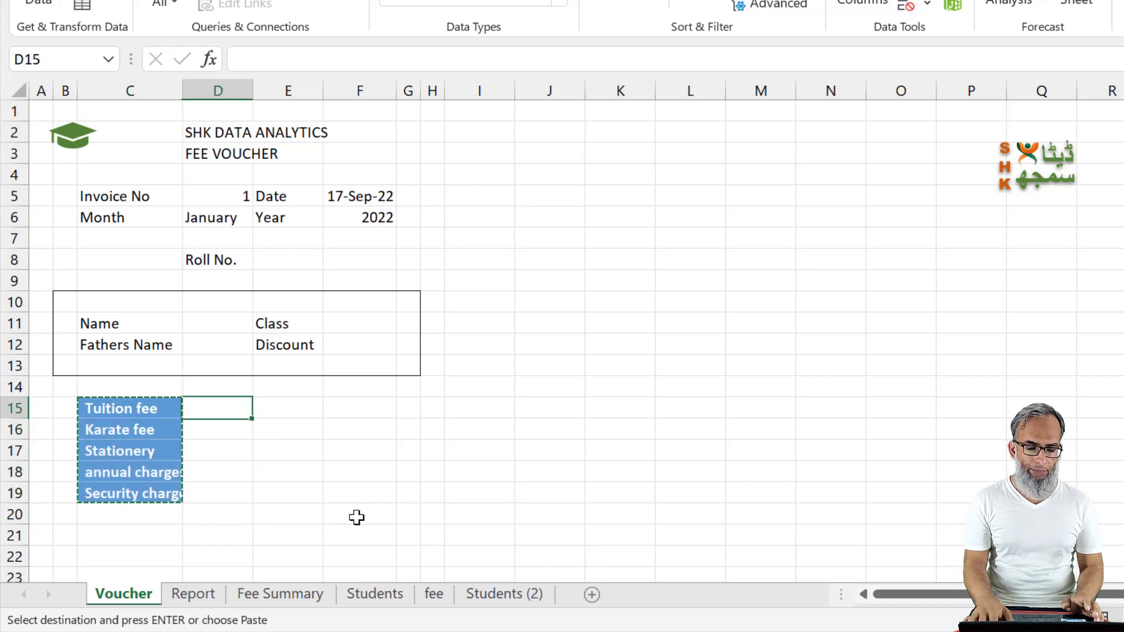
key("Return")
key("Delete")
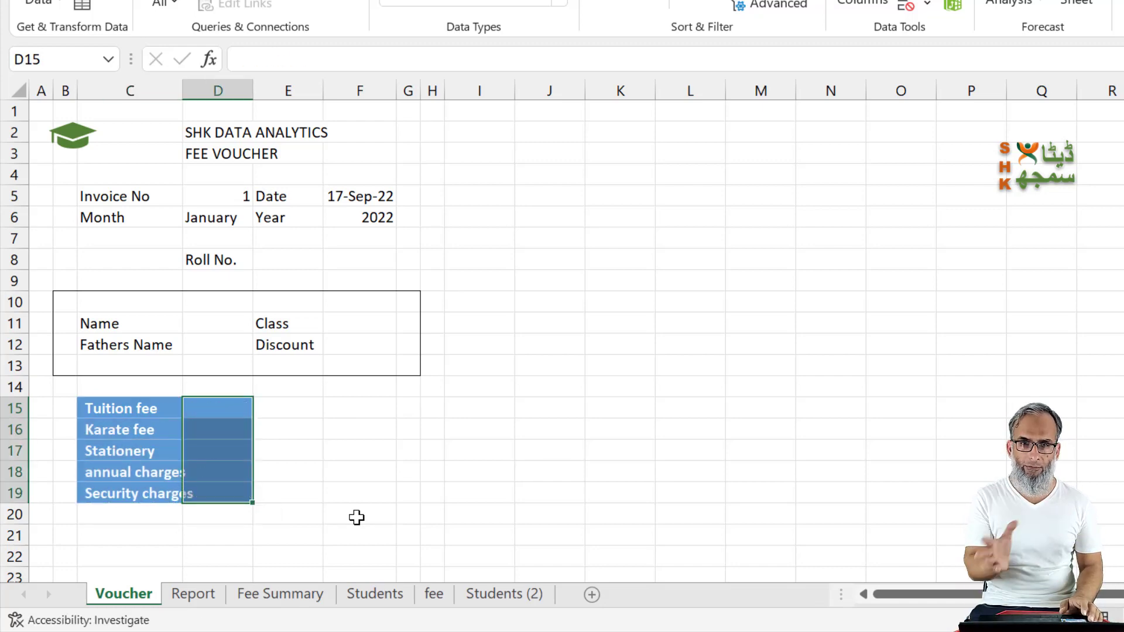
key("Left")
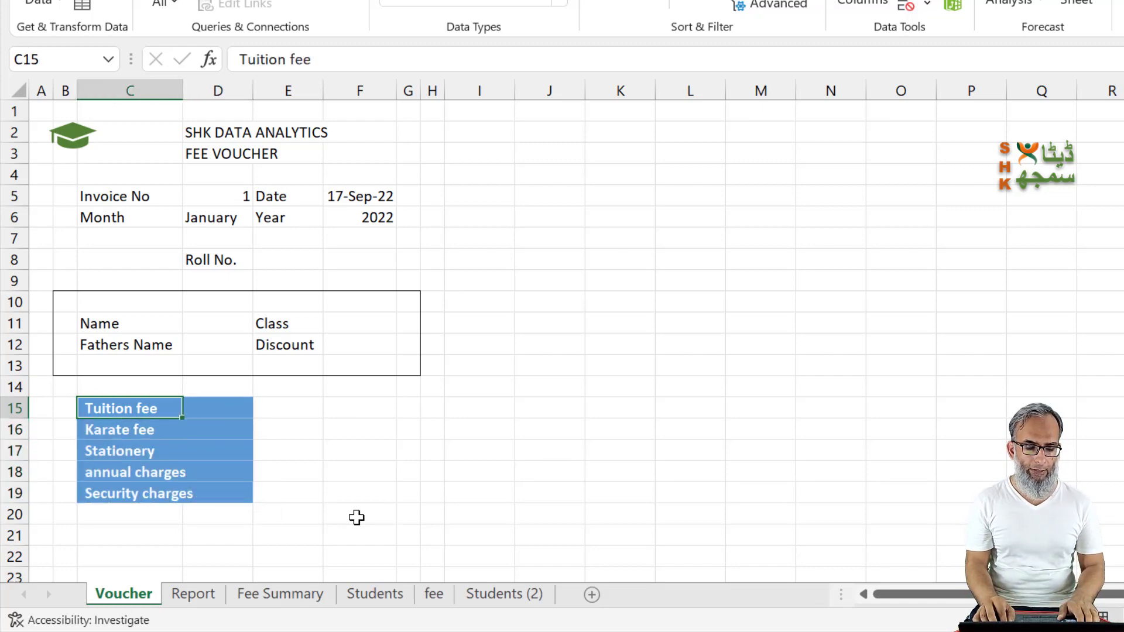
Step: Insert two blank rows above the Tuition fee row of the voucher
key("Up")
key("Down")
key("shift+space")
key("ctrl+shift+plus")
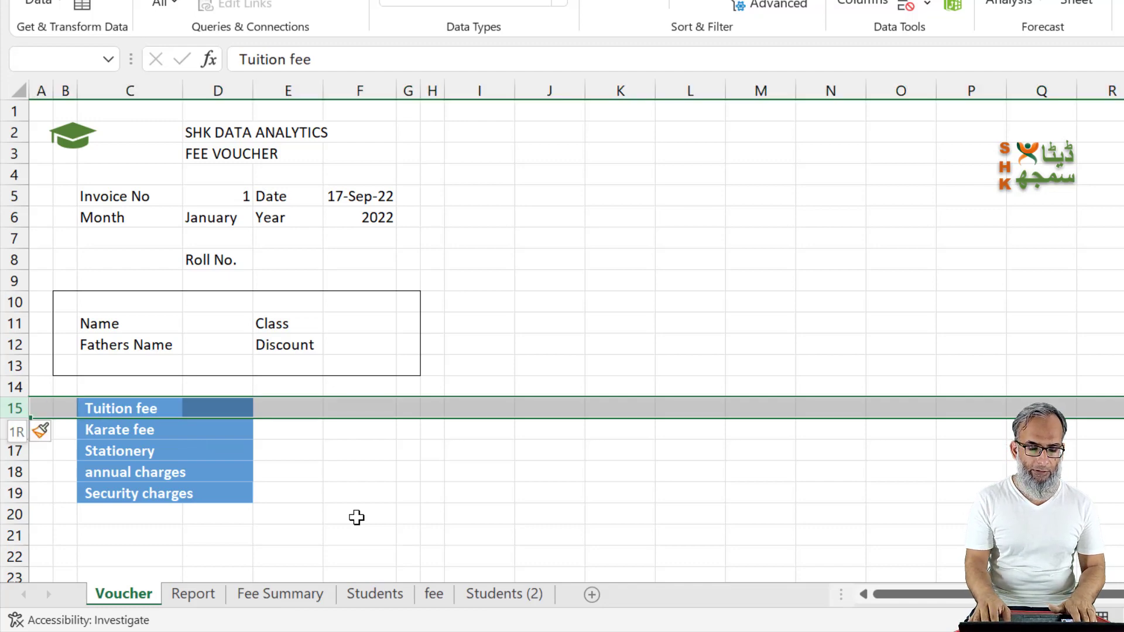
key("Left")
key("shift+Down")
key("shift+Down")
key("shift+Down")
key("shift+Down")
key("shift+Down")
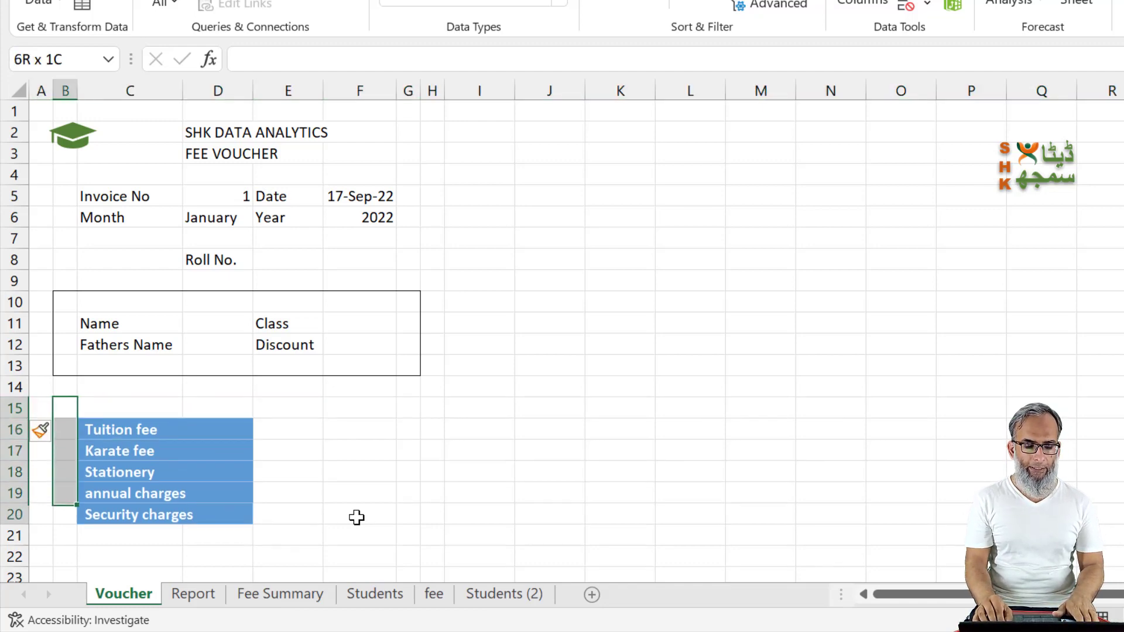
key("Right")
key("shift+space")
key("ctrl+shift+plus")
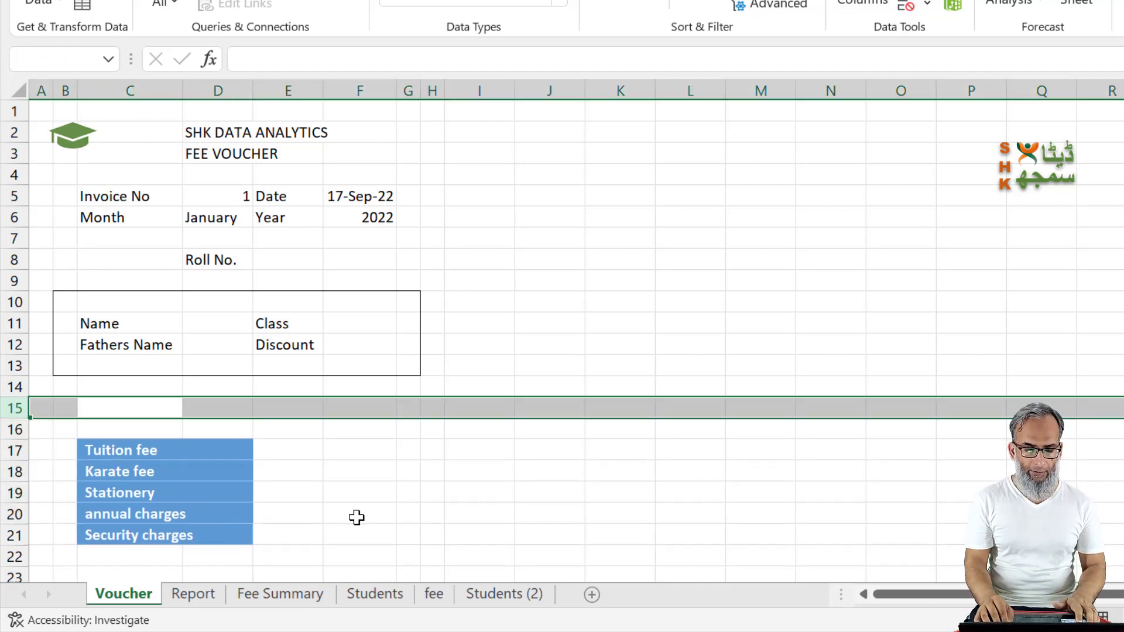
Step: Enter the column headings Particulars in C16 and Amount in E16 above the fee list
key("Down")
key("Right")
key("Left")
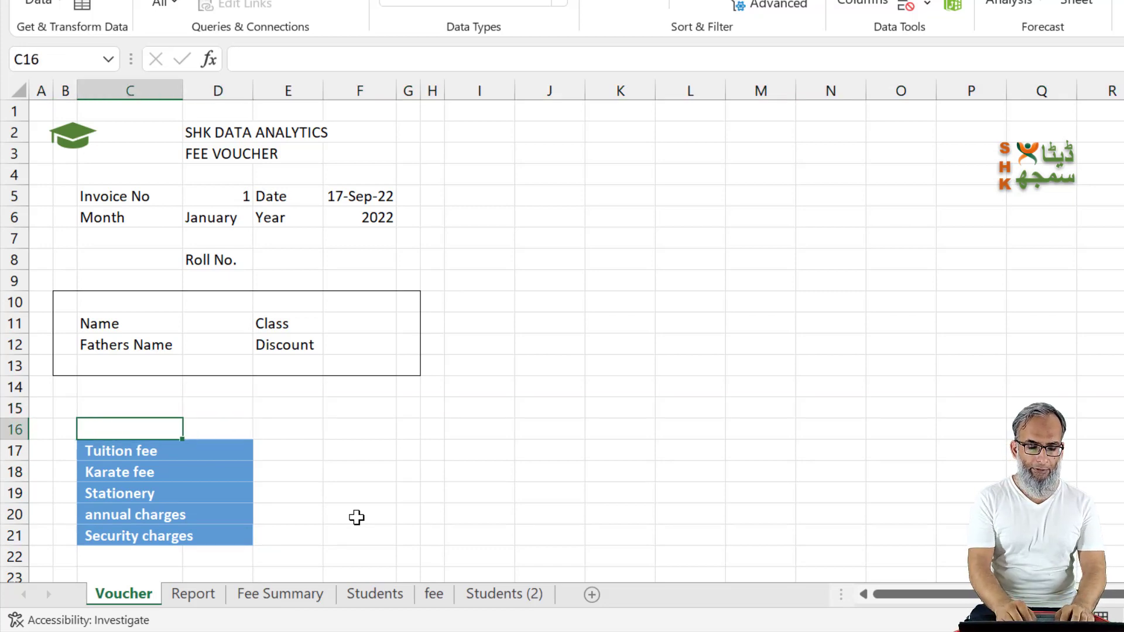
type("Particulars")
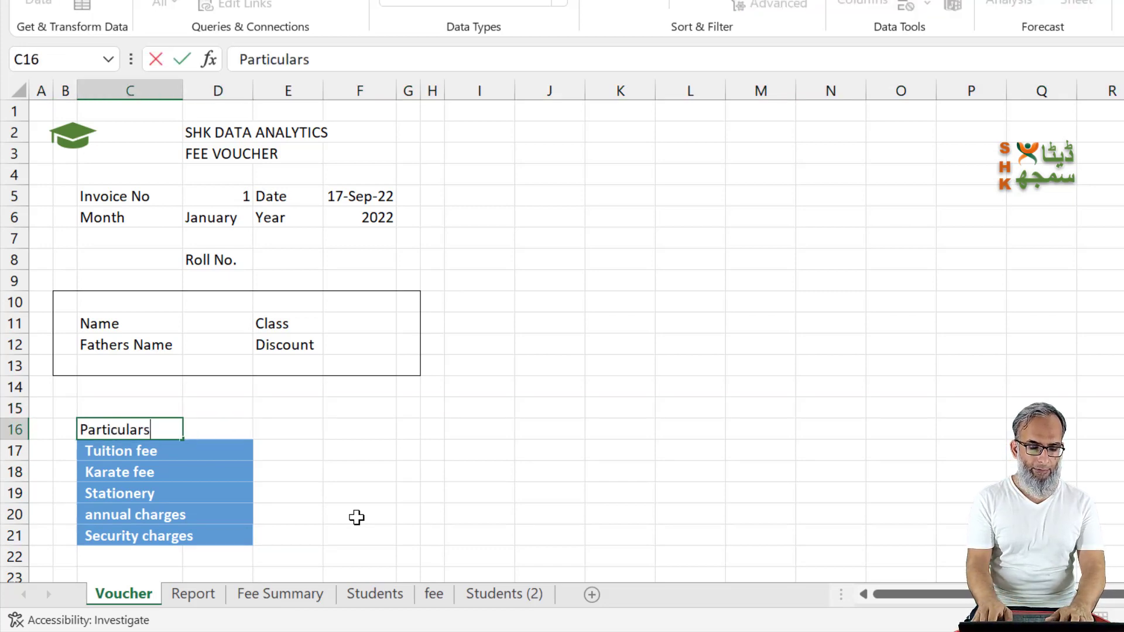
key("Tab")
key("Tab")
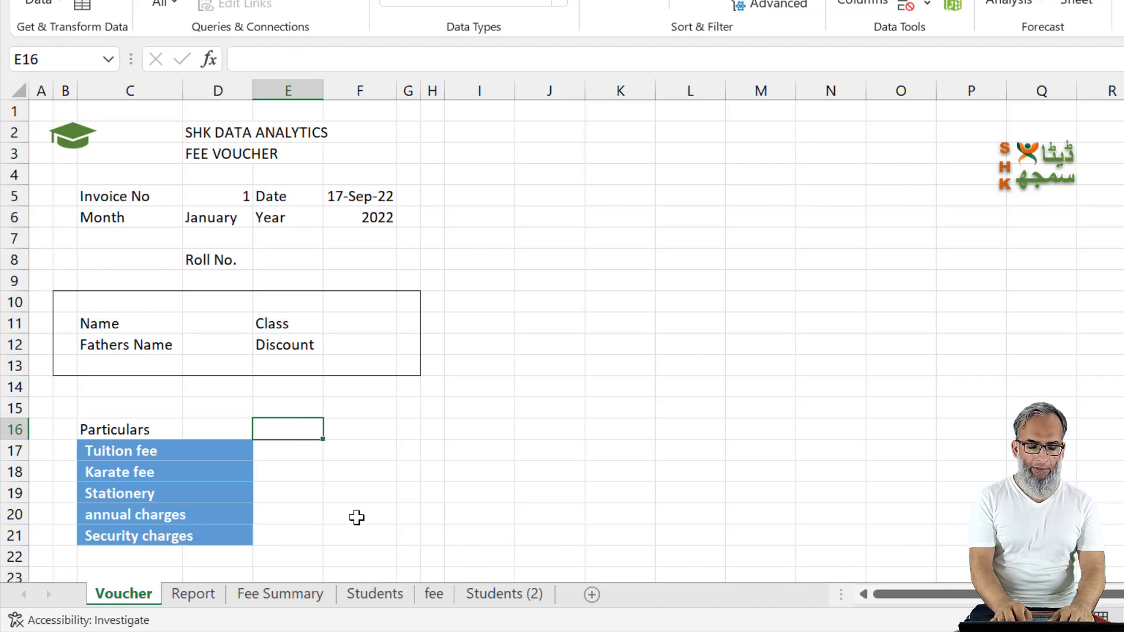
type("Amount")
key("Return")
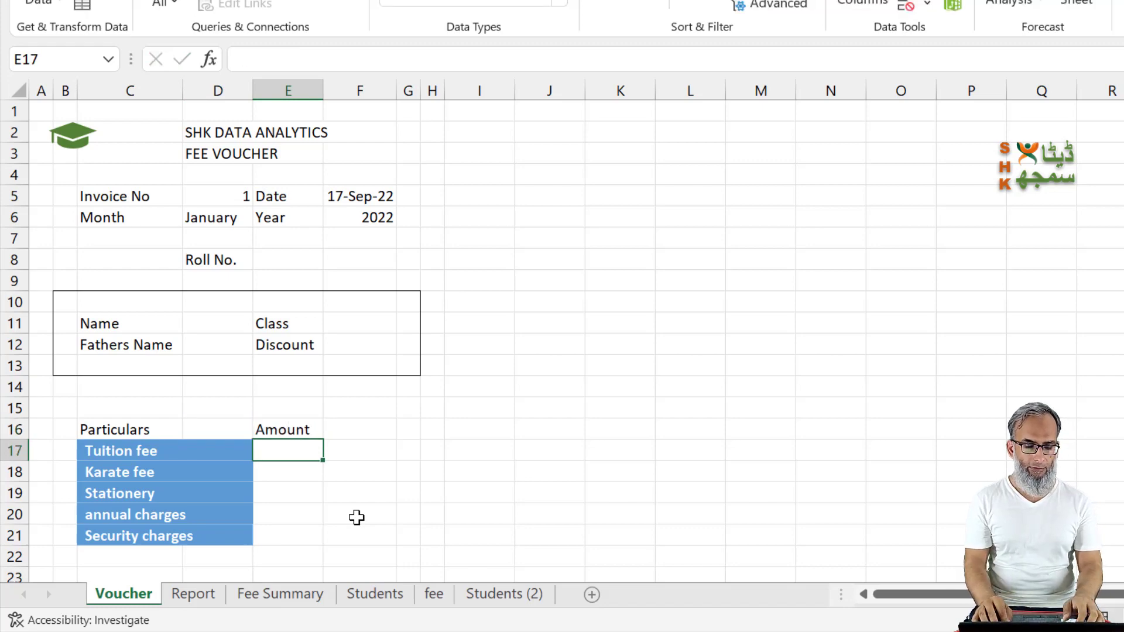
Step: Move the fee block C16:E21 one column to the right so it starts at D16
key("Up")
key("Left")
key("Left")
key("shift+Down")
key("shift+Down")
key("shift+Down")
key("shift+Down")
key("shift+Down")
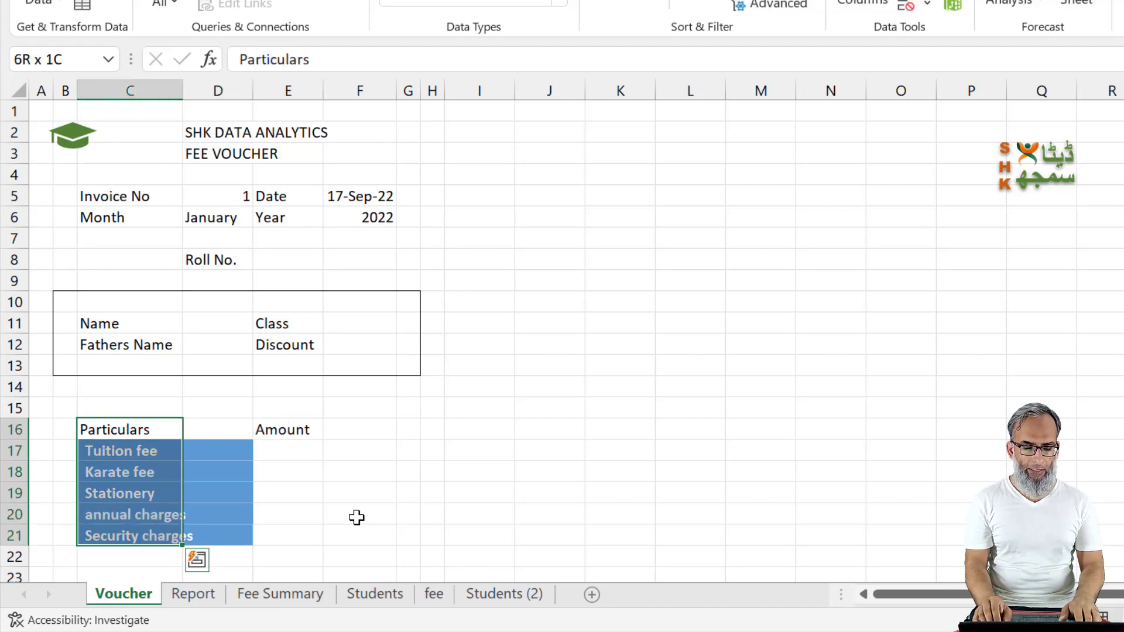
key("shift+Right")
key("shift+Right")
key("ctrl+c")
key("Right")
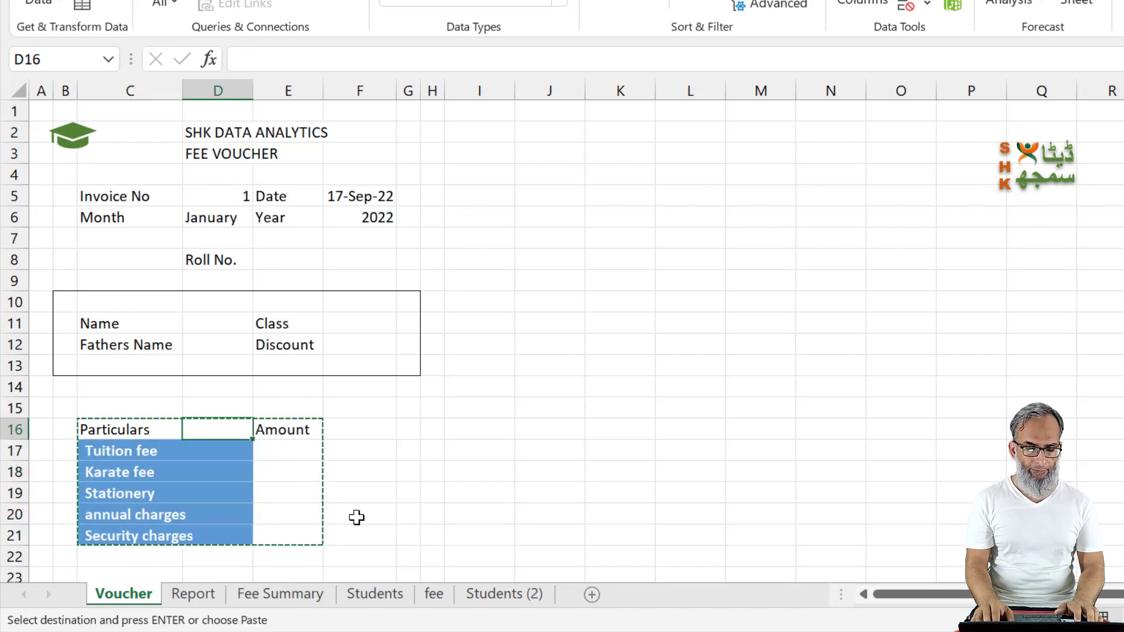
key("Return")
Step: Number the fee items 1 to 5 in C17:C21
key("Left")
key("Left")
key("Right")
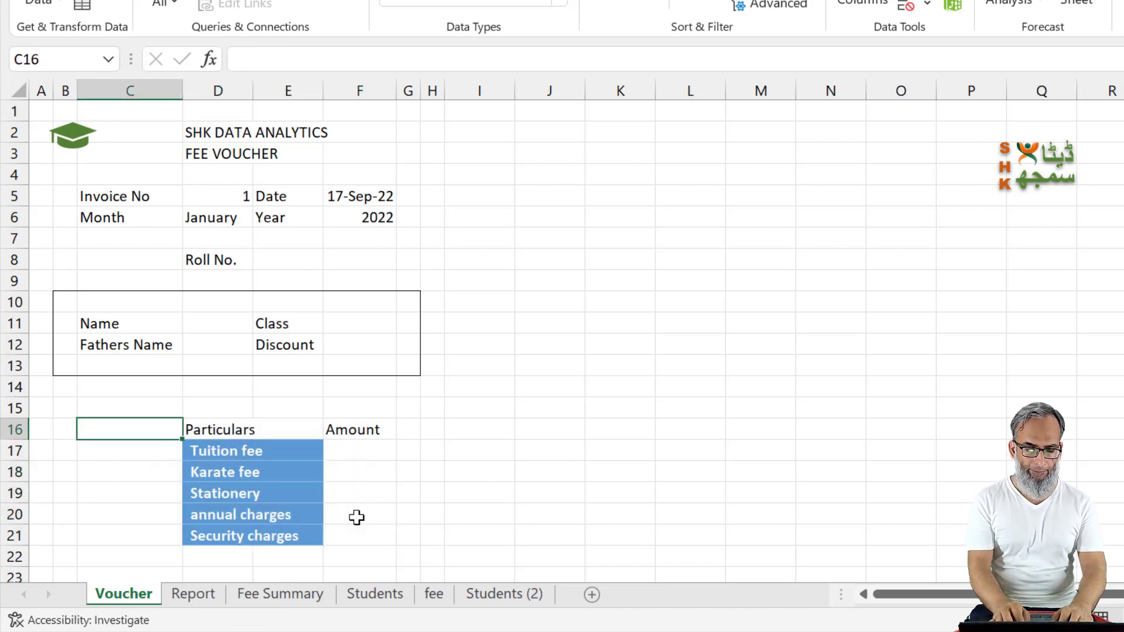
key("Down")
type("1")
key("Return")
type("2")
key("Return")
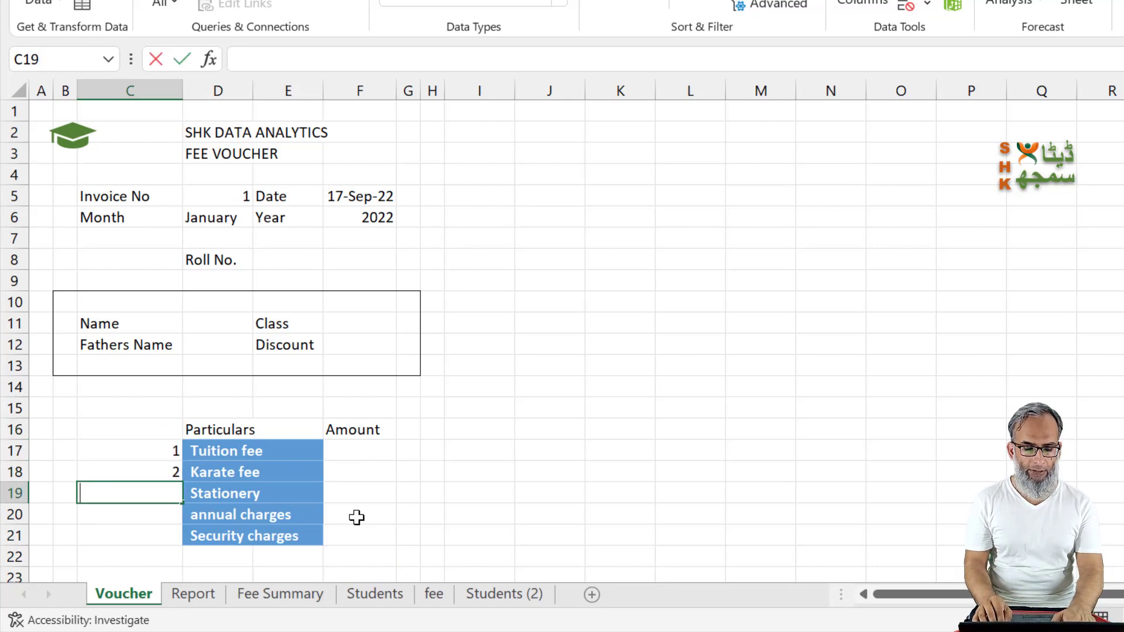
type("3")
key("Return")
type("4")
key("Return")
type("5")
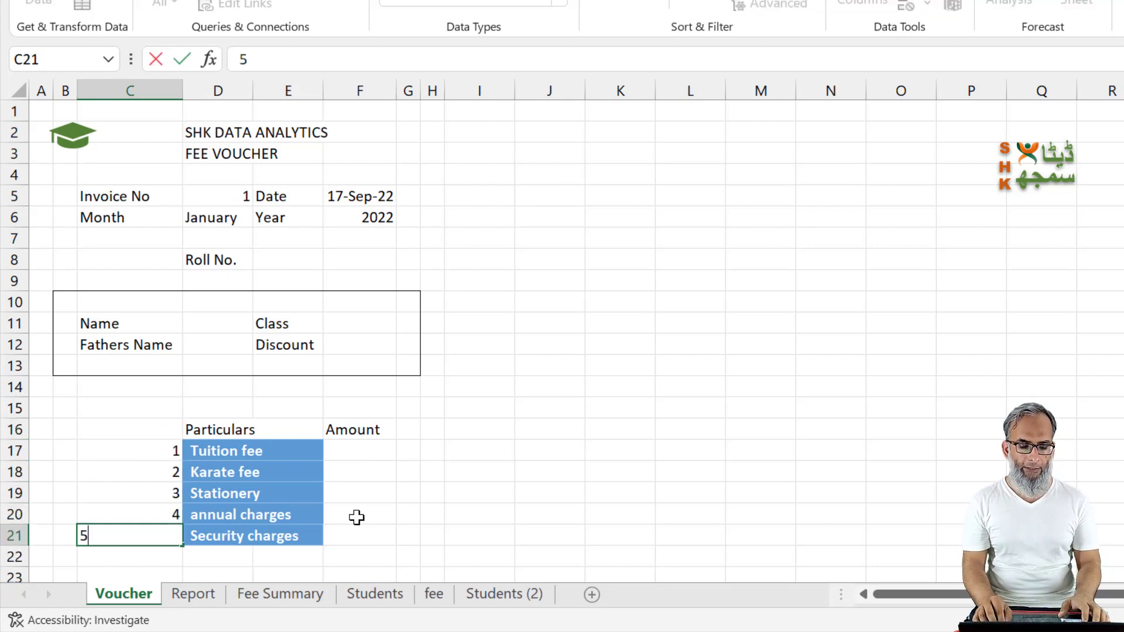
key("Return")
Step: Move the Class label from E11 to D12, beside Fathers Name
key("Right")
key("Up")
key("Up")
key("Up")
key("Up")
key("Up")
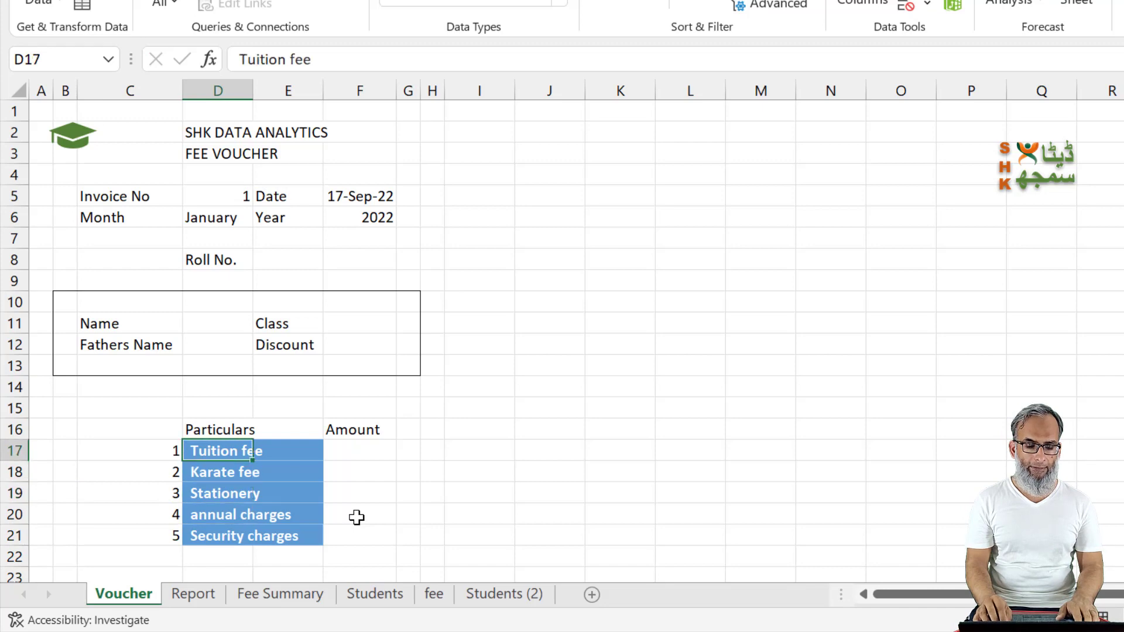
key("Right")
key("Up")
key("Up")
key("Up")
key("Up")
key("Up")
key("Up")
key("ctrl+x")
key("Left")
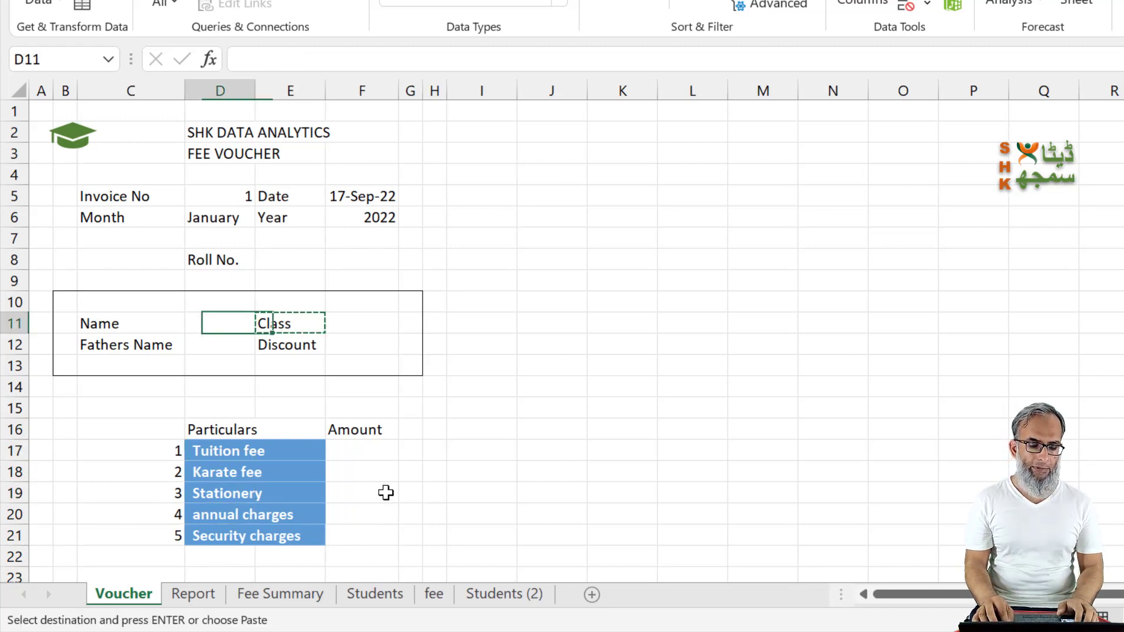
key("Left")
key("Down")
key("Right")
key("Return")
key("Left")
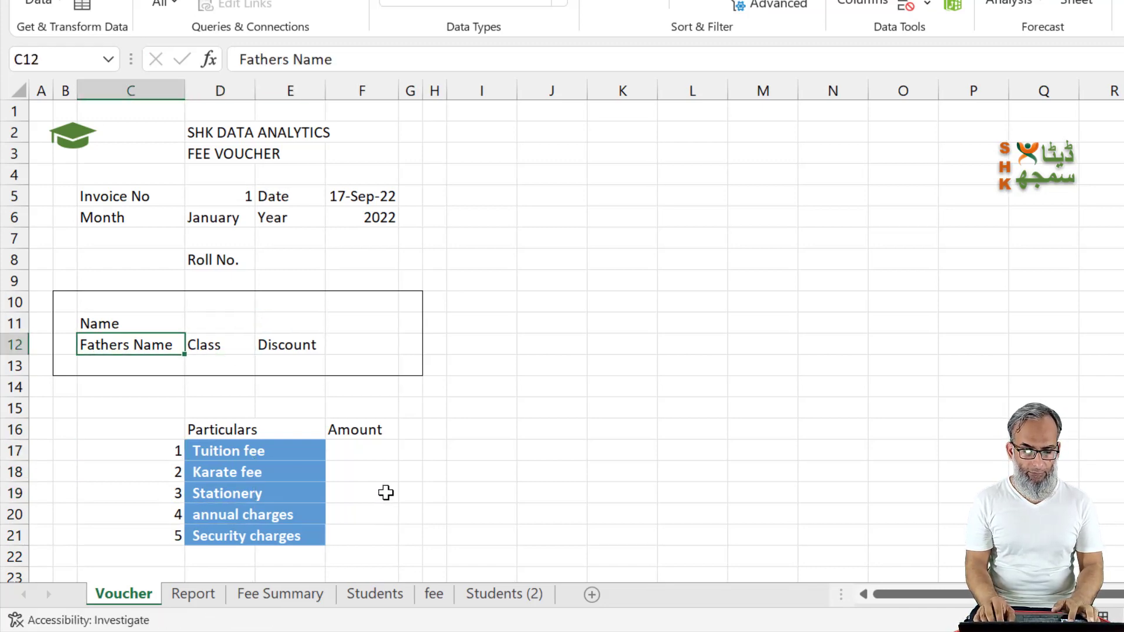
Step: Move the Fathers Name label from C12 to E11, on the same row as Name
key("ctrl+x")
key("Right")
key("Right")
key("Up")
key("Return")
Step: Move the Class label from D12 to C12, directly below Name
key("Down")
key("Left")
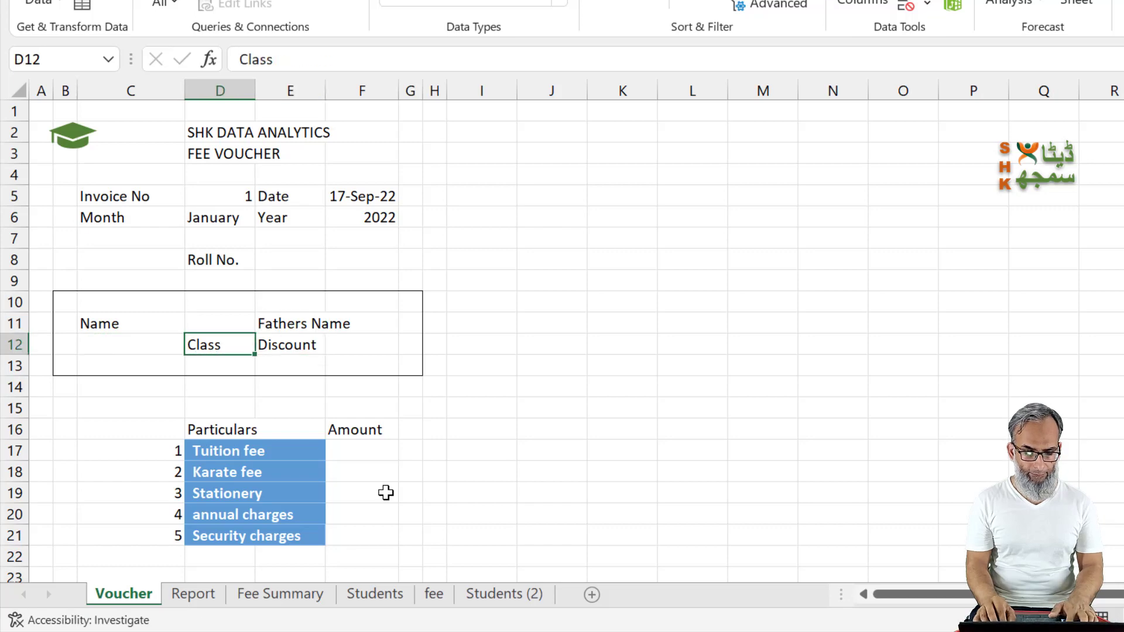
key("ctrl+x")
key("Left")
key("Return")
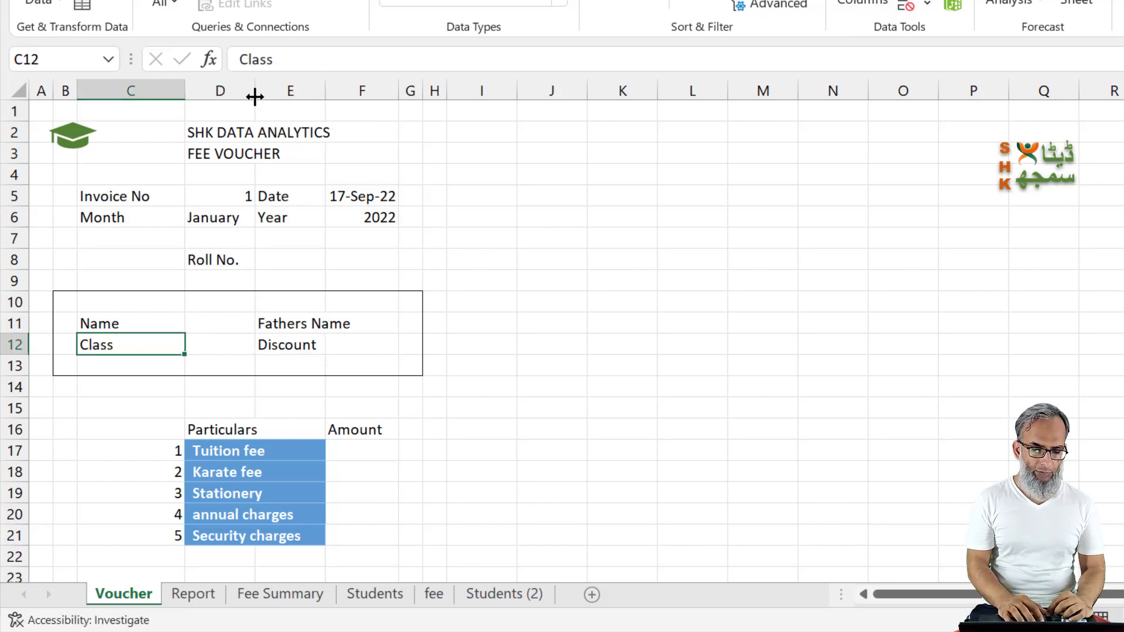
Step: Narrow column C to about the width of the Invoice No label and centre the item numbers in C17:C21
left_click_drag(178, 93, 156, 96)
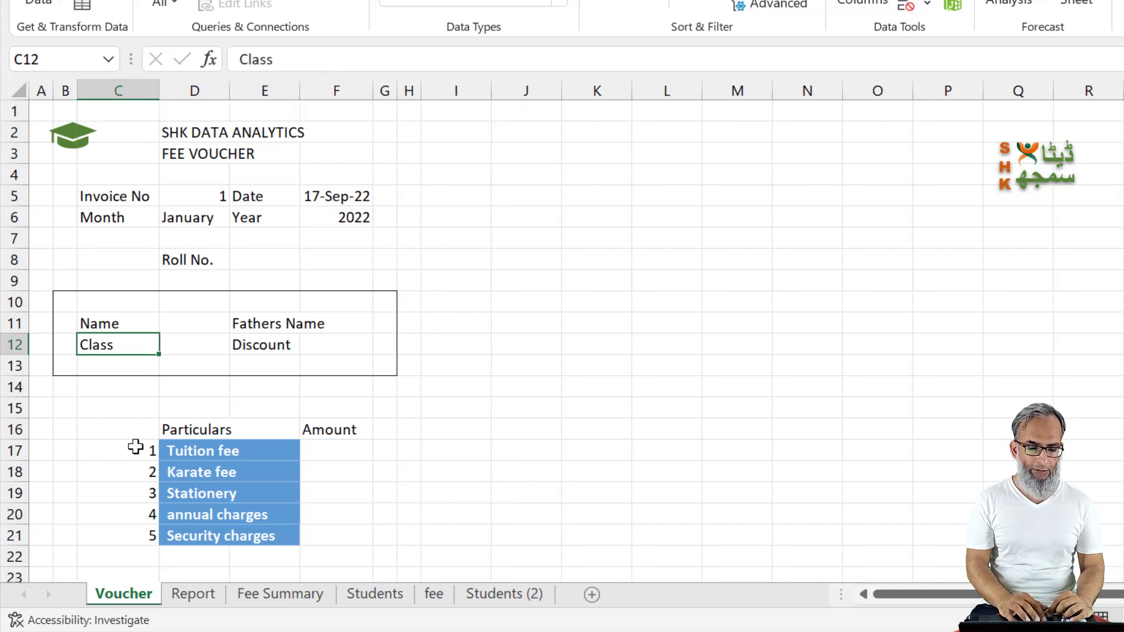
left_click_drag(140, 449, 147, 535)
key("ctrl+1")
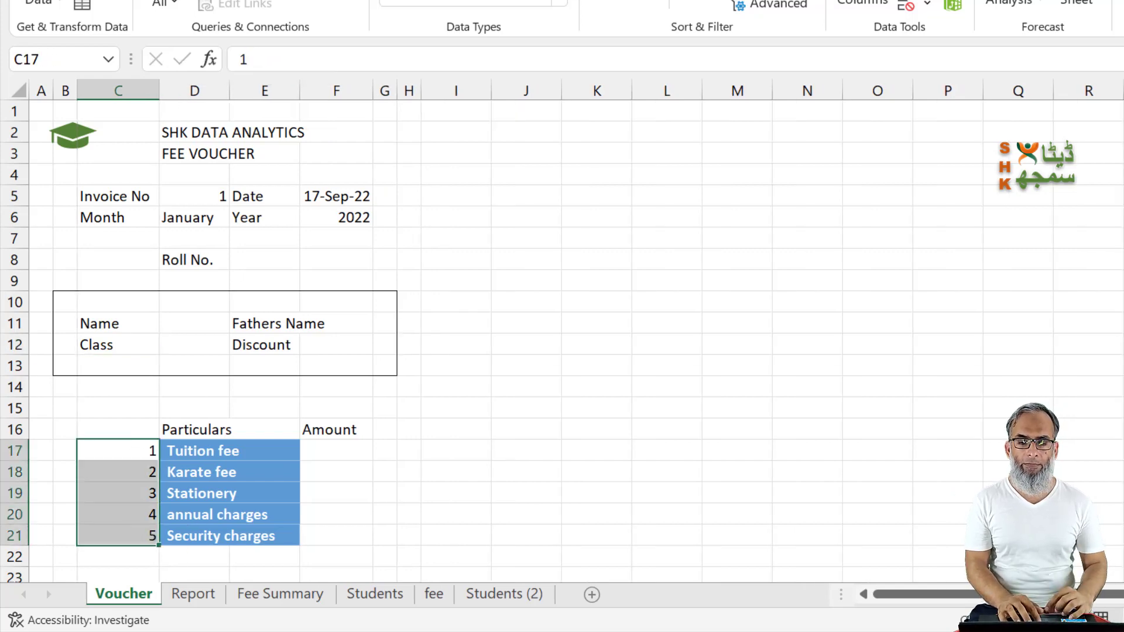
key("alt+h")
key("a")
key("c")
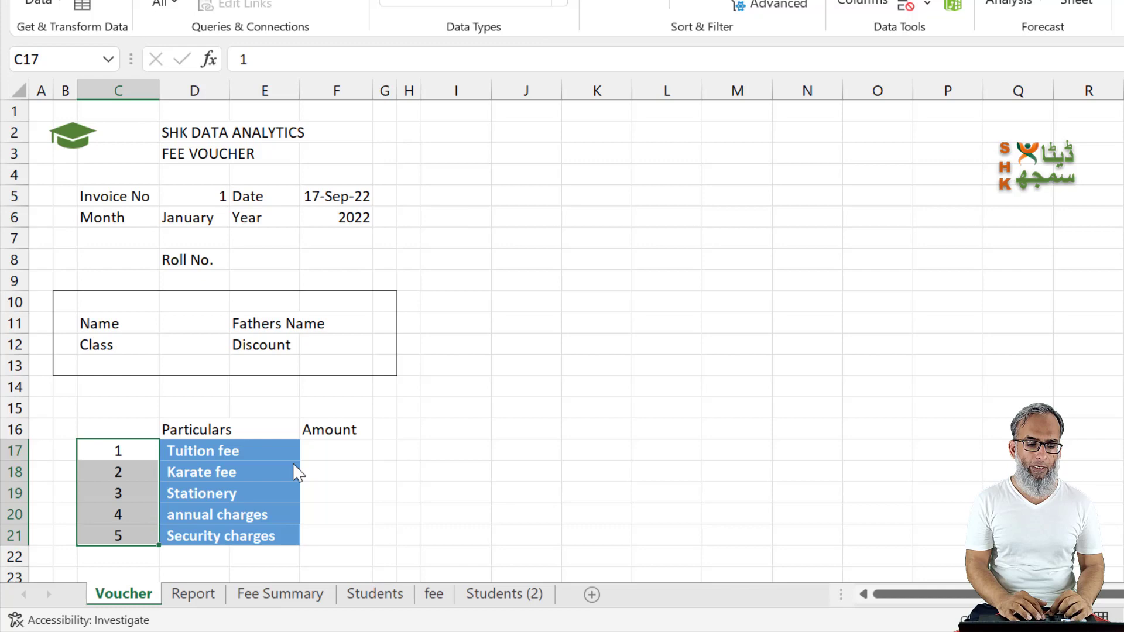
left_click(334, 455)
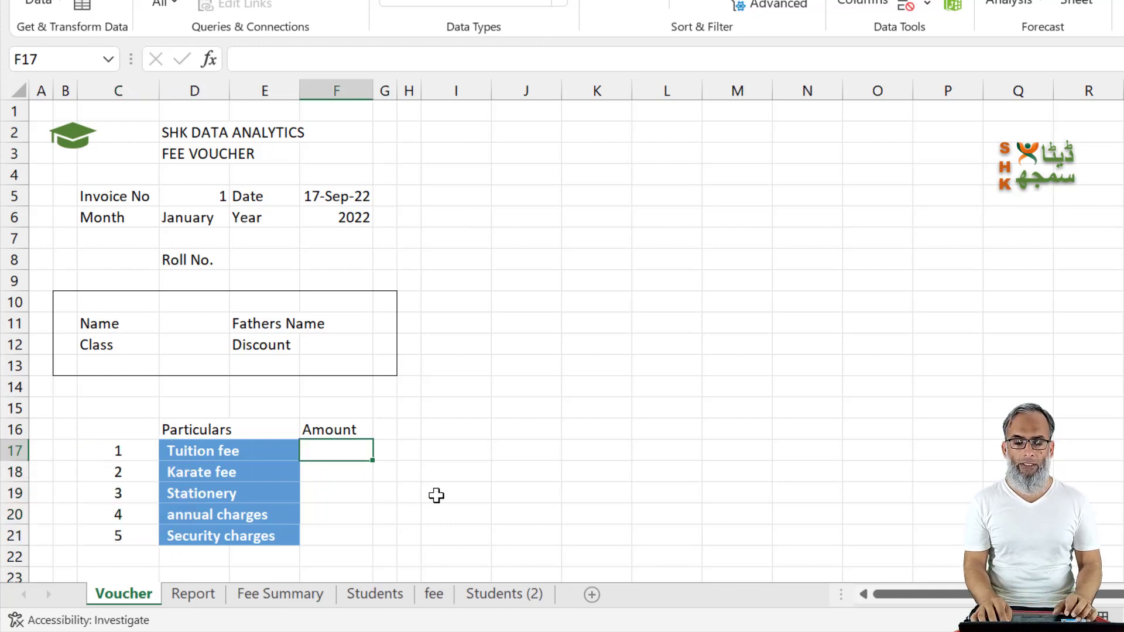
key("Up")
key("Up")
key("Up")
key("Up")
key("Up")
key("Up")
key("Left")
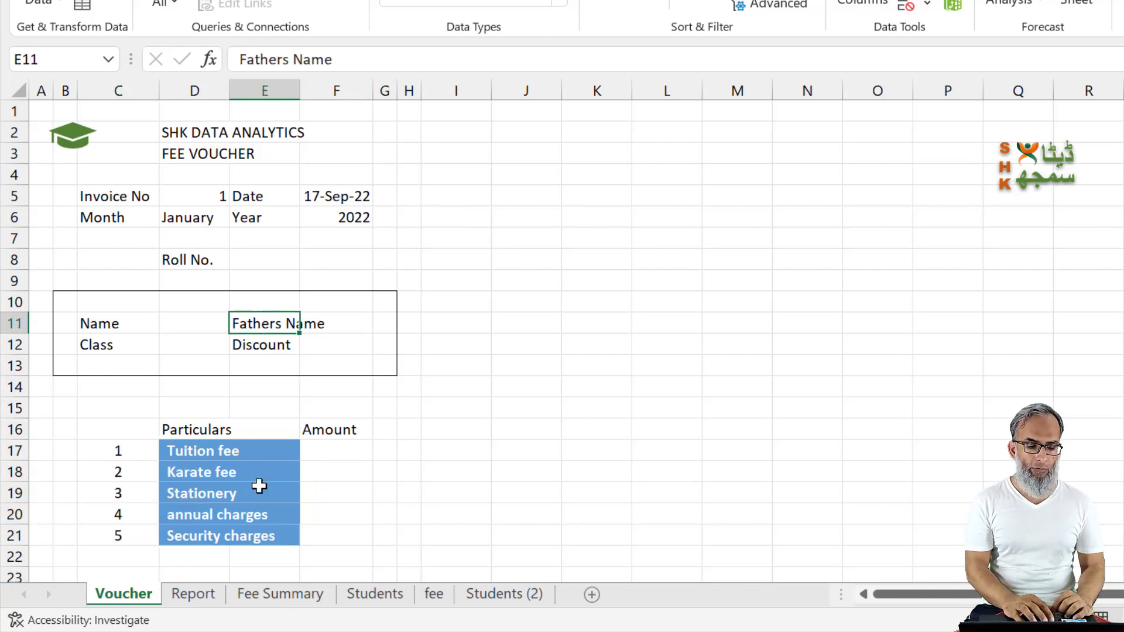
Step: Put an outside border around the fee particulars block B15:G22
left_click_drag(73, 411, 390, 547)
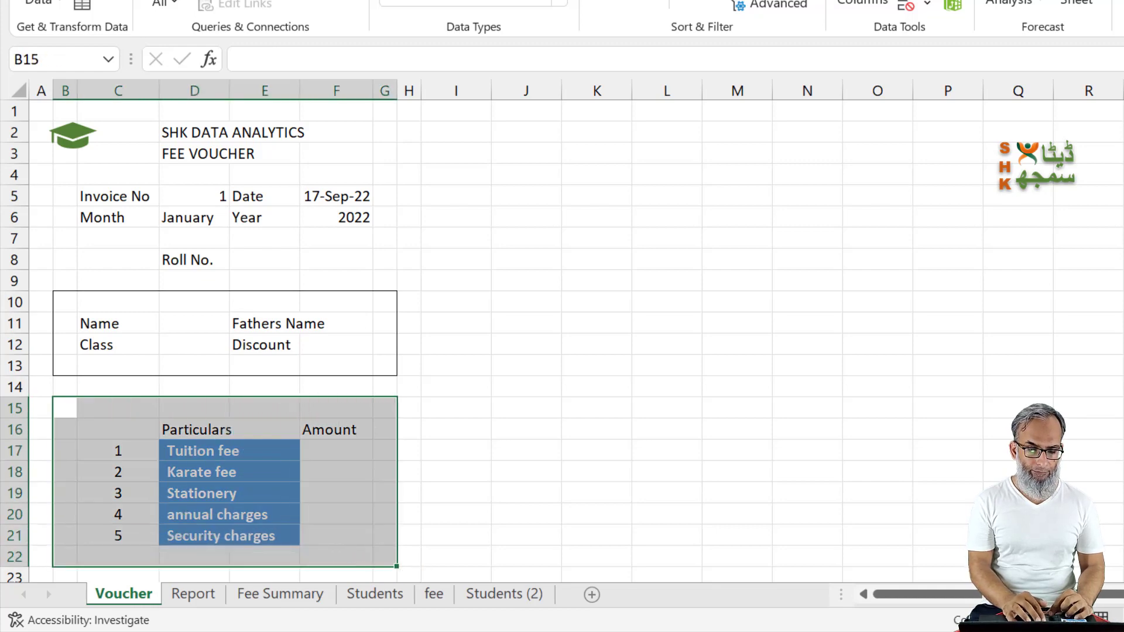
left_click(283, 368)
key("Up")
key("Up")
key("Left")
scroll(497, 484, "down", 2)
scroll(496, 485, "up", 2)
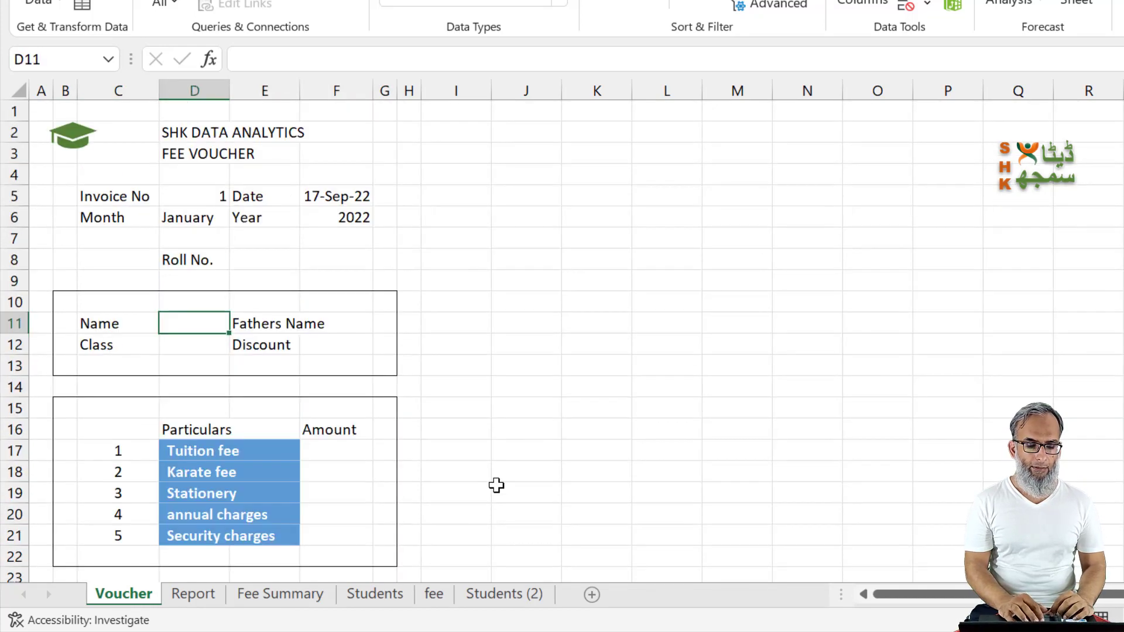
Step: Review the Roll No column on the Students sheet as the source for the voucher's Roll No. field, and return to the Voucher sheet
left_click(177, 243)
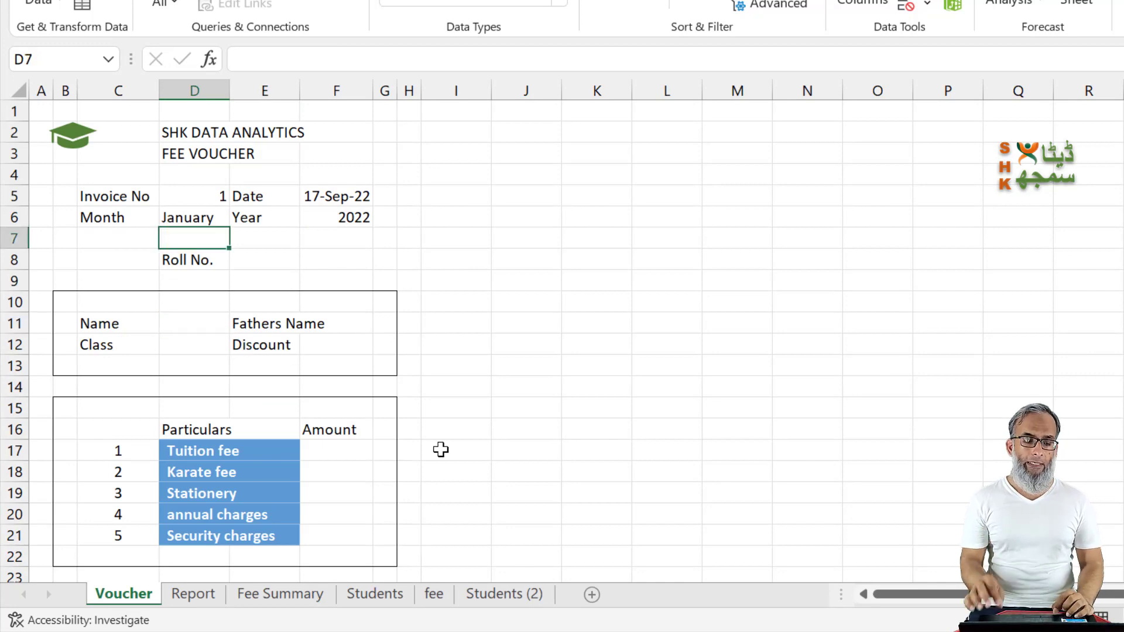
key("Down")
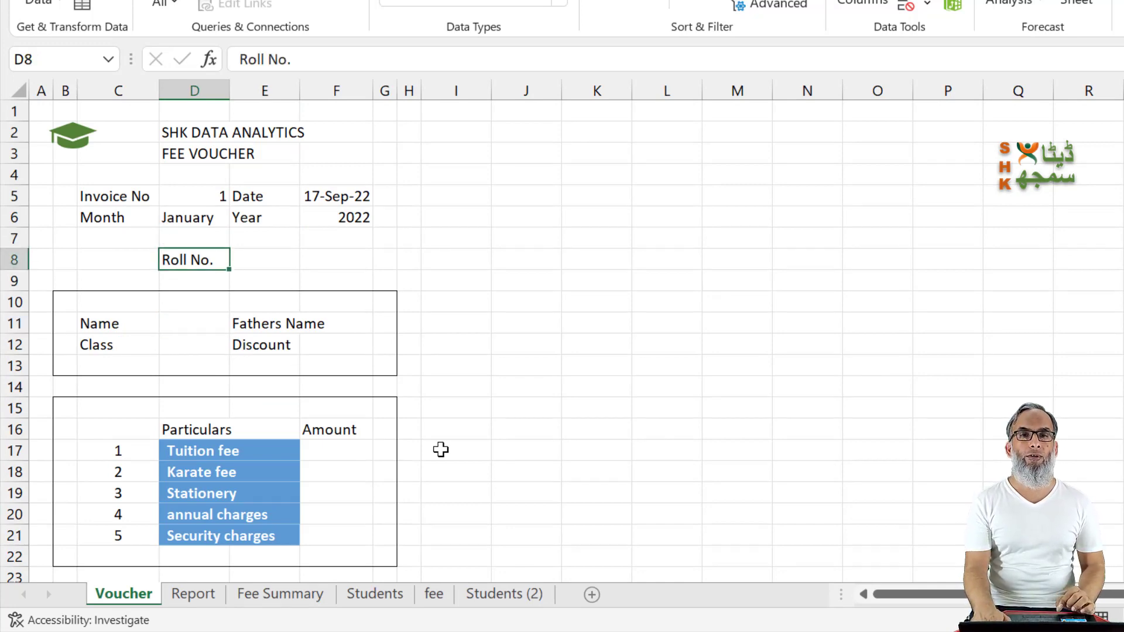
key("ctrl+Page_Down")
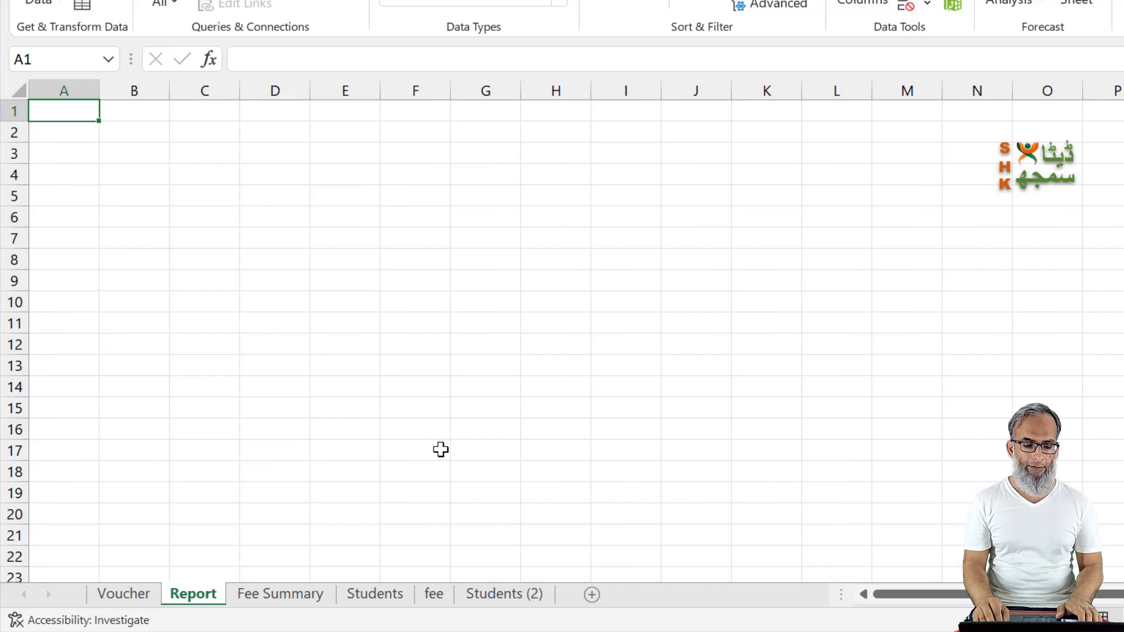
key("ctrl+Page_Down")
key("ctrl+Page_Down")
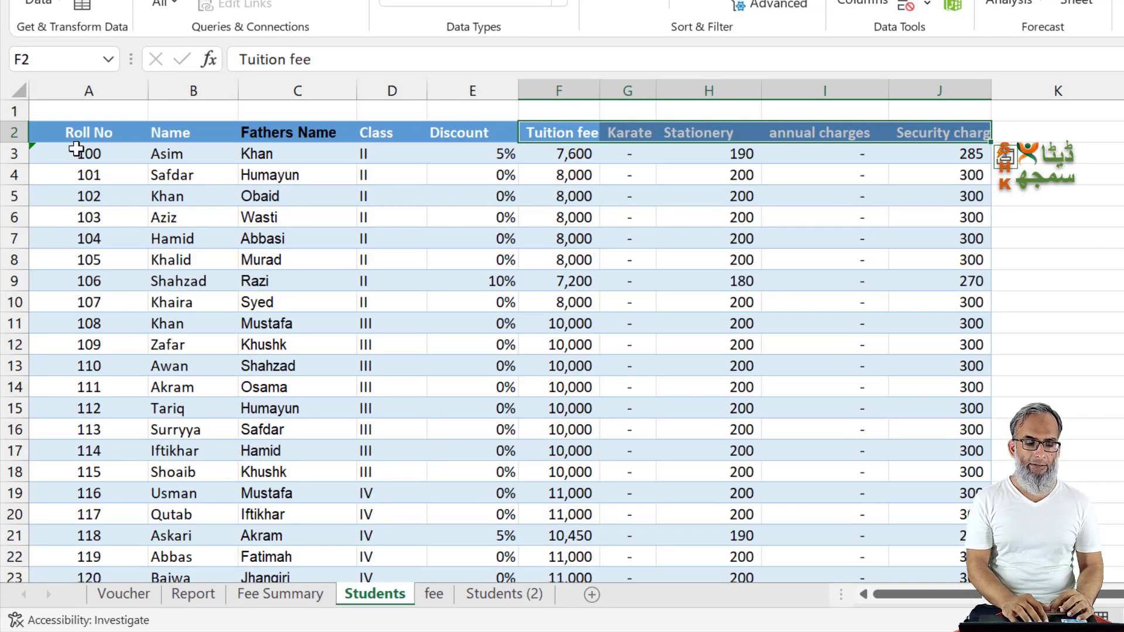
left_click(76, 151)
key("ctrl+shift+Down")
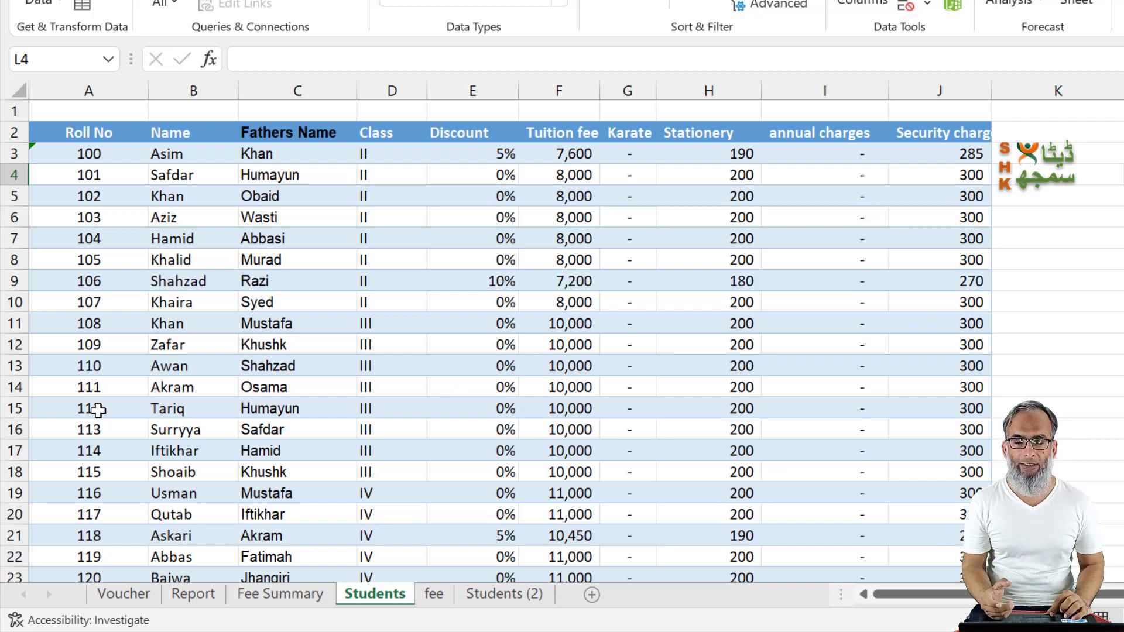
key("ctrl+Page_Up")
key("ctrl+Page_Up")
key("ctrl+Page_Up")
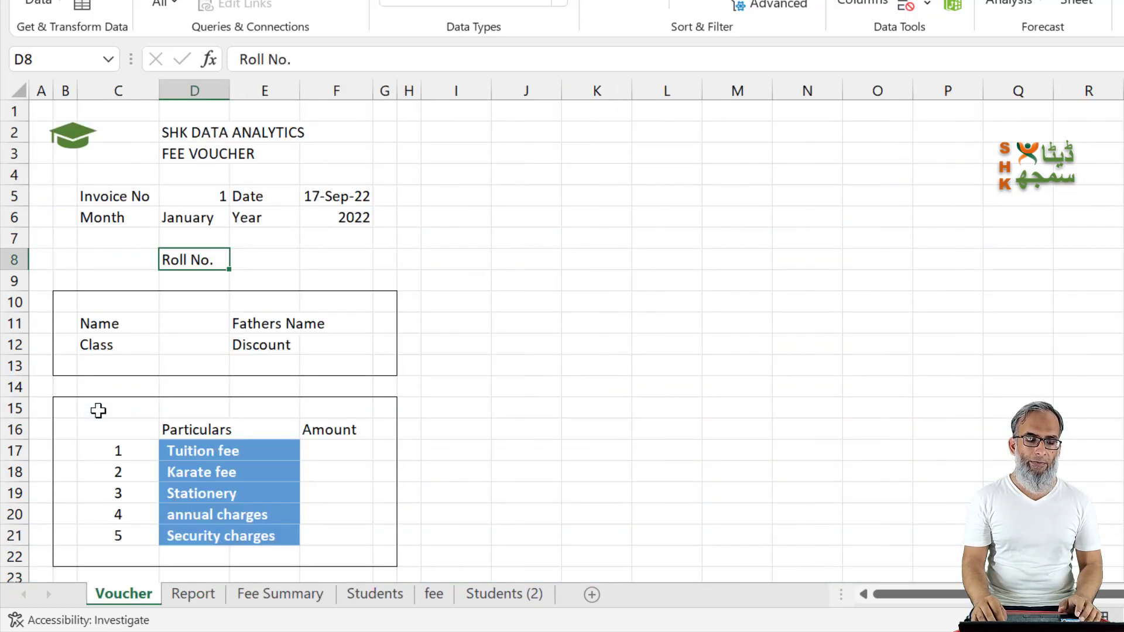
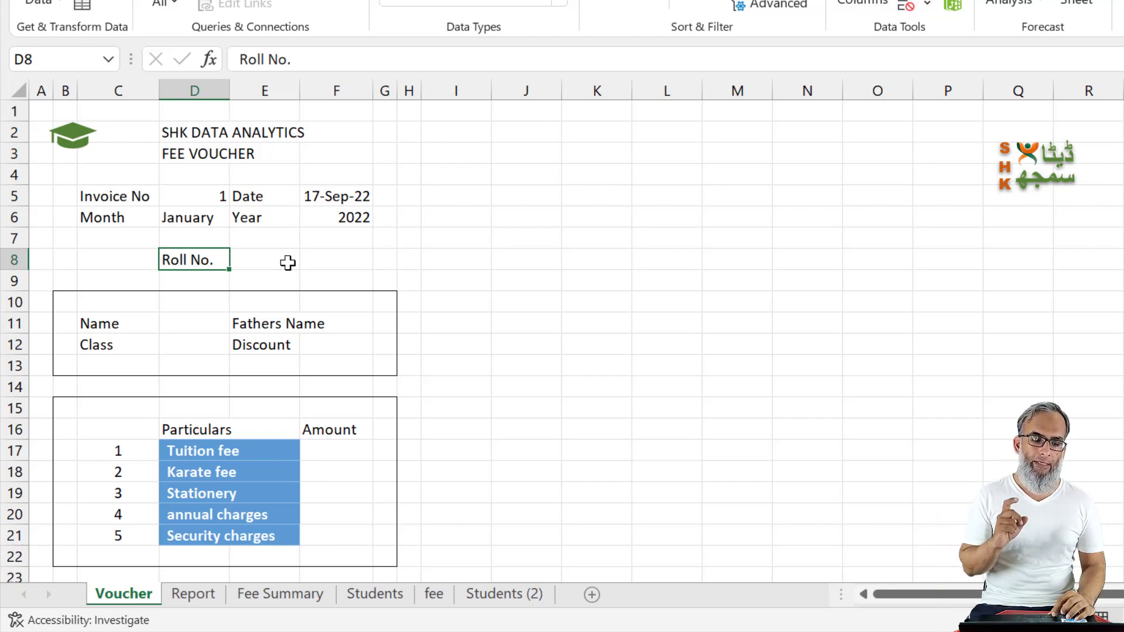
Step: Clear the Roll No. label from D8 on the Voucher sheet and select a Roll No cell in the Students table
key("Delete")
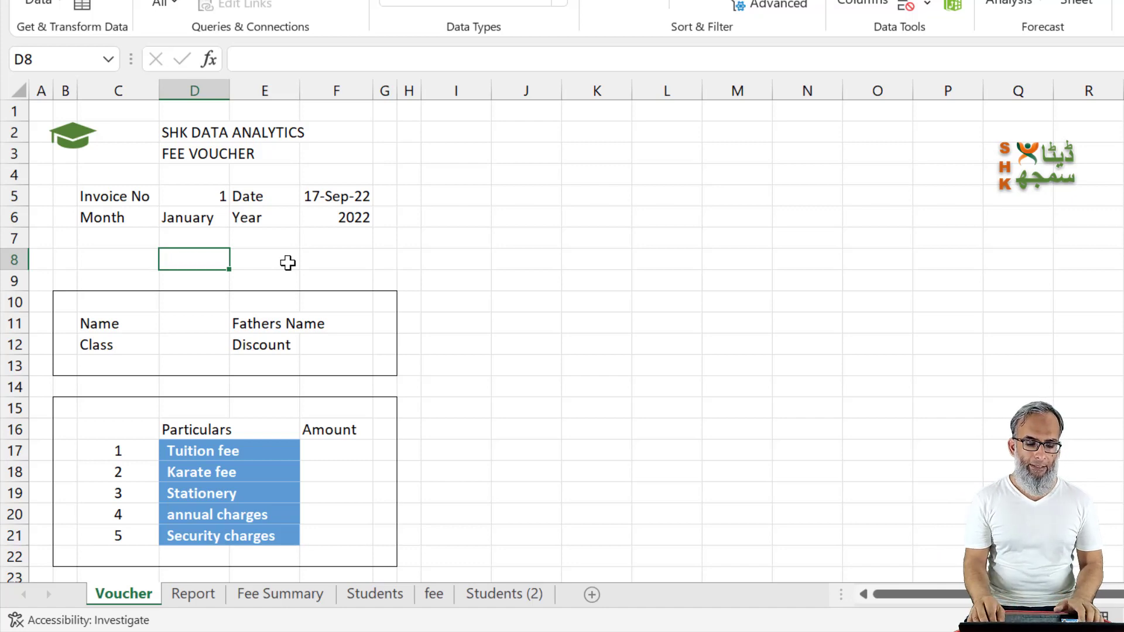
key("ctrl+Page_Down")
key("ctrl+Page_Down")
key("ctrl+Page_Down")
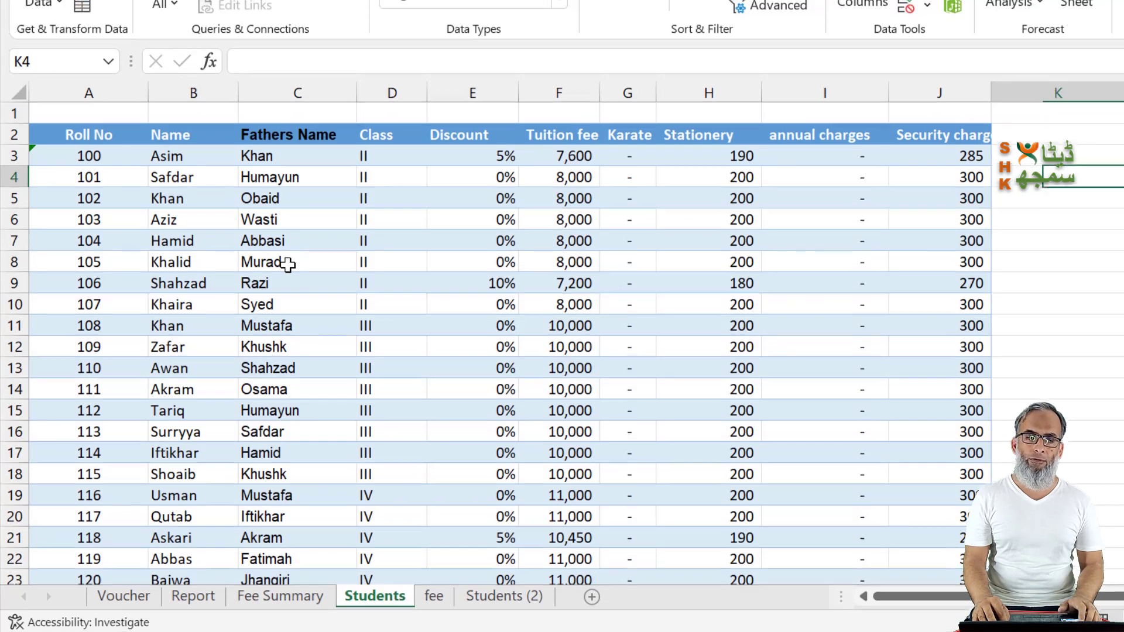
key("Left")
key("Left")
key("Left")
key("Left")
key("Left")
key("Left")
key("Left")
key("Left")
key("Left")
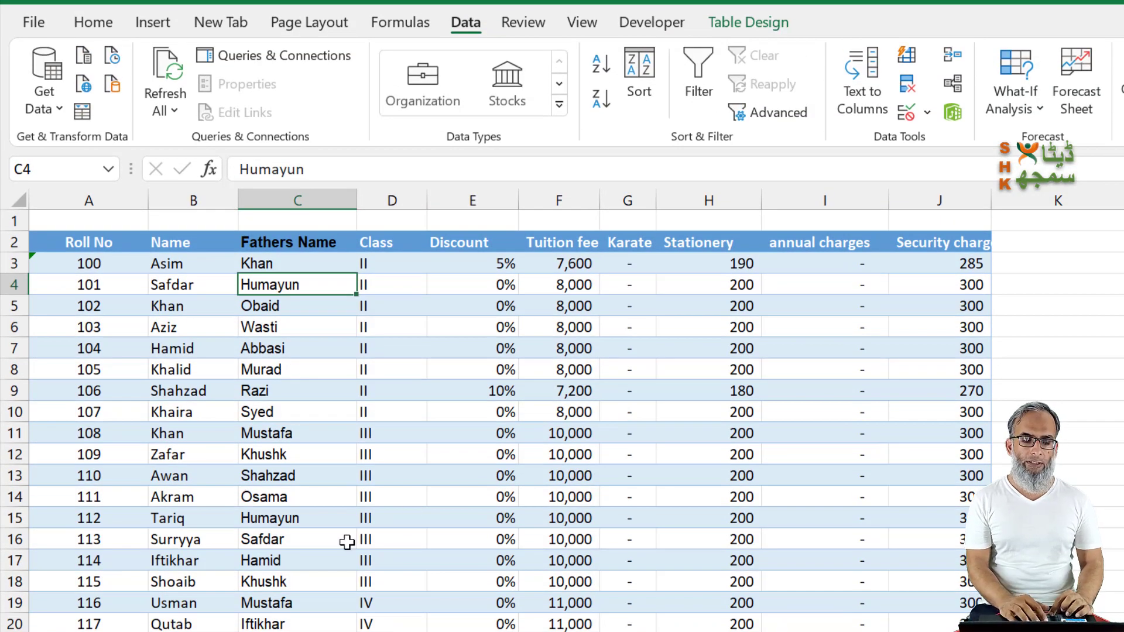
left_click(251, 433)
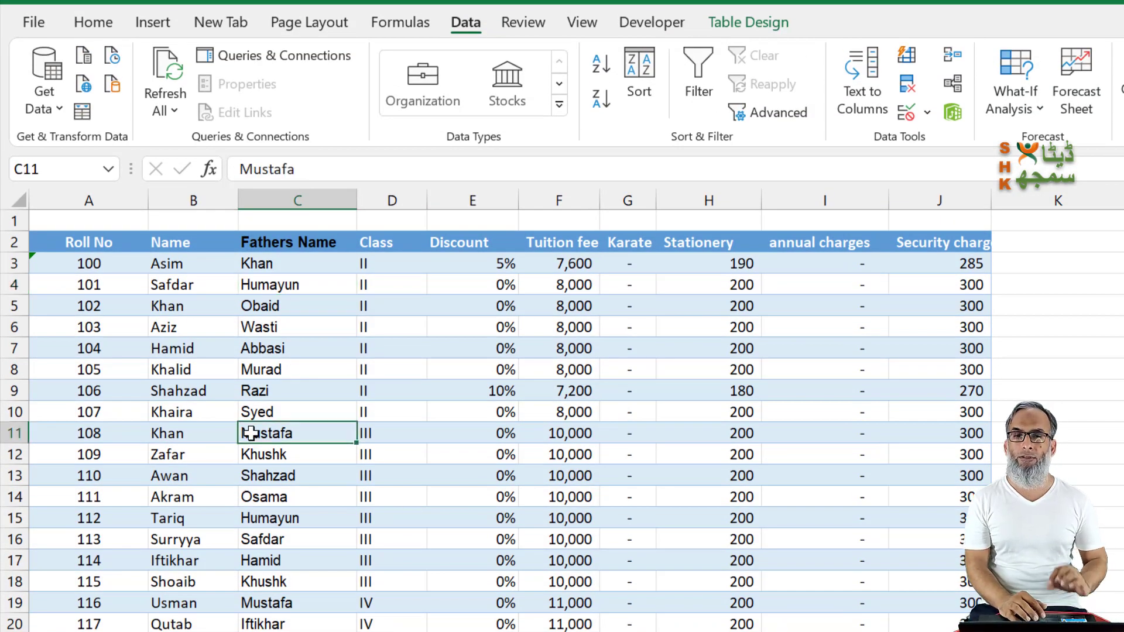
left_click(143, 405)
left_click(154, 23)
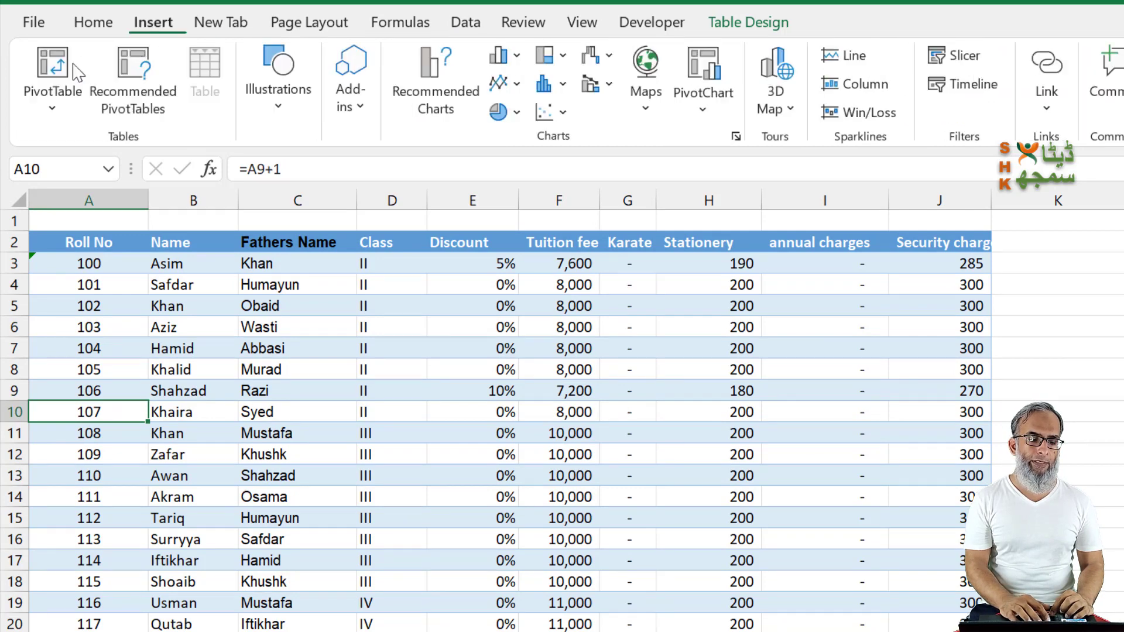
left_click(53, 67)
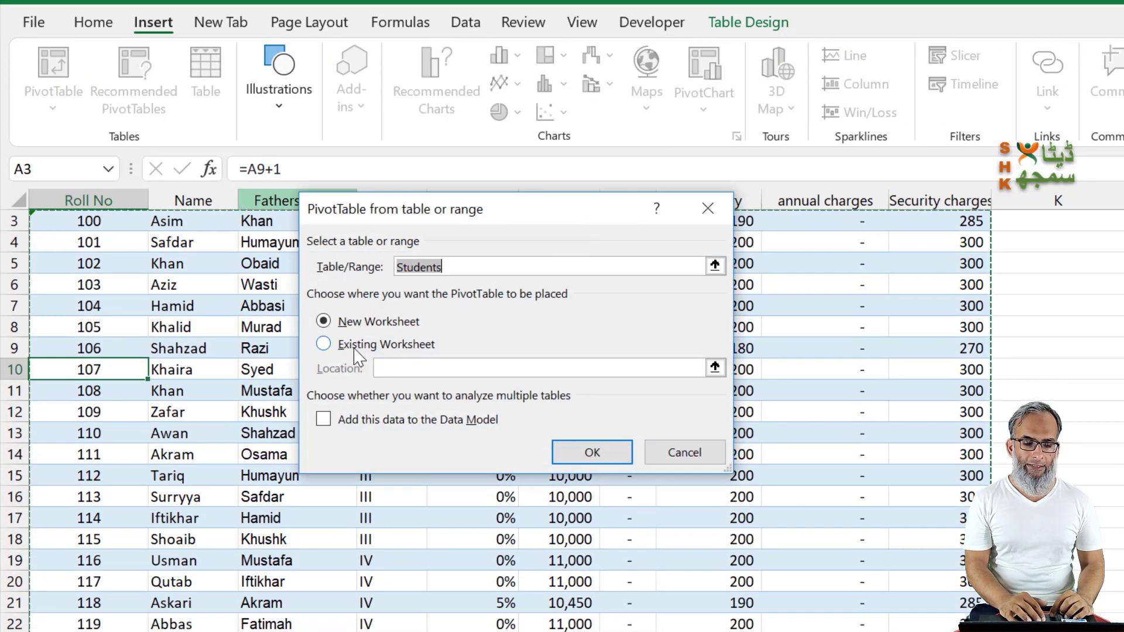
left_click(358, 347)
type("Voucher!")
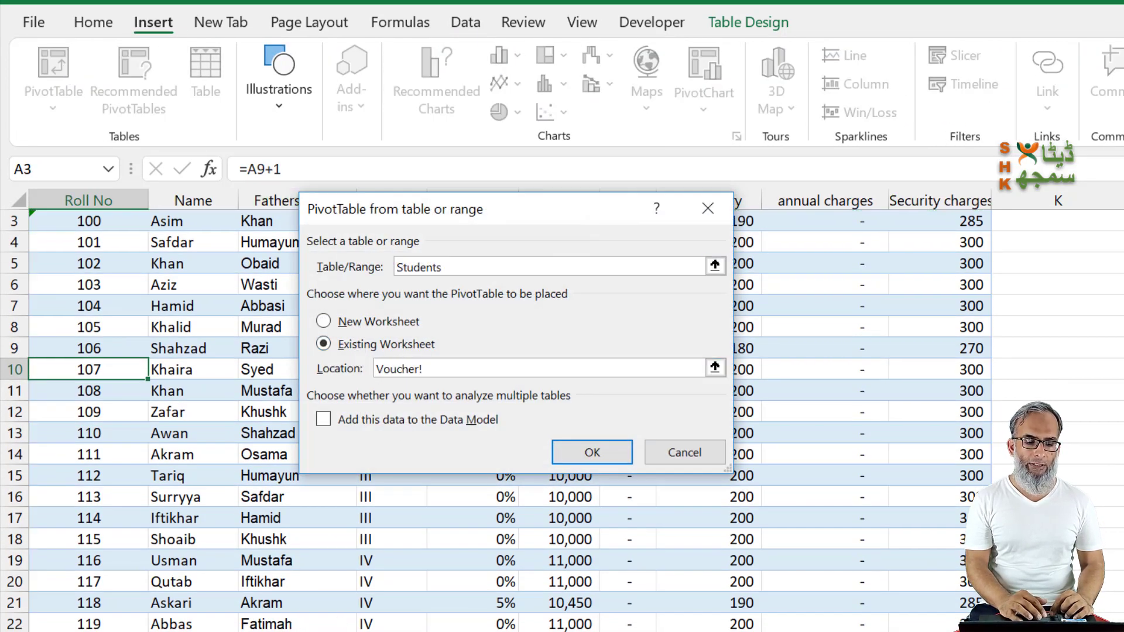
left_click(178, 369)
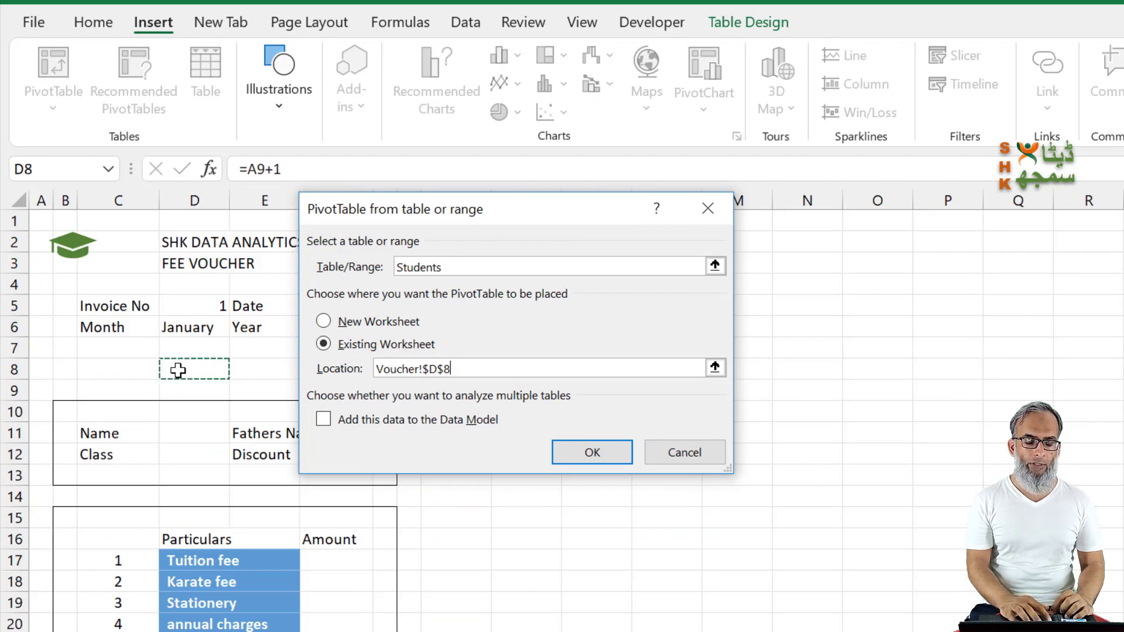
left_click(592, 453)
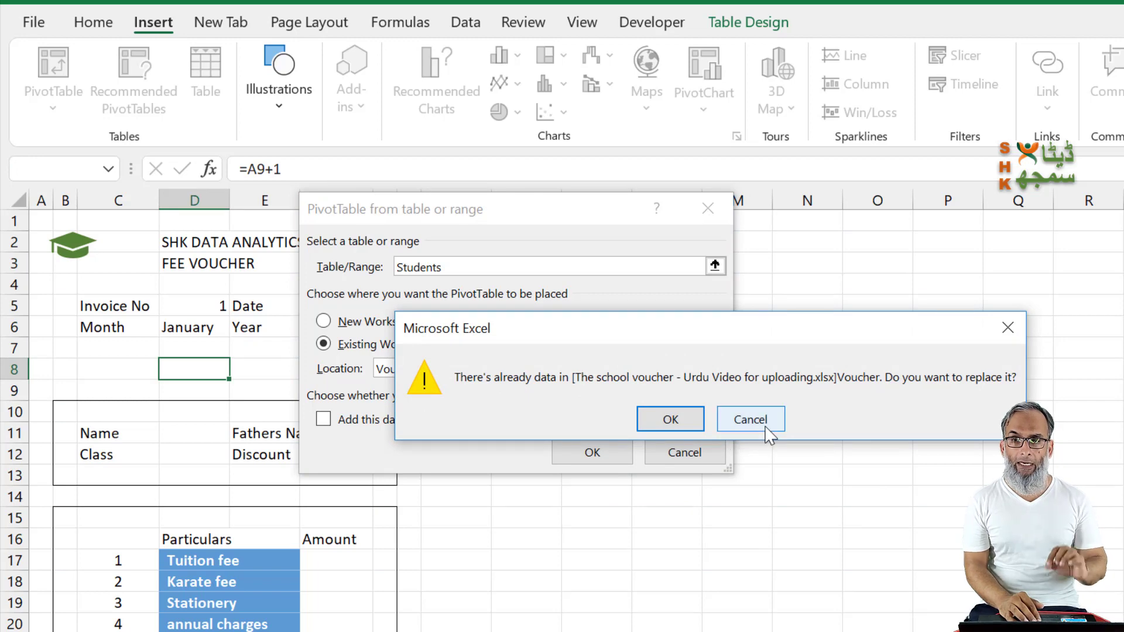
left_click(750, 419)
key("Escape")
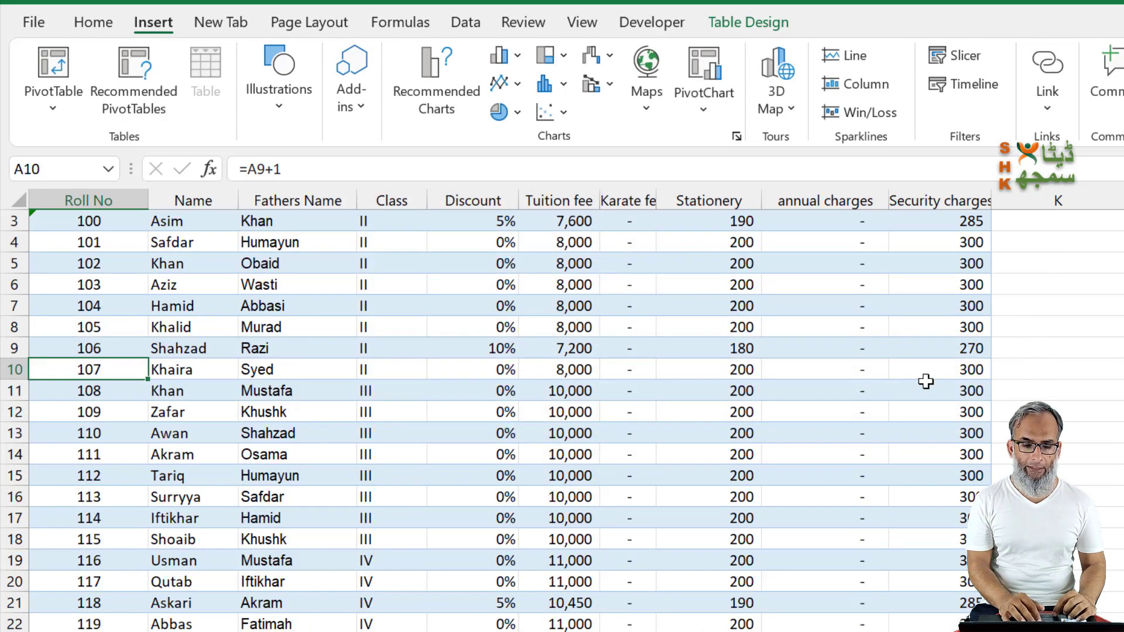
Step: Insert a PivotTable from the Students table at N3 of the existing Voucher sheet, with Roll No as its report filter
left_click(53, 64)
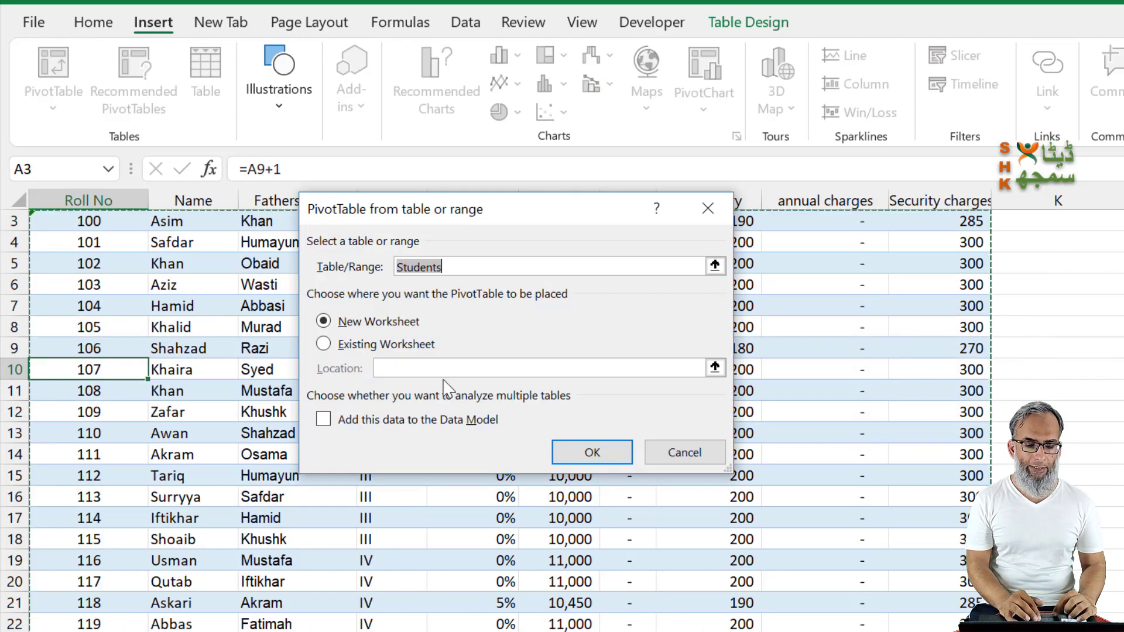
key("alt+e")
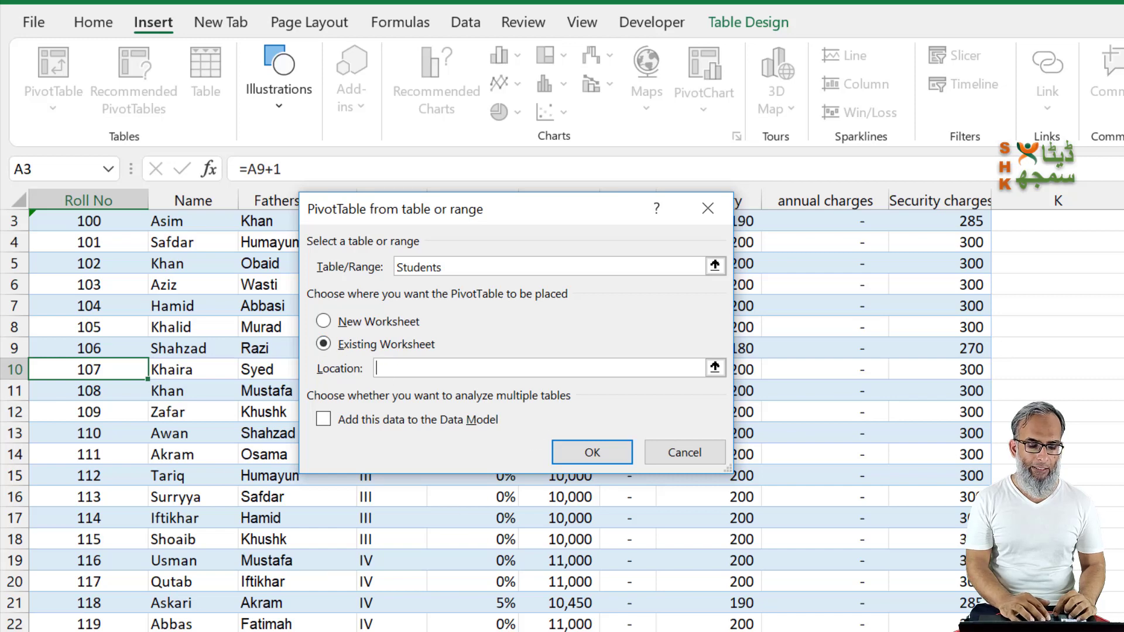
key("ctrl+Page_Down")
left_click(782, 263)
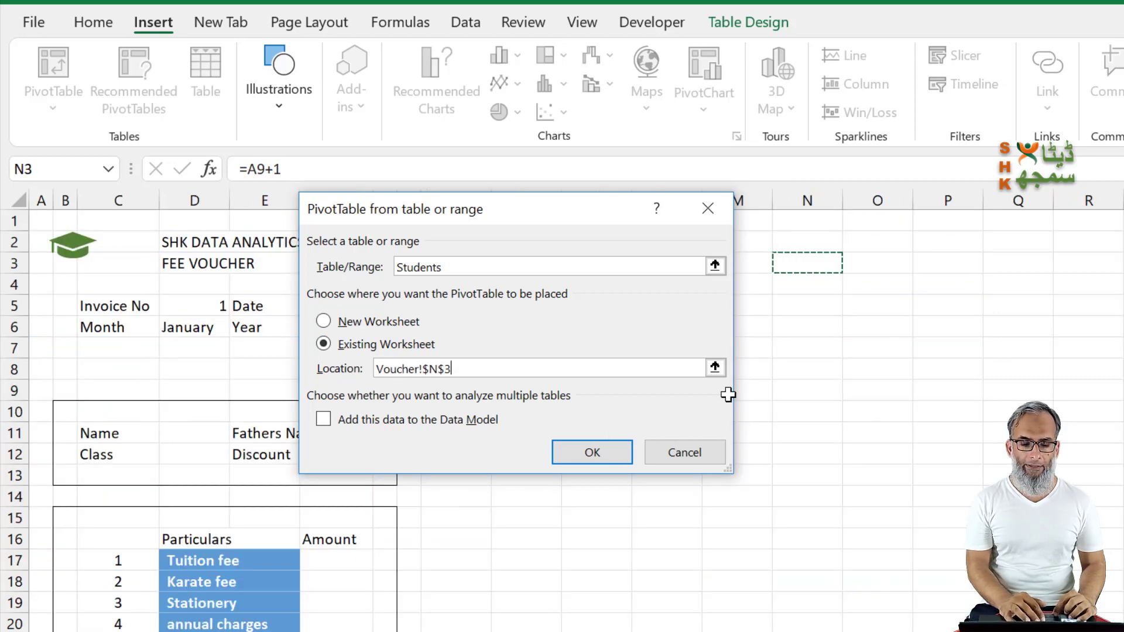
left_click(591, 452)
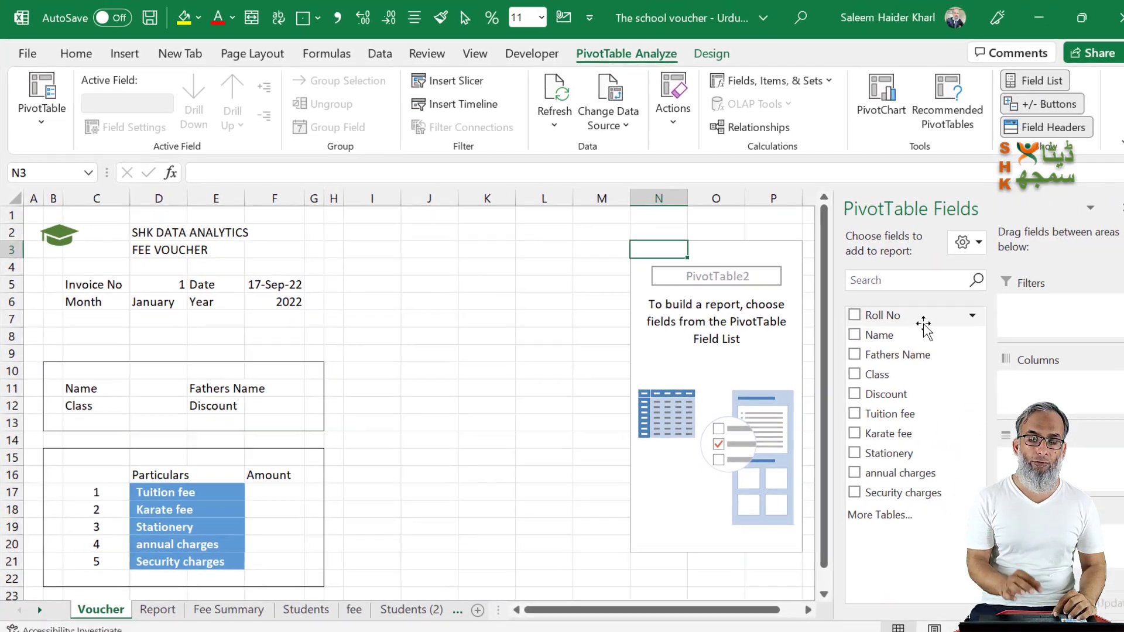
left_click_drag(907, 321, 1043, 329)
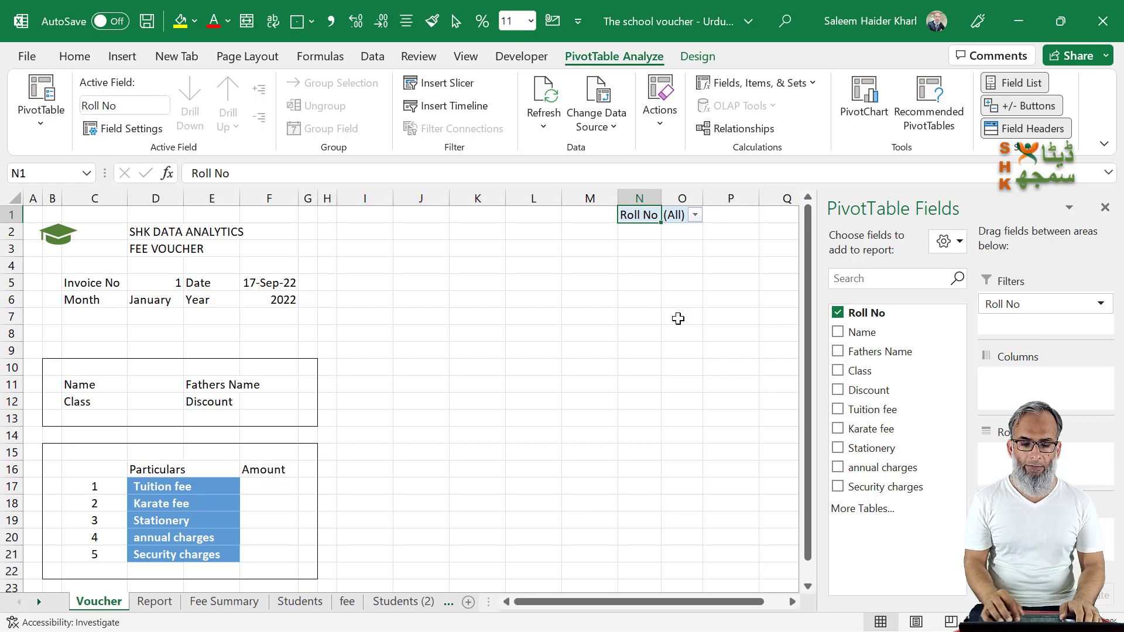
Step: Move the PivotTable's Roll No filter from N1:O1 to D8:E8 on the voucher
key("shift+Right")
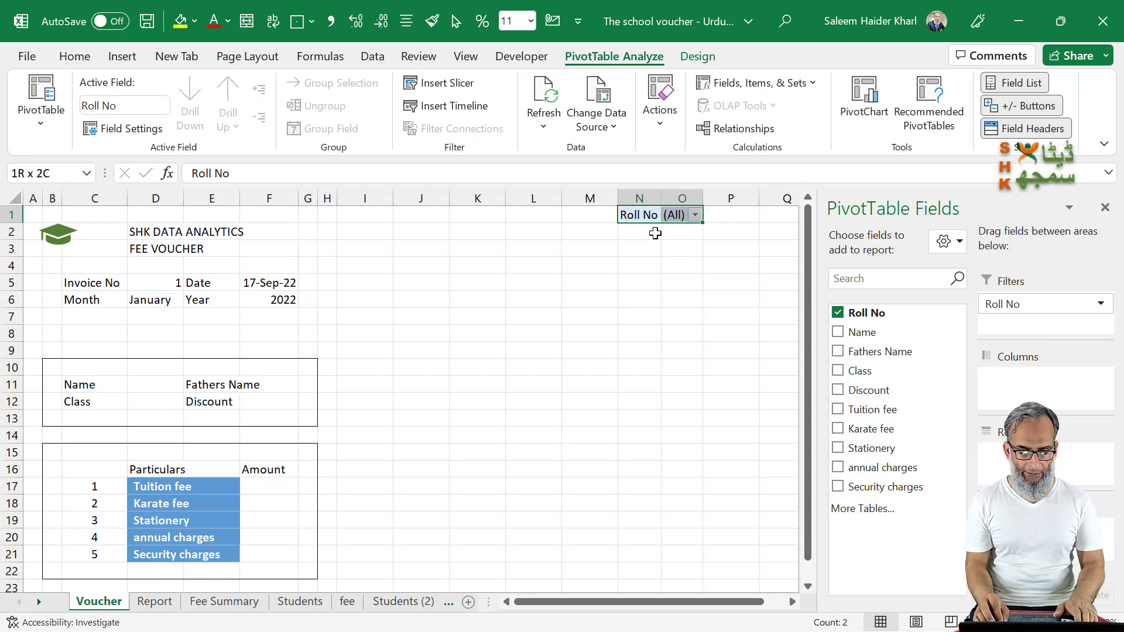
key("ctrl+c")
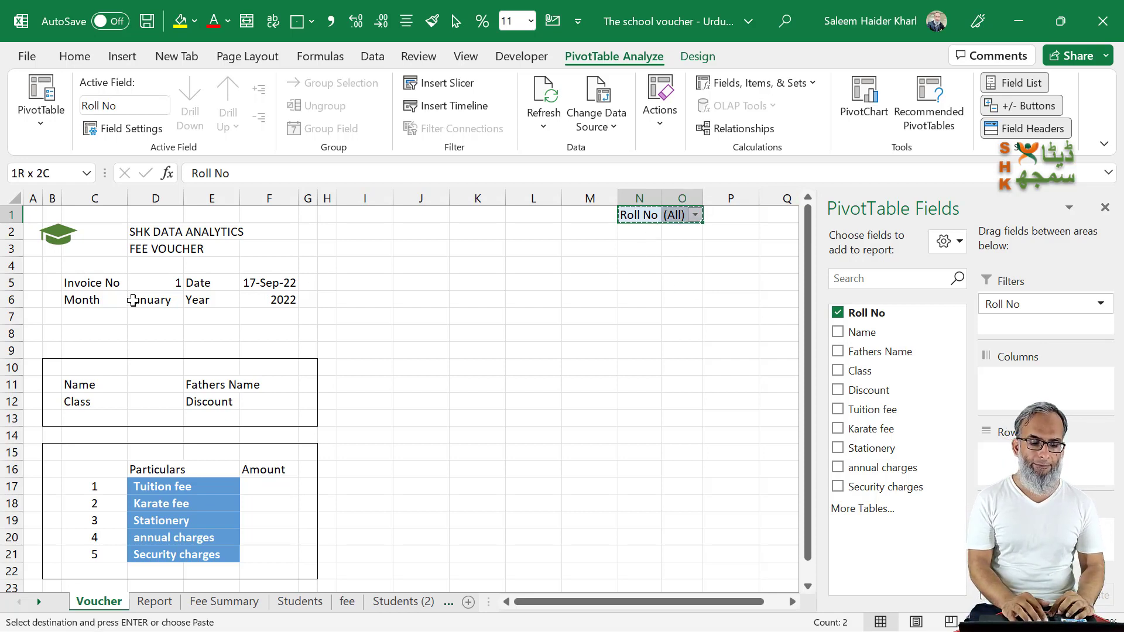
left_click(146, 335)
key("Return")
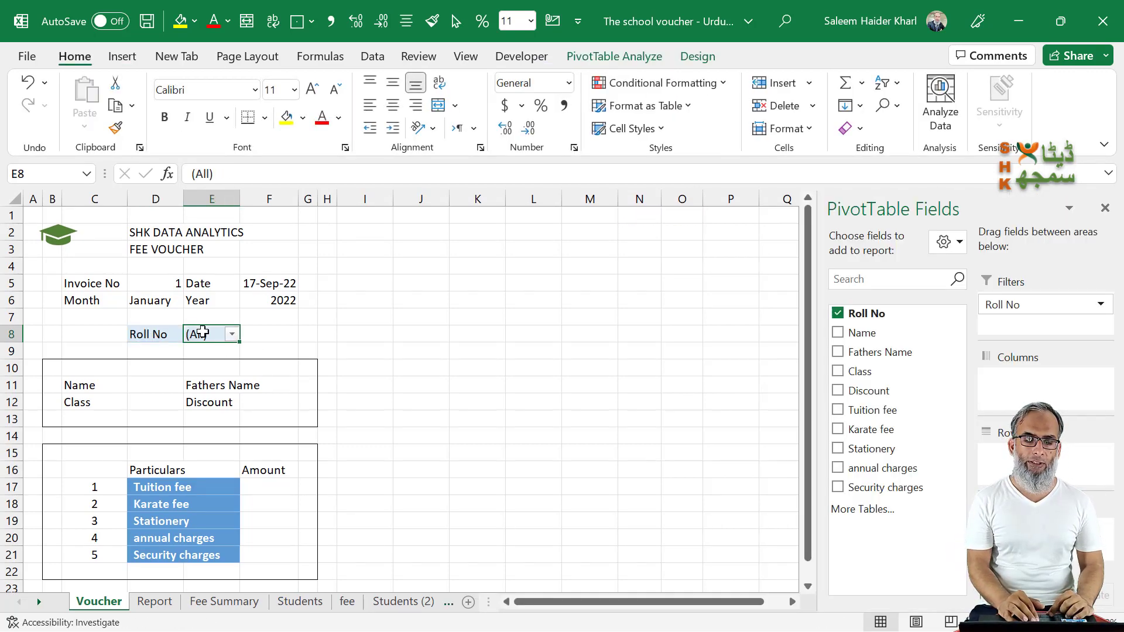
Step: Set the Roll No filter in E8 to 100
left_click(232, 334)
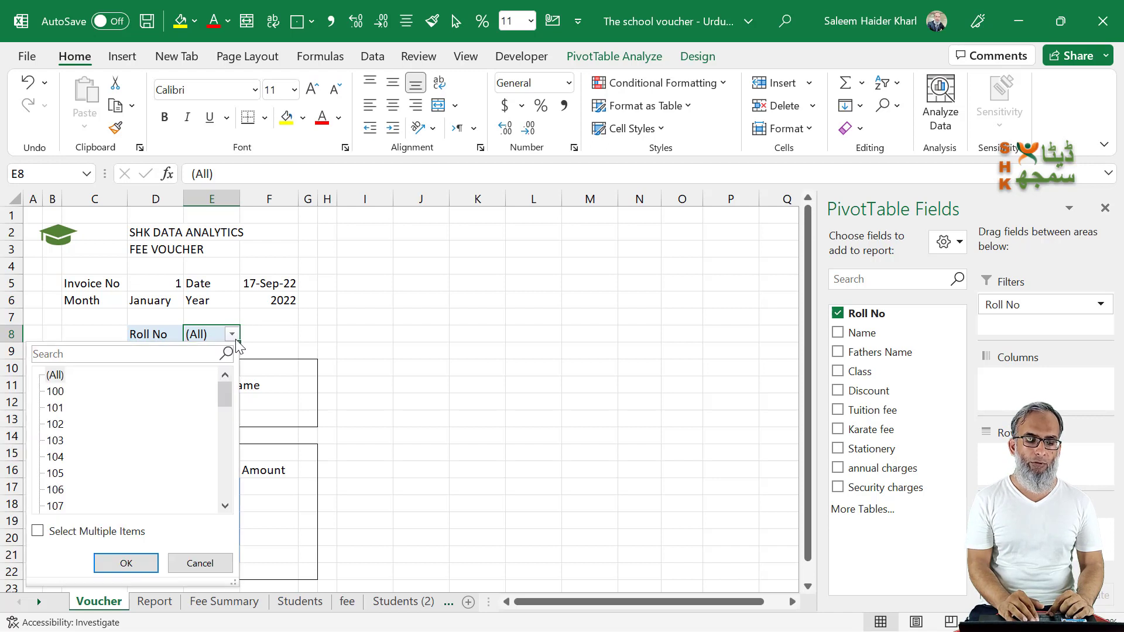
left_click(300, 339)
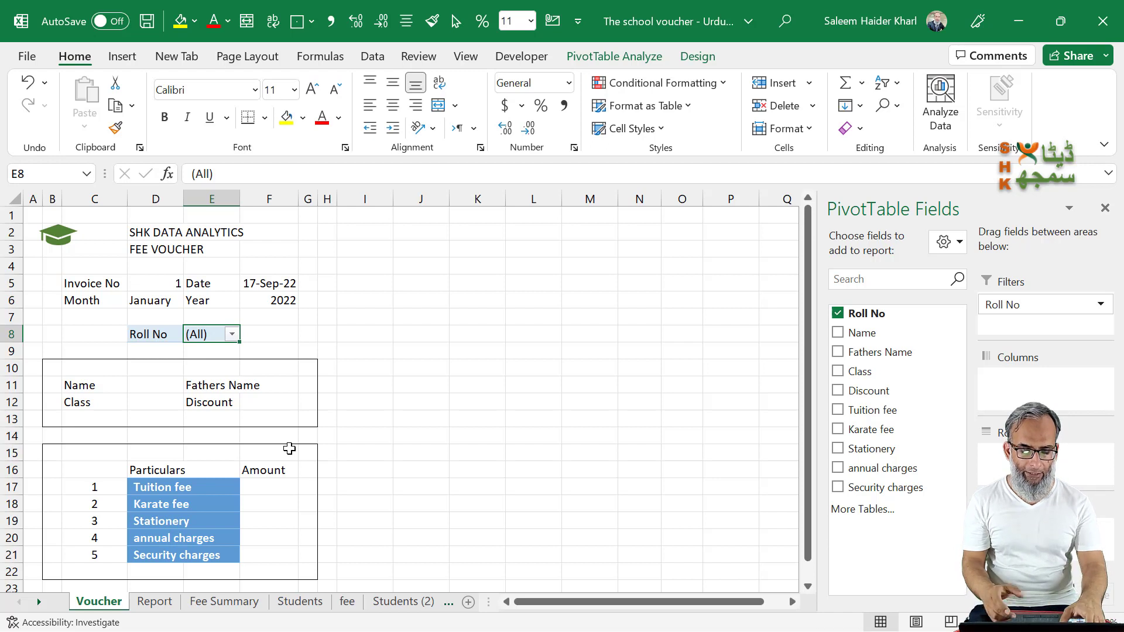
type("100")
key("Return")
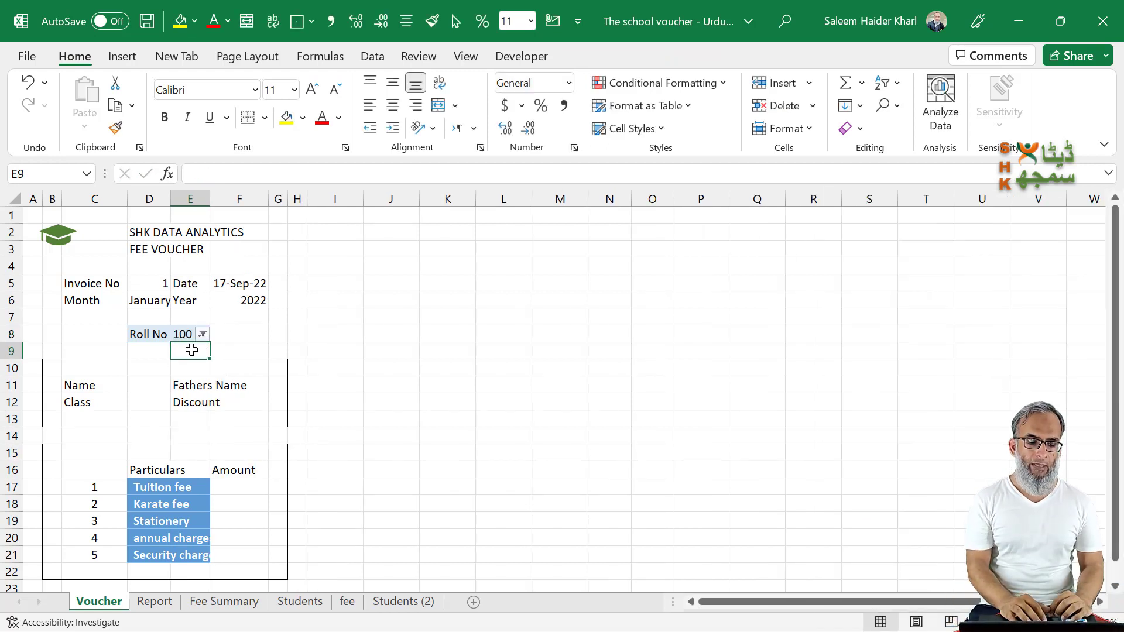
Step: Widen column E so the Security charges label fits within its fill
left_click(185, 334)
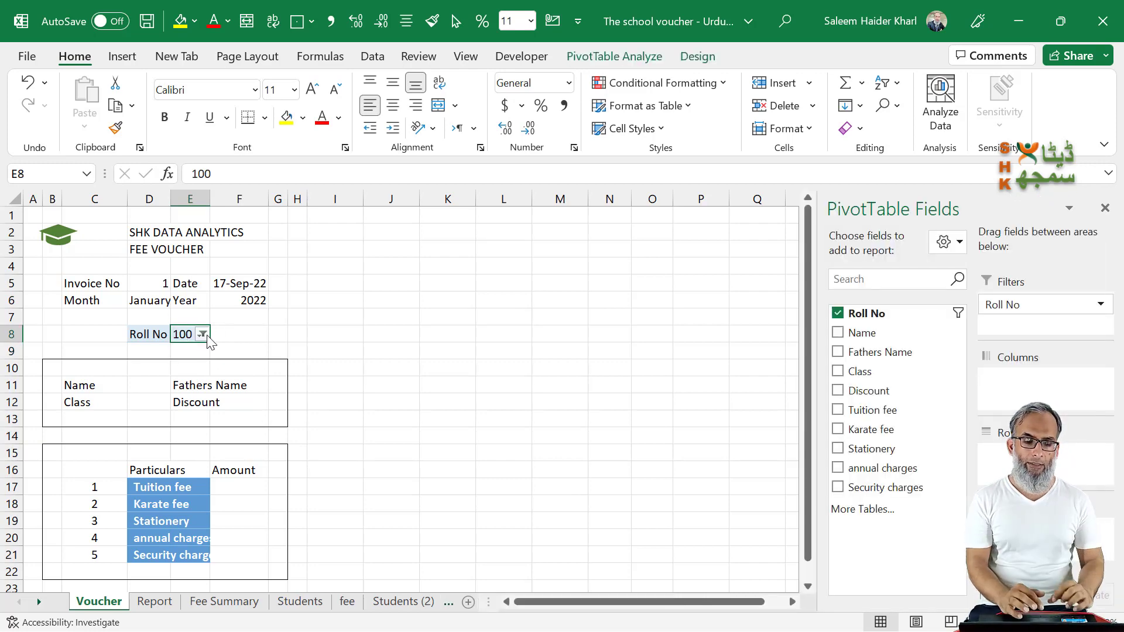
left_click_drag(210, 199, 245, 200)
left_click(154, 332)
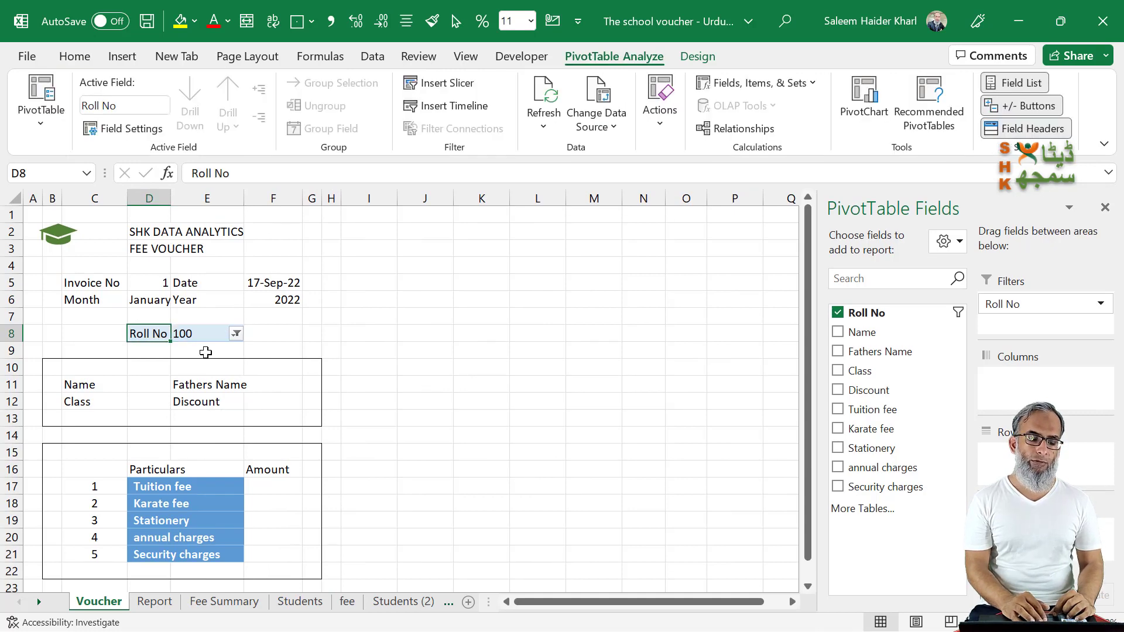
Step: Turn off autofitting of column widths on update in the options of the Roll No PivotTable
left_click(195, 335)
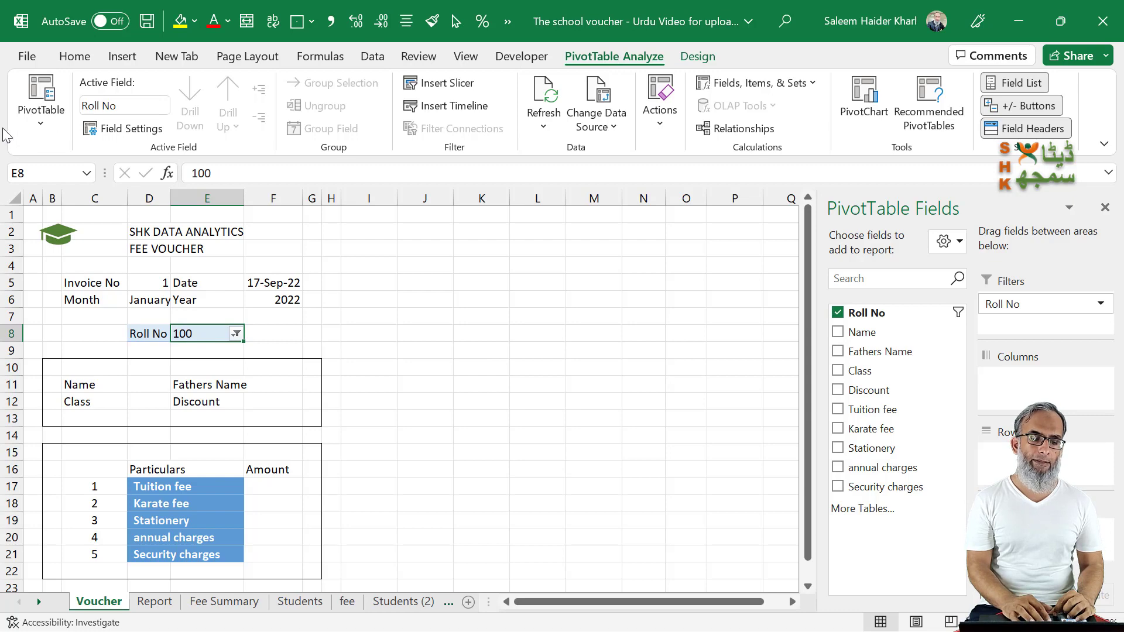
left_click(38, 126)
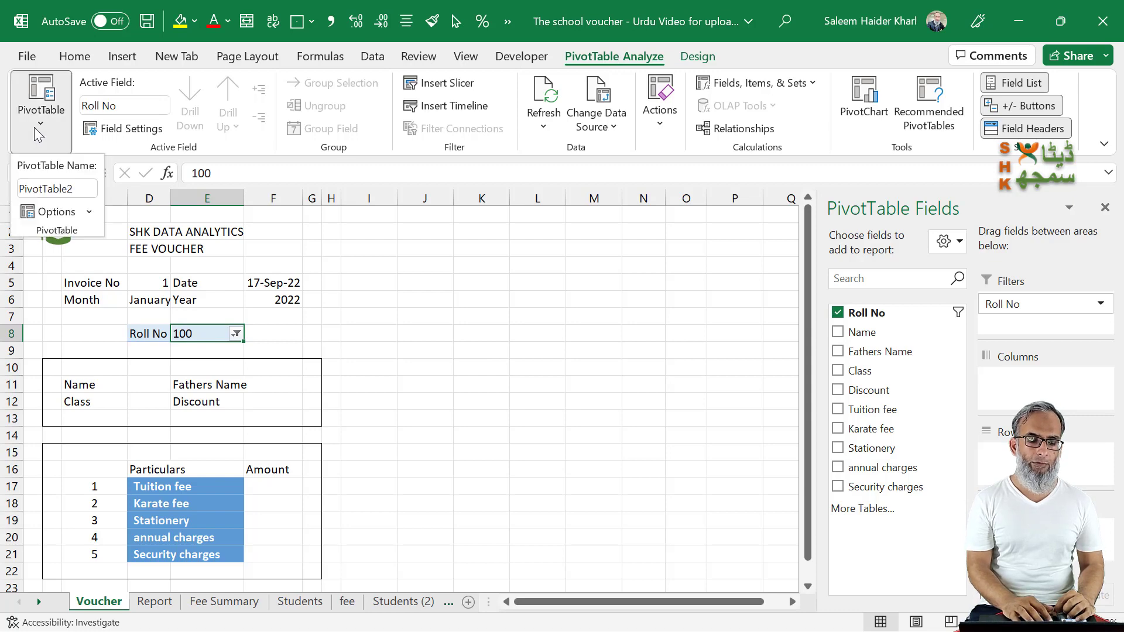
left_click(55, 212)
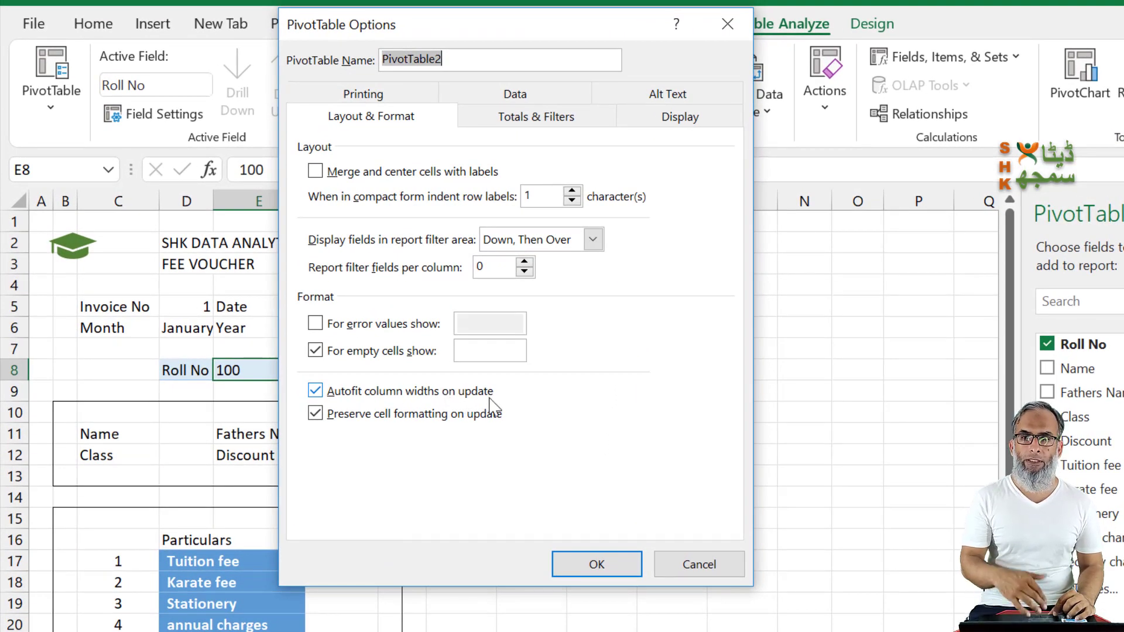
left_click(316, 392)
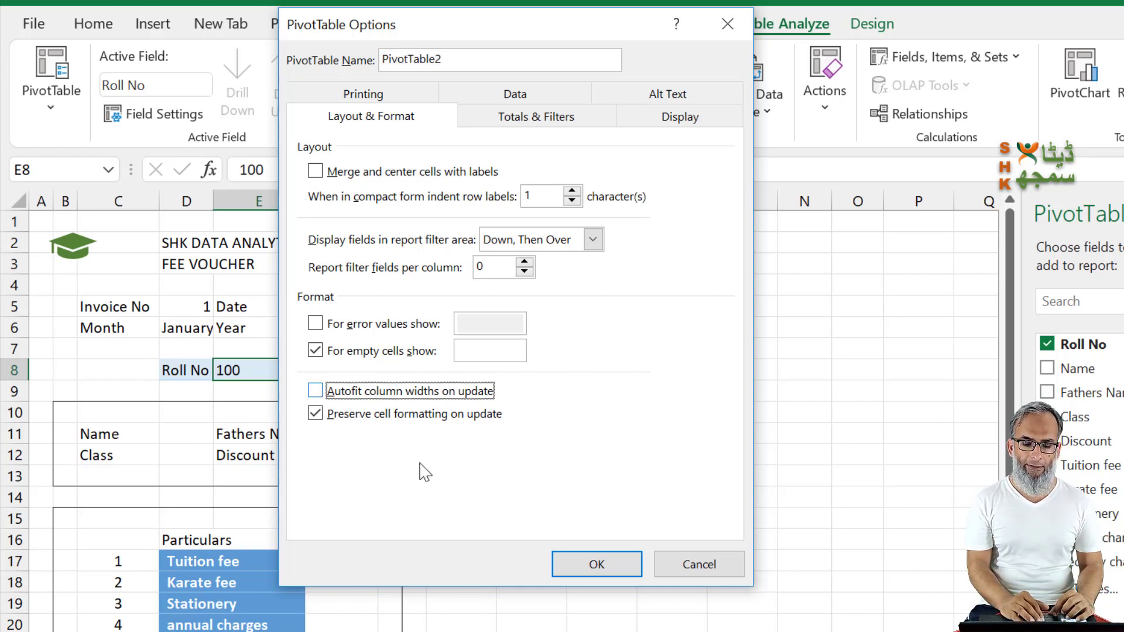
left_click(583, 565)
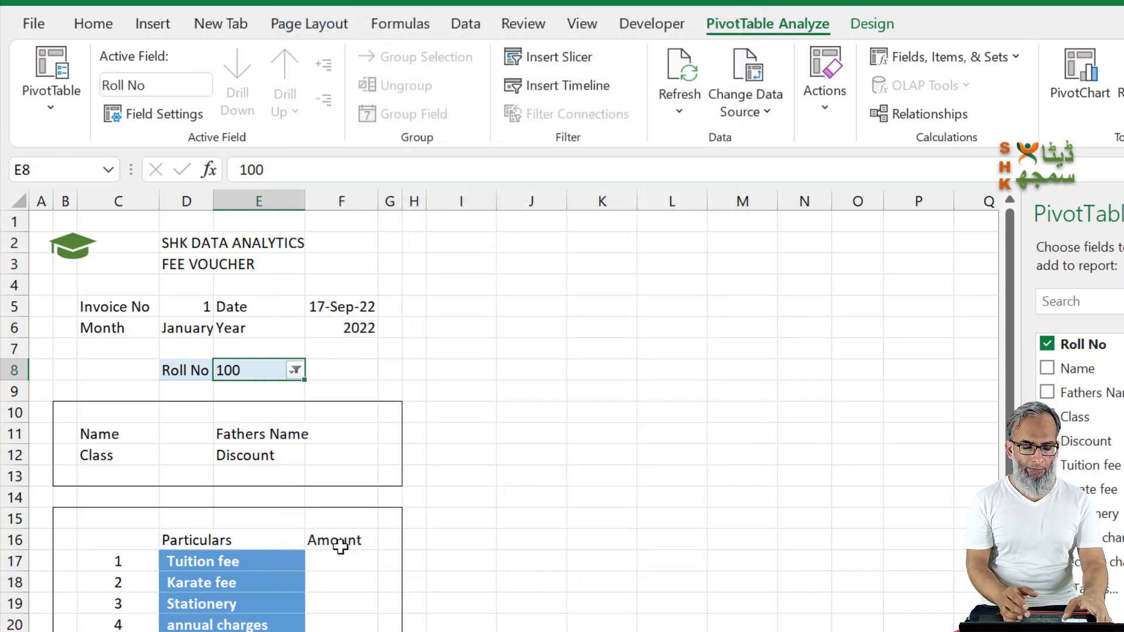
Step: Set the Roll No filter in E8 to 110 to test the fixed column widths
type("110")
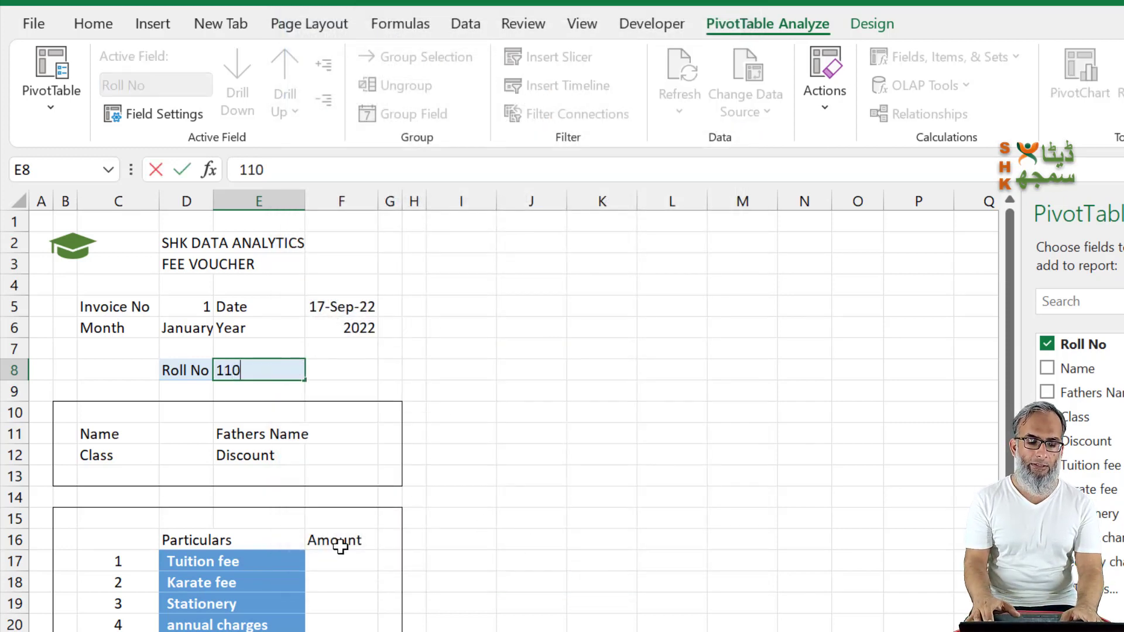
key("Return")
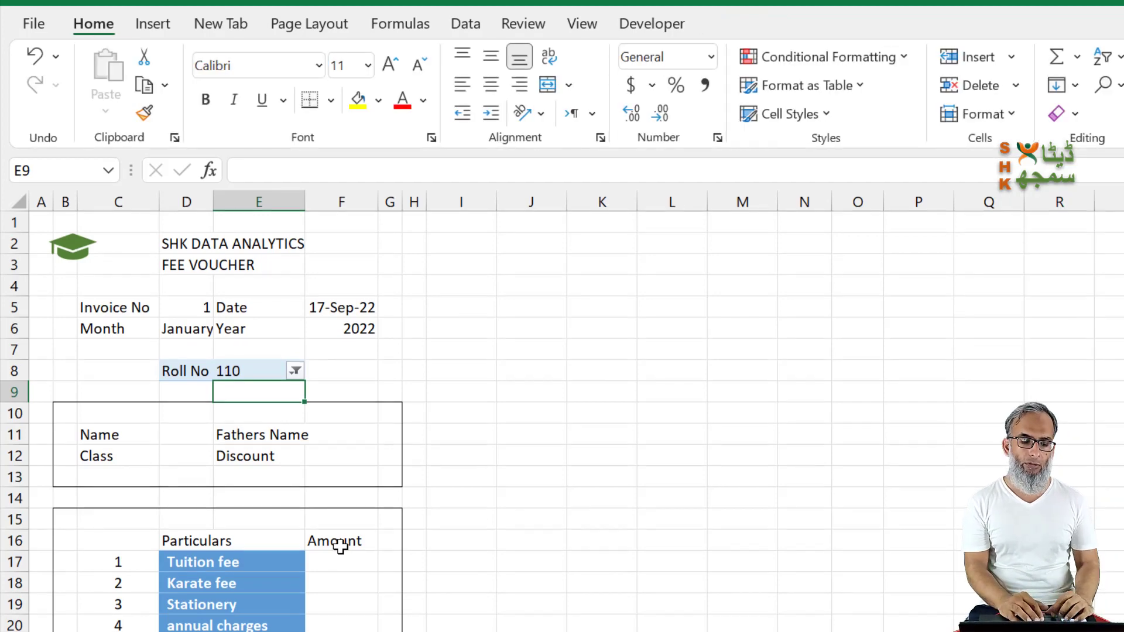
left_click(253, 371)
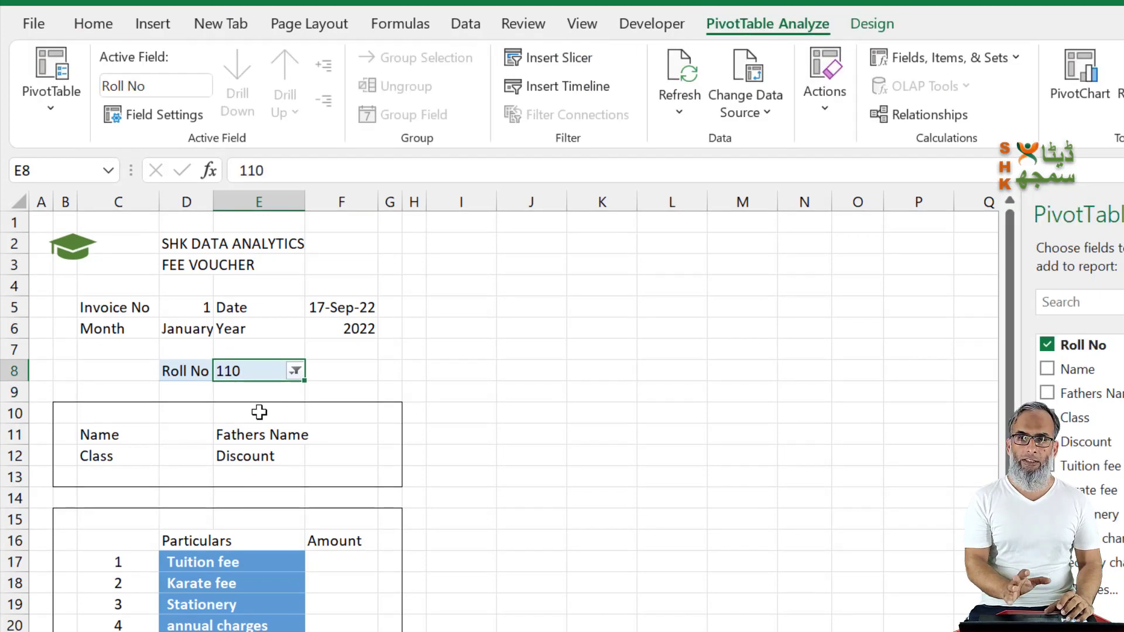
Step: Start a VLOOKUP formula in the Name cell D11 with the roll number cell as absolute lookup value $E$8
left_click(186, 439)
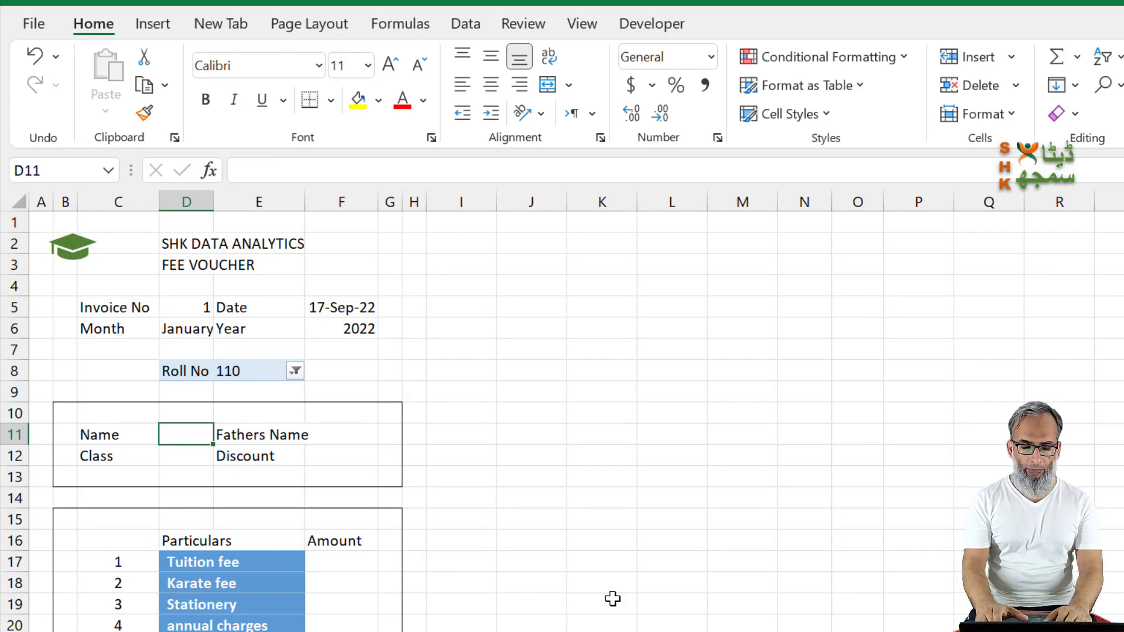
type("=")
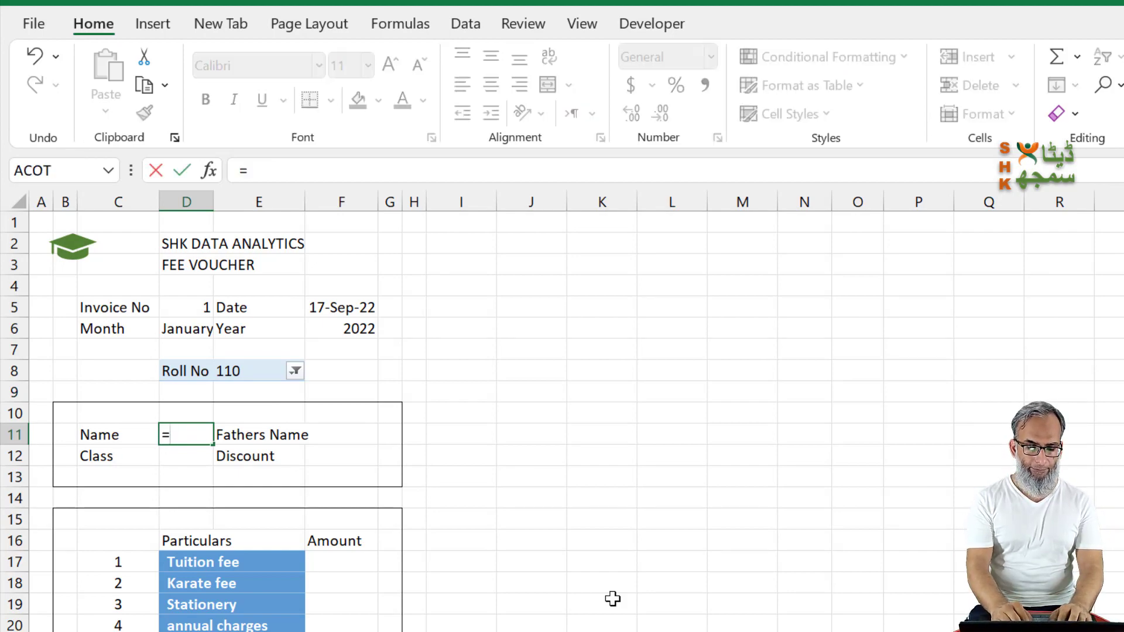
type("vlookup(")
key("Left")
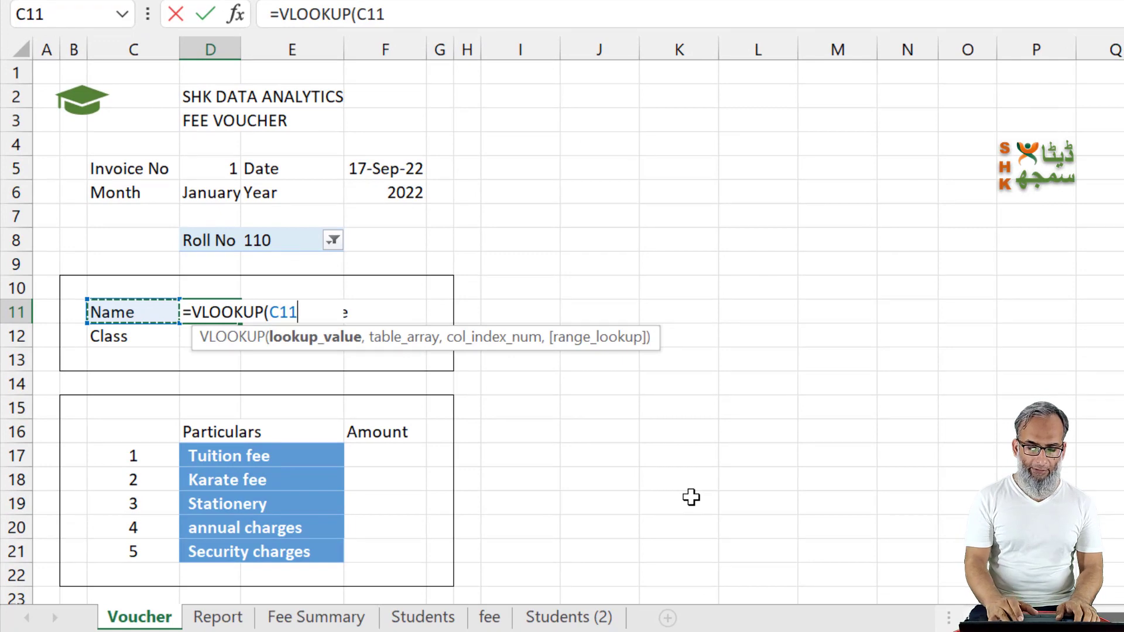
left_click(289, 238)
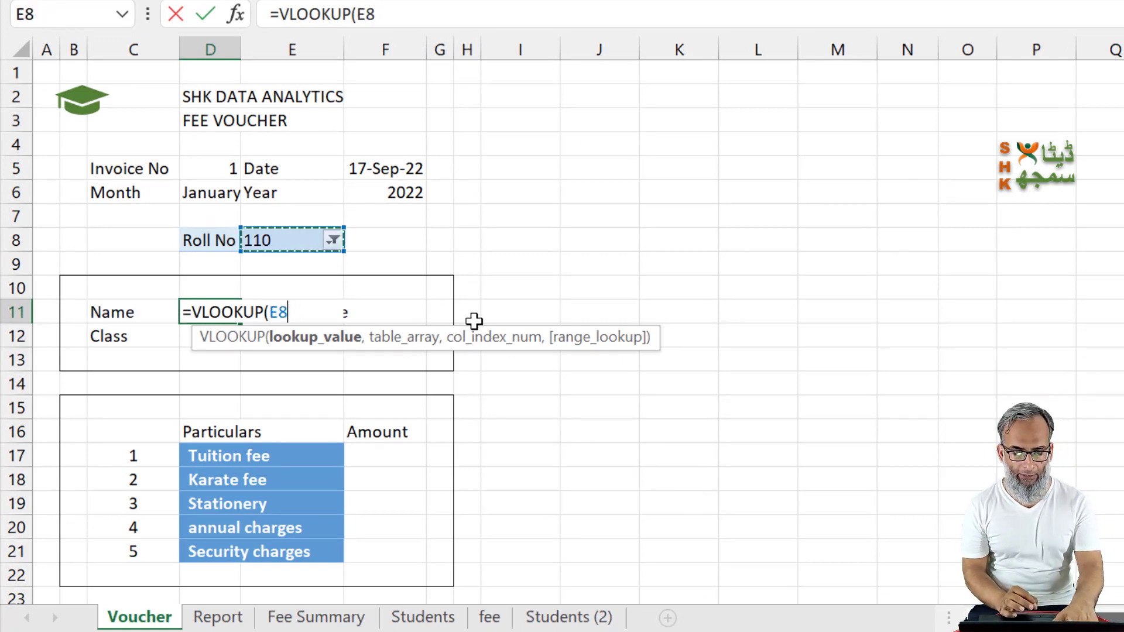
key("F4")
type(",")
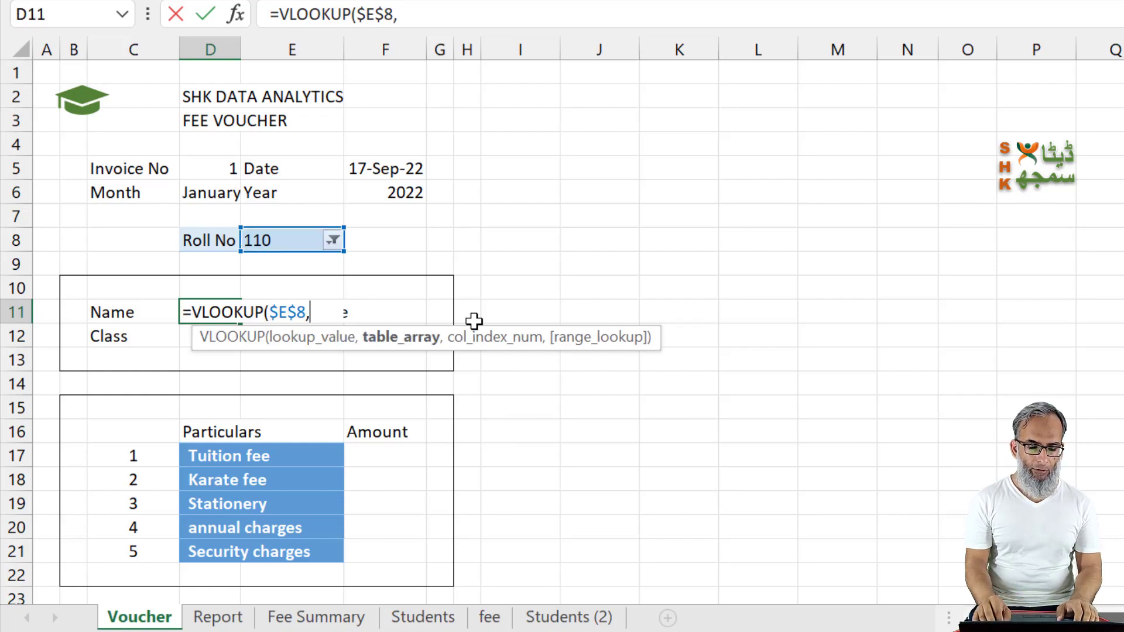
Step: Set the VLOOKUP table array to the whole Students table including its headers, Students[#All]
key("ctrl+Page_Down")
key("ctrl+Page_Down")
key("ctrl+Page_Down")
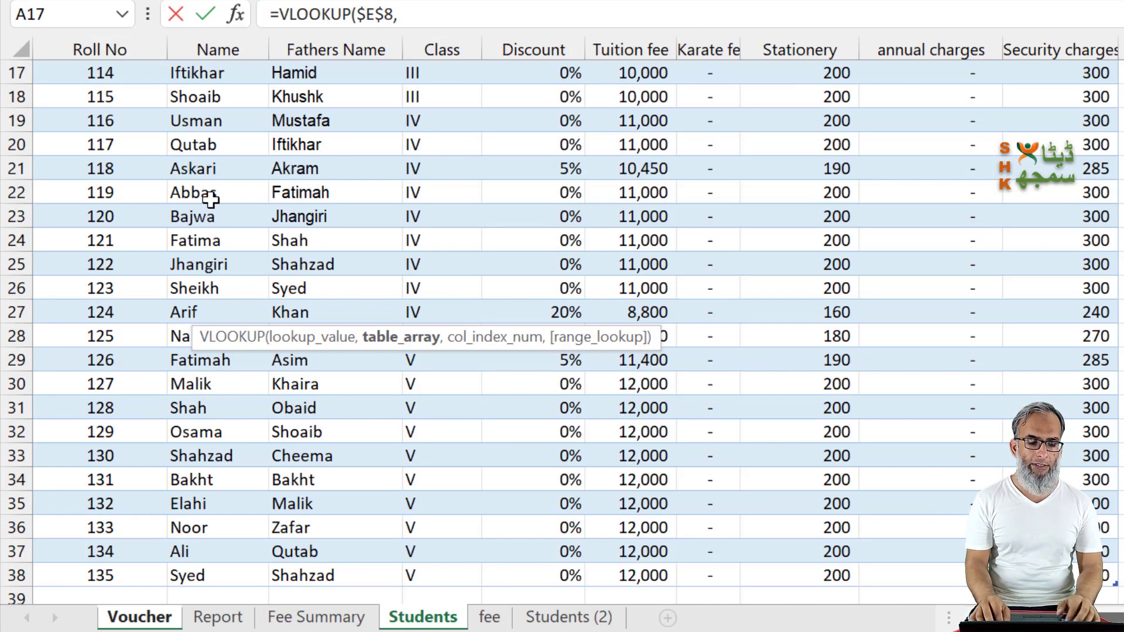
left_click(211, 199)
key("ctrl+Up")
key("Left")
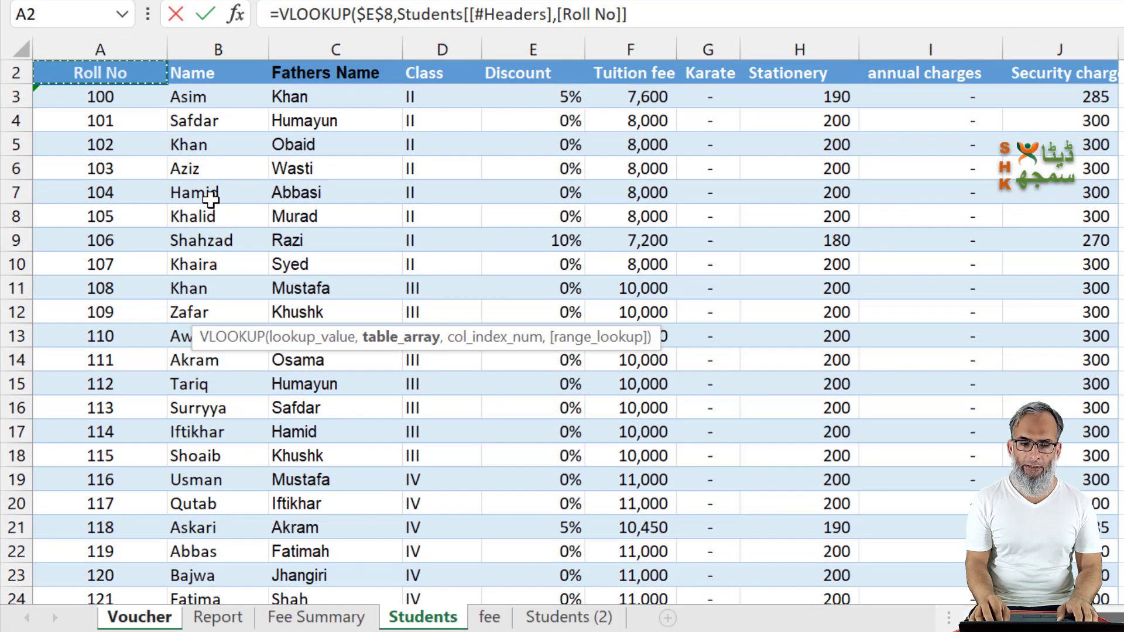
key("ctrl+shift+Right")
key("ctrl+shift+Down")
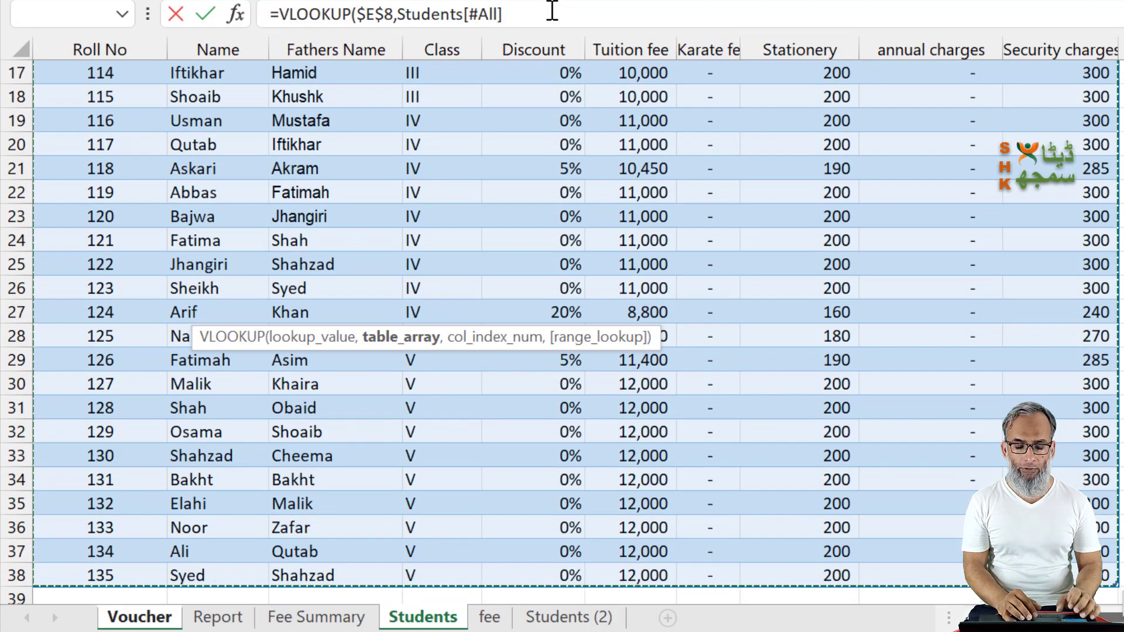
Step: Finish the D11 lookup with column index 2 and exact match 0
type(",")
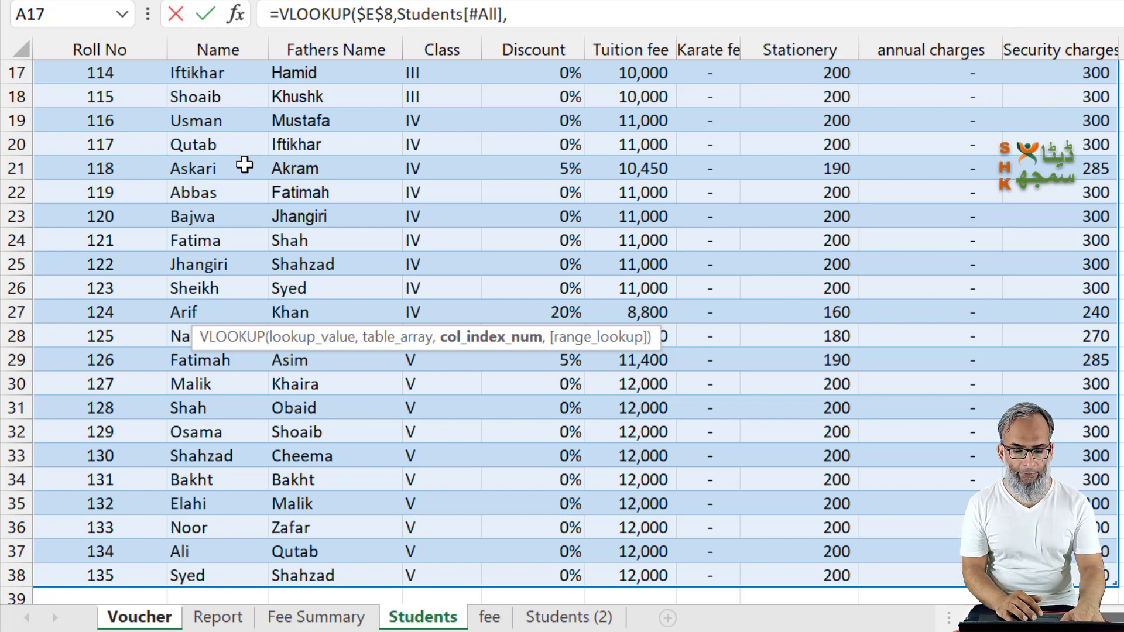
type(",")
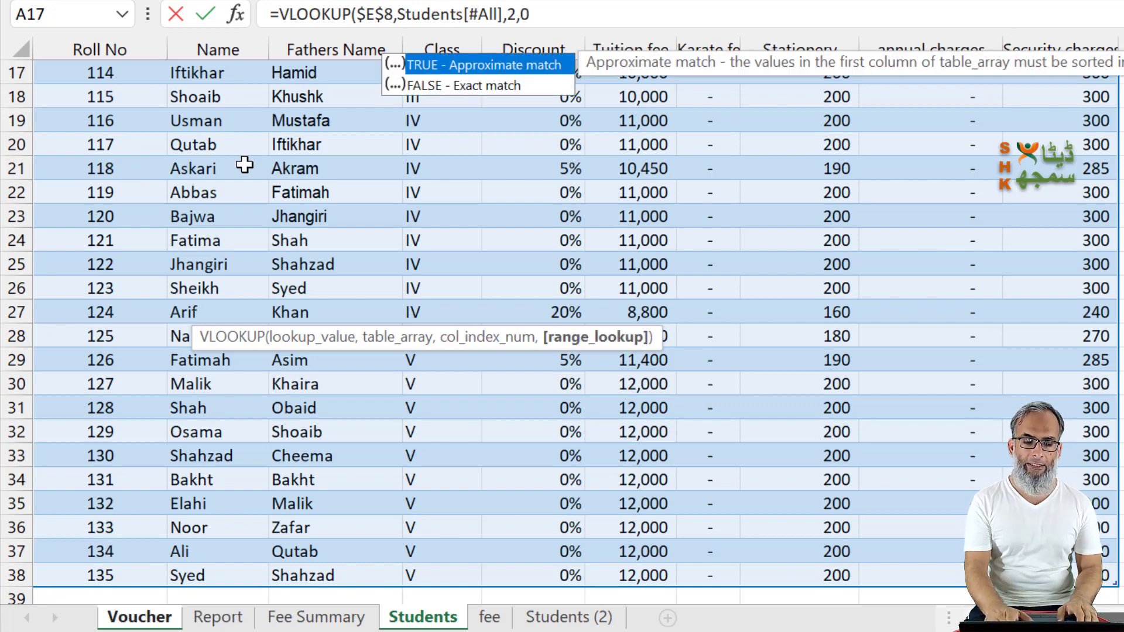
type("0")
key("Return")
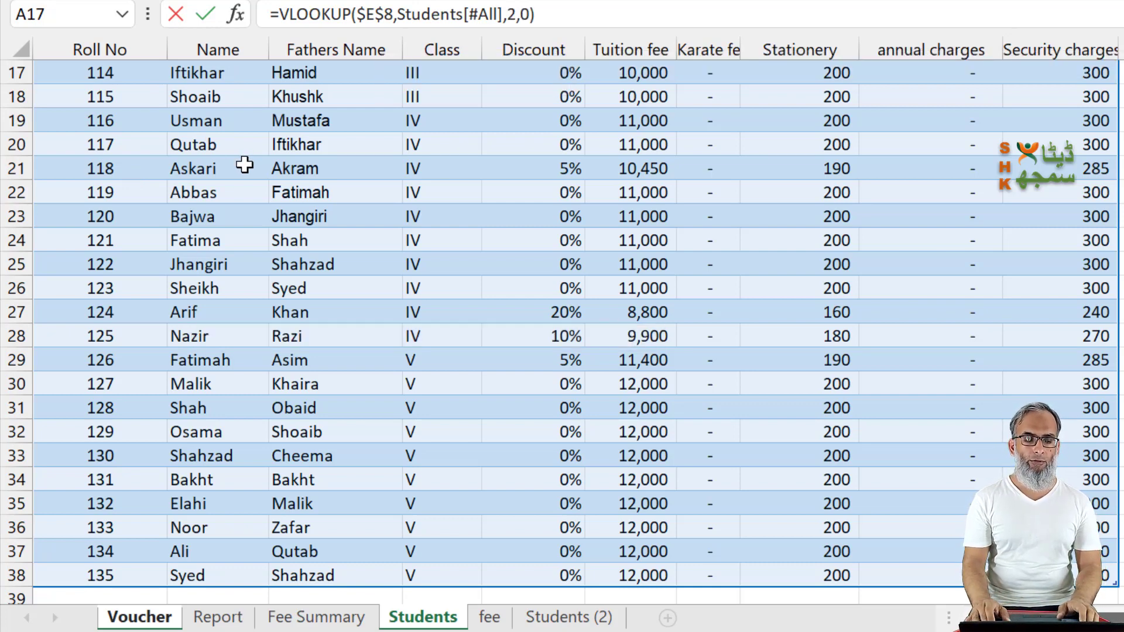
Step: Replace the column index in the D11 lookup with a MATCH function that looks up the Name label in C11
key("Up")
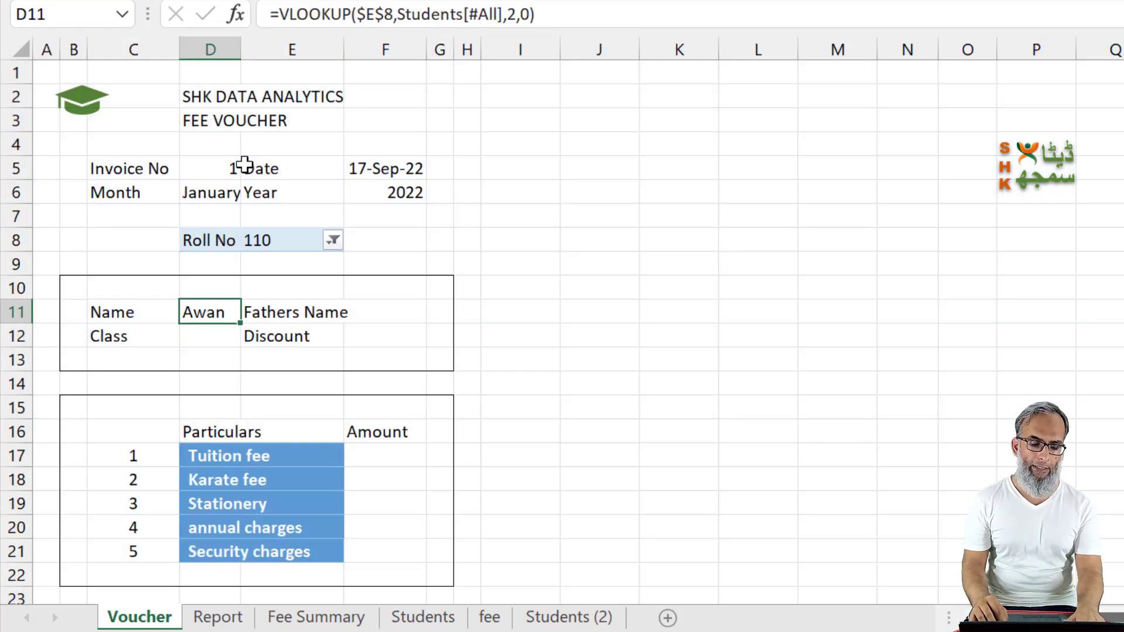
key("F2")
key("Left")
key("Left")
key("Left")
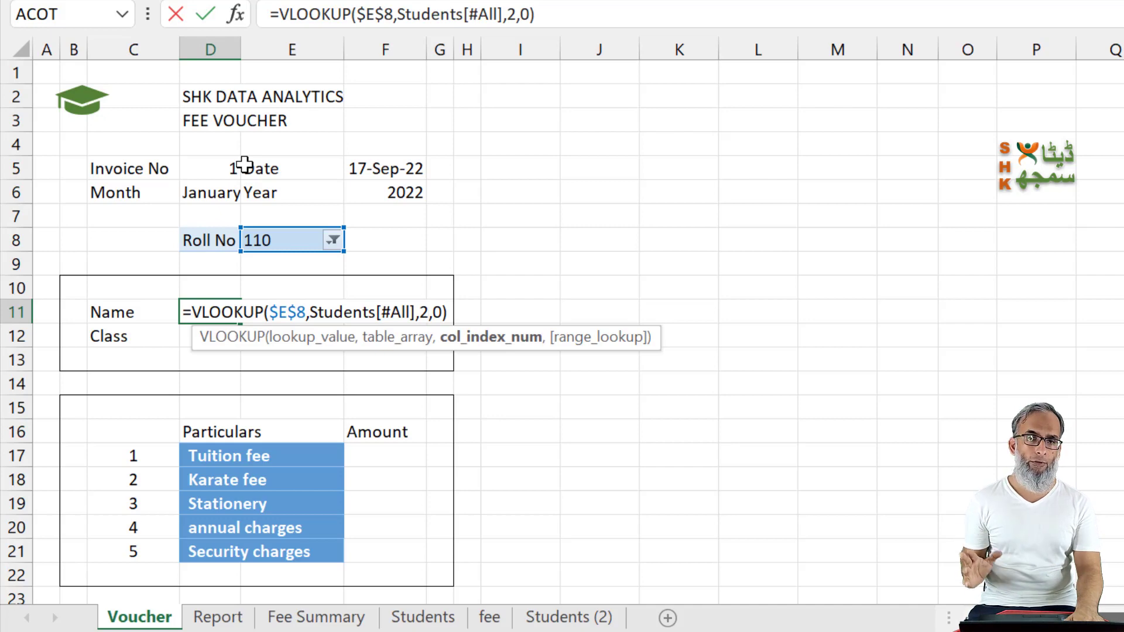
key("BackSpace")
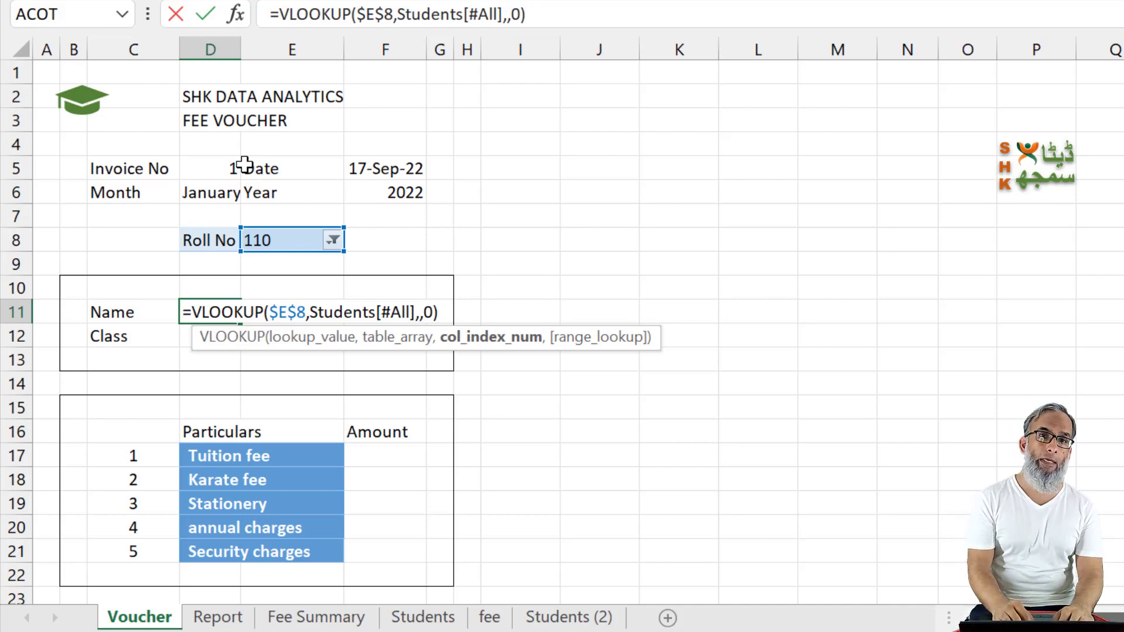
type("mat")
key("Tab")
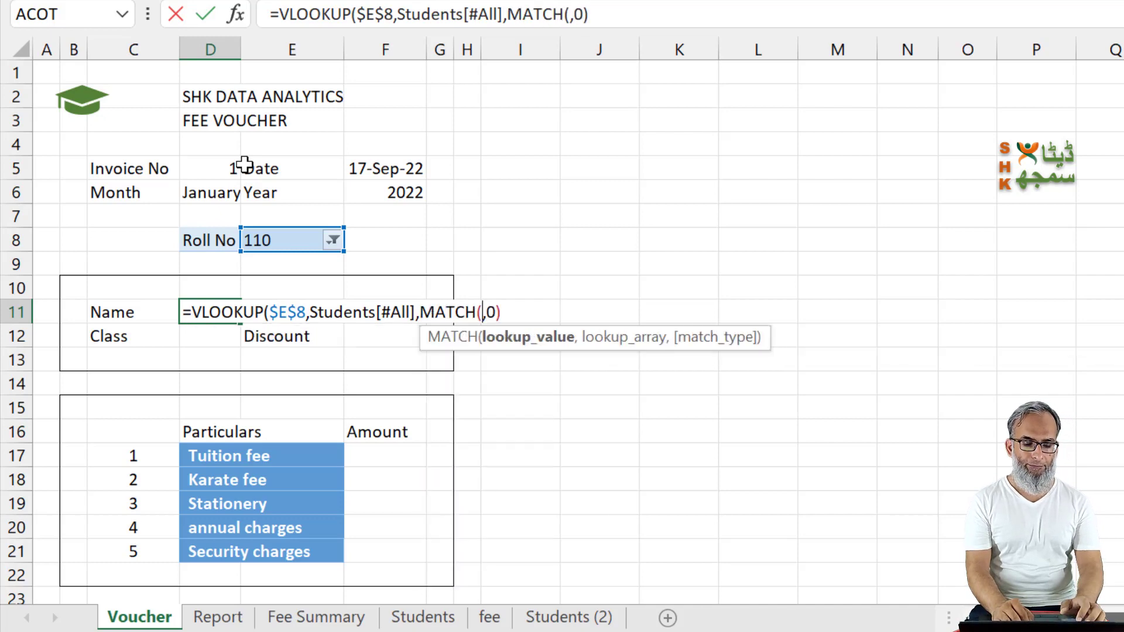
left_click(126, 310)
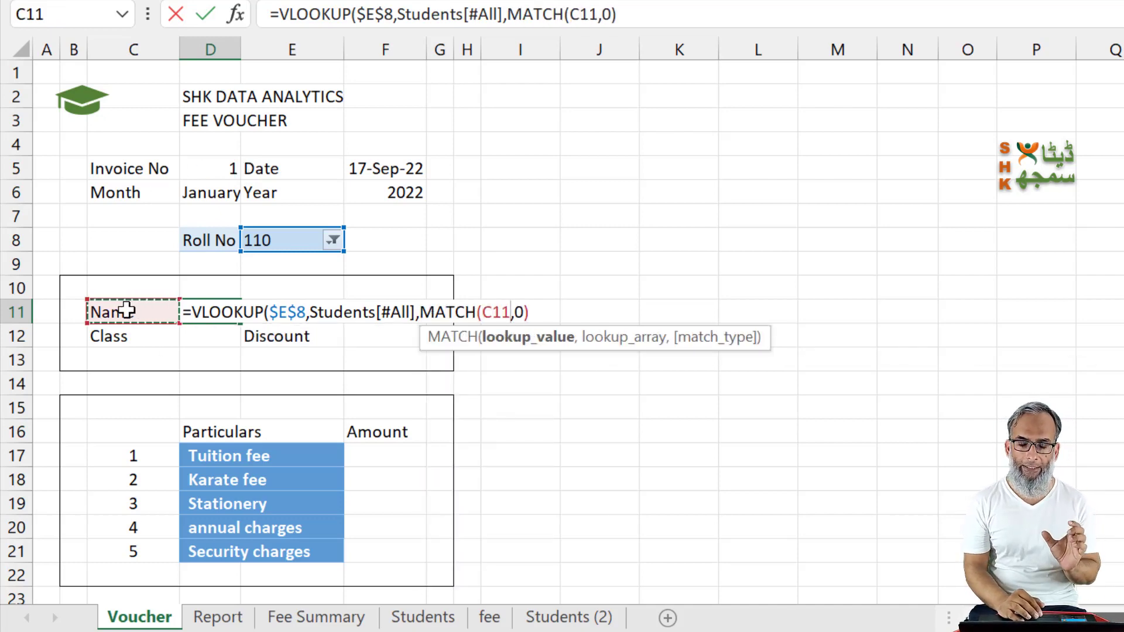
type(",")
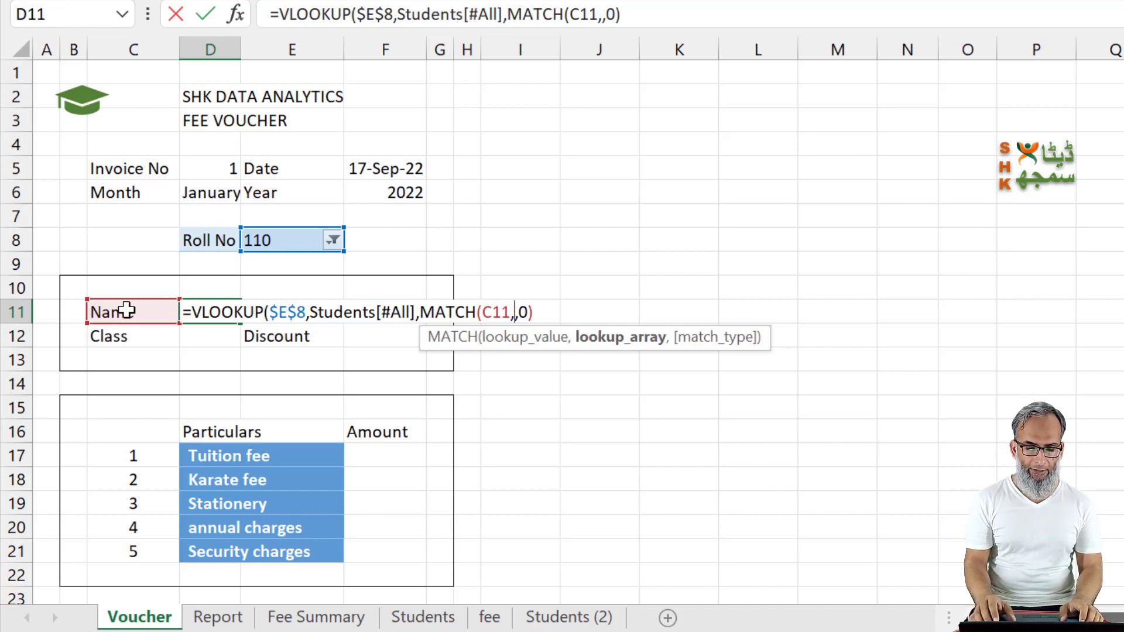
Step: Complete the MATCH with the Students table header row, Students[#Headers], and match type 0
key("ctrl+Page_Down")
key("ctrl+Page_Down")
key("ctrl+Page_Down")
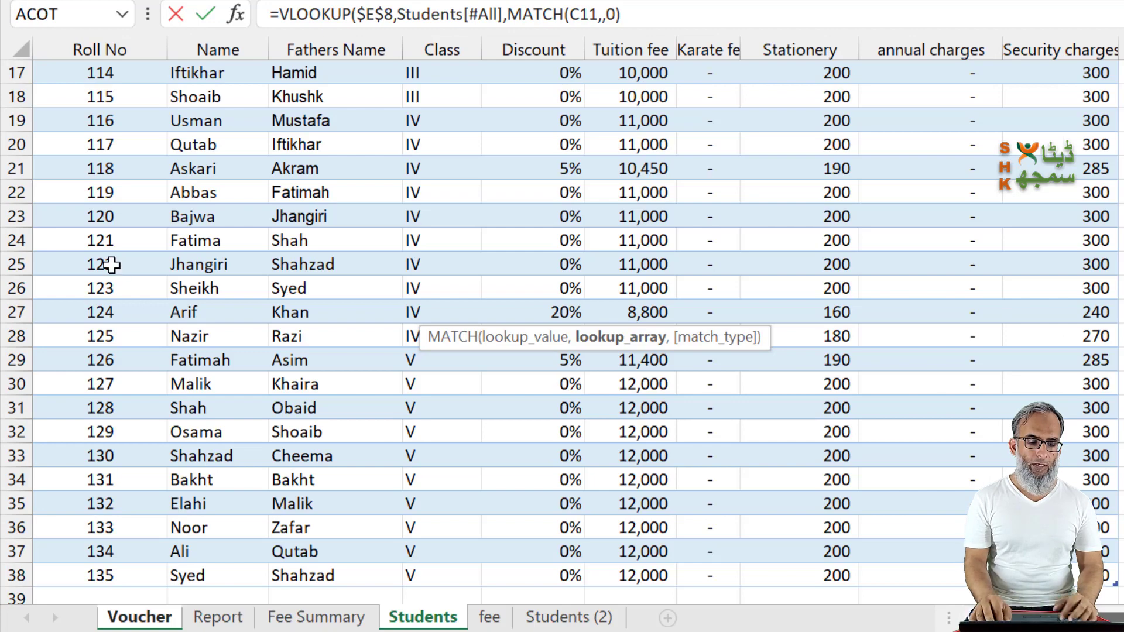
left_click(111, 264)
key("ctrl+Up")
key("ctrl+shift+Right")
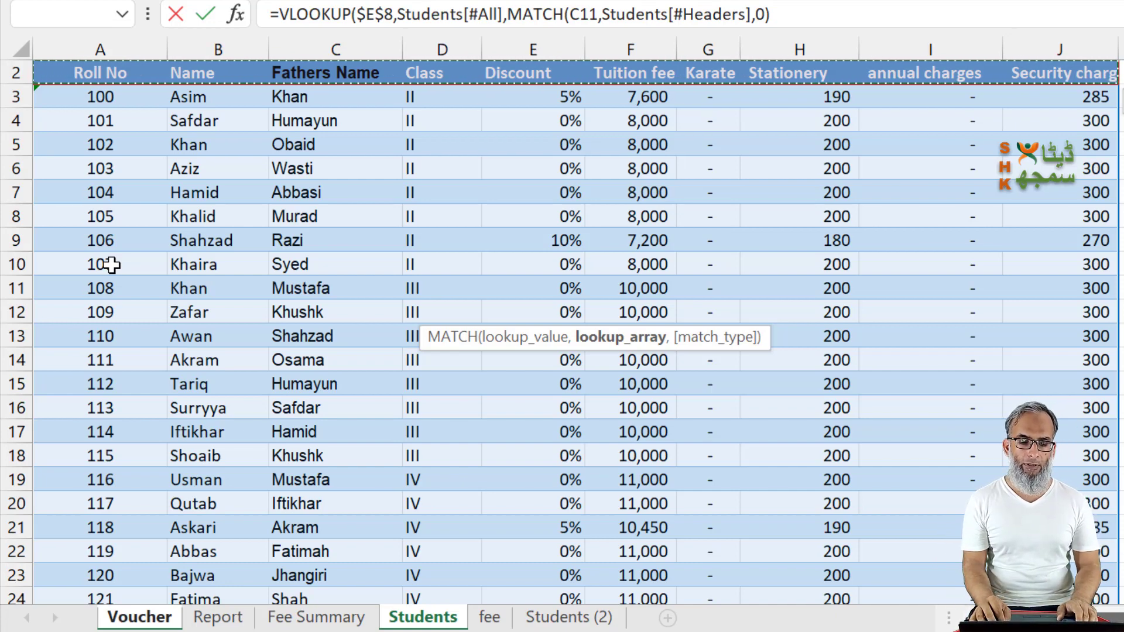
type(",")
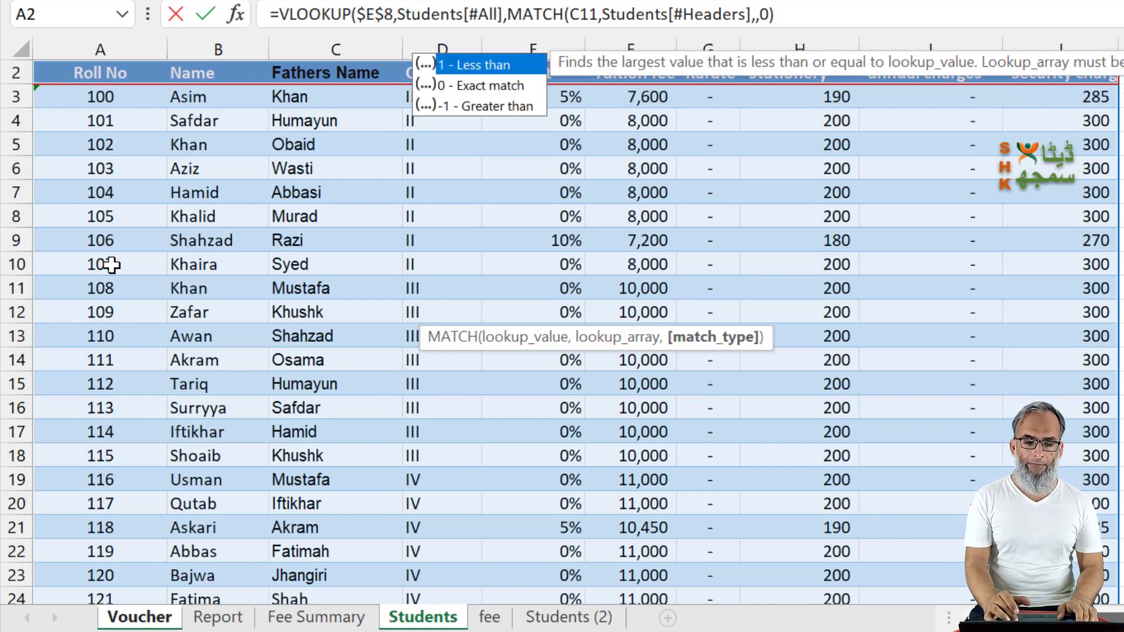
type("0)")
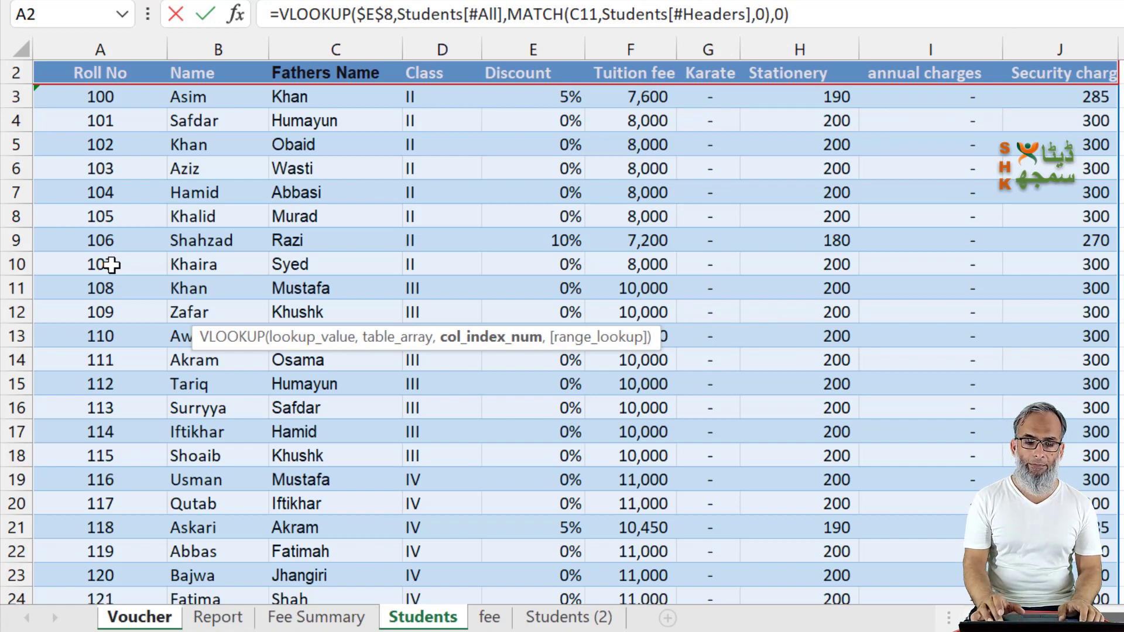
key("Return")
Step: Copy the D11 lookup formula into D12, F11 and F12 for Class, Fathers Name and Discount
key("Up")
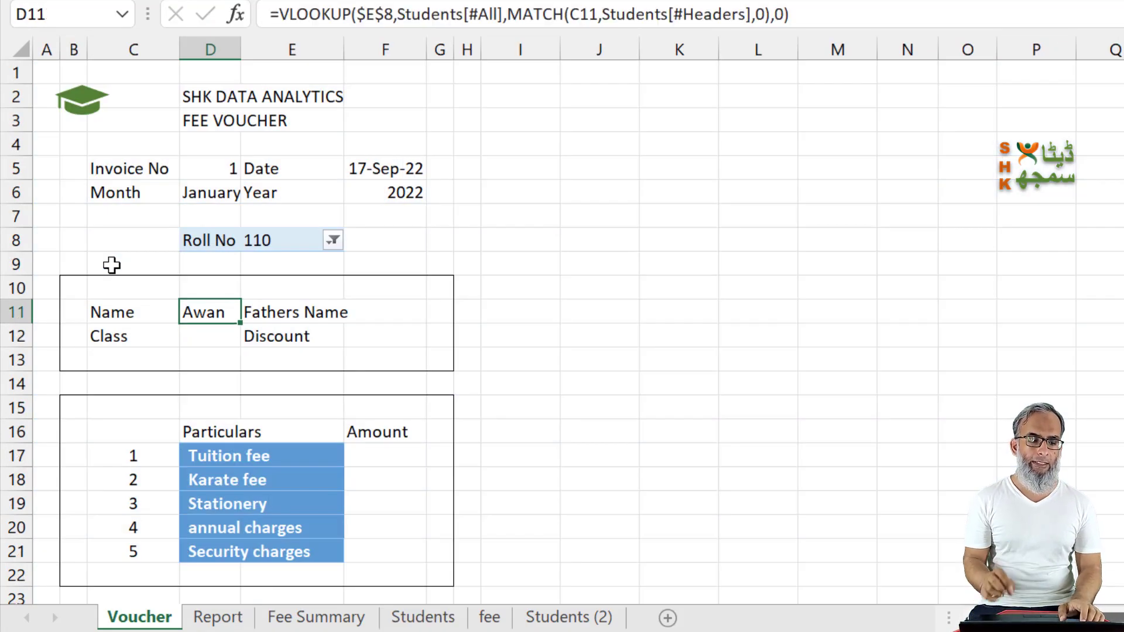
key("ctrl+c")
key("Down")
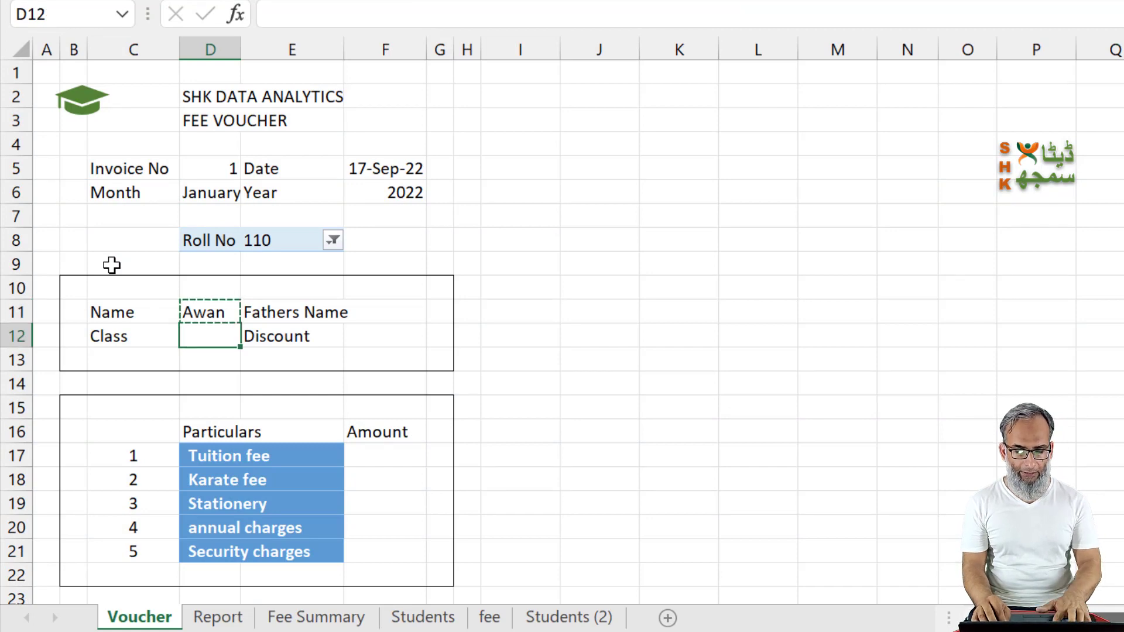
key("ctrl+v")
key("Right")
key("Right")
key("Up")
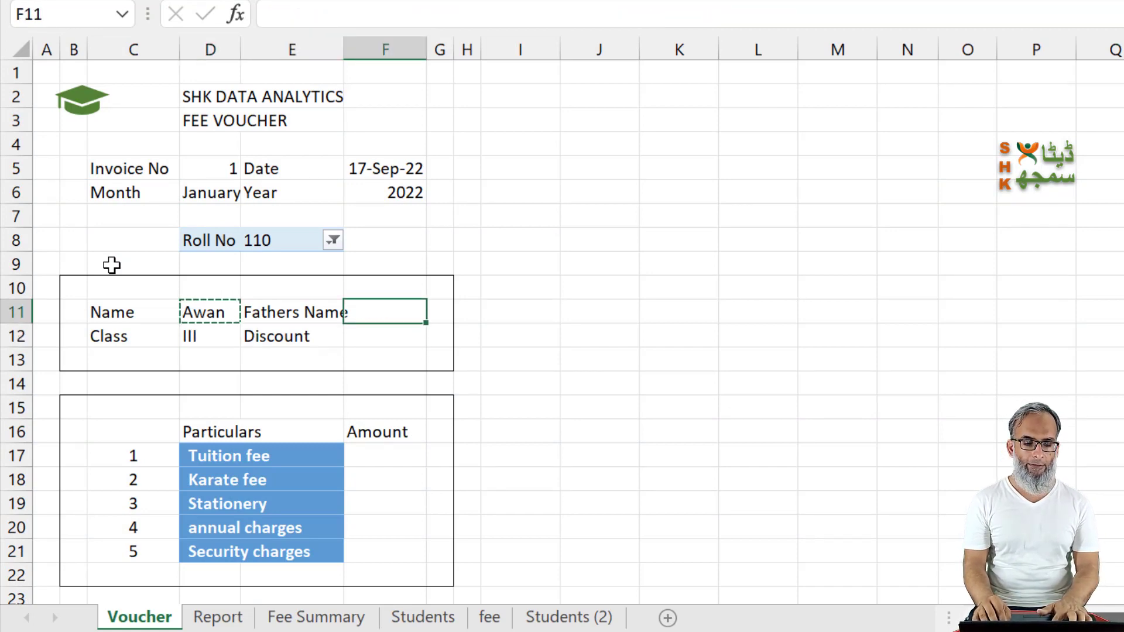
key("ctrl+v")
key("Down")
key("ctrl+v")
Step: Paste the copied lookup formula into the Tuition fee amount cell F17
key("Up")
key("Left")
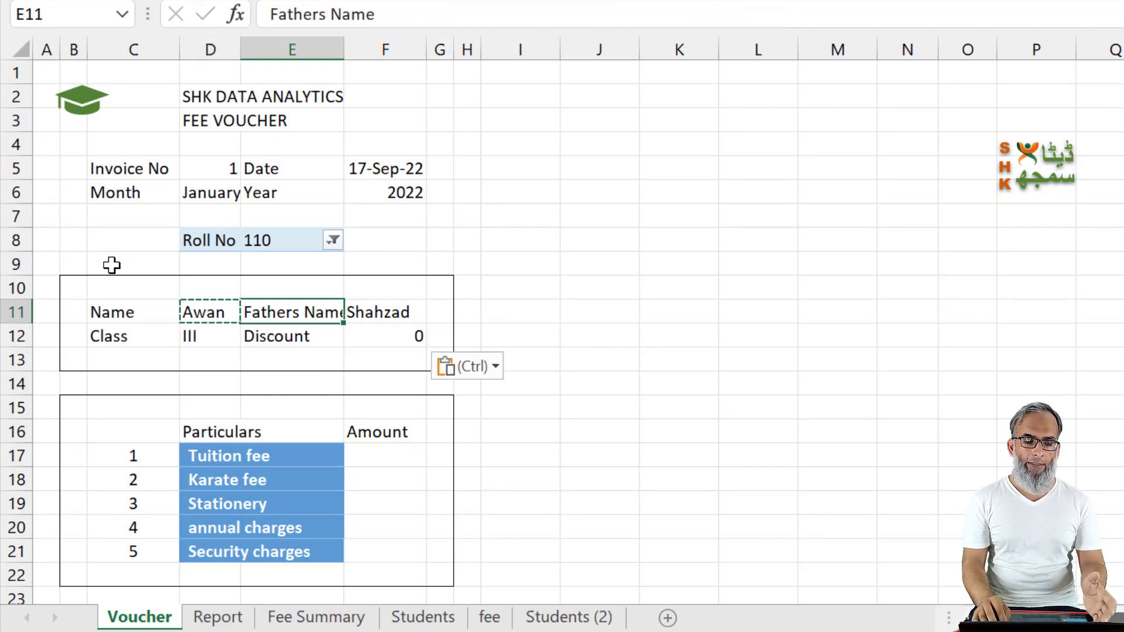
key("Down")
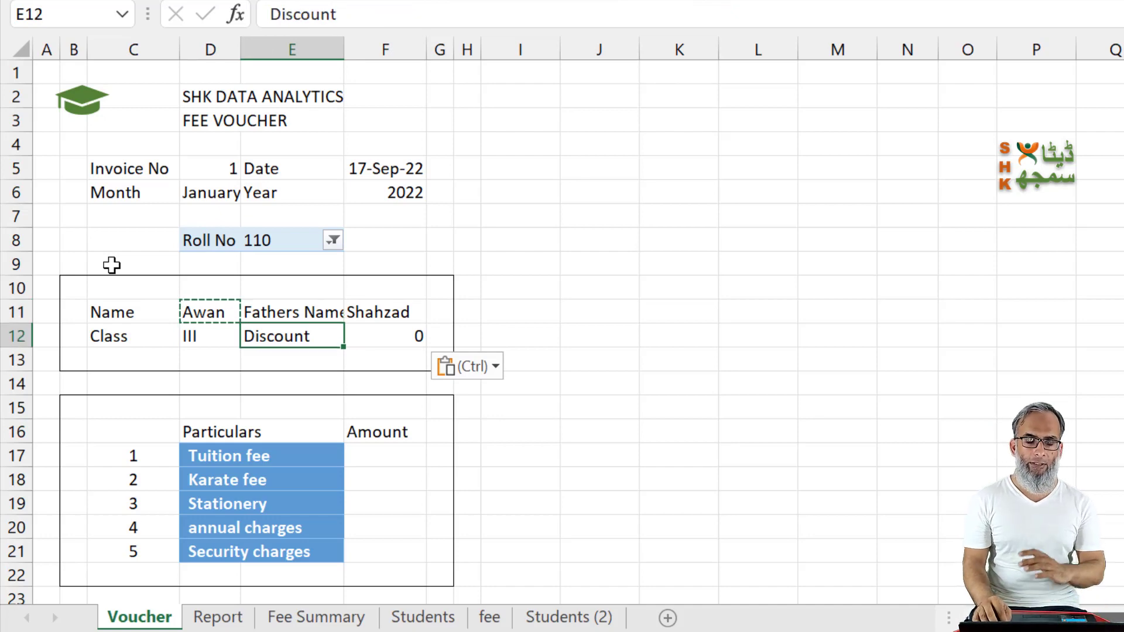
key("Down")
key("Down")
key("Right")
key("Down")
key("Down")
key("Down")
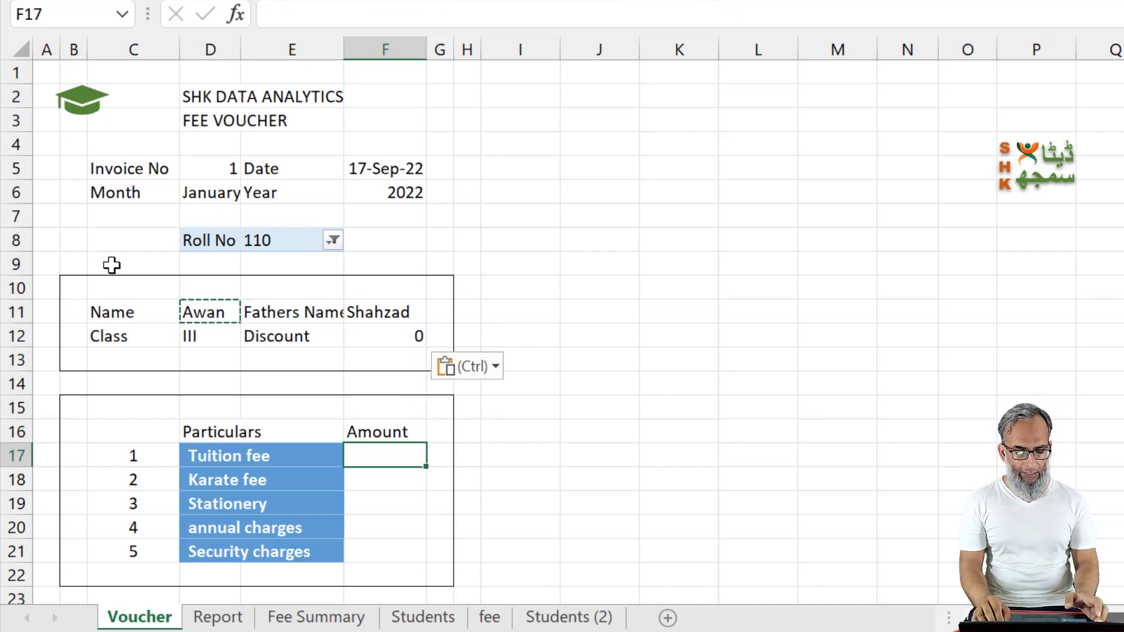
key("ctrl+v")
Step: Try pasting the same copied formula into the Karate fee and Stationery amount cells F18 and F19
key("Down")
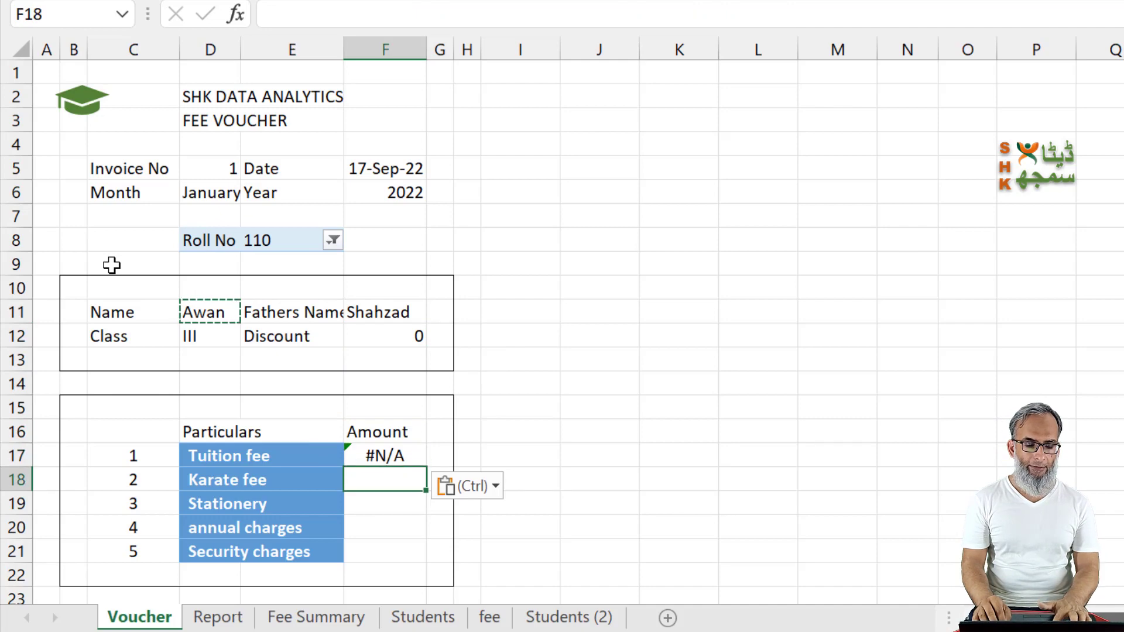
key("ctrl+v")
key("Down")
key("ctrl+v")
key("Down")
Step: Change the MATCH lookup reference in the F17 formula to the Tuition fee label in D17
key("Up")
key("Up")
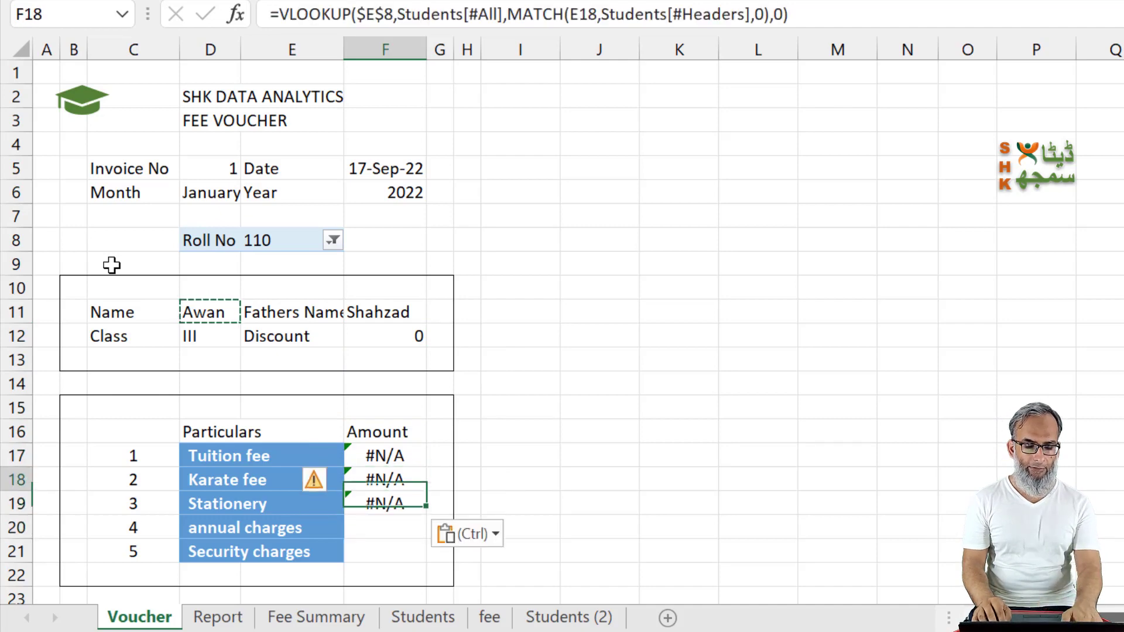
key("Up")
key("Escape")
key("F2")
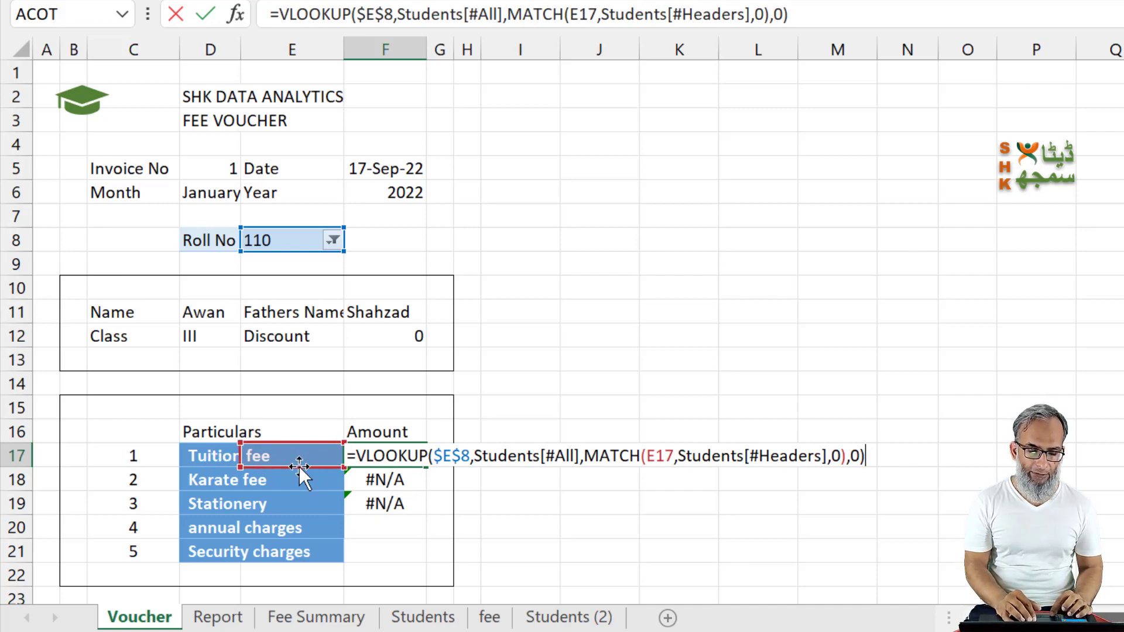
left_click_drag(247, 464, 217, 462)
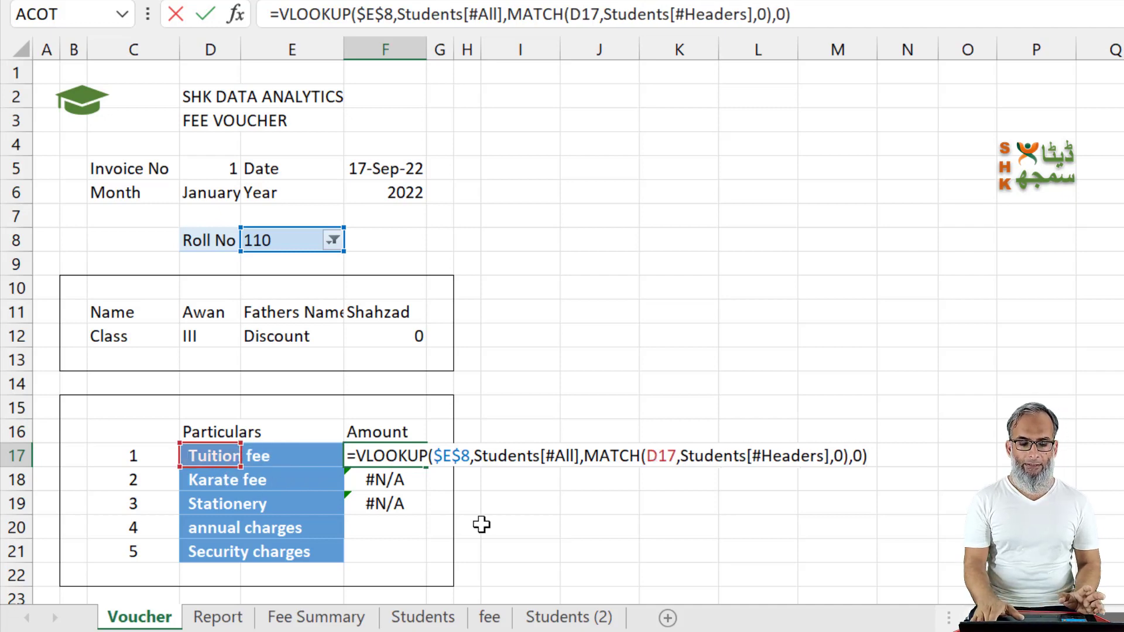
key("Return")
Step: Copy the corrected F17 formula down through F21 to fill all the fee amounts
key("Up")
key("ctrl+c")
key("shift+Down")
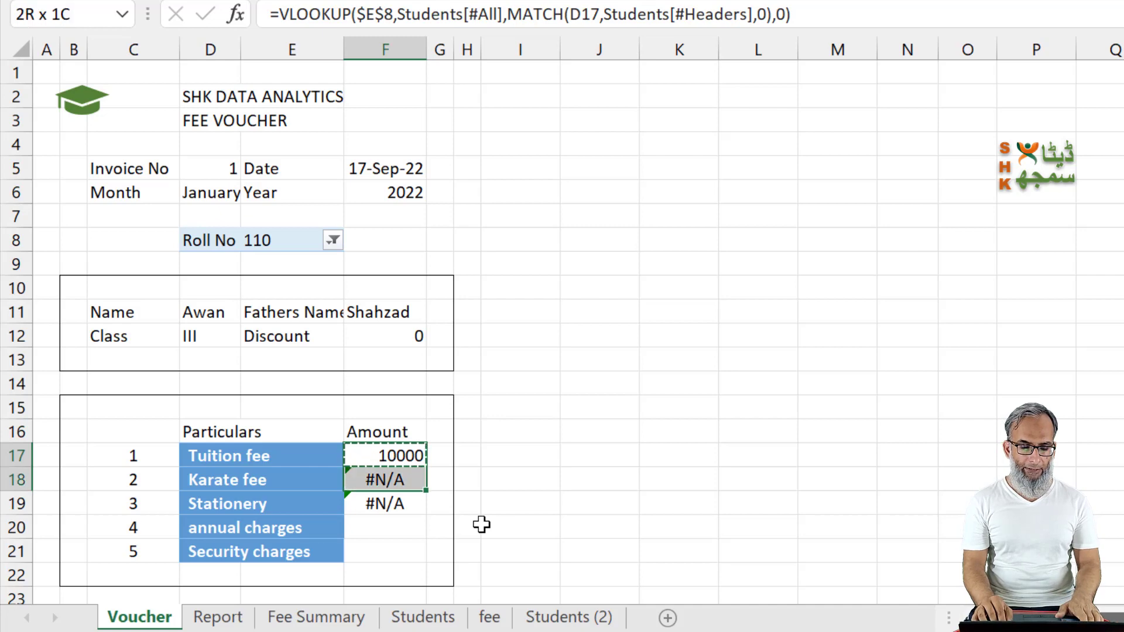
key("shift+Down")
key("shift+Down")
key("shift+Down")
key("Return")
key("Down")
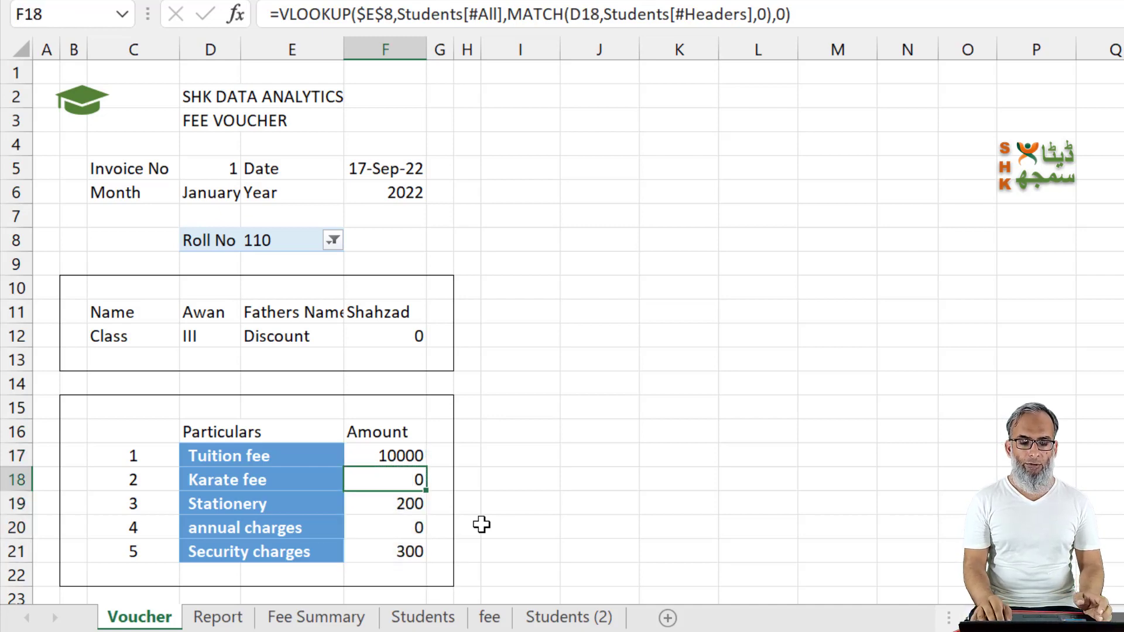
Step: Format the fee amounts in F17:F21 with the comma number style and no decimal places
key("Up")
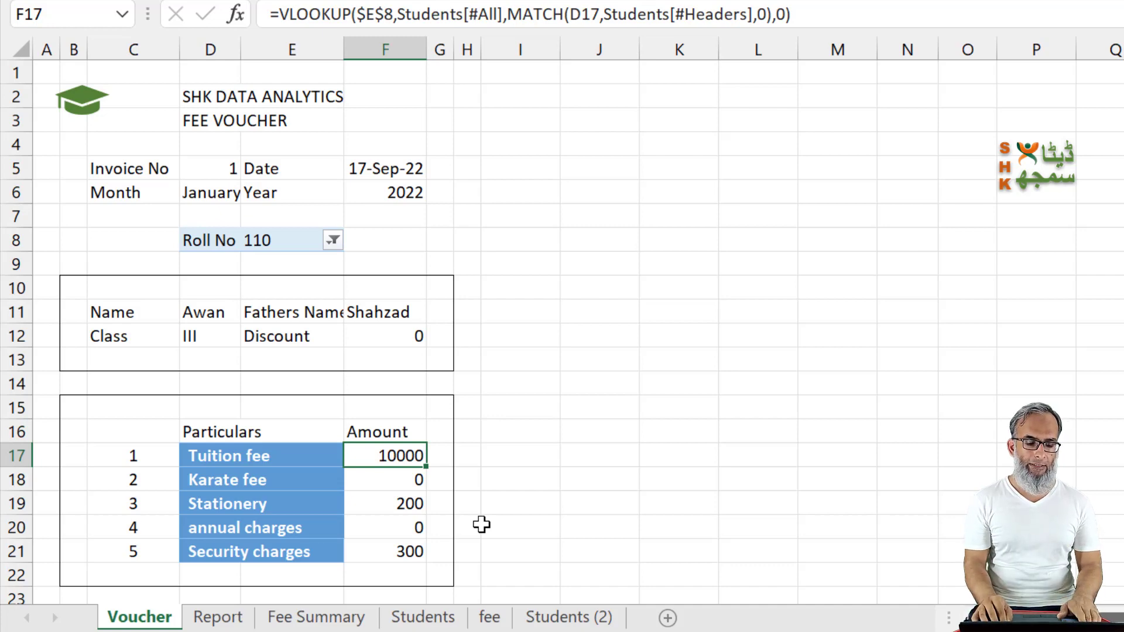
key("shift+Down")
key("shift+Down")
key("shift+Down")
key("shift+Down")
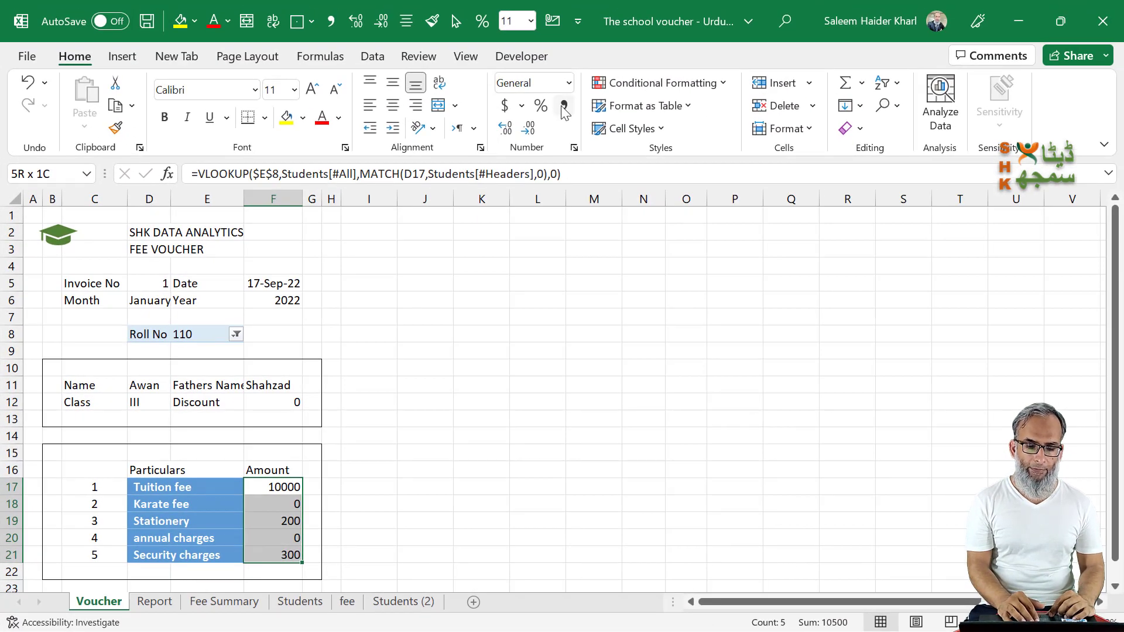
left_click(563, 109)
left_click(528, 127)
left_click(529, 128)
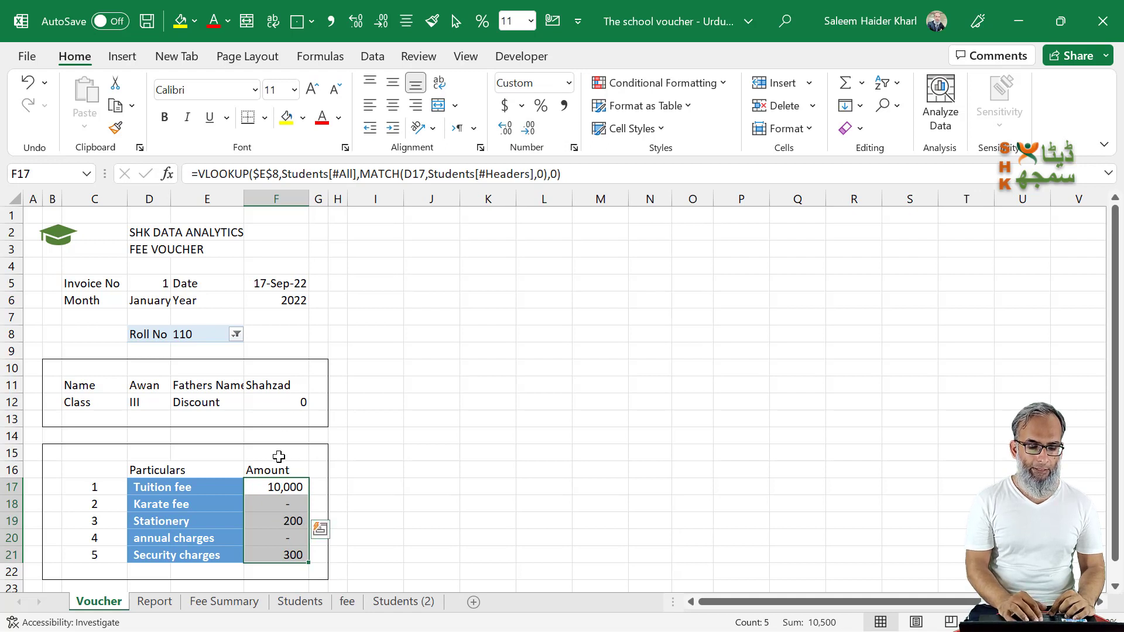
Step: Insert a new row at row 22, directly below the Security charges line
scroll(278, 456, "down", 1)
left_click(11, 525)
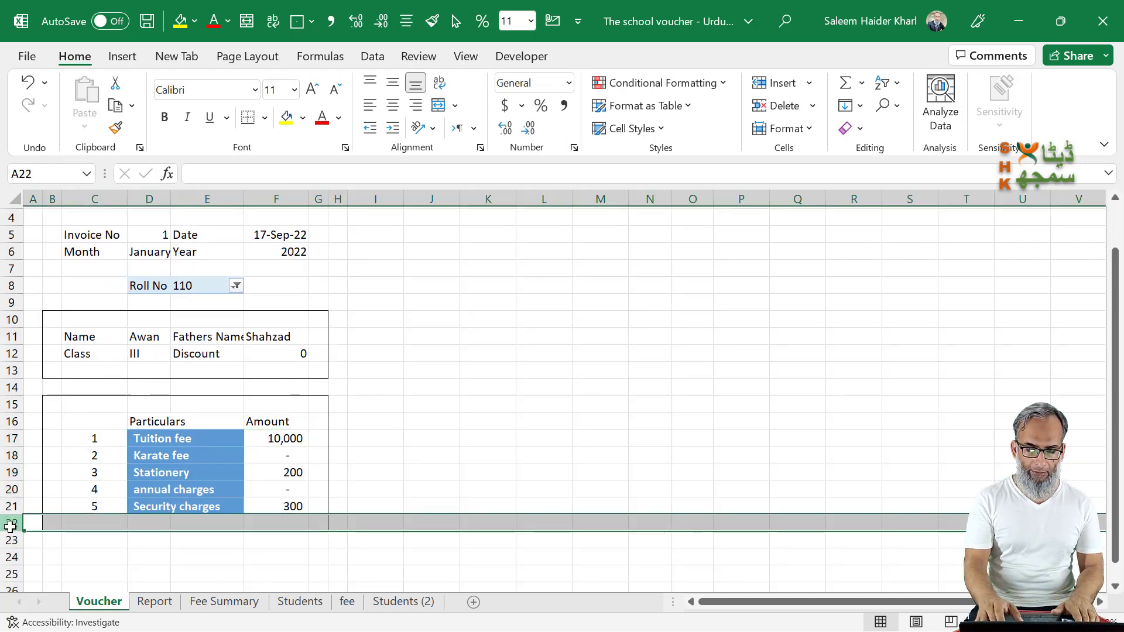
key("ctrl+shift+plus")
key("Right")
key("Right")
key("Right")
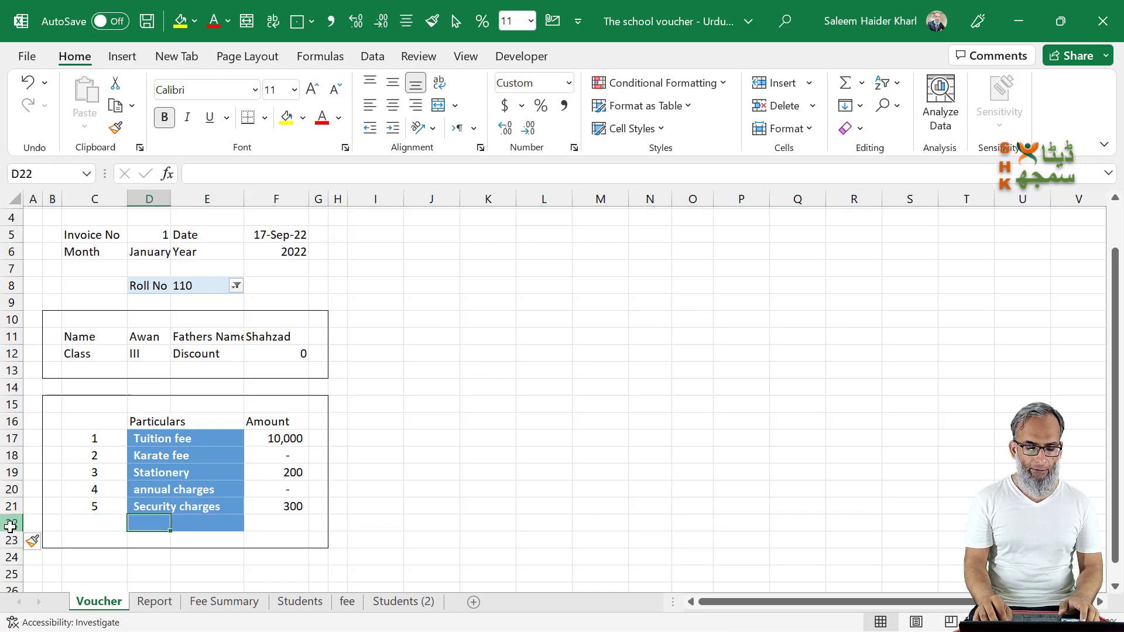
key("Left")
key("Right")
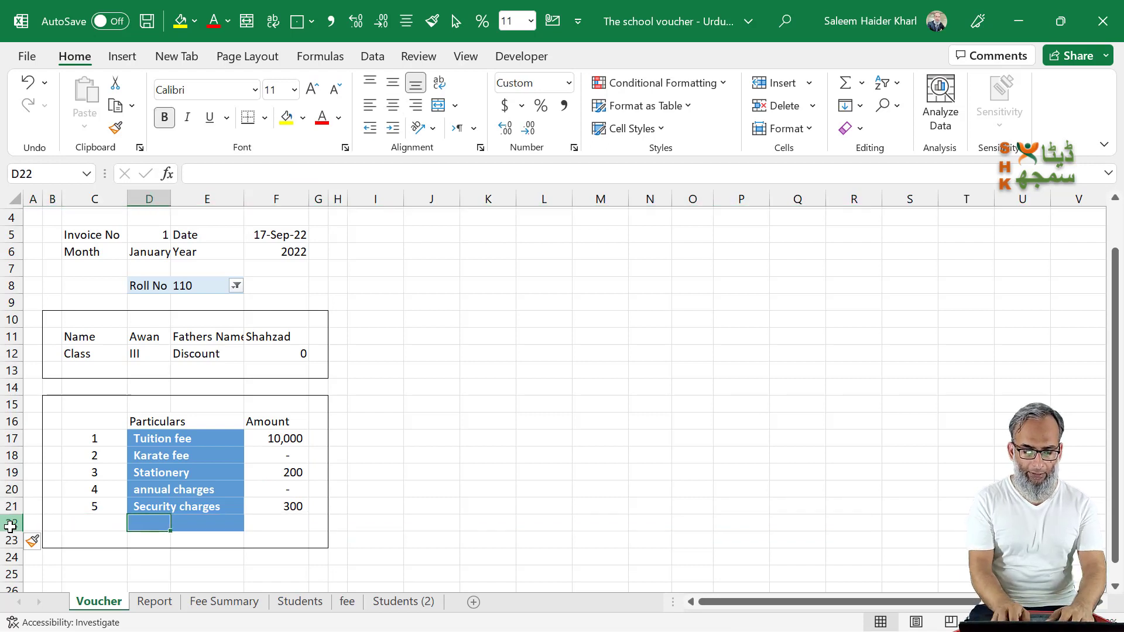
Step: Label D22 as Total and sum the fee amounts F17:F21 in F22
type("Total")
key("Right")
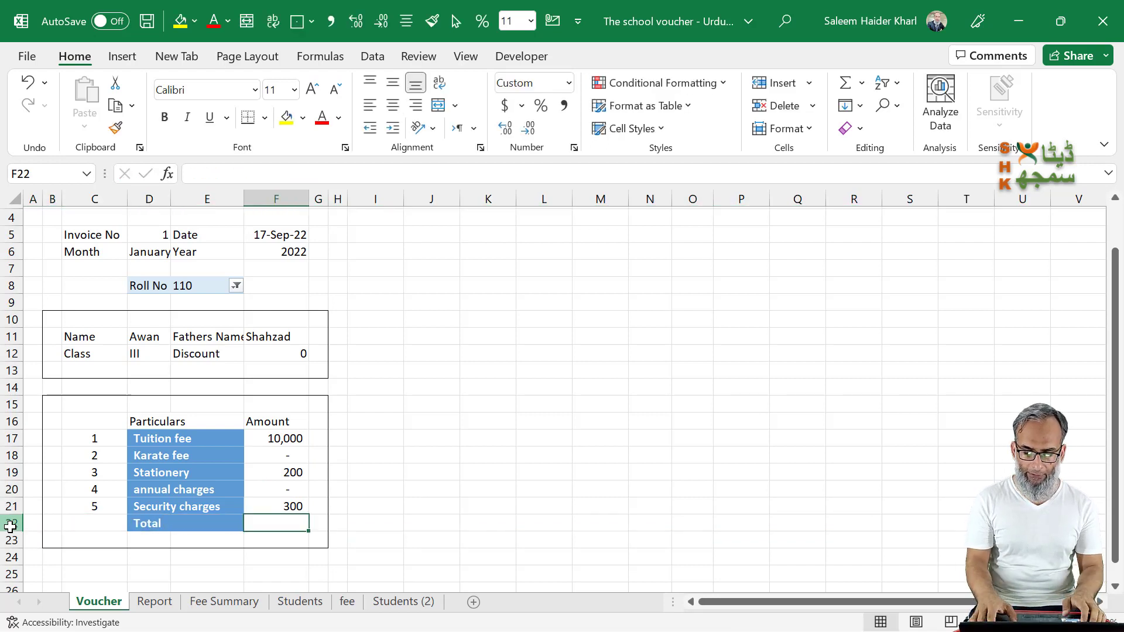
key("alt+equal")
key("Return")
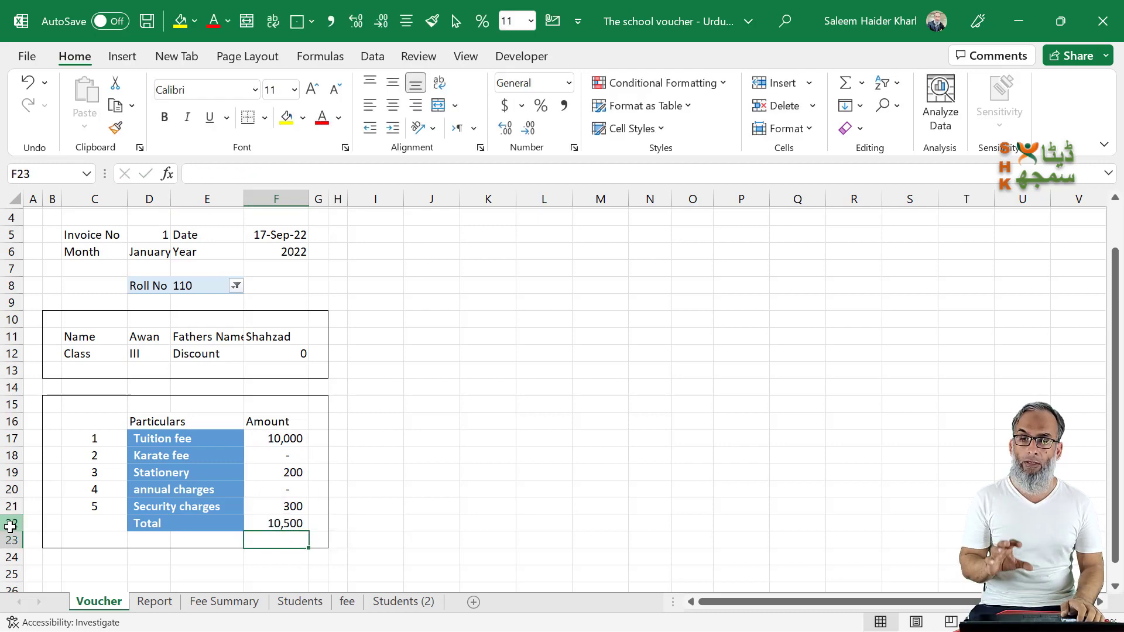
Step: Apply a top and double bottom border to the total amount in F22
key("Up")
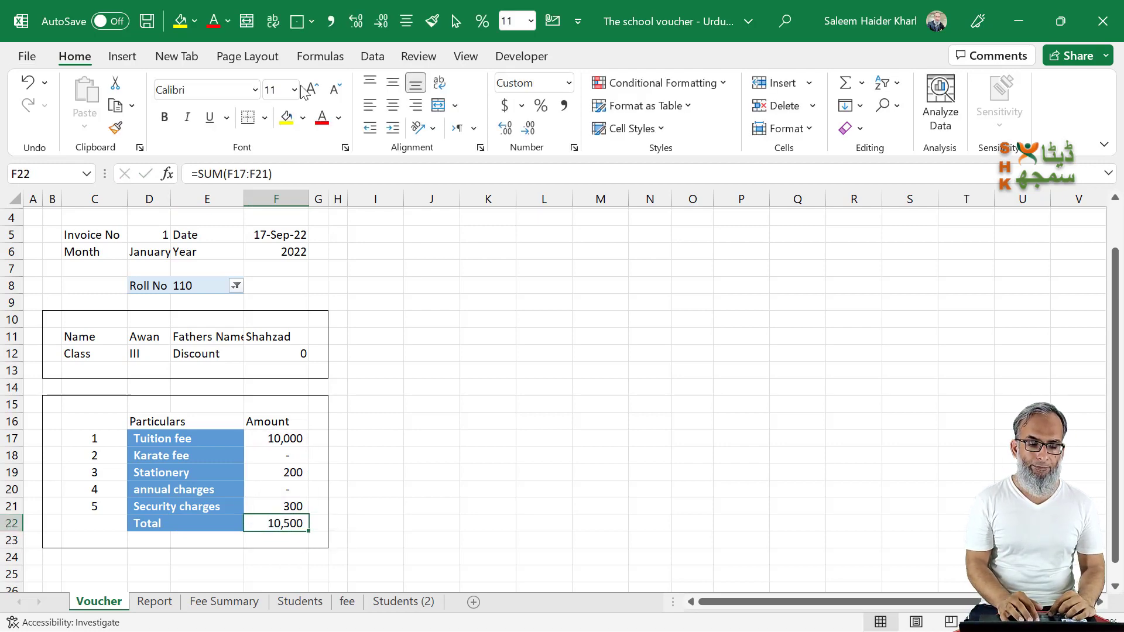
left_click(265, 118)
left_click(304, 479)
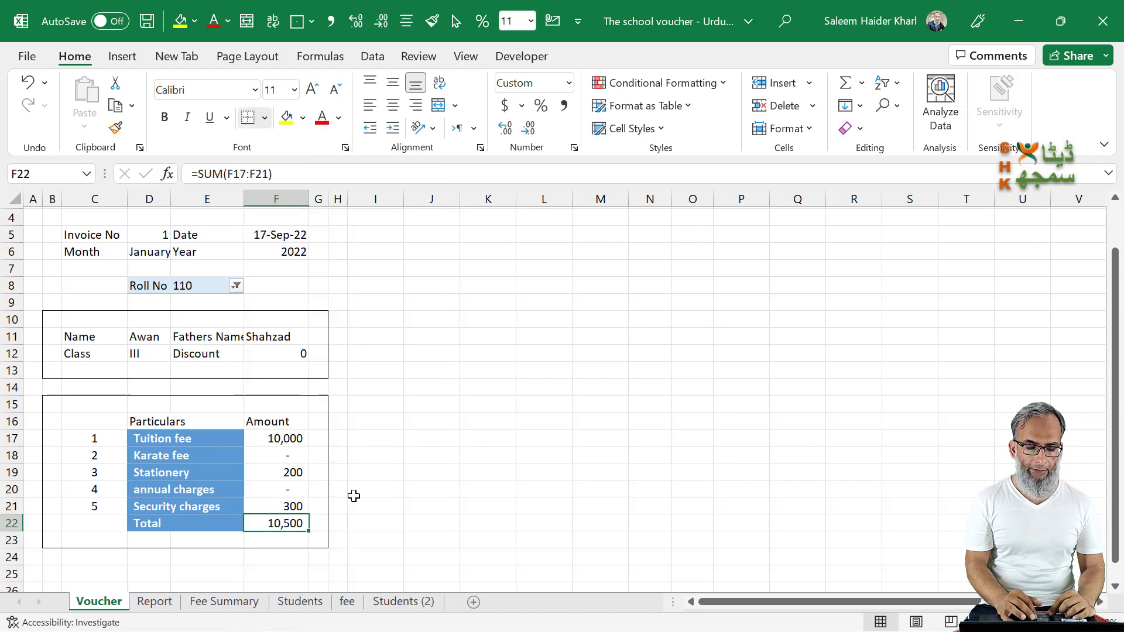
Step: Make the Particulars and Amount header cells D16:F16 bold and give them a bottom border
left_click(198, 420)
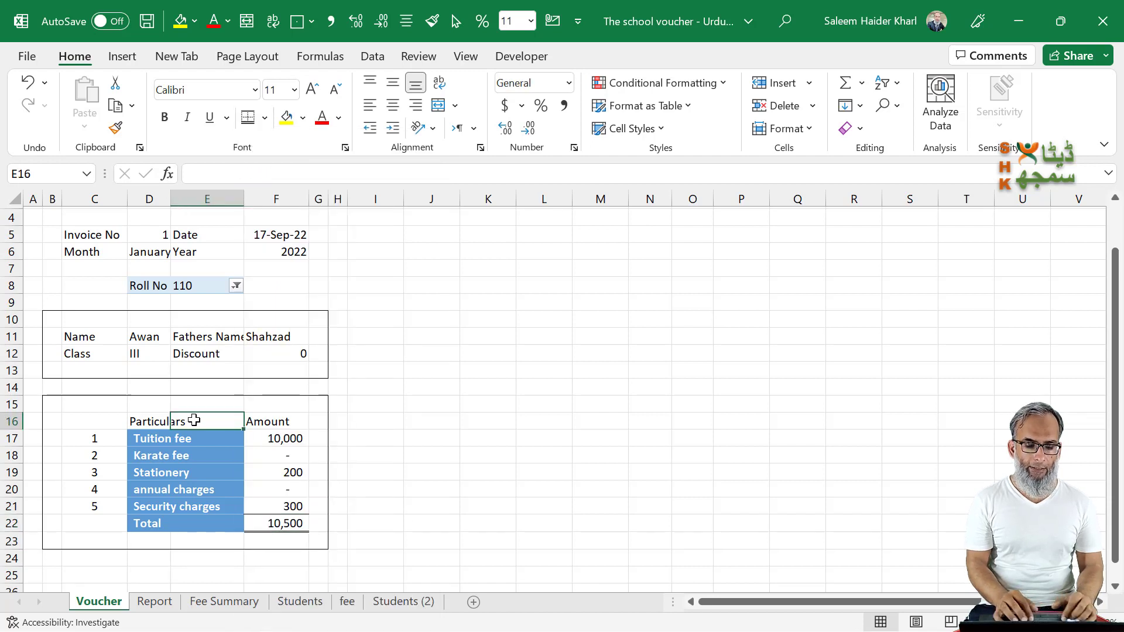
key("Left")
key("shift+Right")
key("shift+Right")
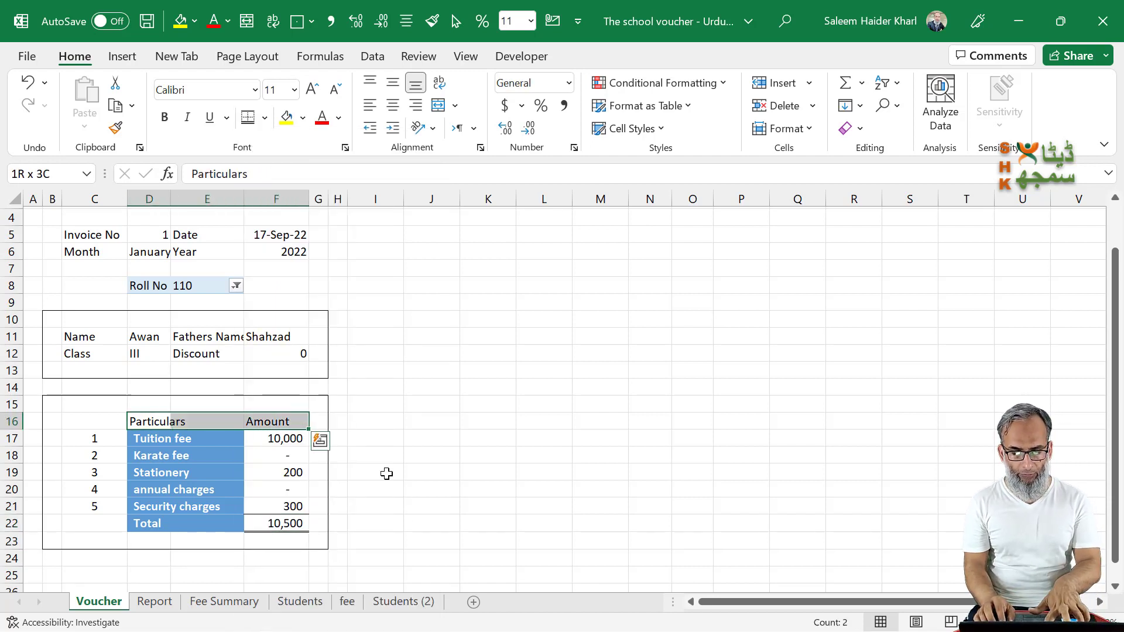
key("ctrl+b")
key("ctrl+1")
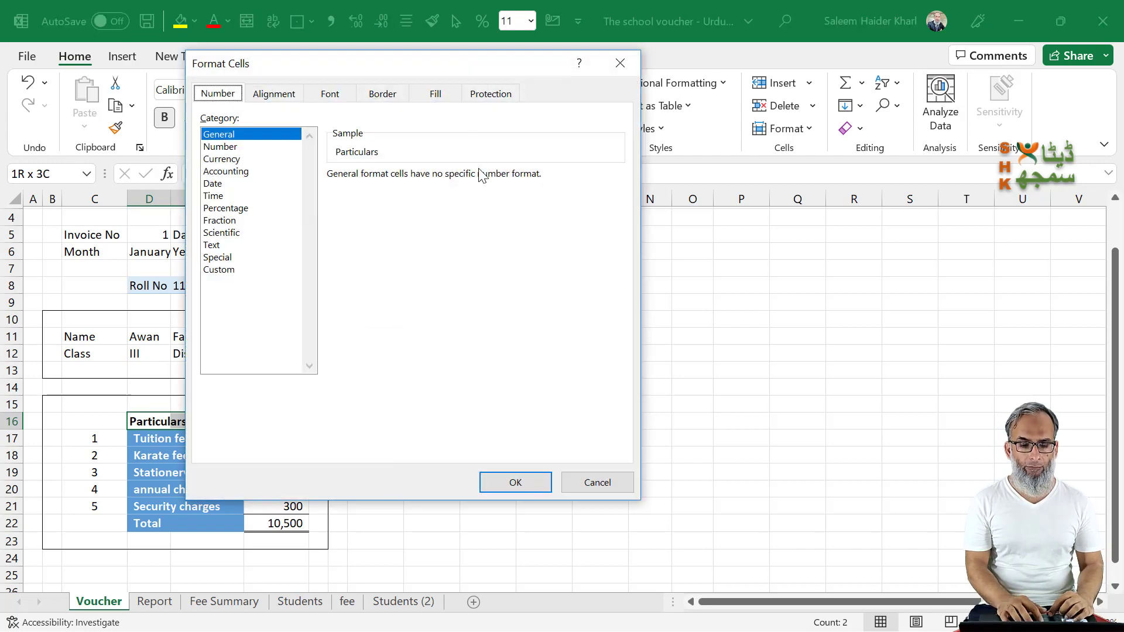
left_click(389, 95)
left_click(290, 215)
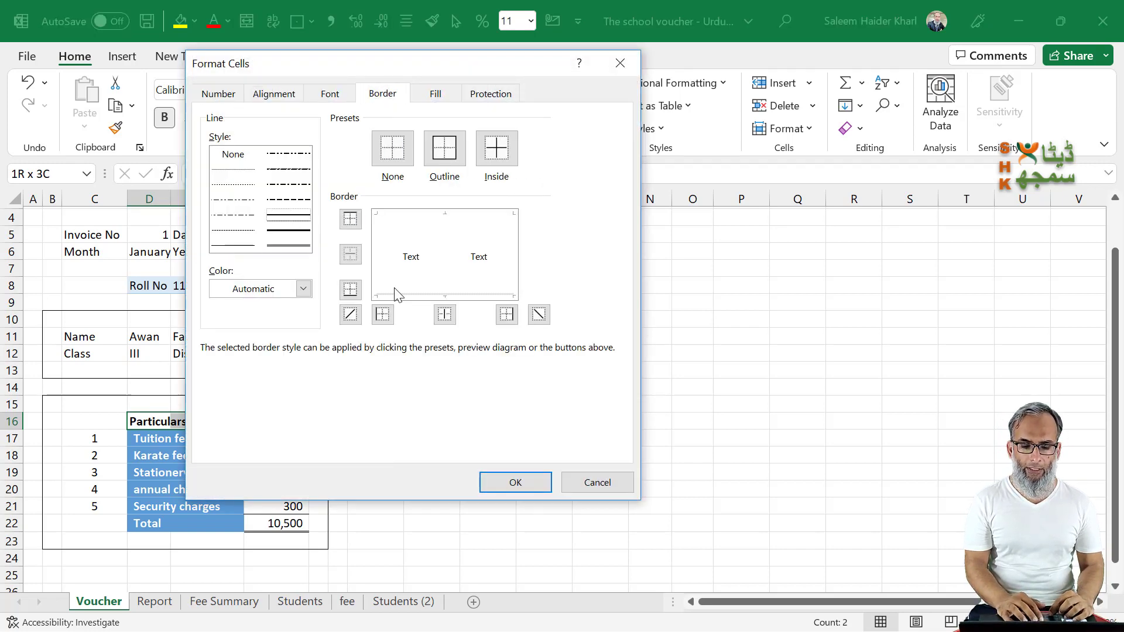
left_click(402, 295)
left_click(510, 481)
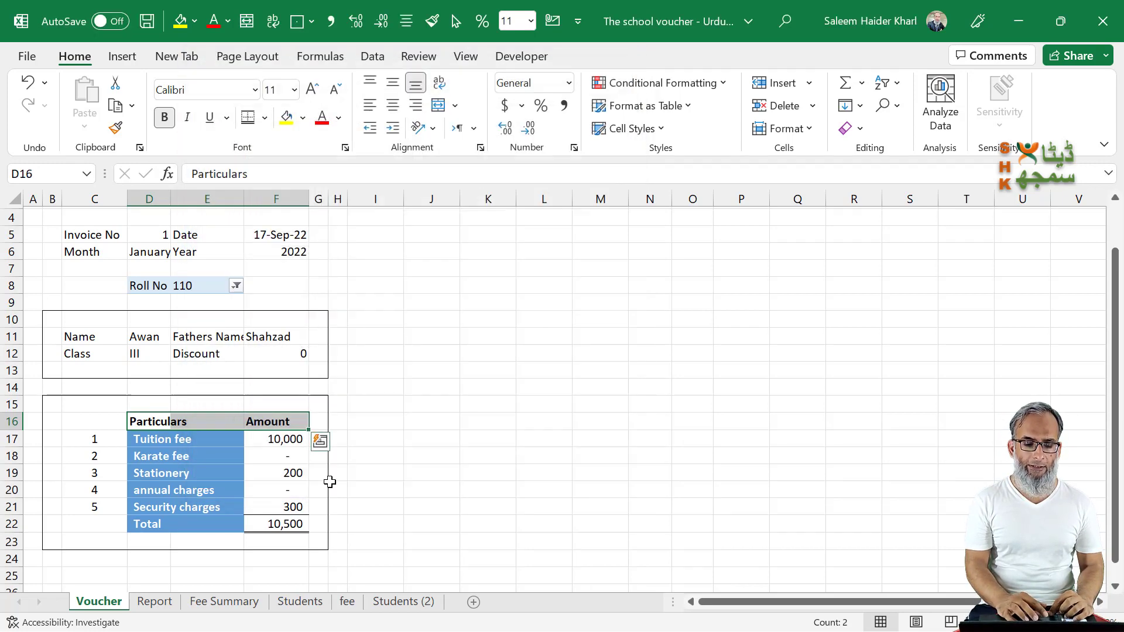
left_click(320, 484)
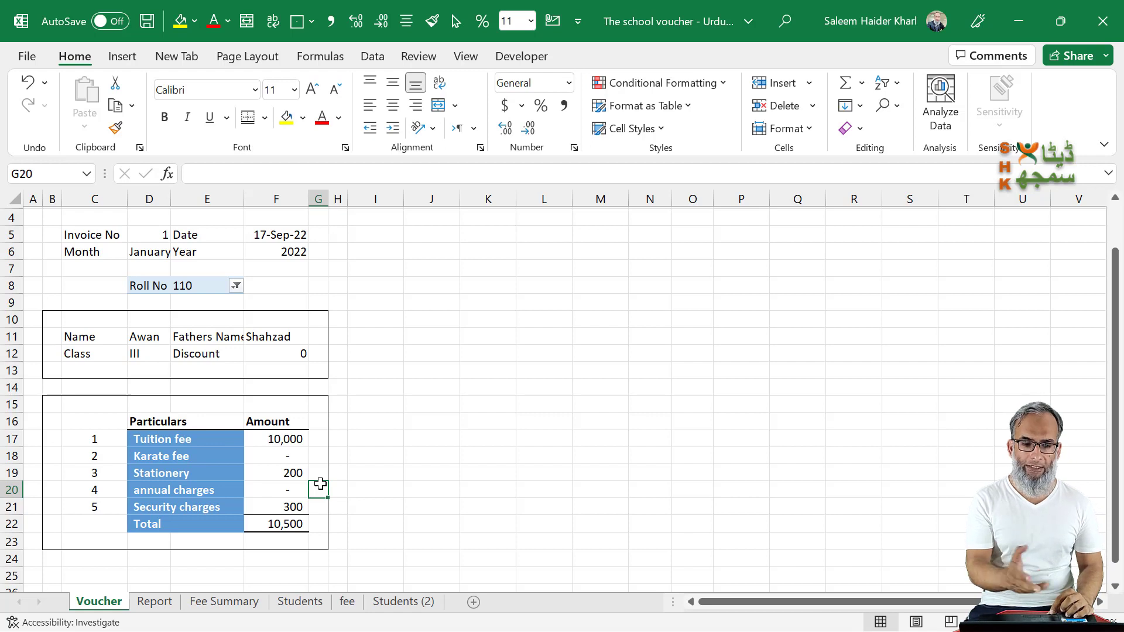
Step: Format the Discount value in F12 as a percentage and widen columns E and D to fit their text
left_click(266, 354)
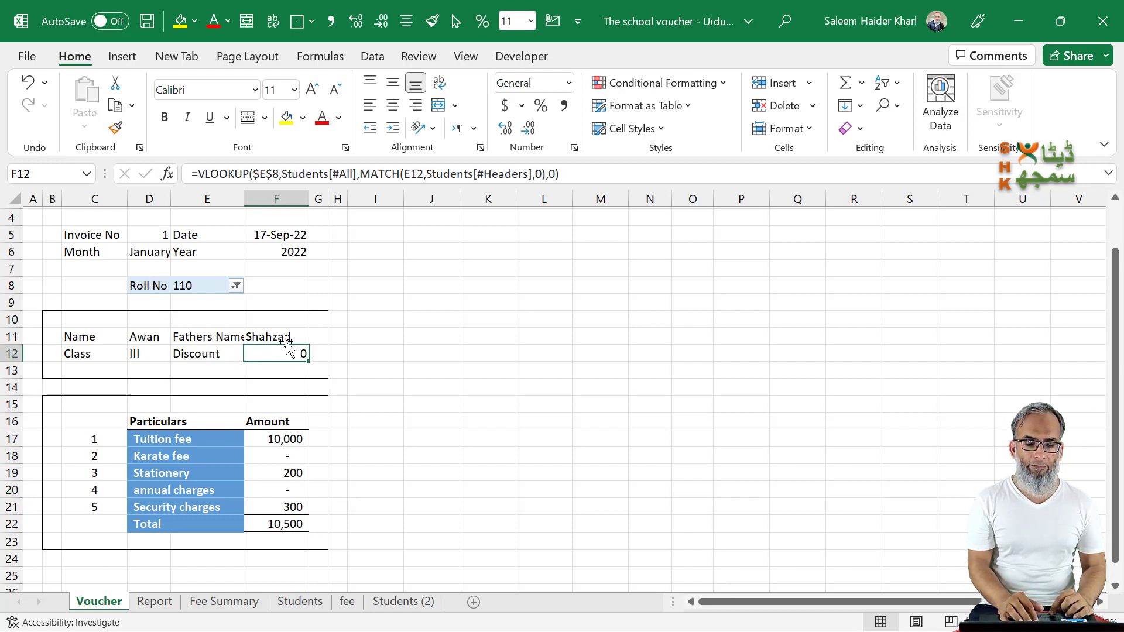
left_click(540, 107)
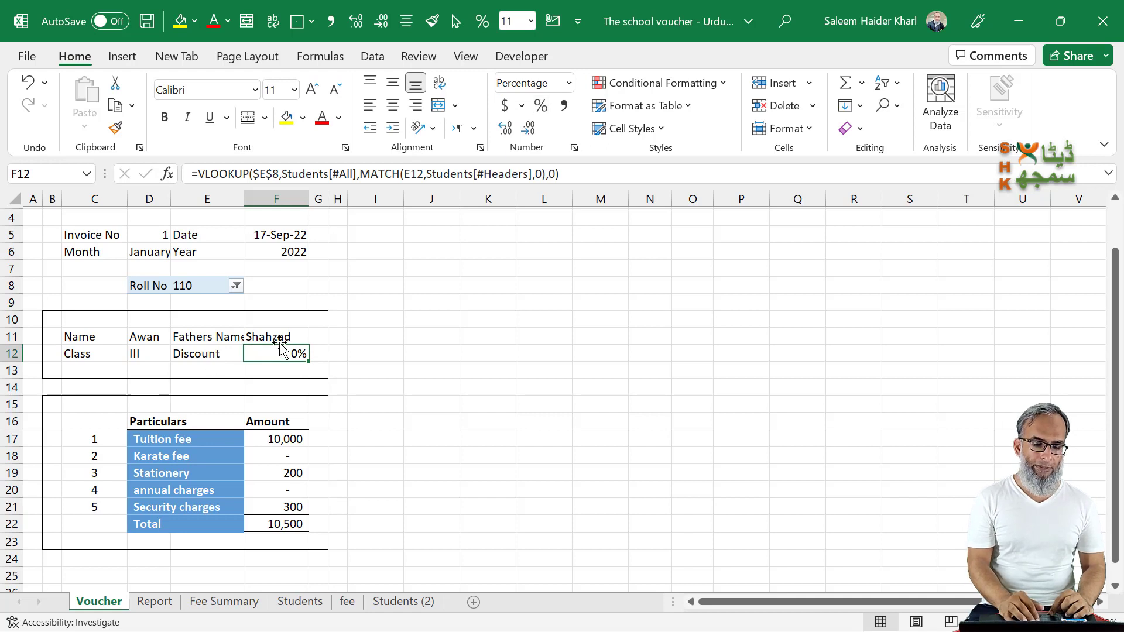
left_click_drag(243, 199, 257, 199)
left_click(231, 358)
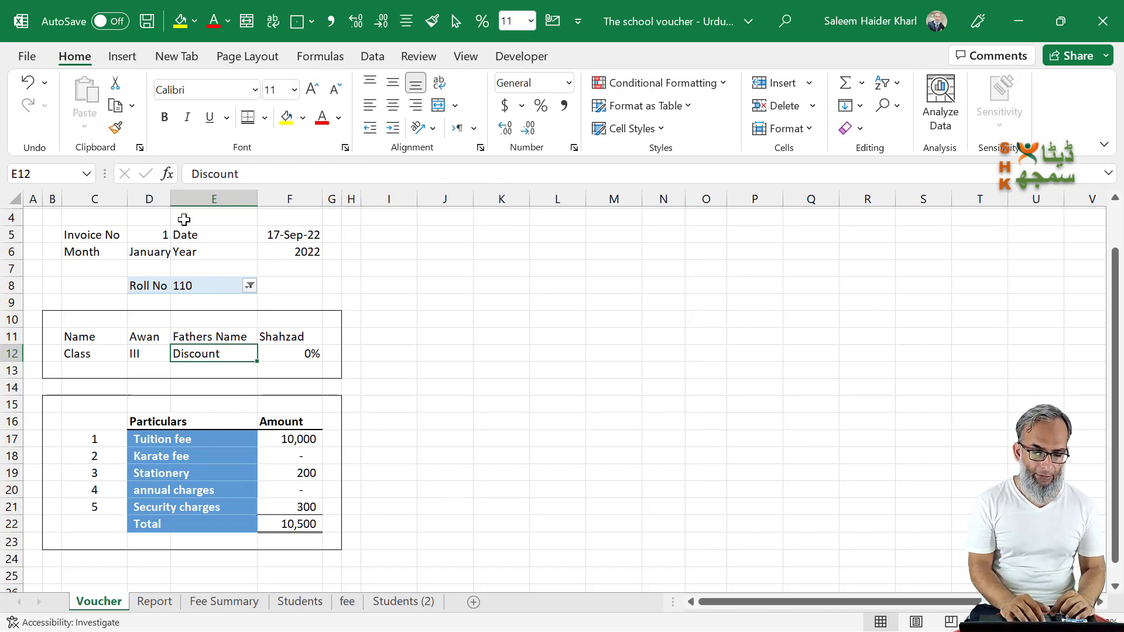
left_click_drag(170, 199, 185, 199)
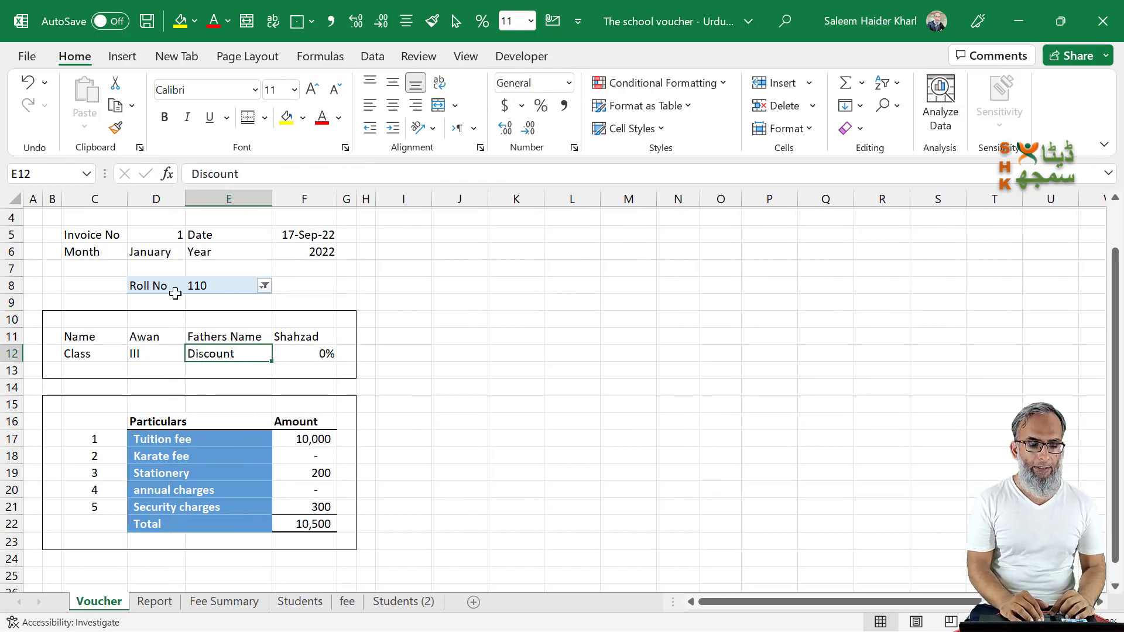
Step: Enter the label Fee collected in D25, below the fee table
scroll(176, 293, "up", 1)
scroll(174, 292, "down", 2)
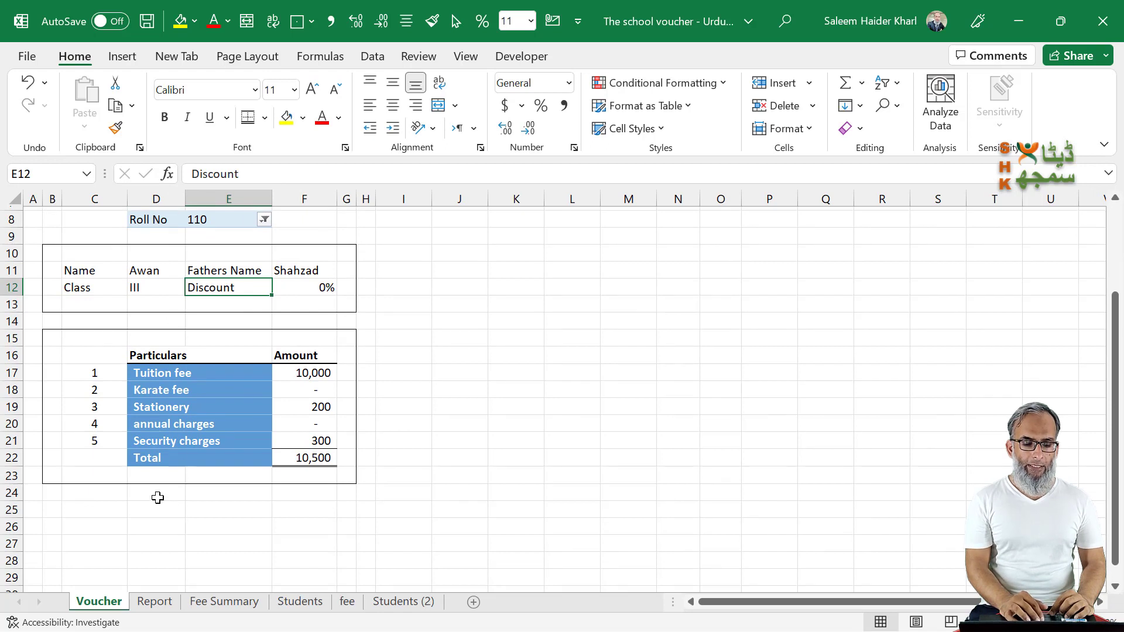
left_click(143, 510)
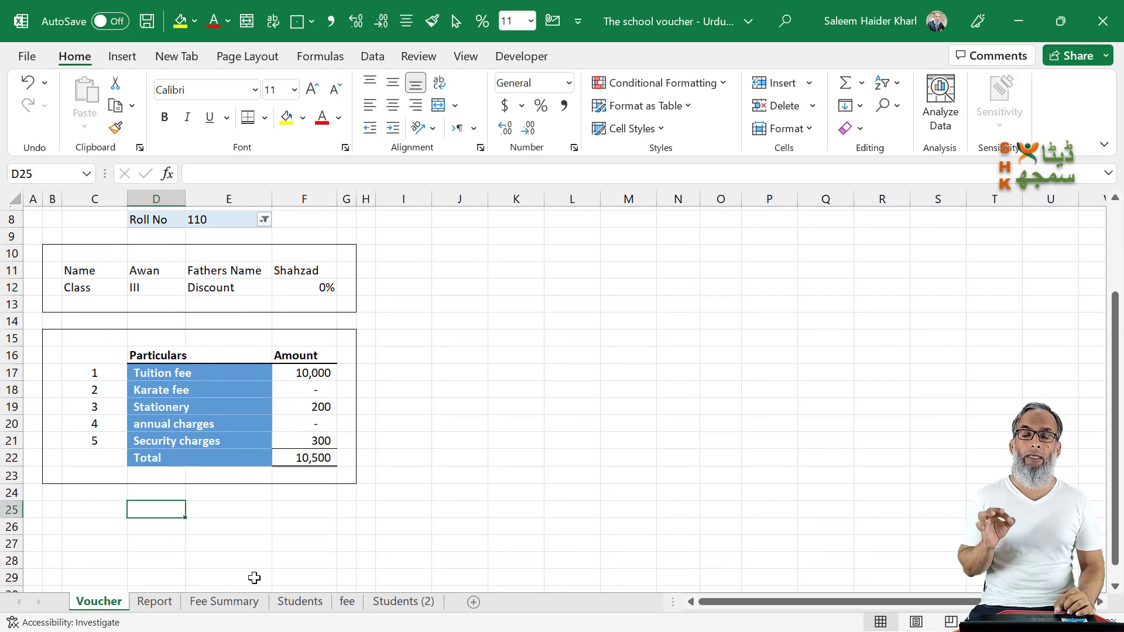
type("F")
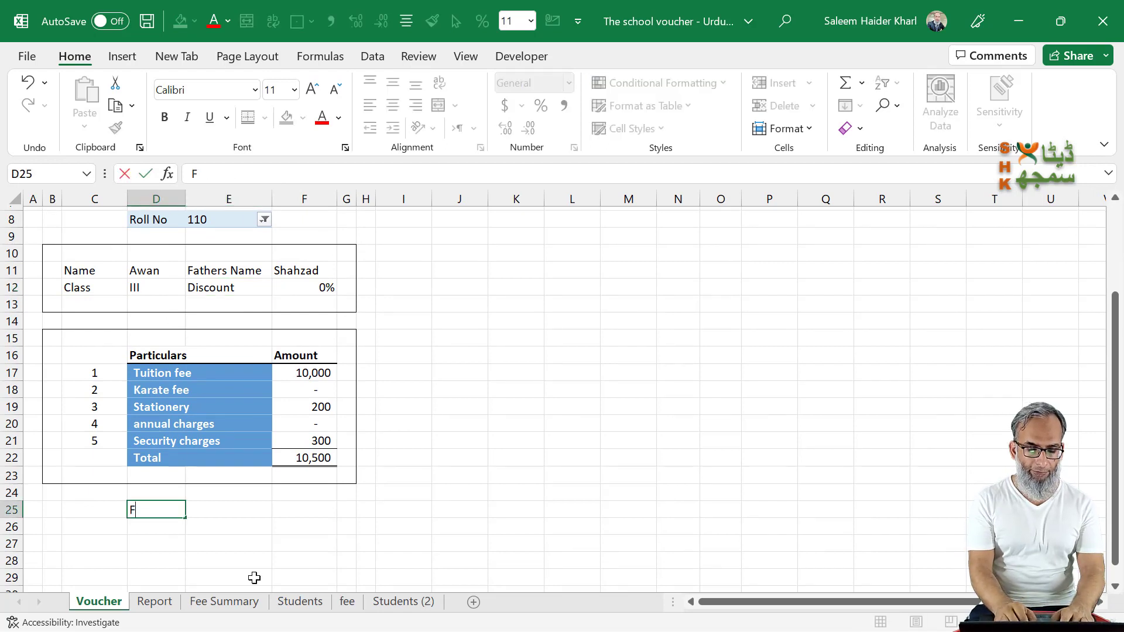
type("ee collec")
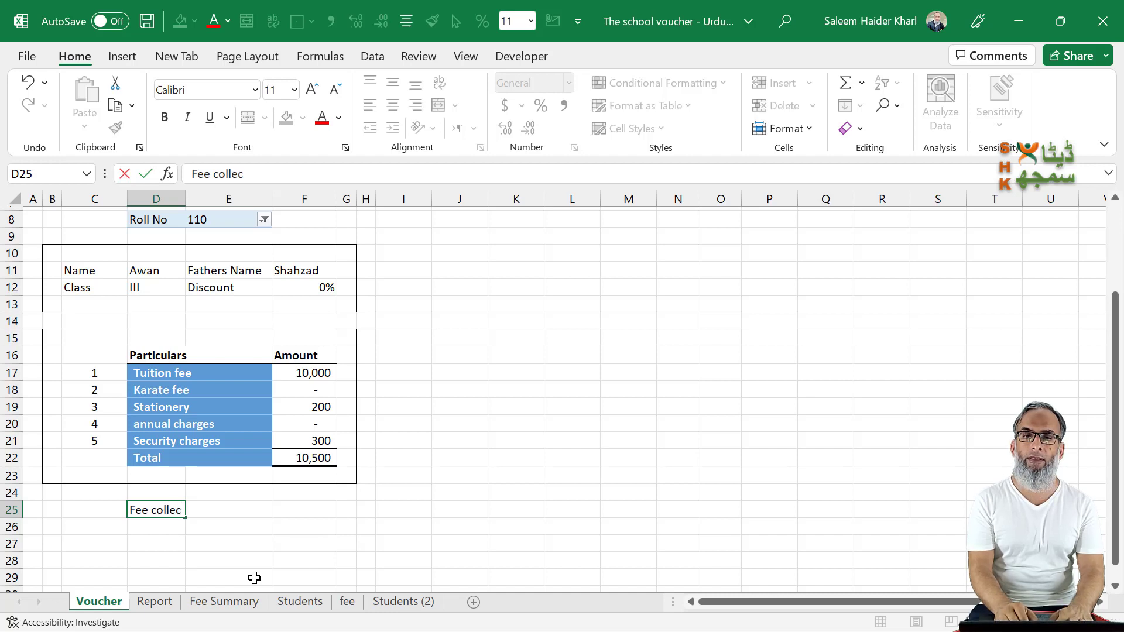
type("ted")
key("ctrl+Return")
key("shift+Right")
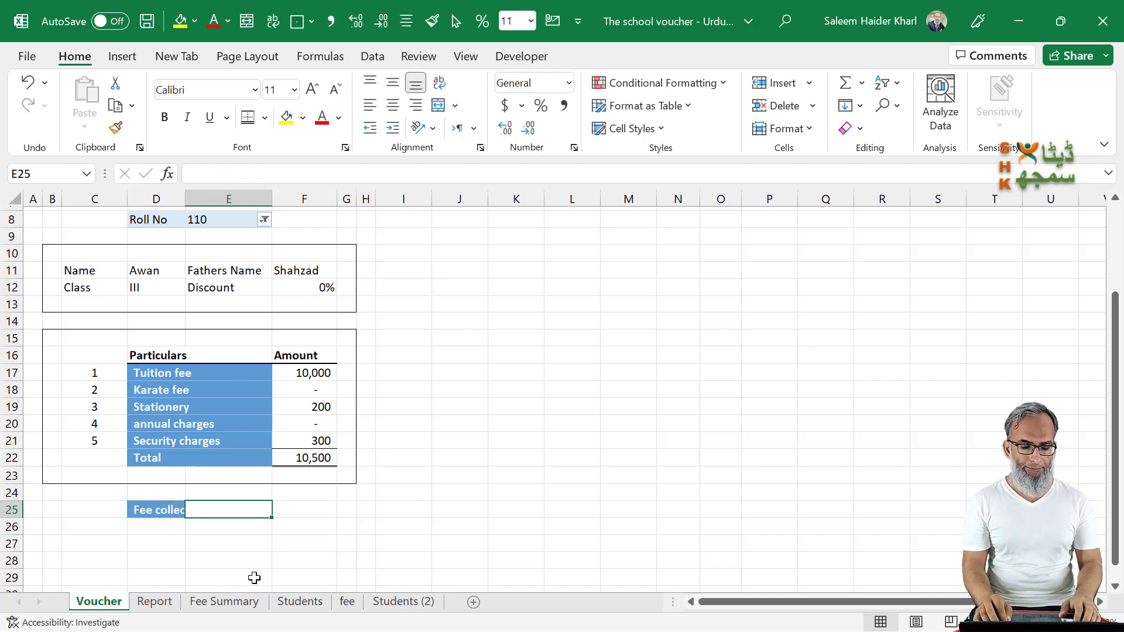
Step: Copy the Fee collected label cell D25 to E25, and clear the duplicate text so only its blue formatting remains
key("shift+Left")
key("ctrl+c")
key("Right")
key("Return")
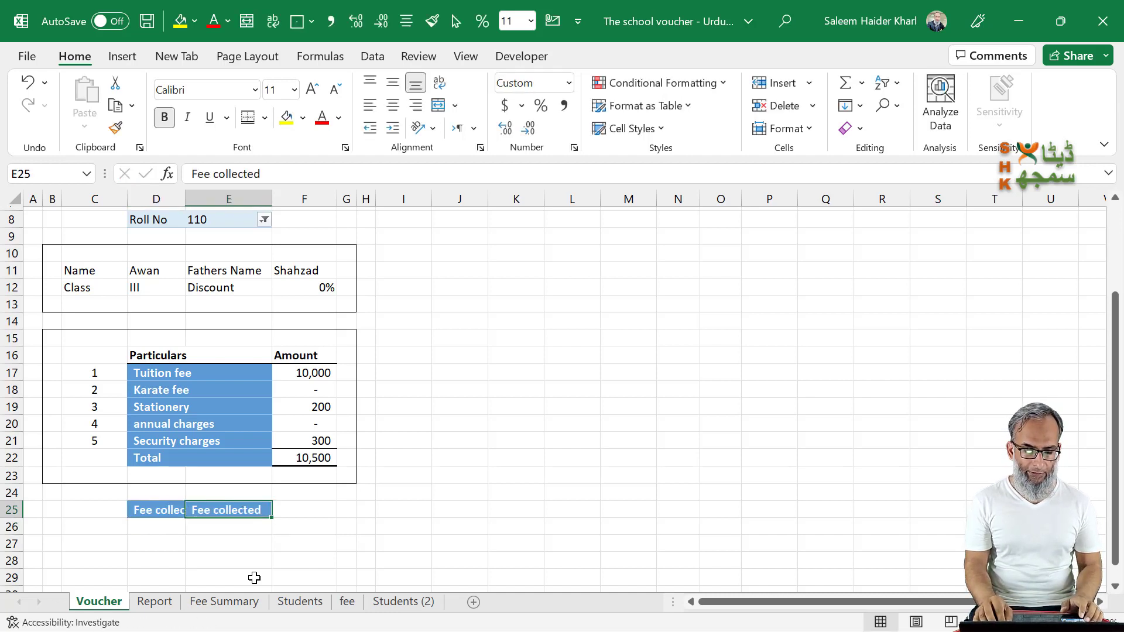
key("Down")
key("Up")
key("Delete")
key("Right")
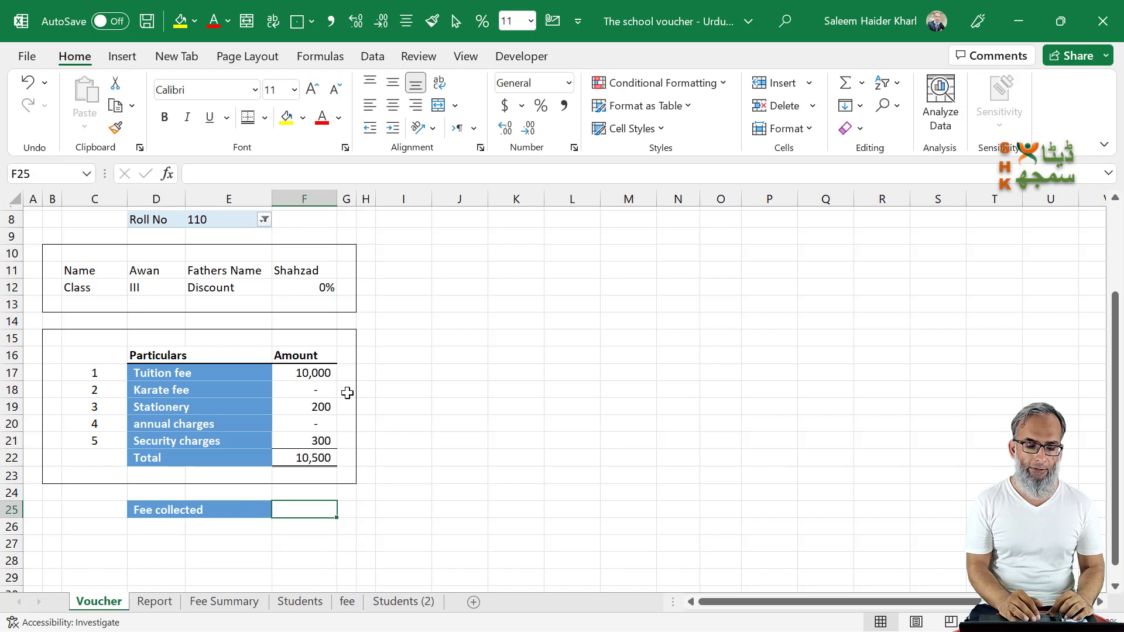
Step: Apply the same top and double bottom border to the Fee collected amount cell F25
left_click(248, 117)
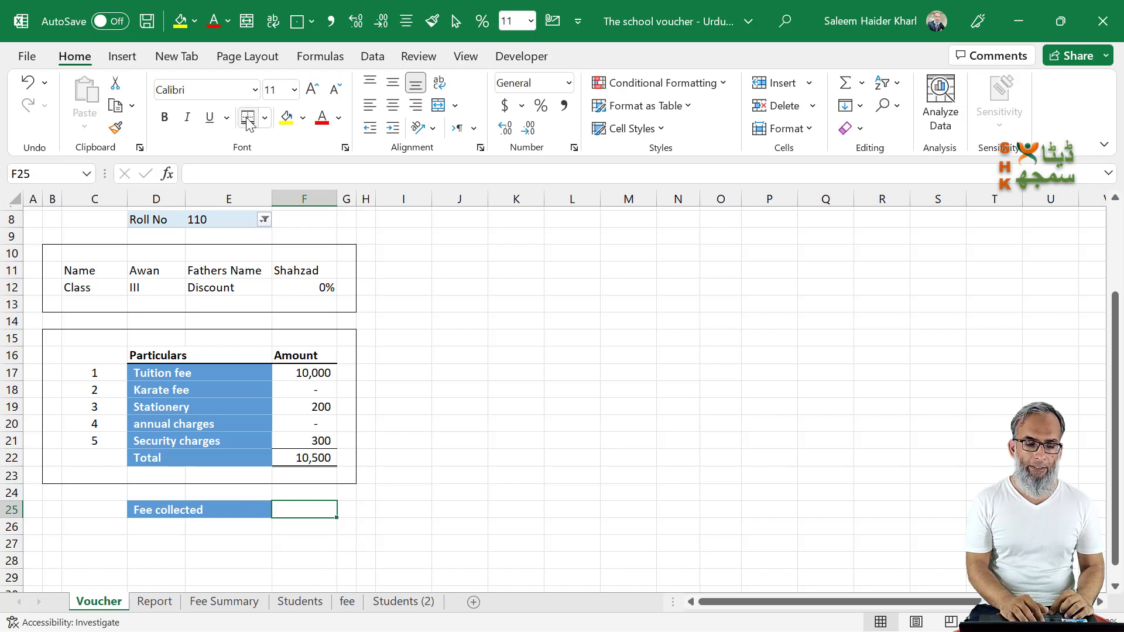
left_click(395, 535)
left_click(315, 507)
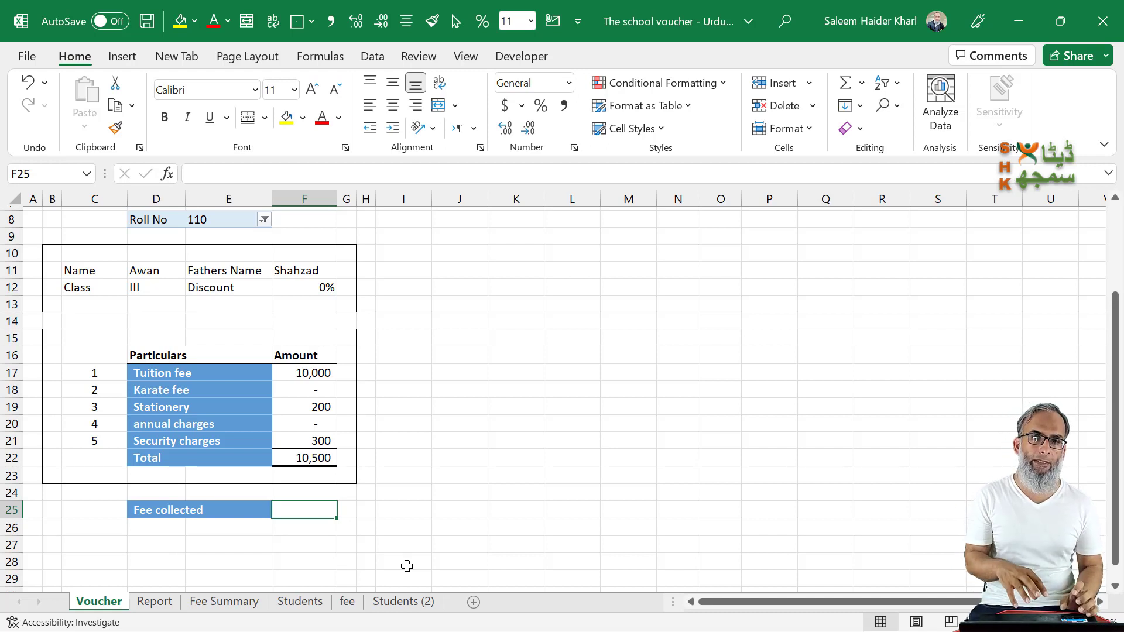
Step: Collapse the ribbon to show more of the voucher and turn off the sheet's gridlines
scroll(407, 566, "up", 3)
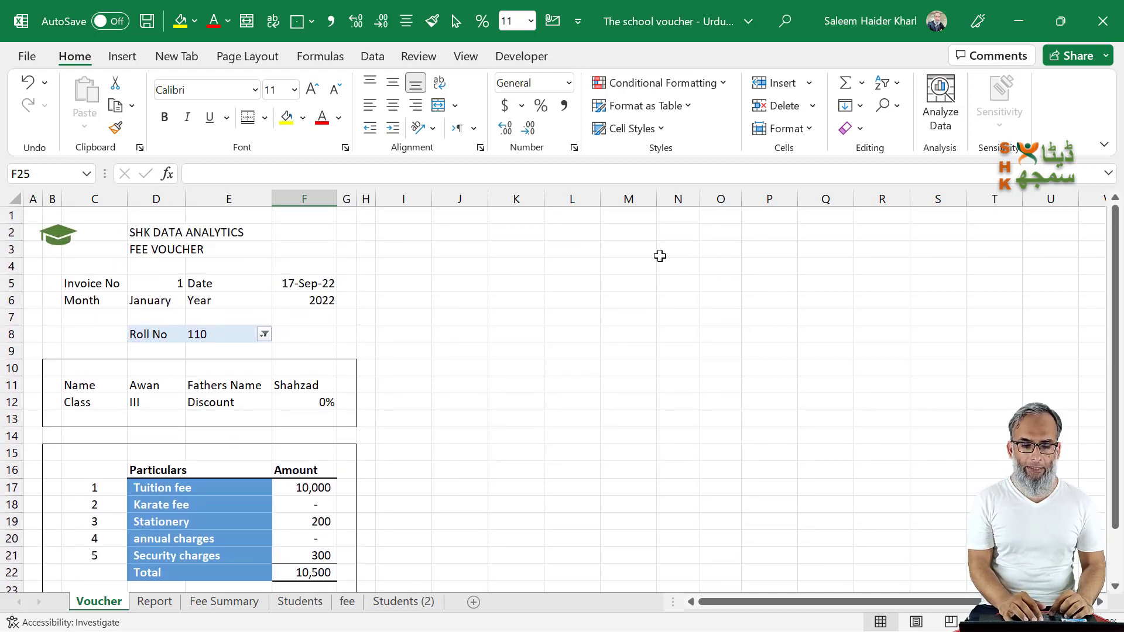
double_click(74, 62)
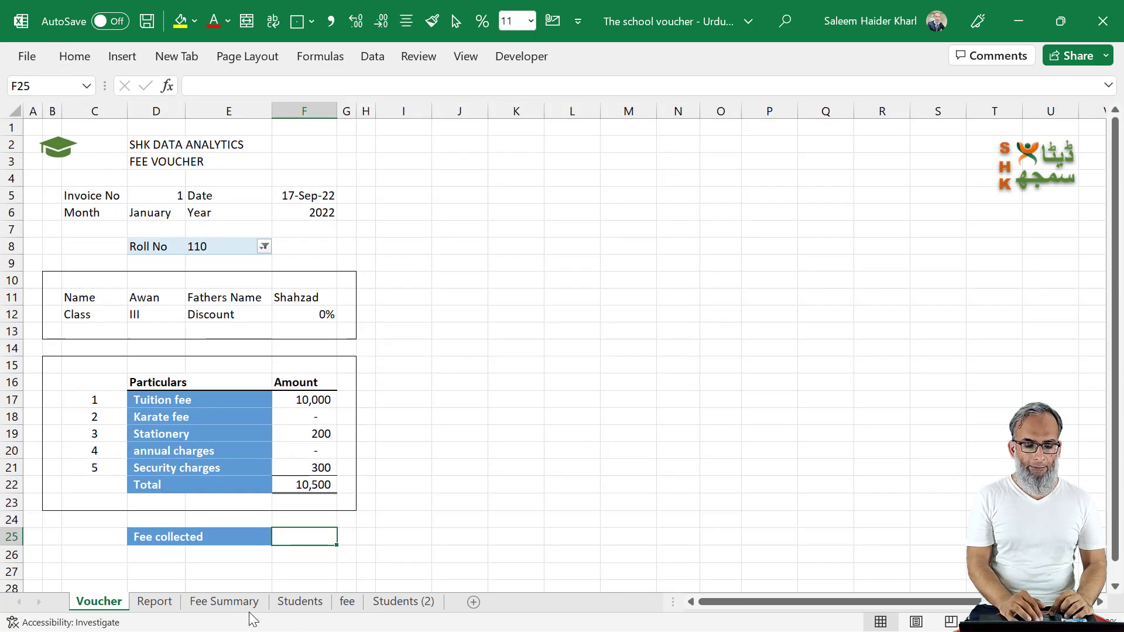
left_click(247, 565)
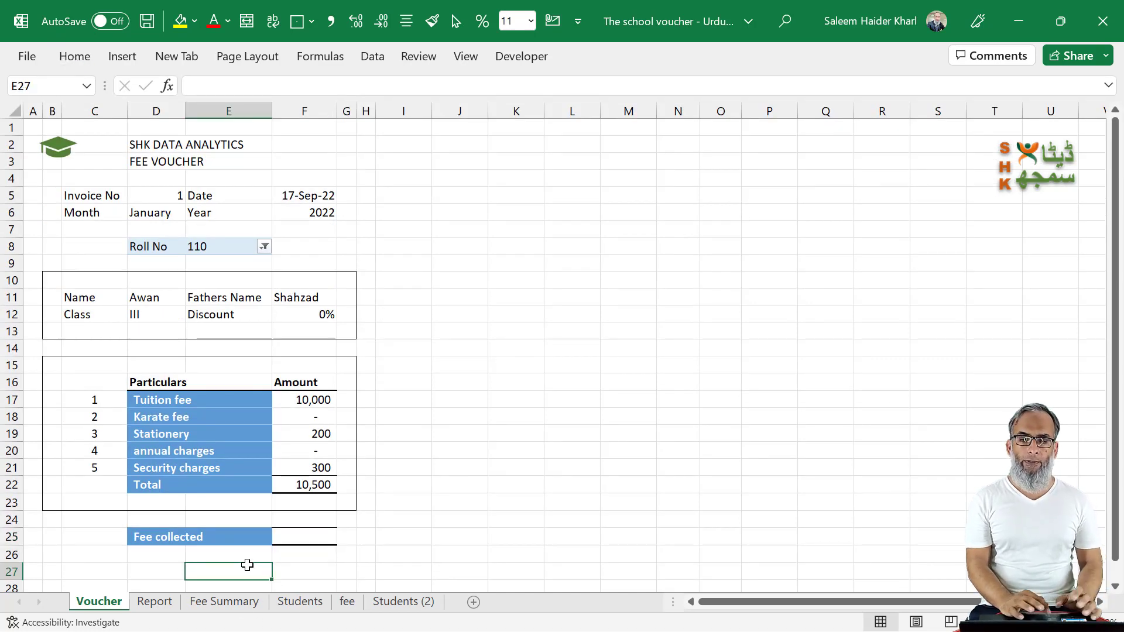
left_click(463, 56)
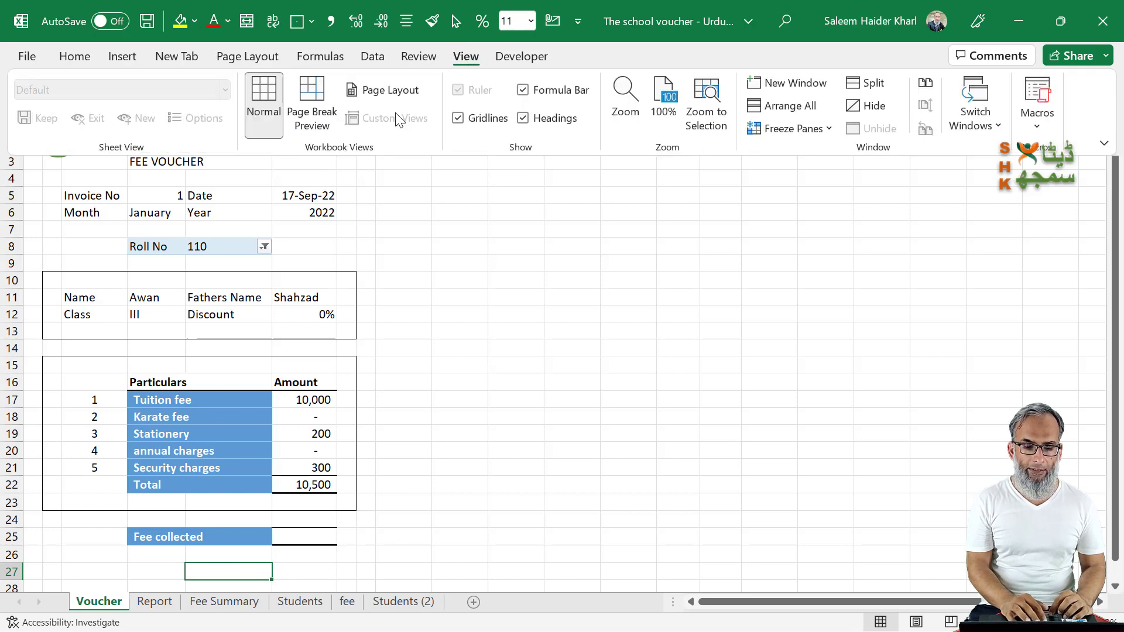
left_click(457, 118)
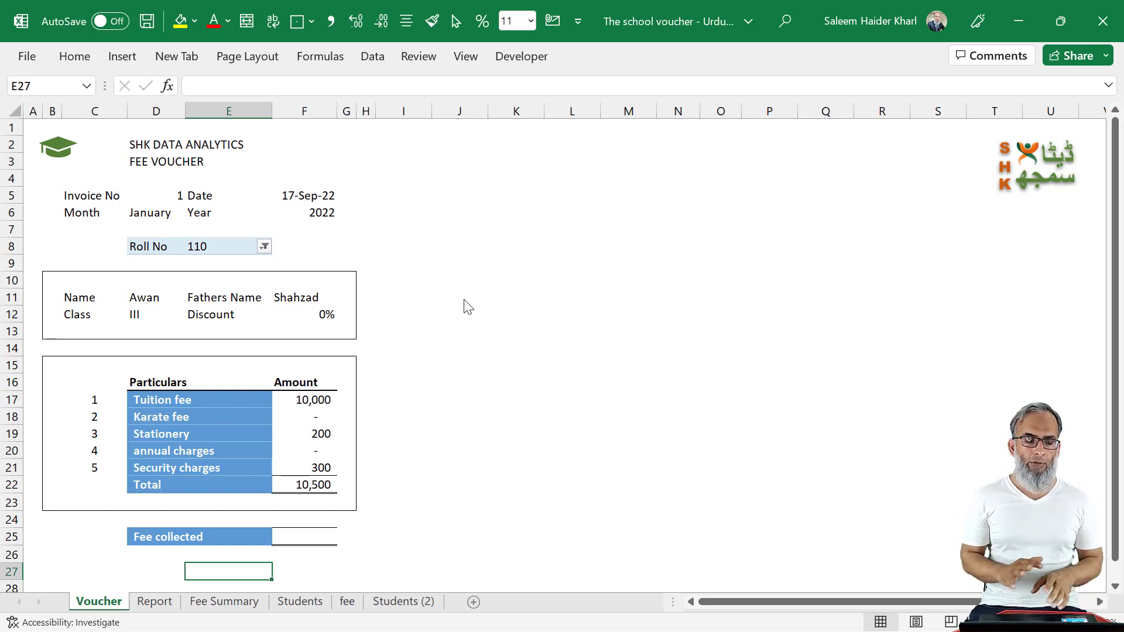
Step: Add thin middle and bottom horizontal borders to the student detail cells D11:D12 and F11:F12
left_click(134, 295)
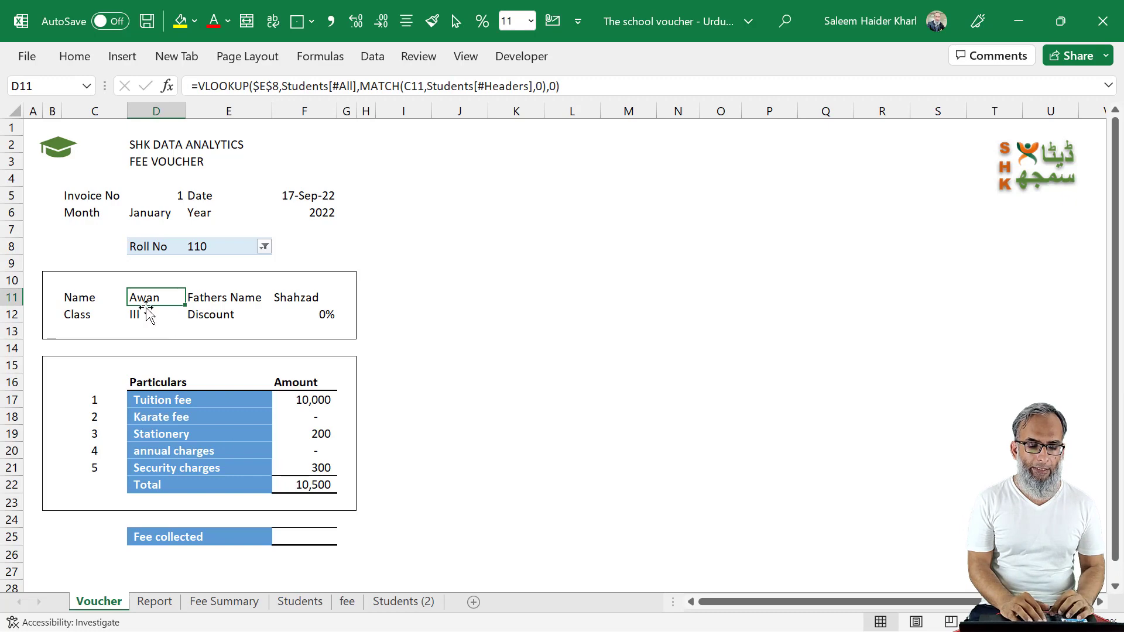
left_click_drag(143, 297, 143, 315)
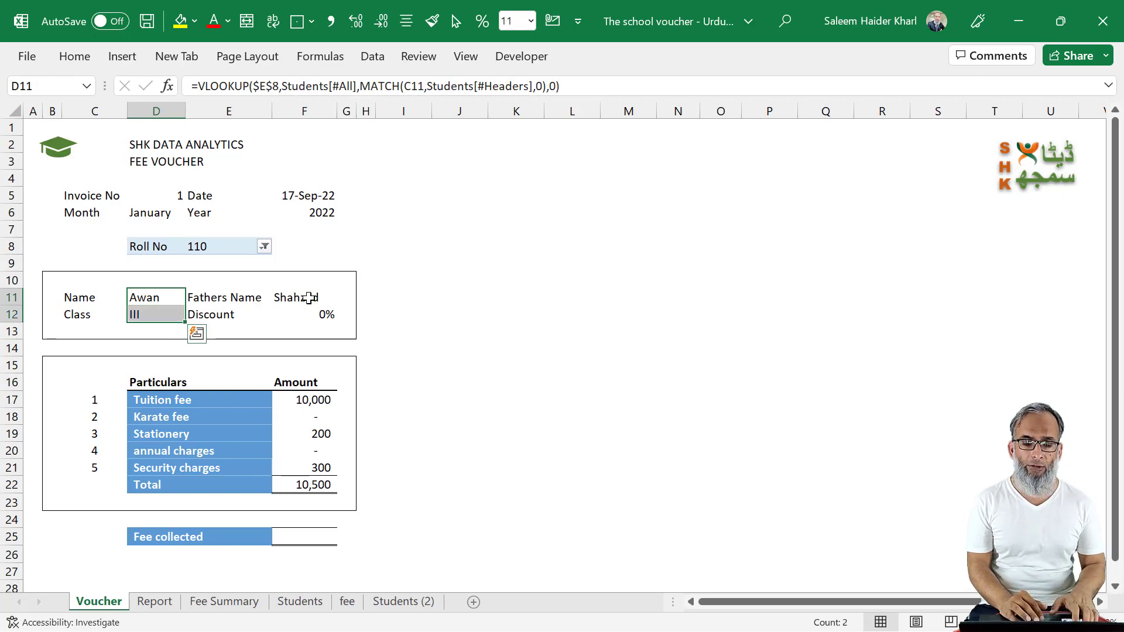
left_click_drag(309, 297, 308, 314)
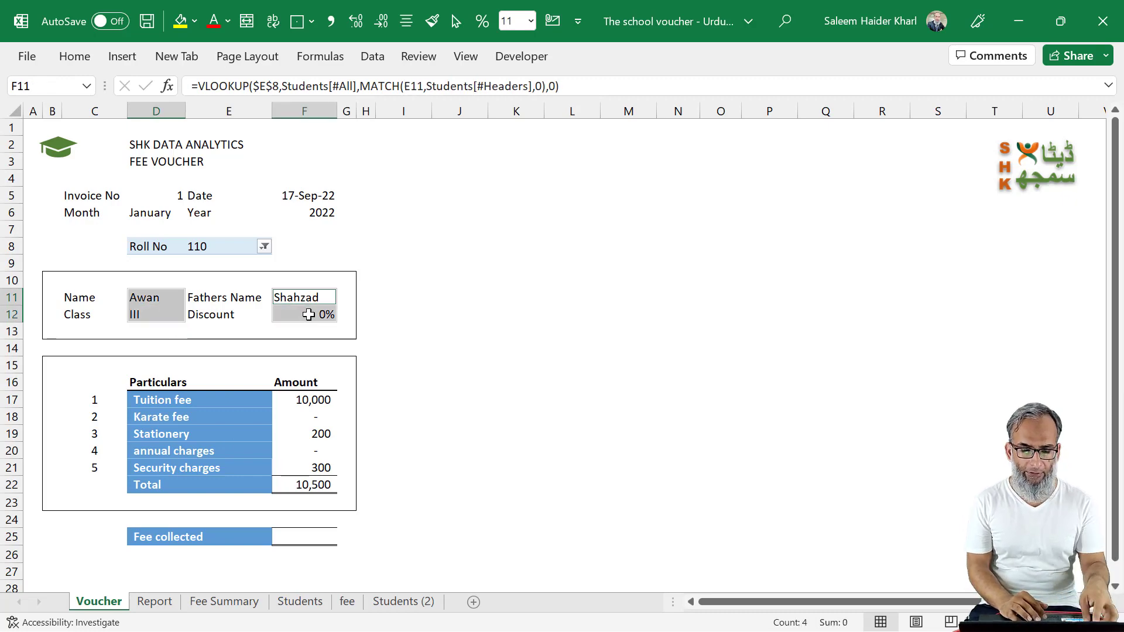
key("ctrl+1")
left_click(425, 268)
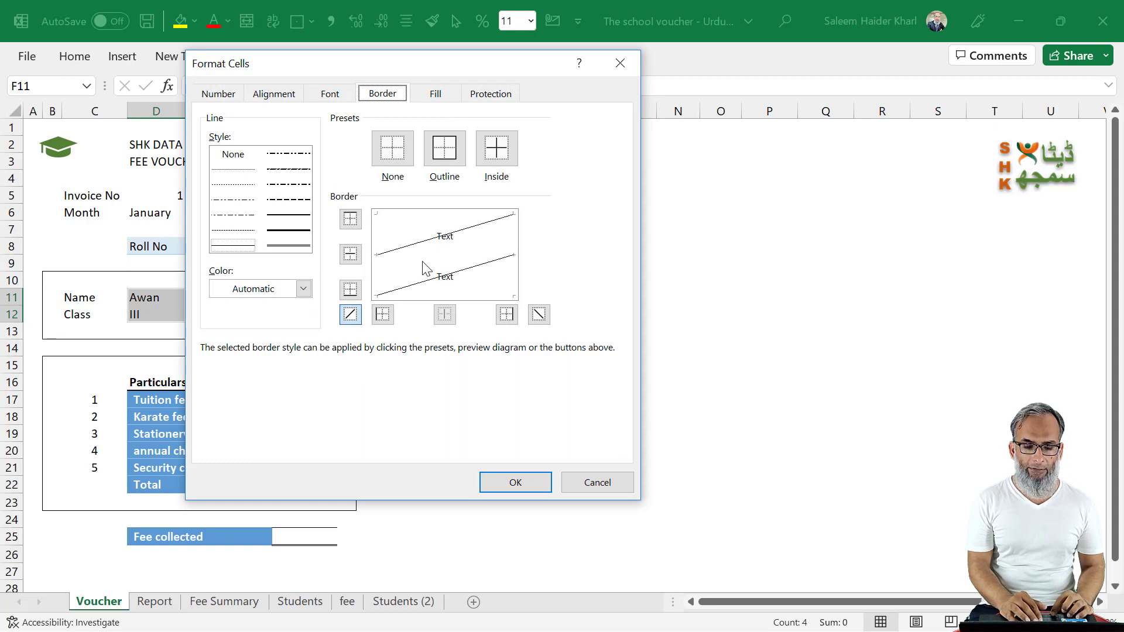
left_click(417, 249)
left_click(417, 256)
left_click(418, 295)
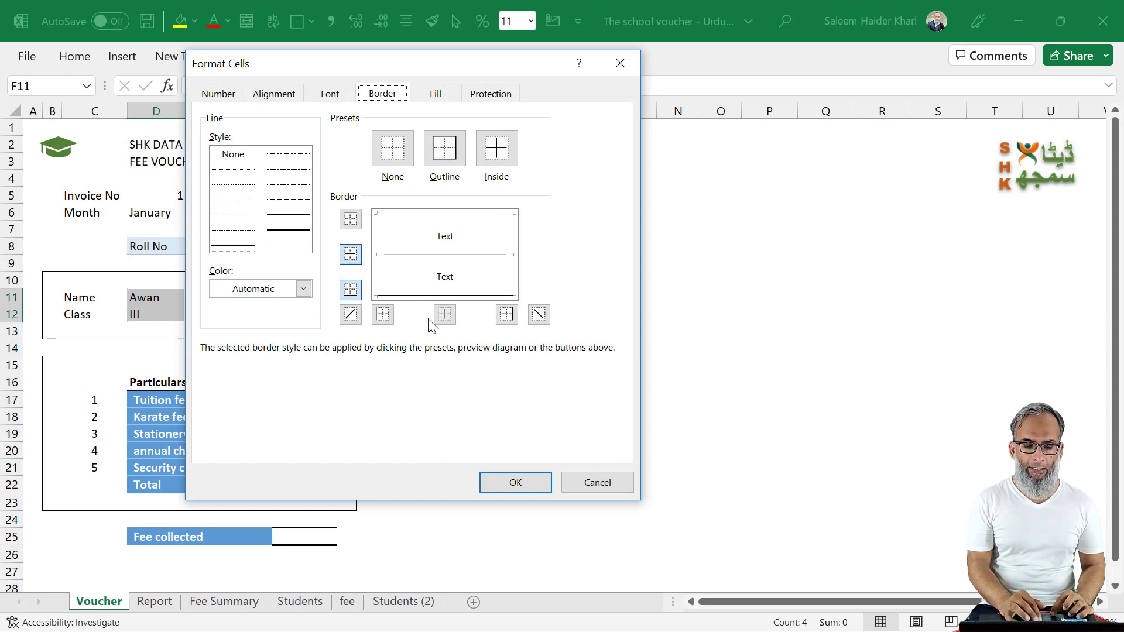
left_click(515, 483)
left_click(521, 338)
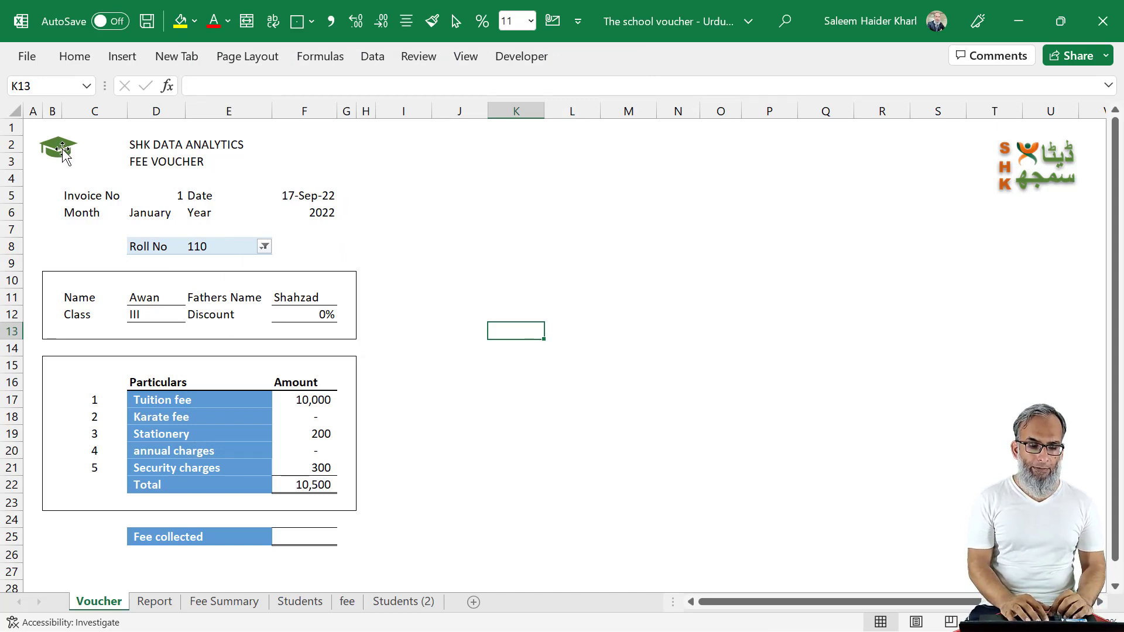
Step: Move the graduation cap icon over column C beside the headings, and make the two headings in D2:D3 bold
left_click_drag(62, 150, 88, 158)
left_click(143, 149)
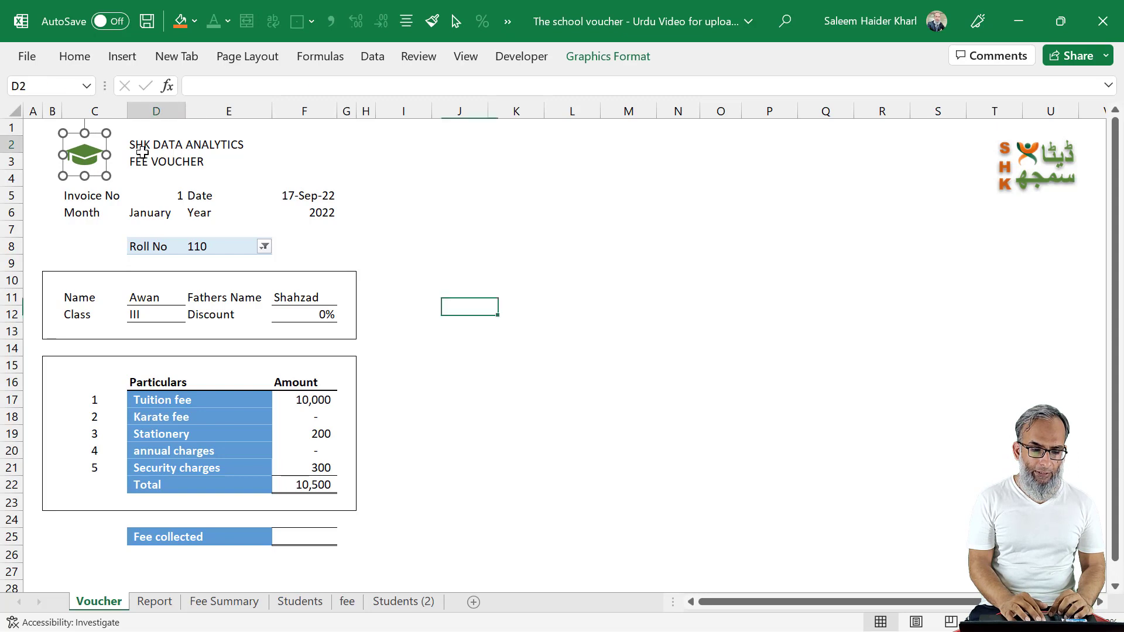
key("shift+Down")
key("ctrl+b")
left_click(409, 251)
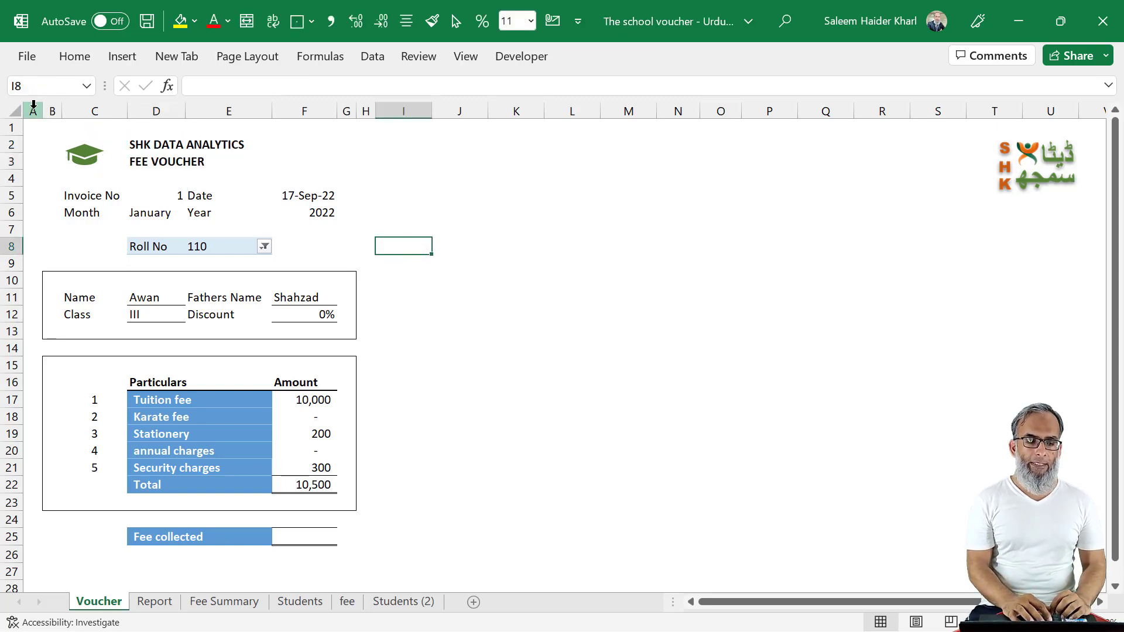
Step: Duplicate the whole voucher by copying columns A to H and pasting them starting at column I
left_click_drag(33, 111, 373, 102)
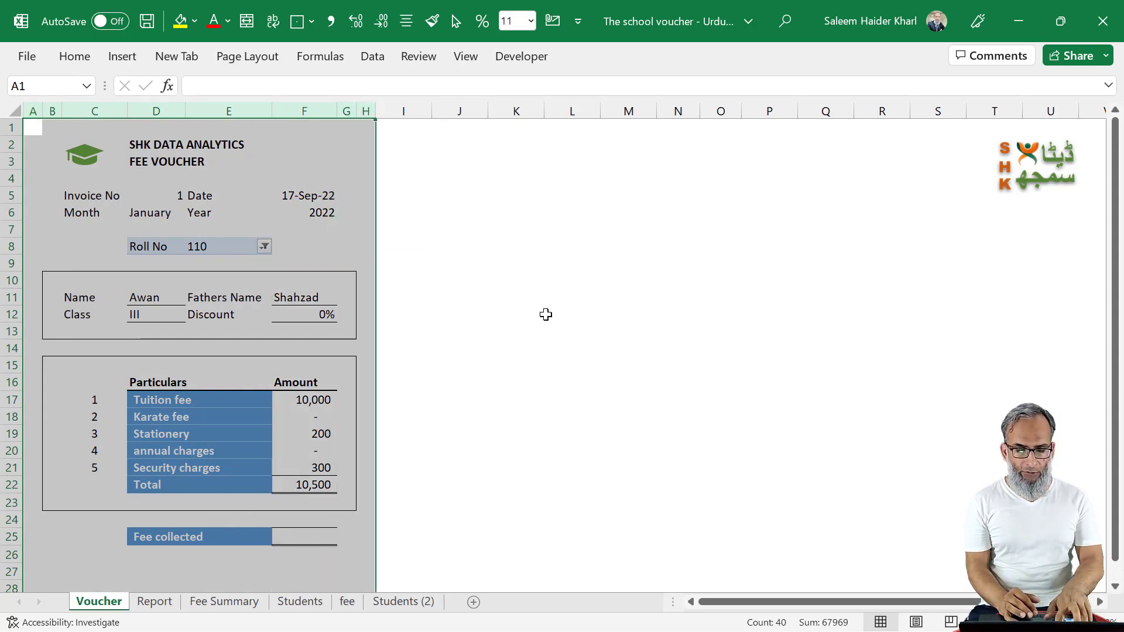
key("ctrl+c")
left_click(400, 111)
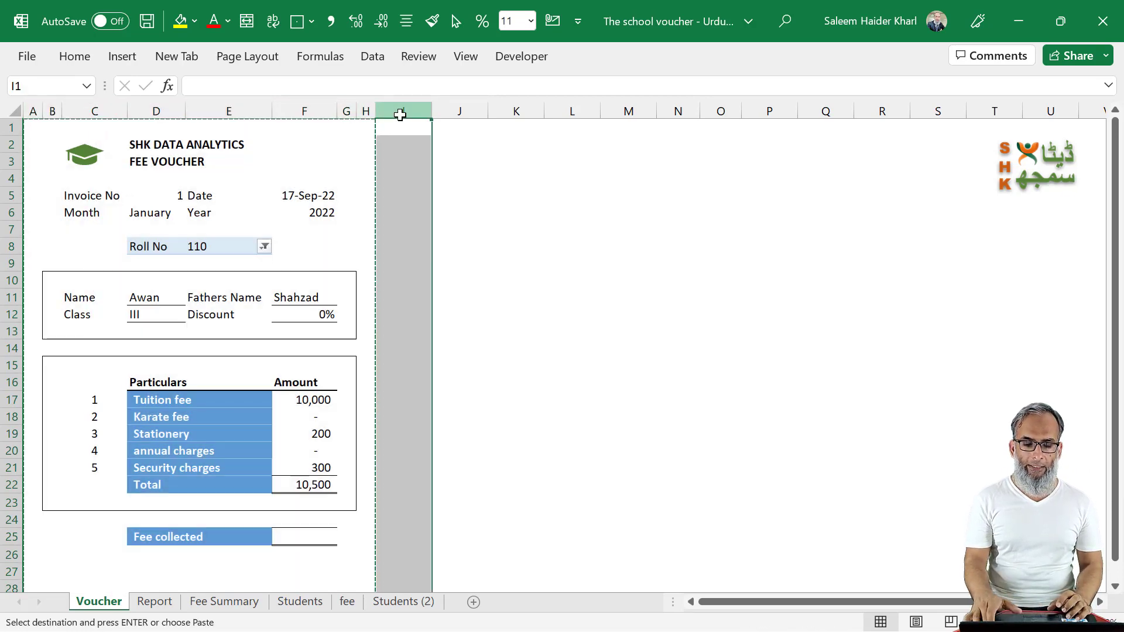
key("Return")
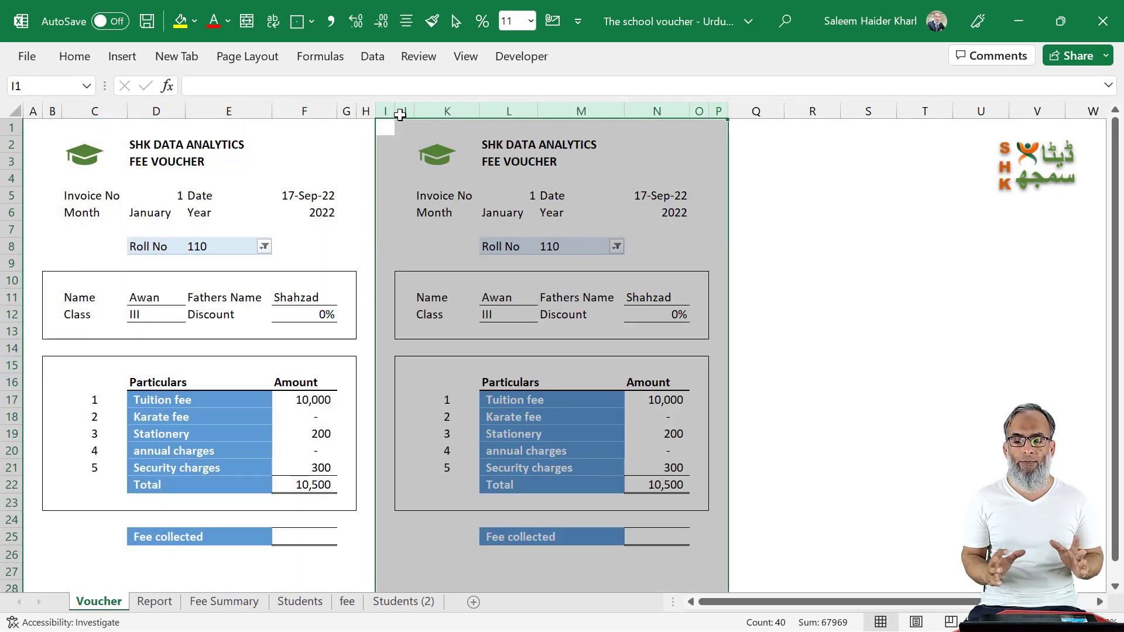
Step: Clear the duplicated Roll No label and selection from L8:M8 in the voucher copy
left_click(667, 246)
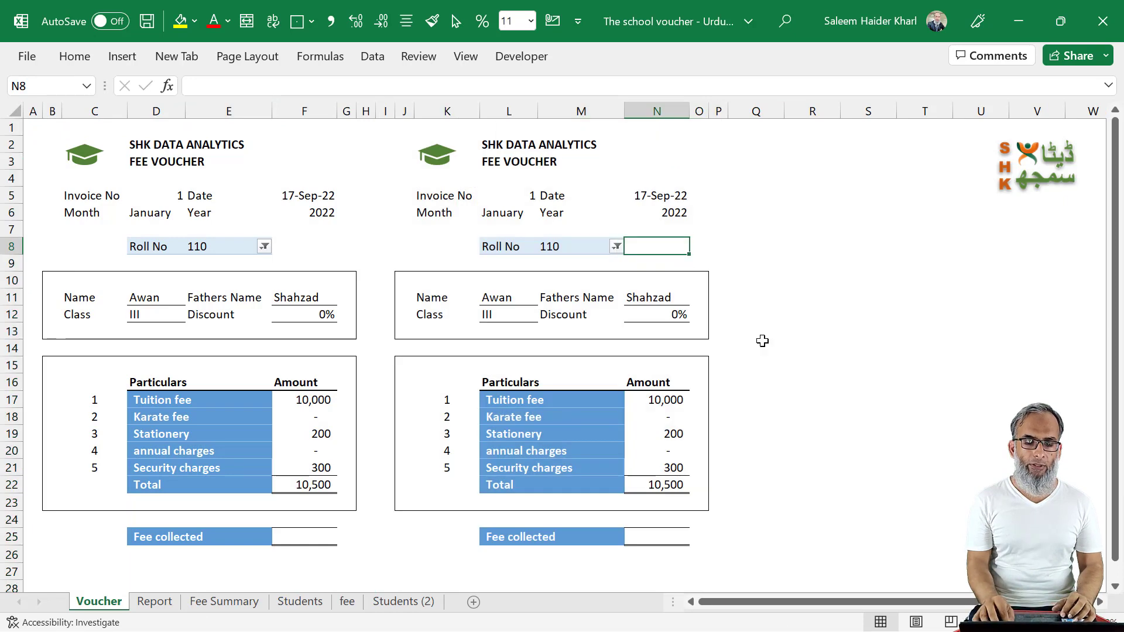
key("Left")
key("Right")
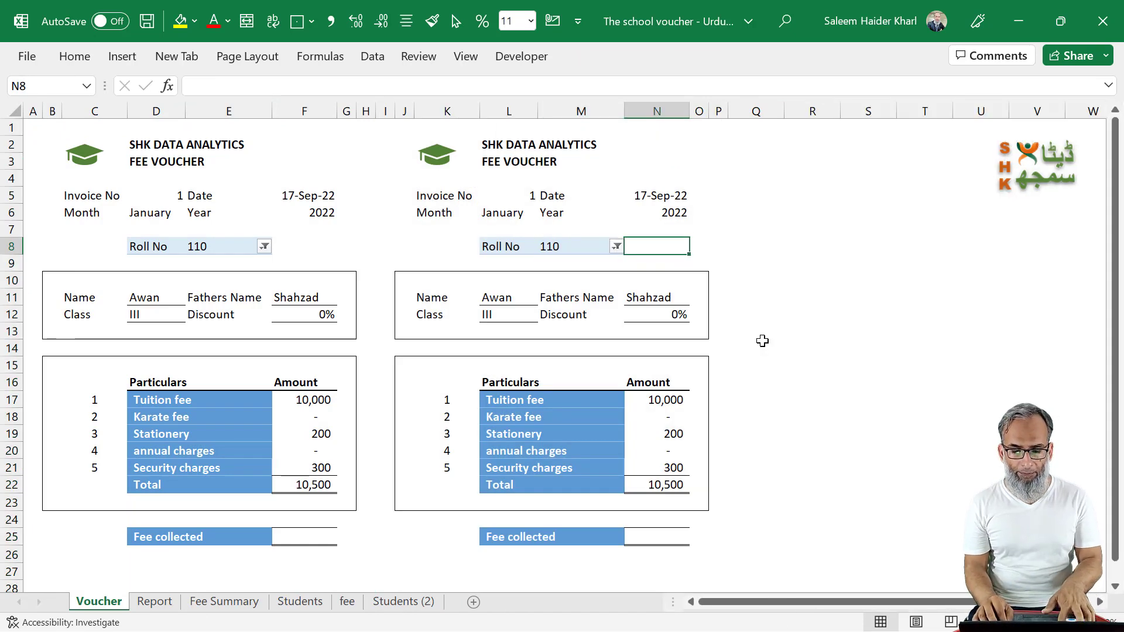
key("shift+Left")
key("shift+Left")
key("Delete")
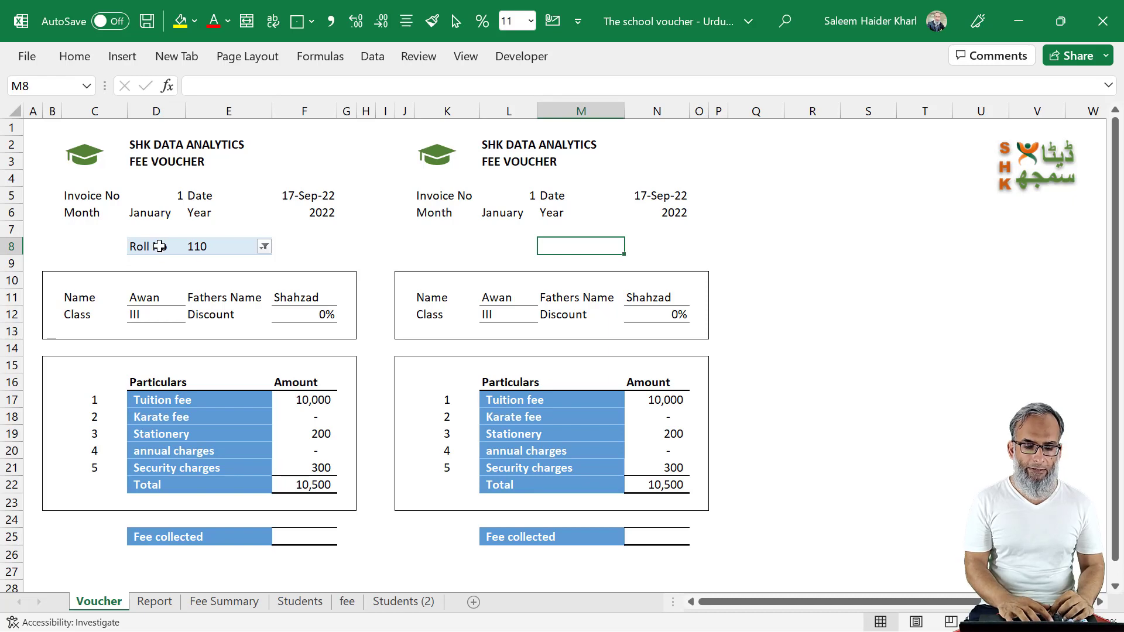
Step: Enter the label Roll No. in L8 and link M8 to the original roll number with =E8
left_click(508, 247)
type("Roll No.")
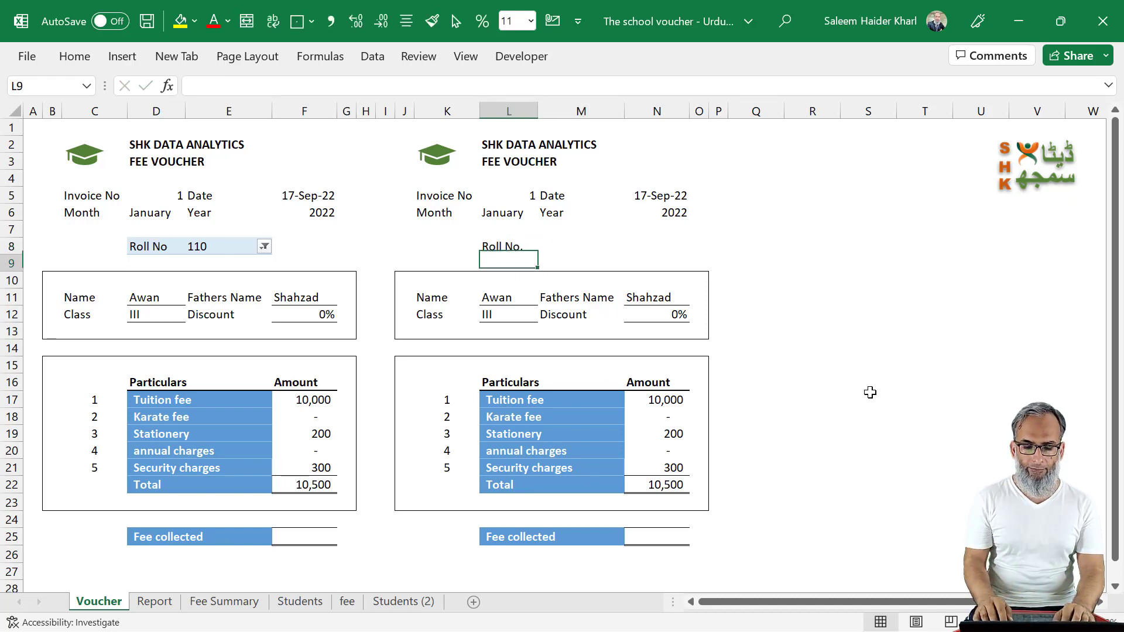
key("Tab")
type("=")
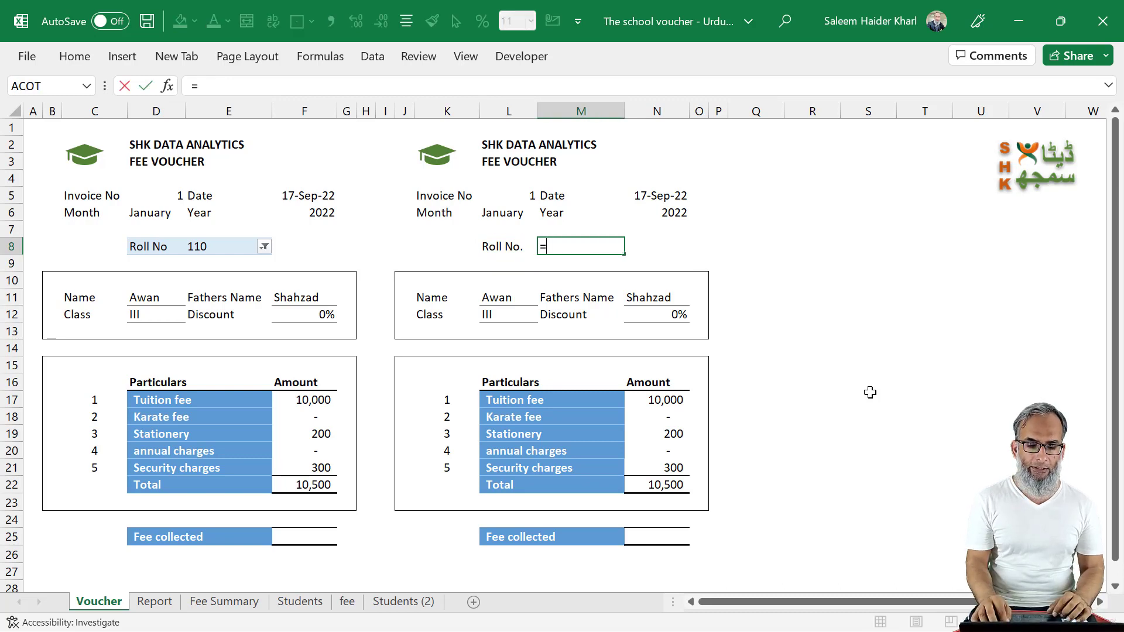
key("Left")
key("Left")
key("Left")
key("Left")
key("Left")
key("Left")
key("Left")
key("Left")
key("Return")
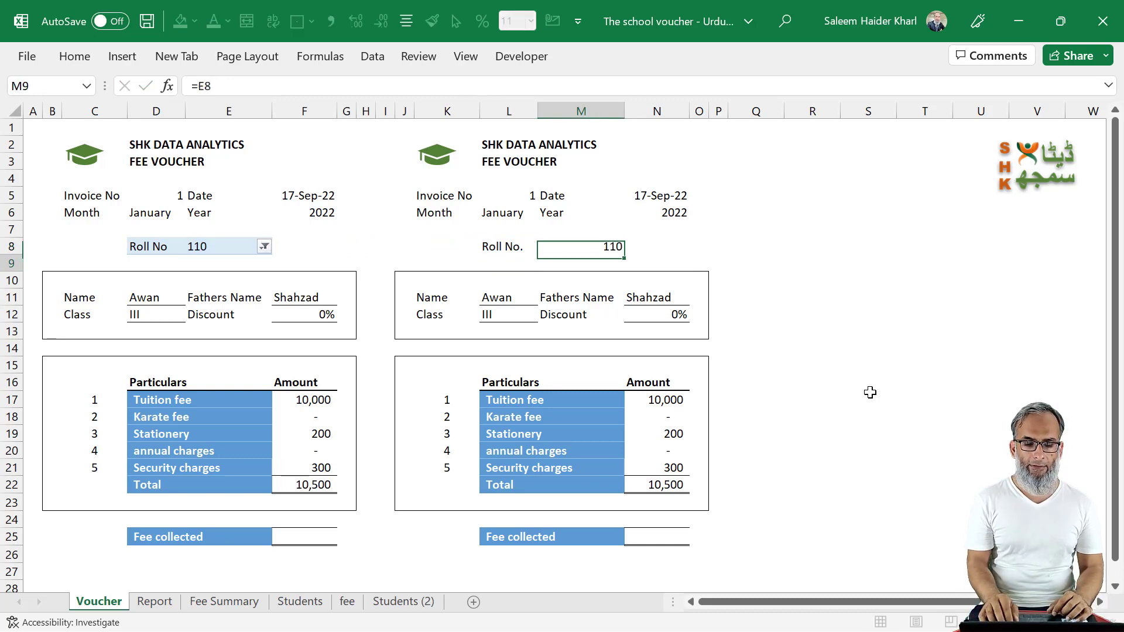
Step: Link the copy's invoice number in L5 to the original voucher with =D5
key("Up")
key("Up")
key("Up")
key("Up")
key("Left")
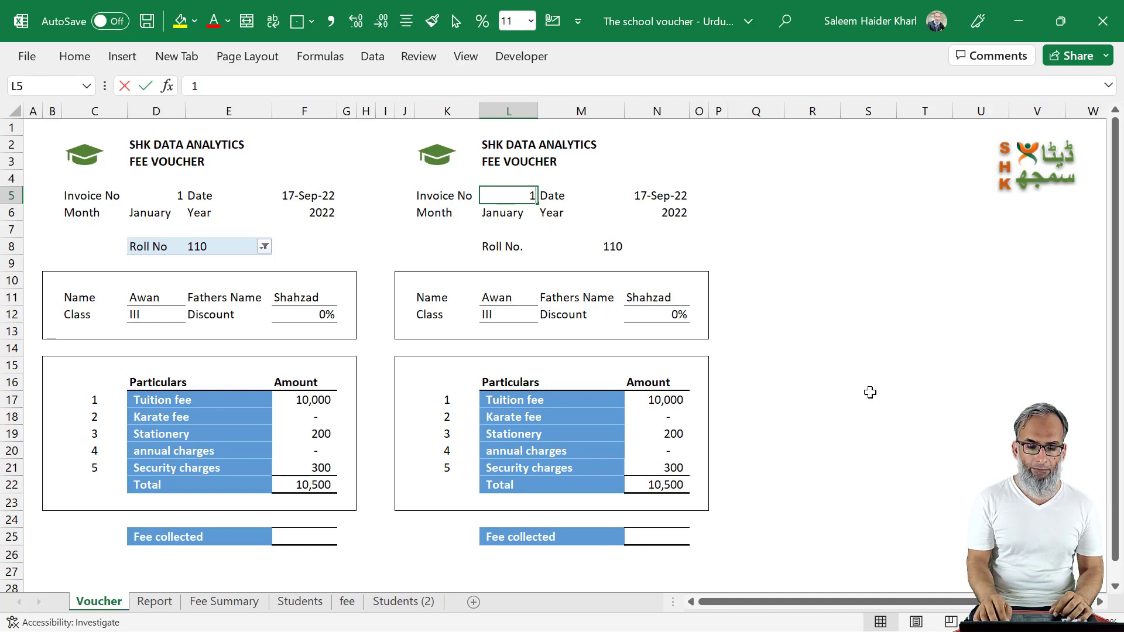
type("=")
key("Left")
key("Left")
key("Left")
key("Left")
key("Left")
key("Left")
key("Left")
key("Left")
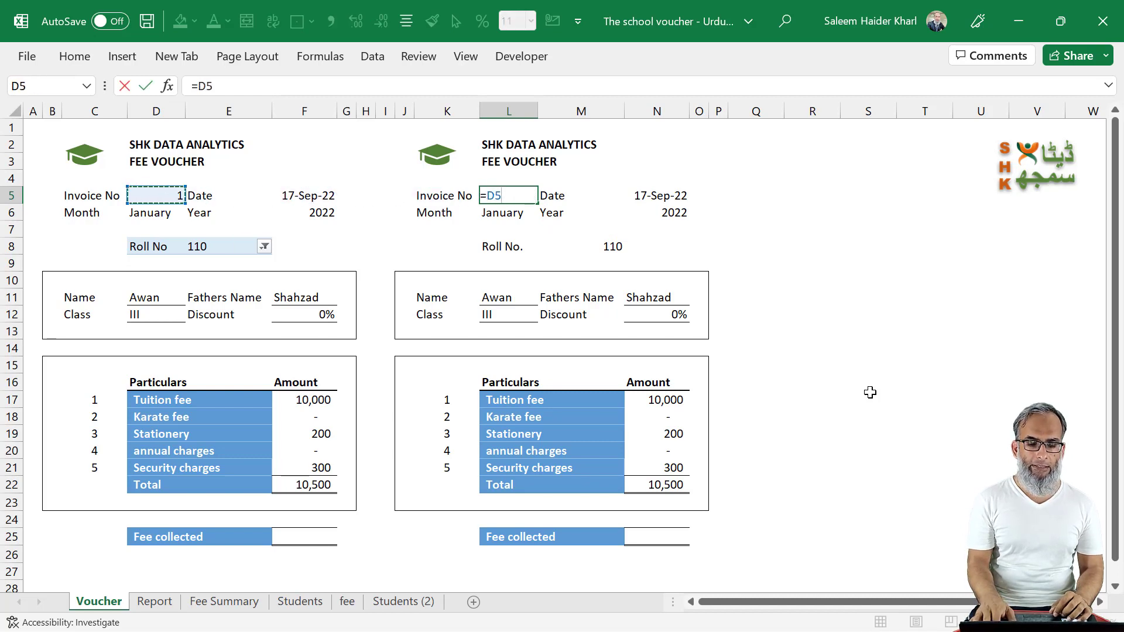
key("Return")
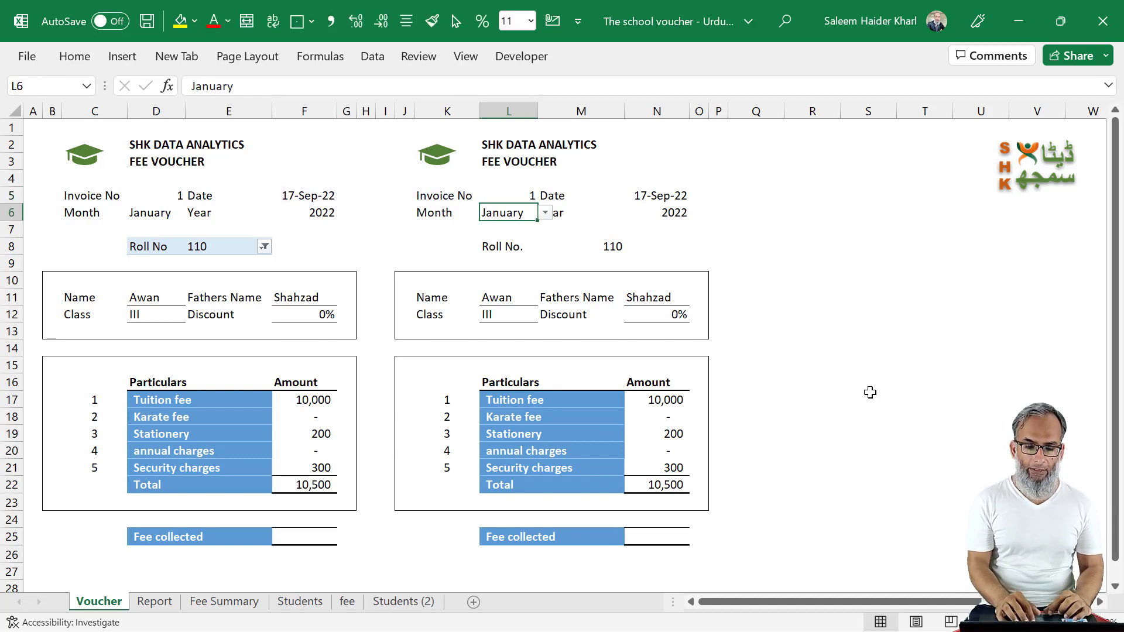
Step: Remove the month and its dropdown from L6 by pasting the blank cell L7 over it
left_click(515, 233)
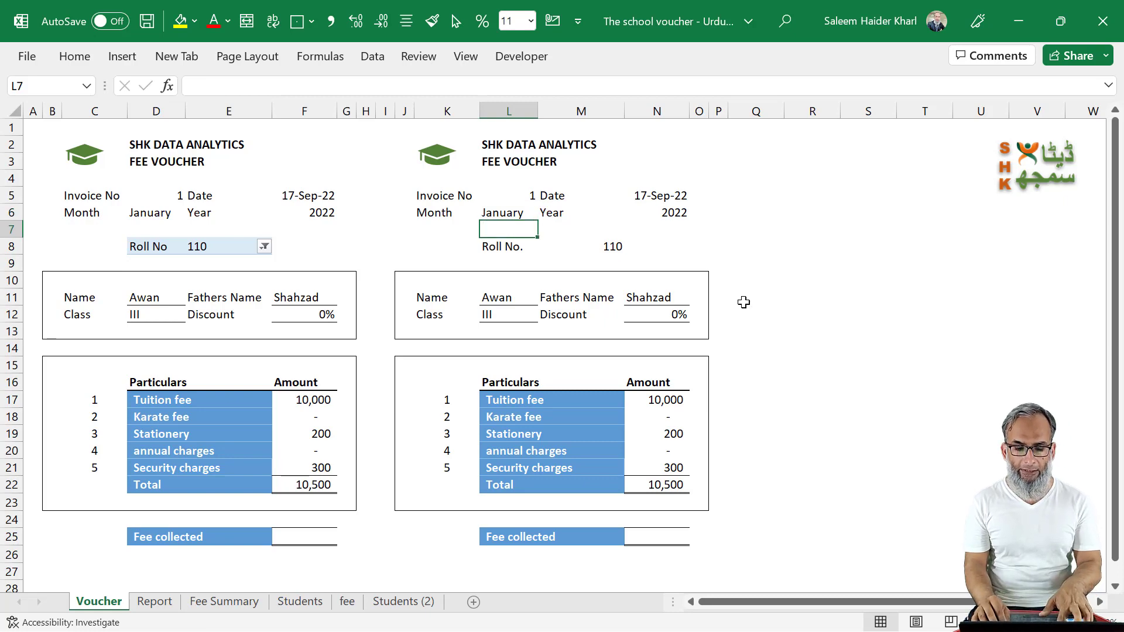
key("ctrl+c")
key("Up")
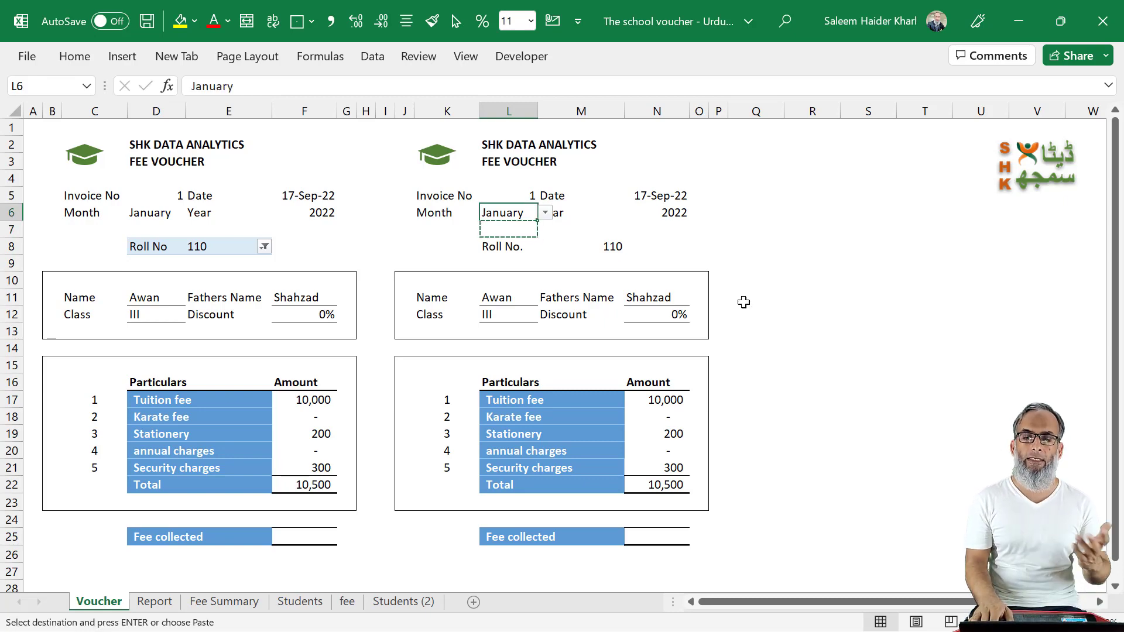
key("Return")
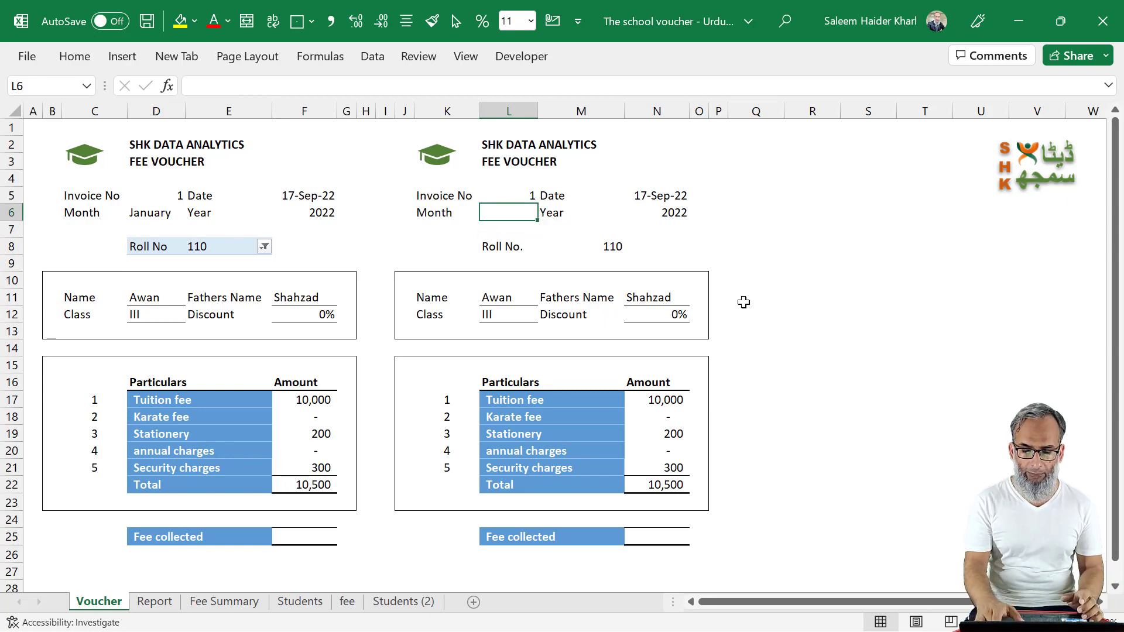
Step: Link the copy's month in L6 to the original voucher's month with =D6
type("=")
key("Left")
key("Left")
key("Left")
key("Left")
key("Left")
key("Left")
key("Left")
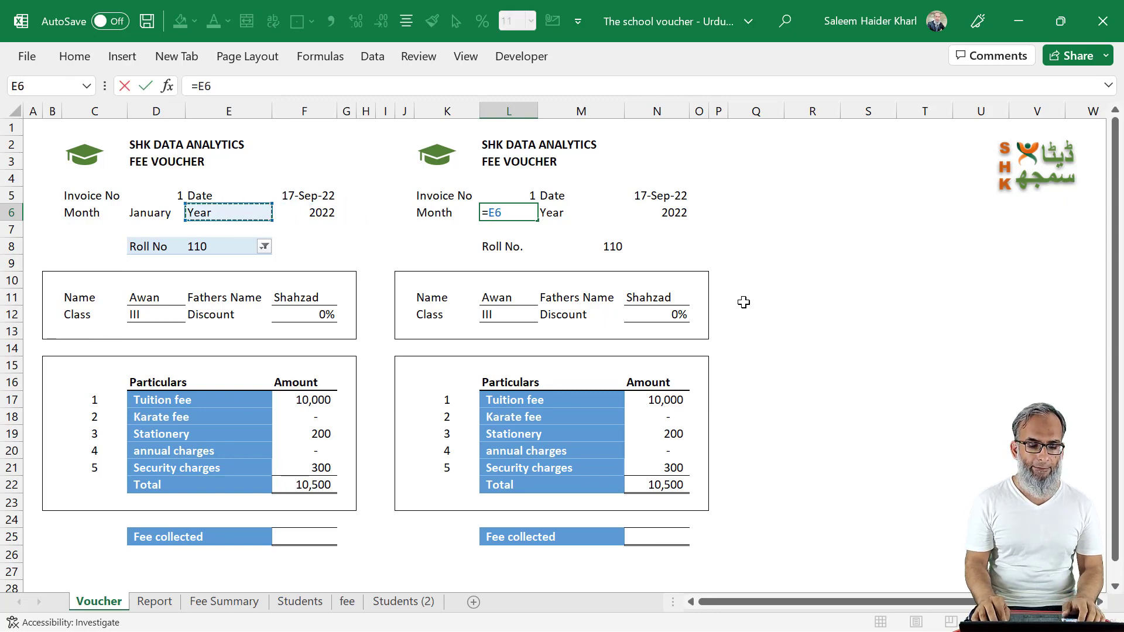
key("Left")
key("Left")
key("Right")
key("Return")
key("Up")
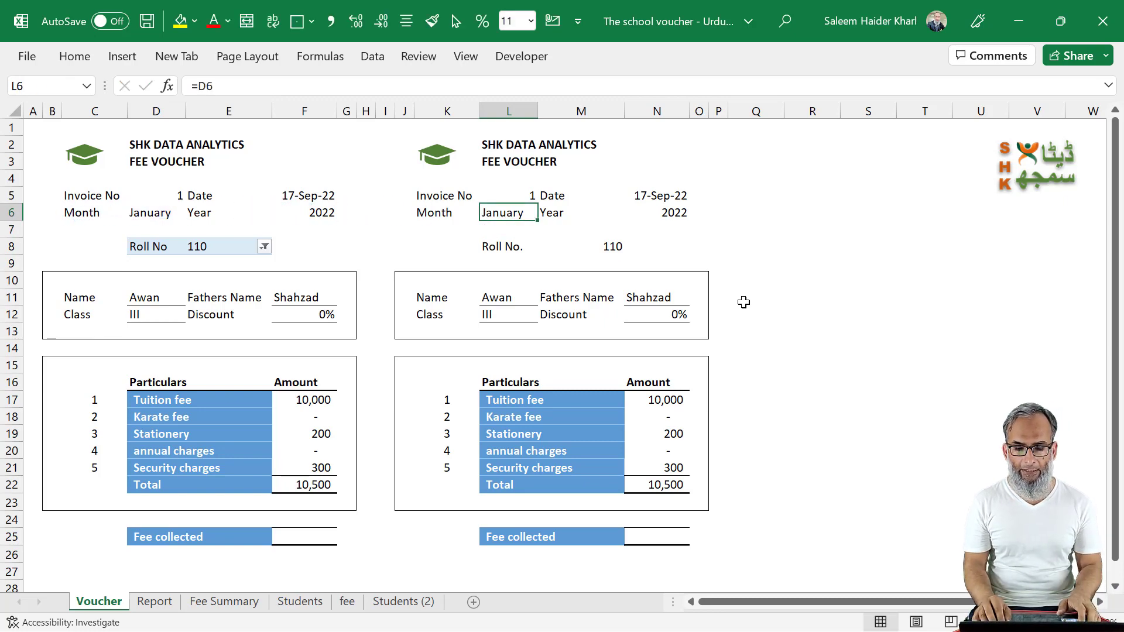
key("ctrl+c")
key("Right")
key("Right")
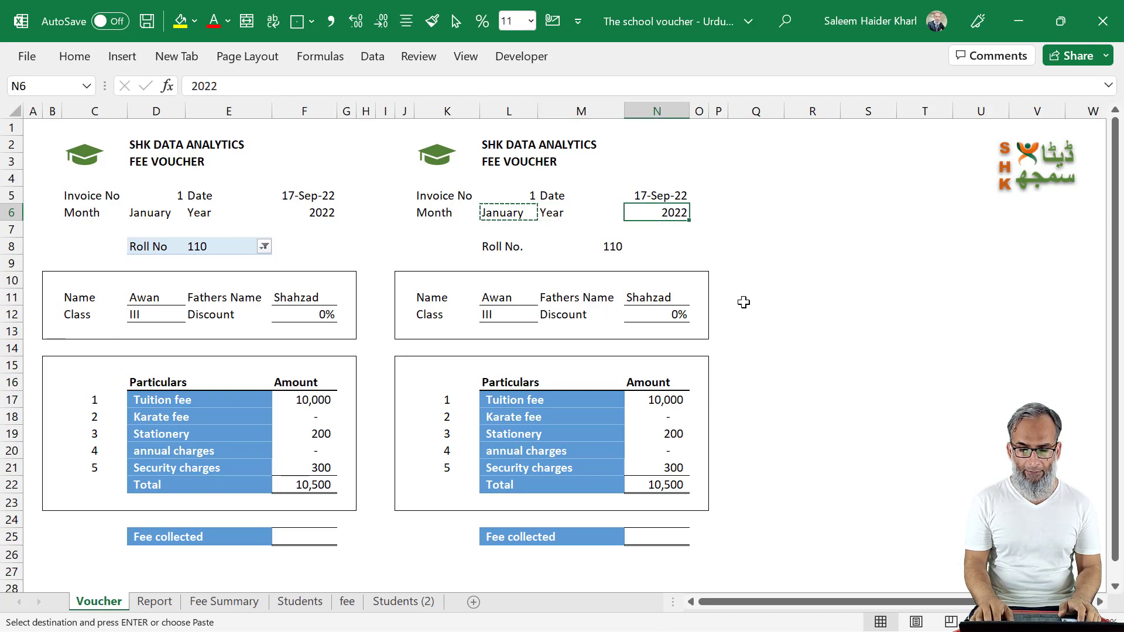
key("Escape")
Step: Link the copy's date in N5 to the original voucher's date with =F5
key("Up")
type("=")
key("Left")
key("Left")
key("Left")
key("Left")
key("Left")
key("Left")
key("Left")
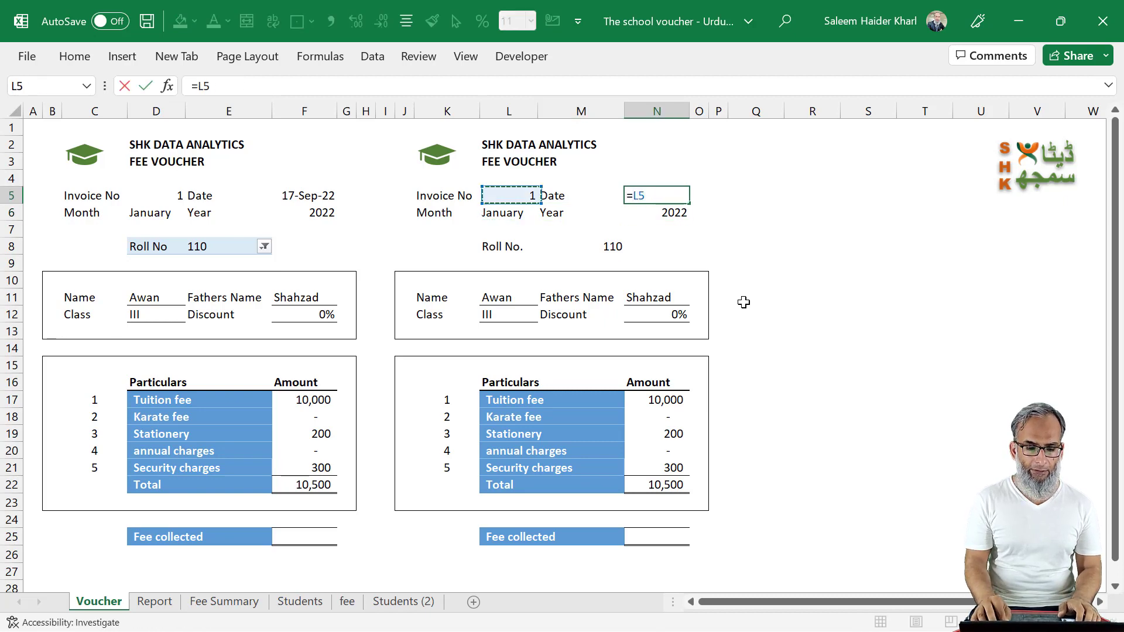
key("Left")
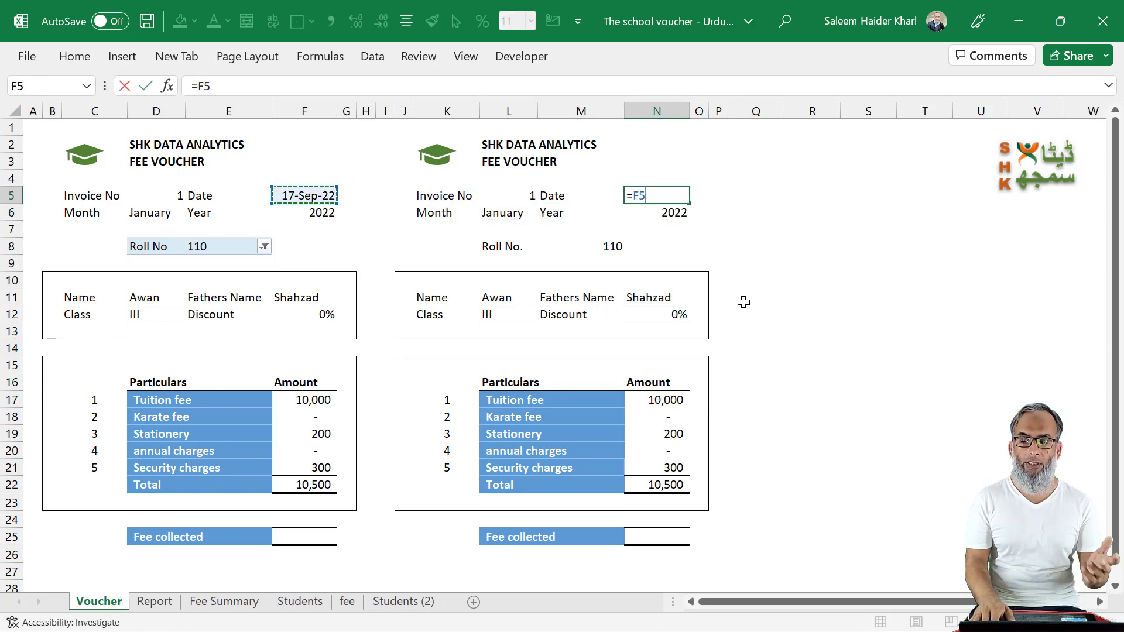
key("Return")
Step: Replace the name lookup in L11 of the copy with the link =D11
key("Down")
key("Down")
key("Down")
key("Down")
key("Down")
key("Down")
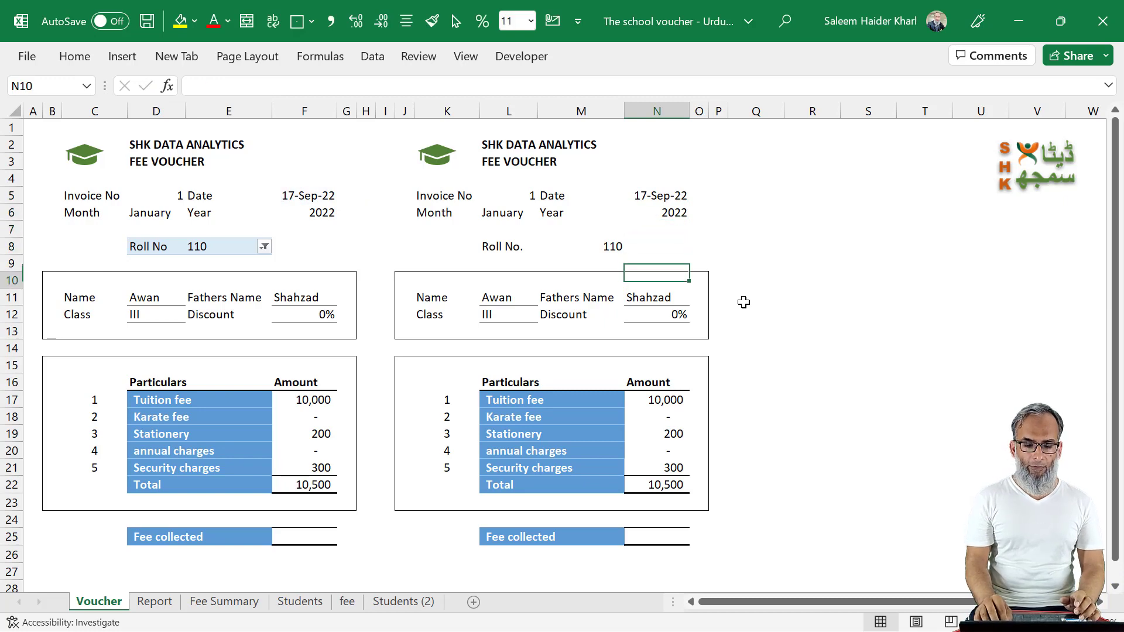
key("Left")
key("Left")
key("Left")
key("Up")
key("Right")
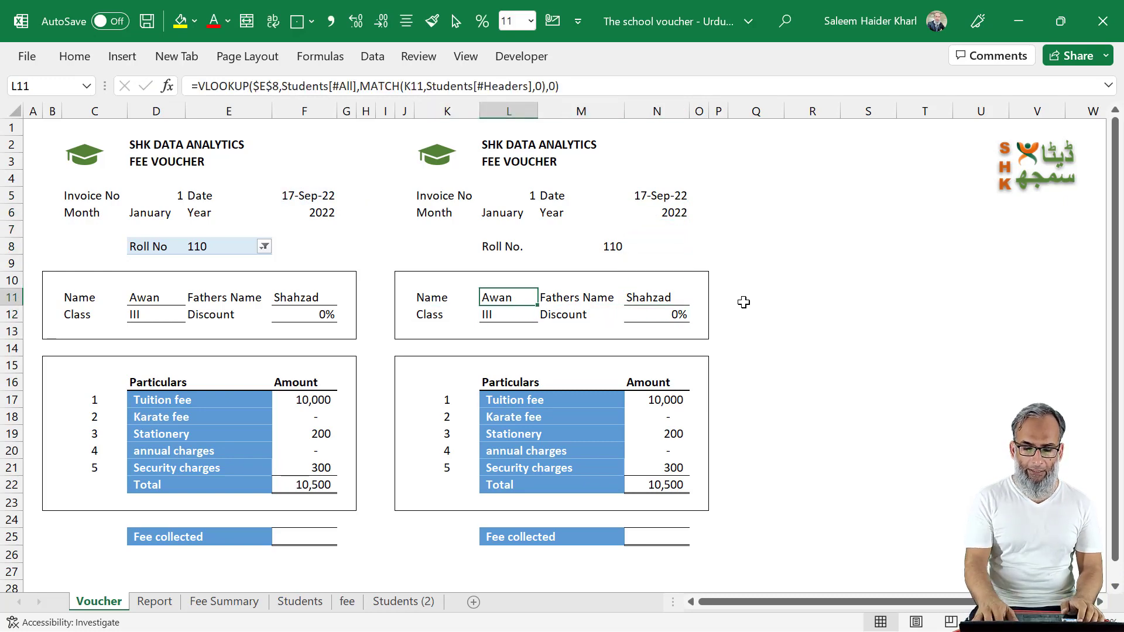
type("=")
key("Left")
key("Left")
key("Left")
key("Left")
key("Left")
key("Left")
key("Left")
key("Left")
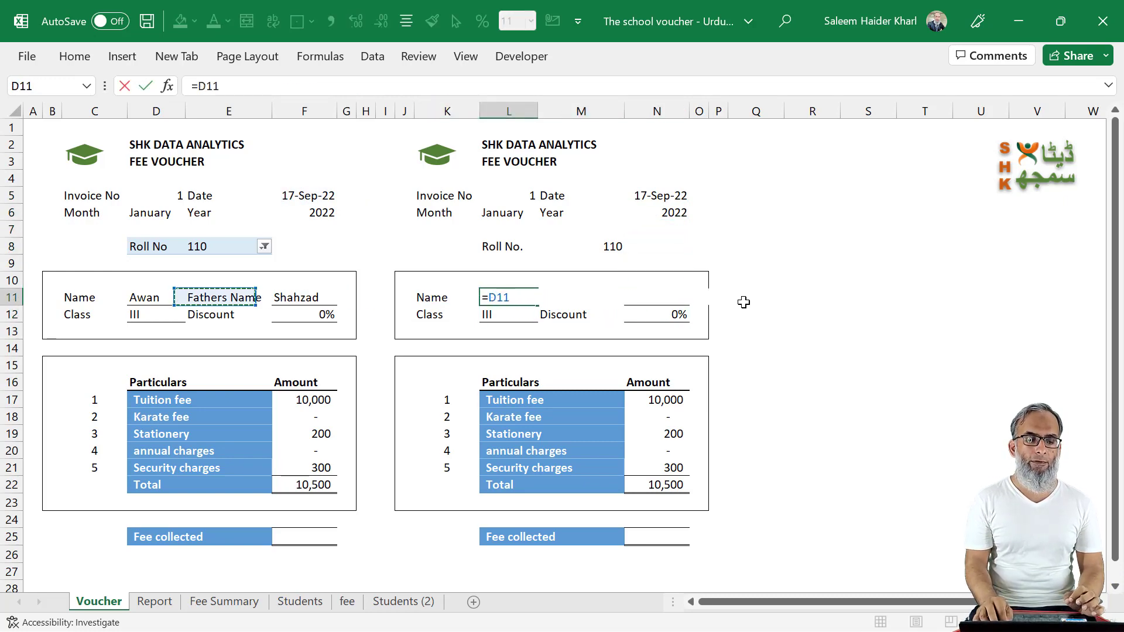
key("Return")
Step: Link the copy's class in L12 to the original voucher's class with =D12
type("=")
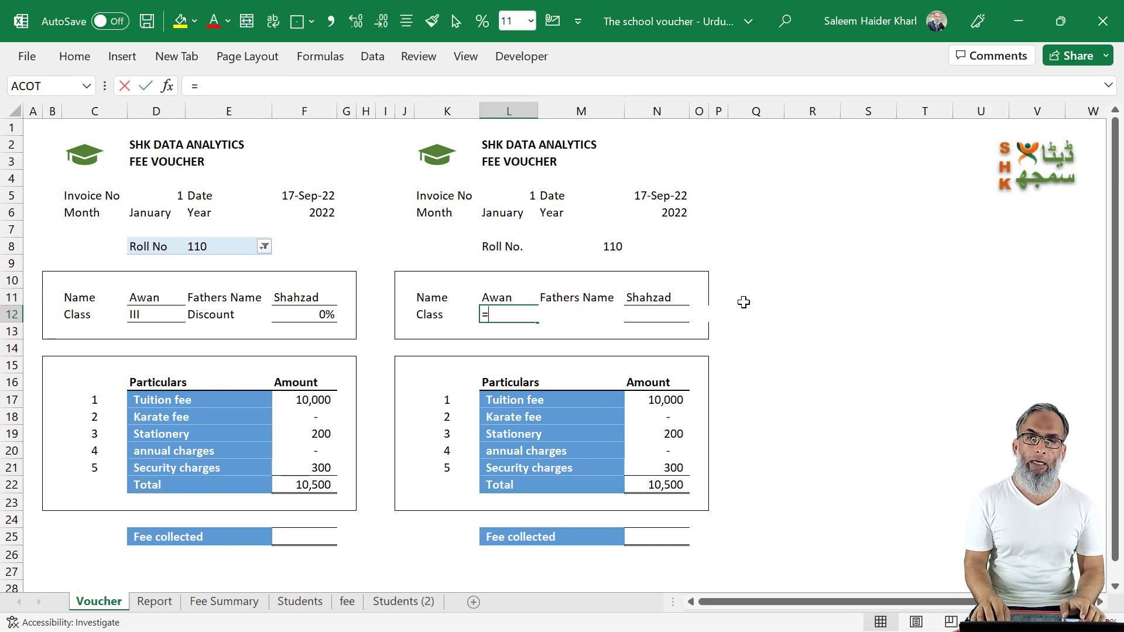
key("Left")
key("Left")
key("Left")
key("Left")
key("Left")
key("Left")
key("Left")
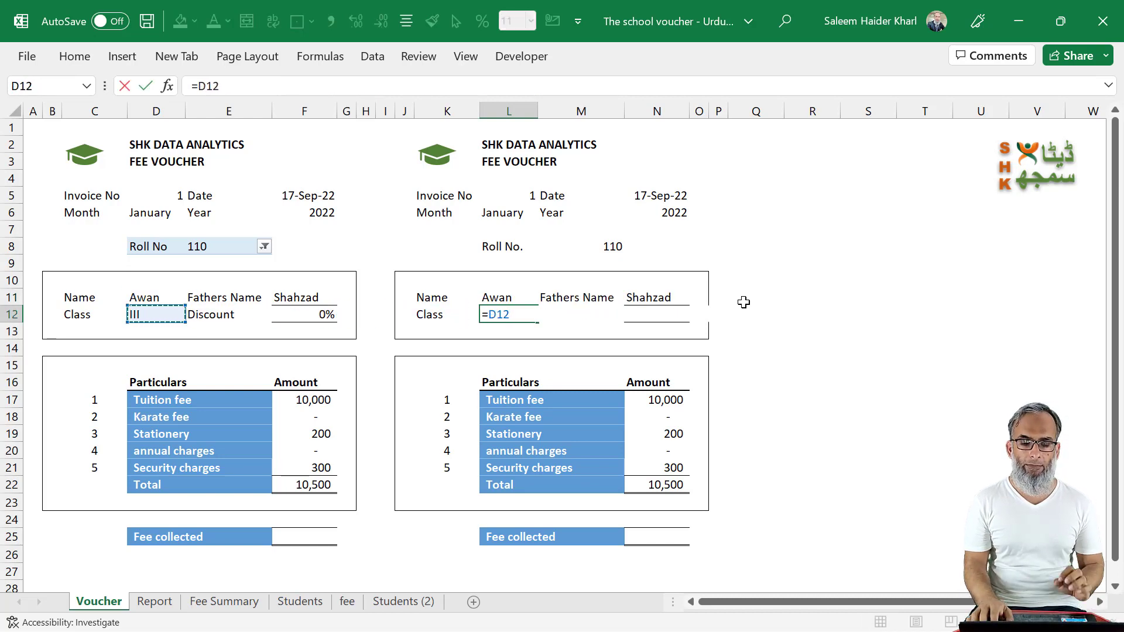
key("Return")
Step: Replace the father's name lookup in N11 of the copy with the link =F11
key("Up")
key("Right")
key("Up")
key("Right")
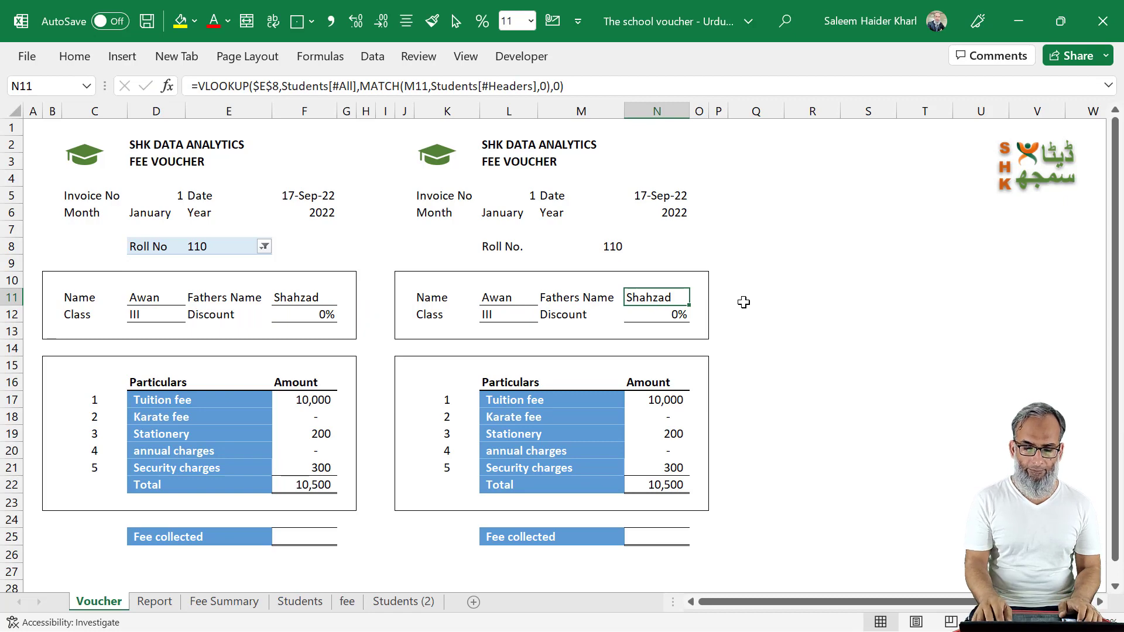
type("=")
key("Left")
key("Left")
key("Left")
key("Left")
Step: Link the copy's discount in N12 to the original voucher's discount with =F12
key("Left")
key("Left")
key("Left")
key("Left")
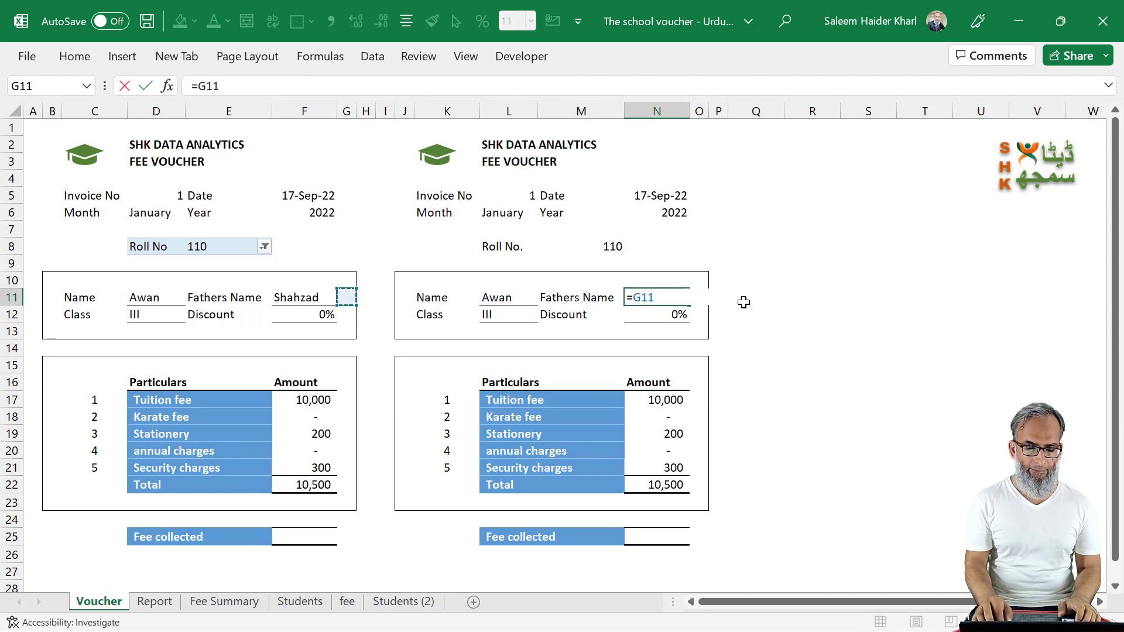
key("Return")
type("=")
key("Left")
key("Left")
key("Left")
key("Left")
key("Left")
key("Left")
key("Left")
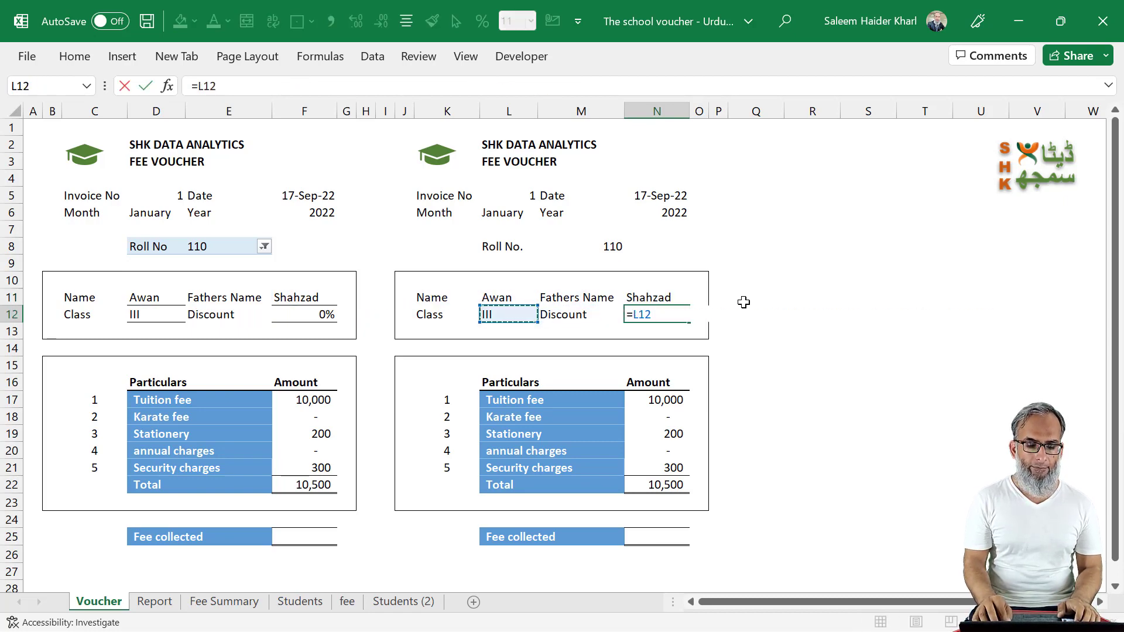
key("Left")
key("Return")
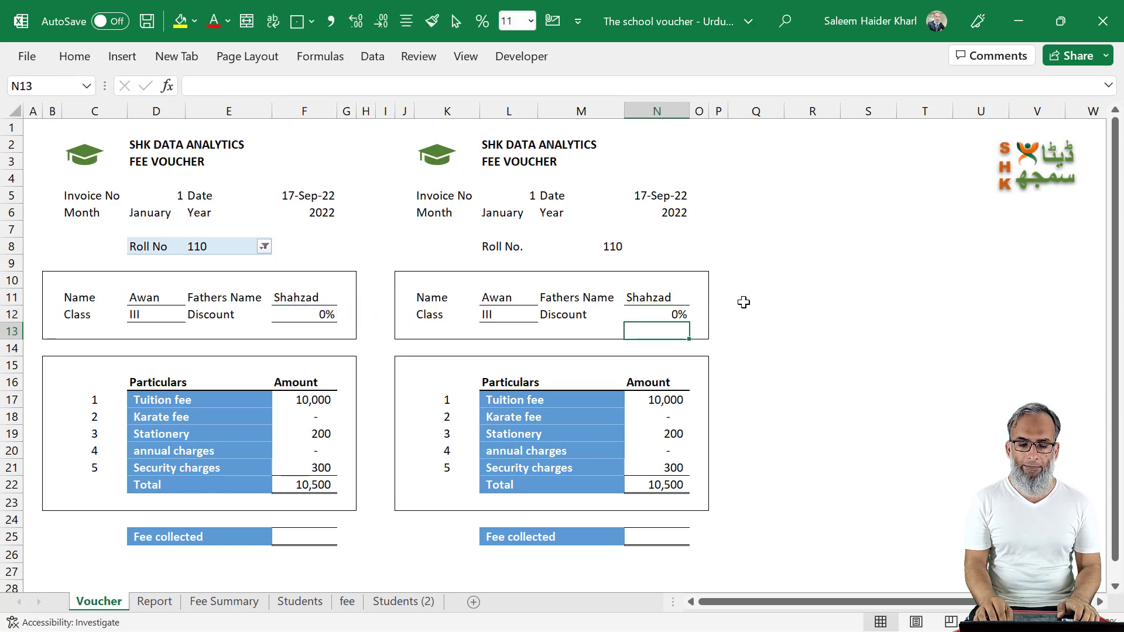
Step: Copy the discount link from N12 and paste only its formula into the copy's fee amounts N17:N21, checking the link in N19
key("Up")
key("ctrl+c")
key("Down")
key("Down")
key("Down")
key("Down")
key("Down")
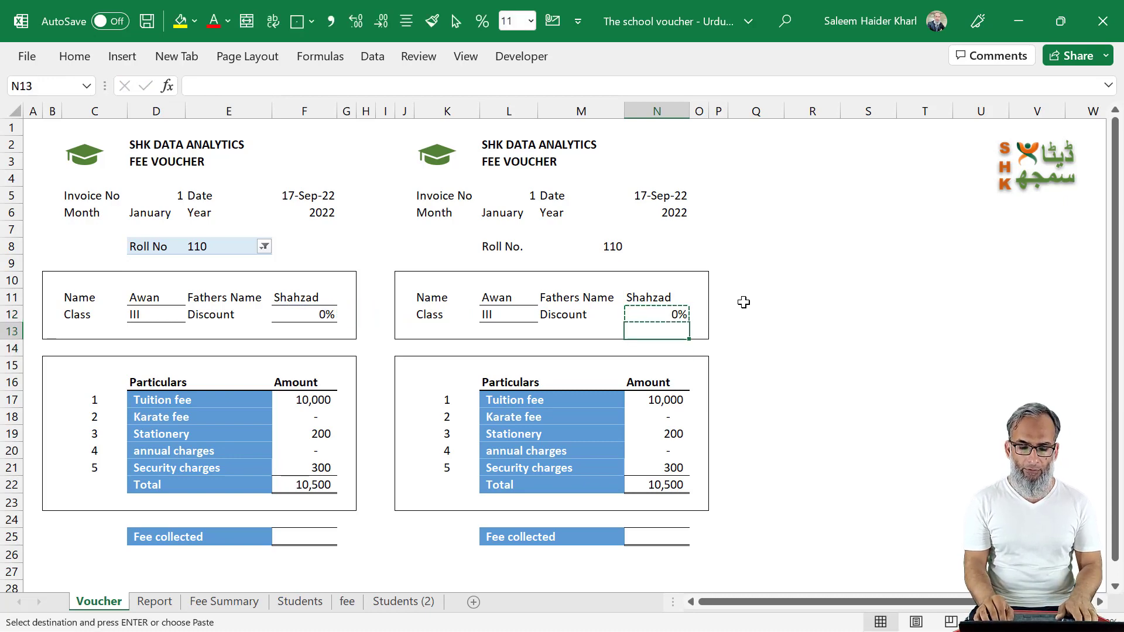
key("shift+Down")
key("shift+Down")
key("shift+Down")
key("shift+Down")
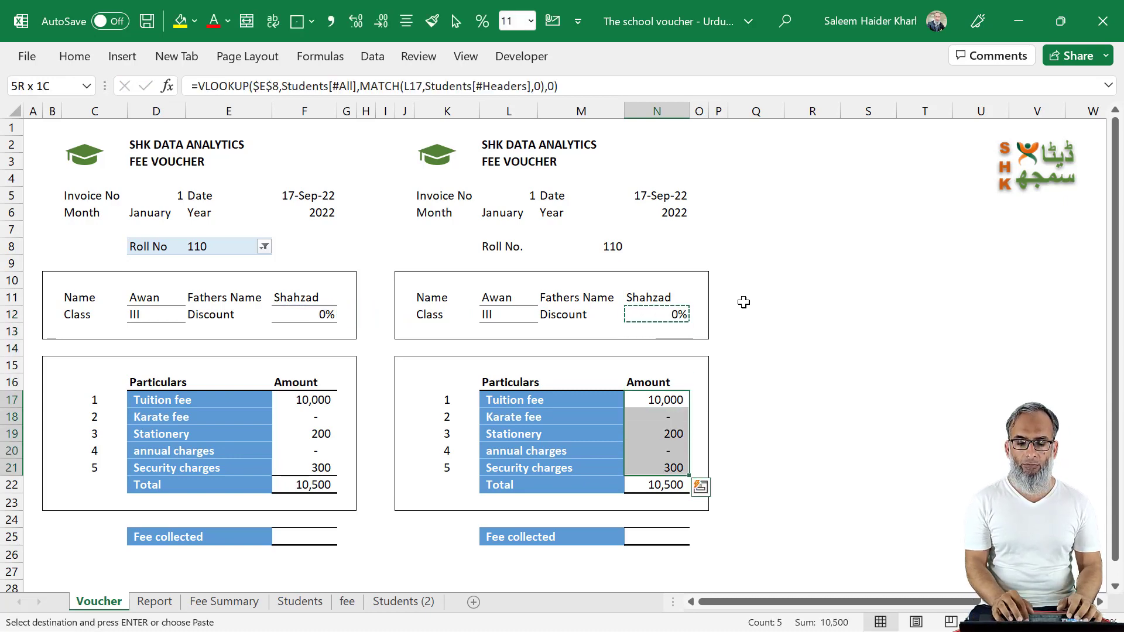
right_click(654, 401)
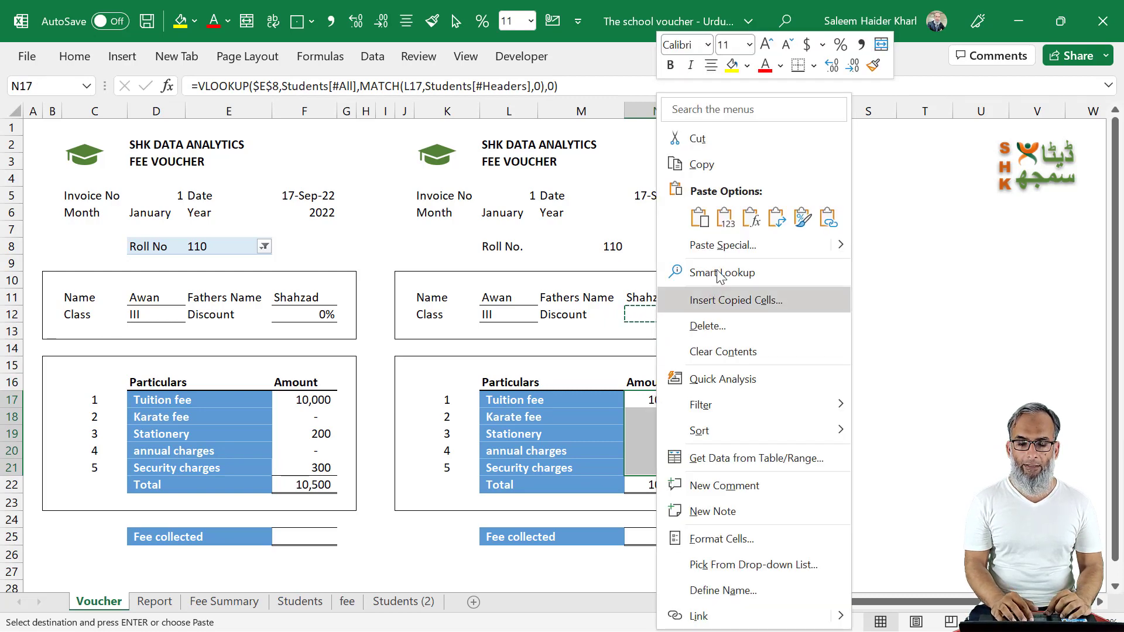
left_click(752, 227)
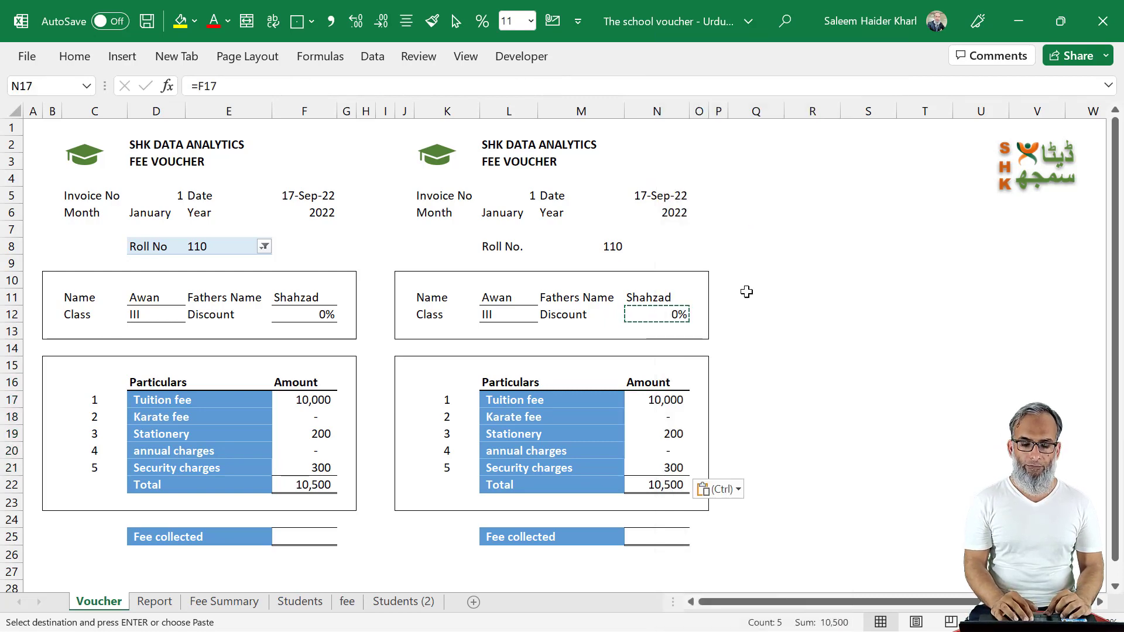
key("Down")
key("Escape")
key("Down")
key("Down")
key("Down")
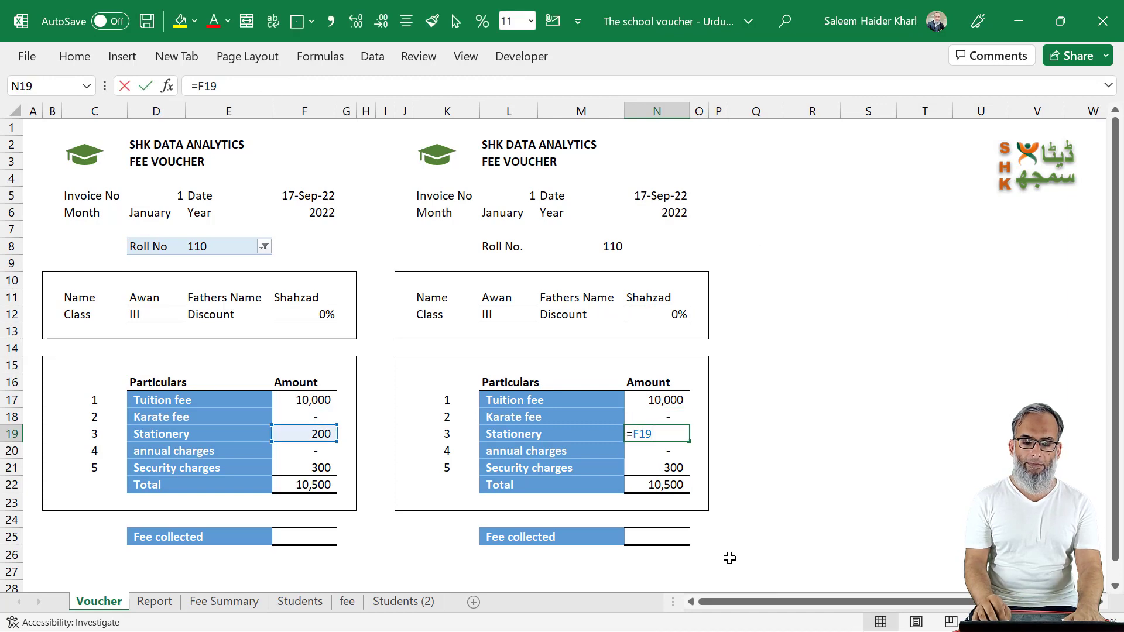
Step: Link the copy's fee collected amount in N25 to the original voucher's fee collected cell F25
key("Down")
key("Down")
key("Down")
key("Down")
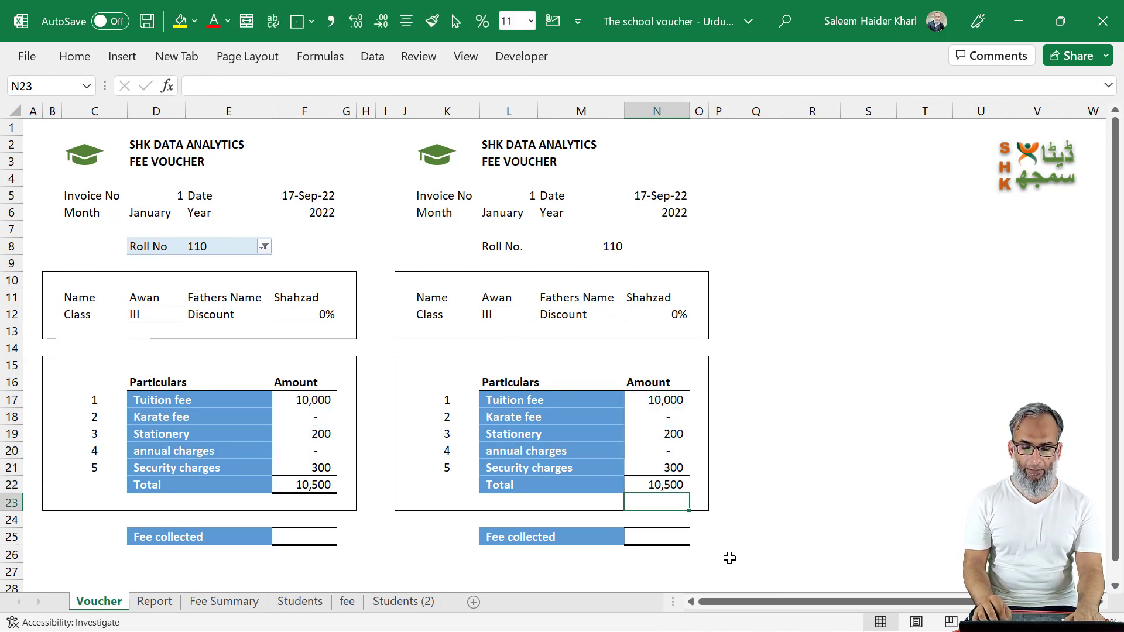
key("F2")
type("=")
key("Left")
key("Left")
key("Left")
key("Left")
key("Left")
key("Left")
key("Left")
key("Left")
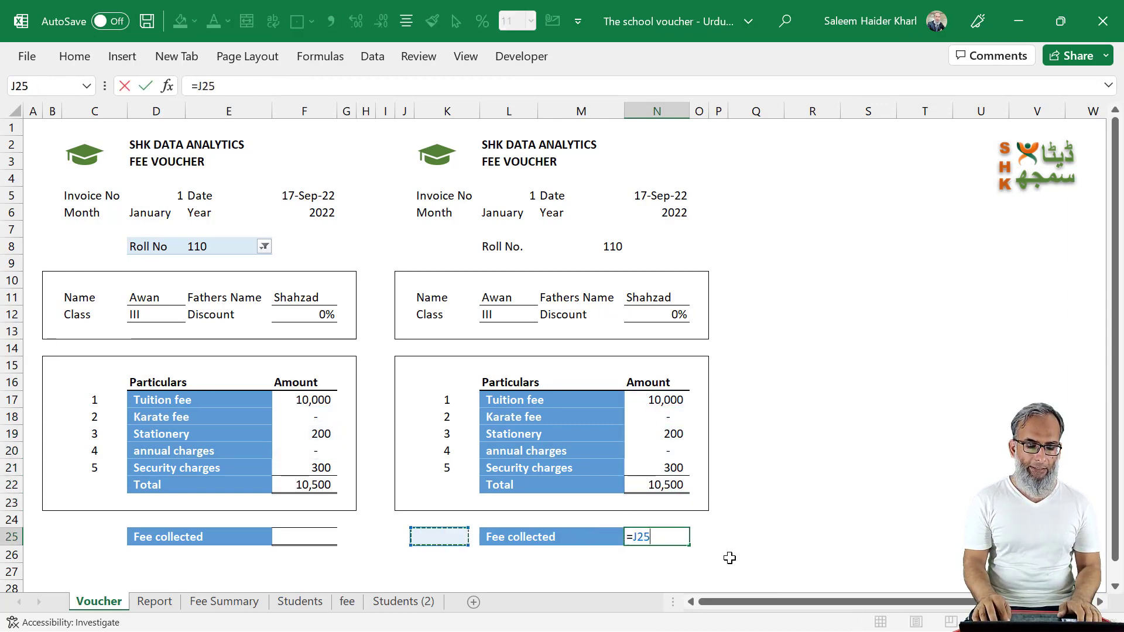
key("Return")
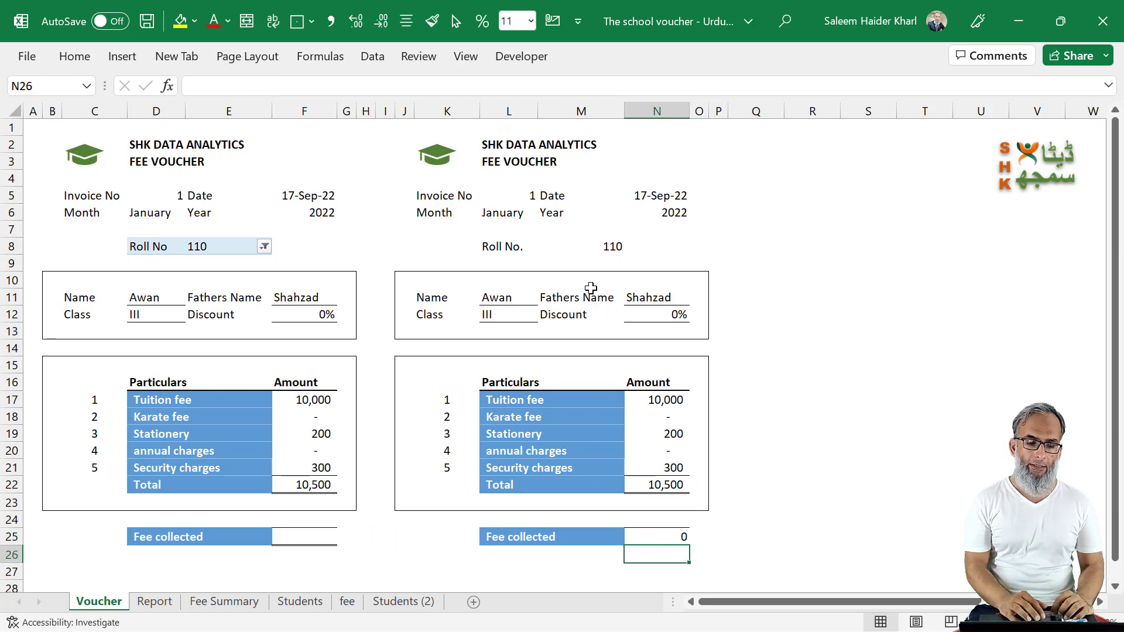
Step: Add a thin dashed border along the left edge of column I, rows 1 to 29, as a divider between the two vouchers
left_click(384, 130)
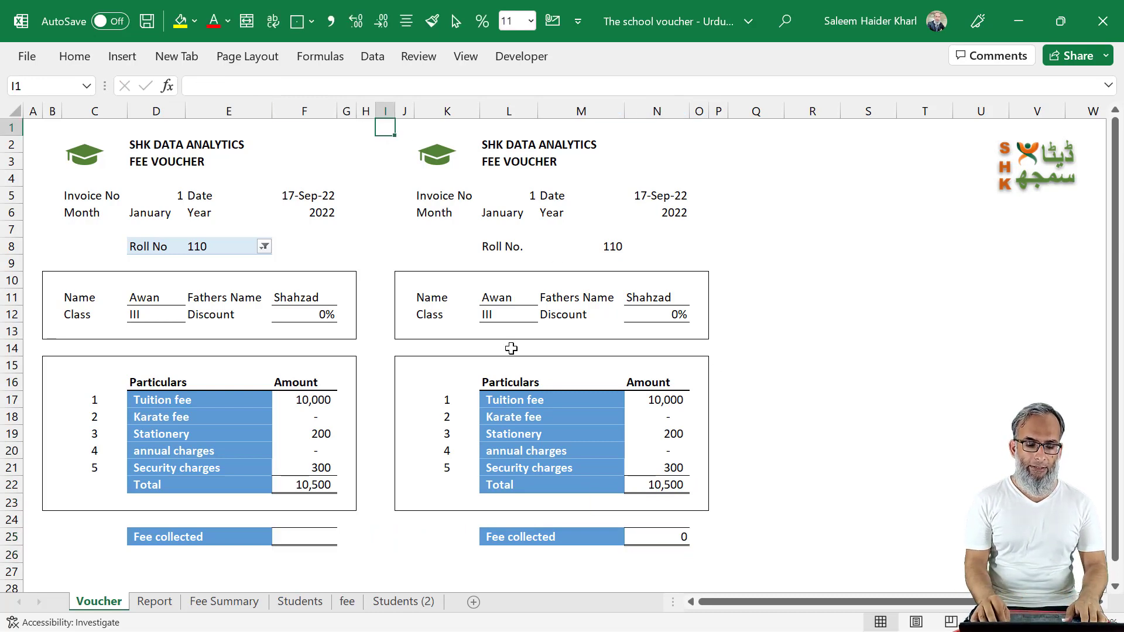
key("shift+Down")
key("shift+Down")
key("shift+Down")
key("shift+Down")
key("shift+Down")
key("shift+Down")
key("shift+Down")
key("shift+Down")
key("shift+Down")
key("shift+Down")
key("shift+Down")
key("shift+Down")
key("shift+Down")
key("shift+Down")
key("shift+Down")
key("shift+Down")
key("shift+Down")
key("shift+Down")
key("shift+Down")
key("shift+Down")
key("shift+Down")
key("shift+Down")
key("shift+Down")
key("shift+Down")
key("shift+Down")
key("shift+Down")
key("shift+Down")
key("shift+Down")
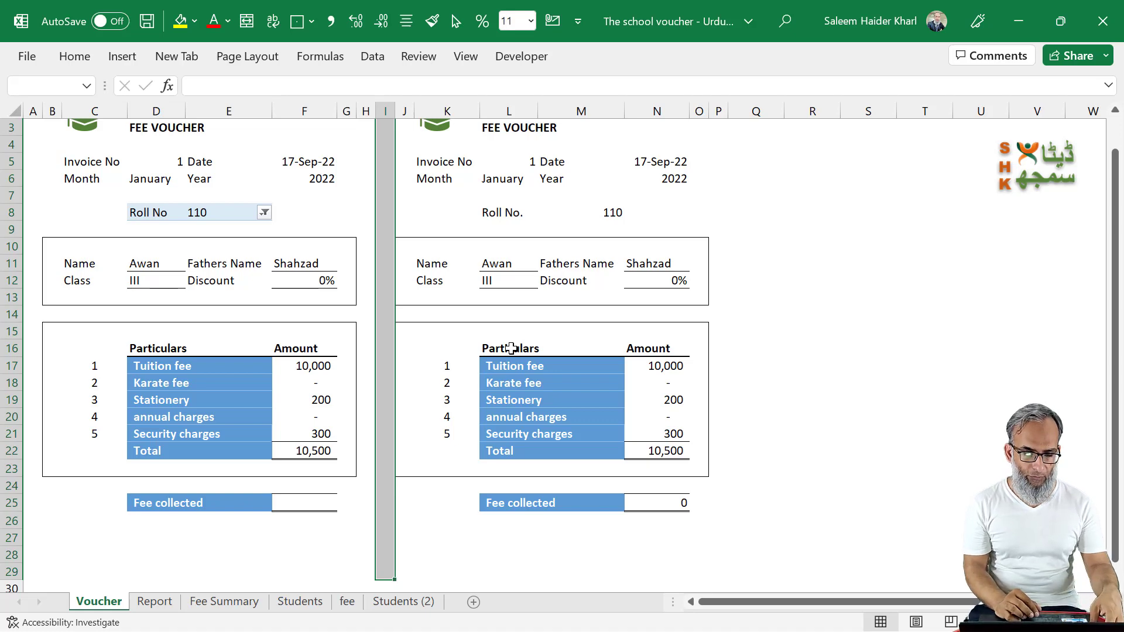
scroll(511, 348, "up", 1)
key("ctrl+1")
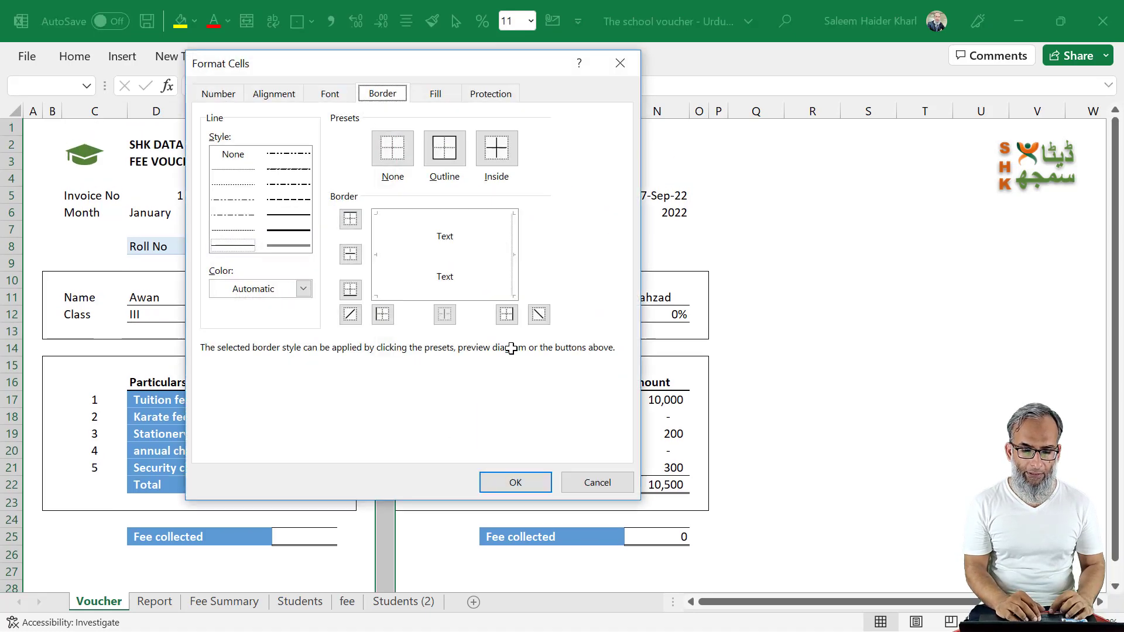
left_click(232, 229)
left_click(378, 251)
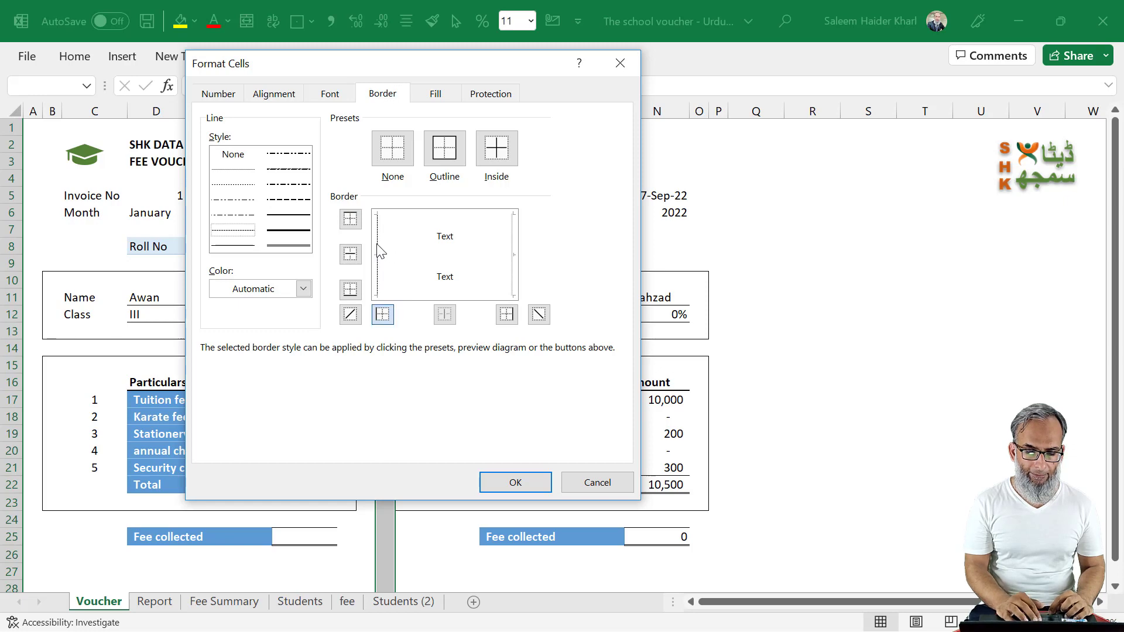
left_click(515, 482)
left_click(761, 483)
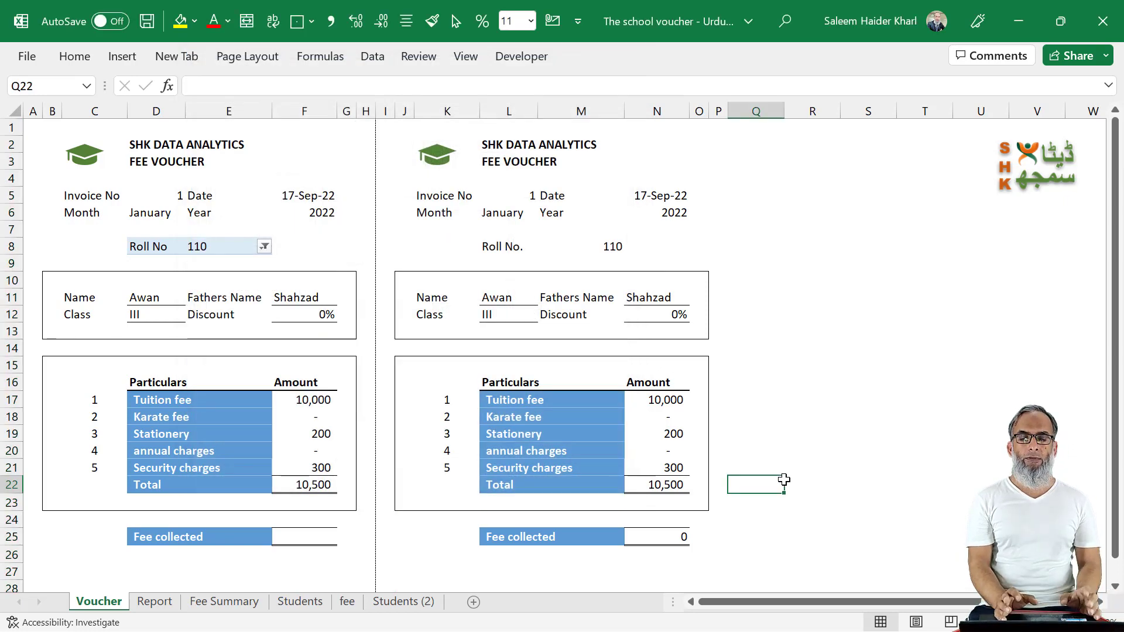
Step: Preview the printout, and in Page Break Preview move the vertical page break out to column O so both vouchers share one page
key("ctrl+p")
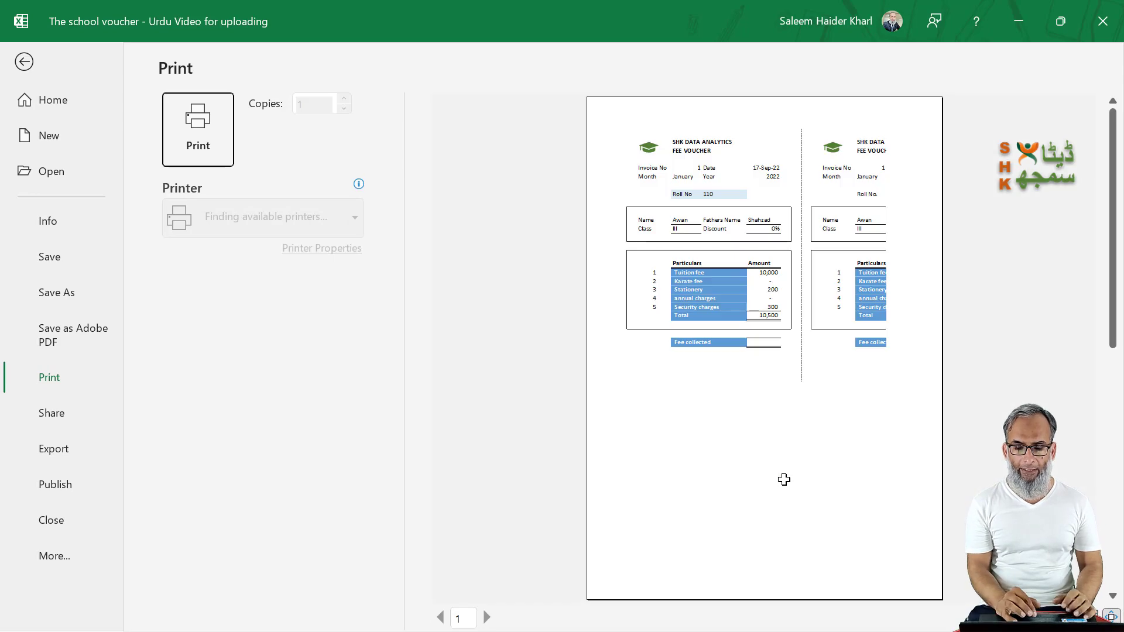
left_click(24, 62)
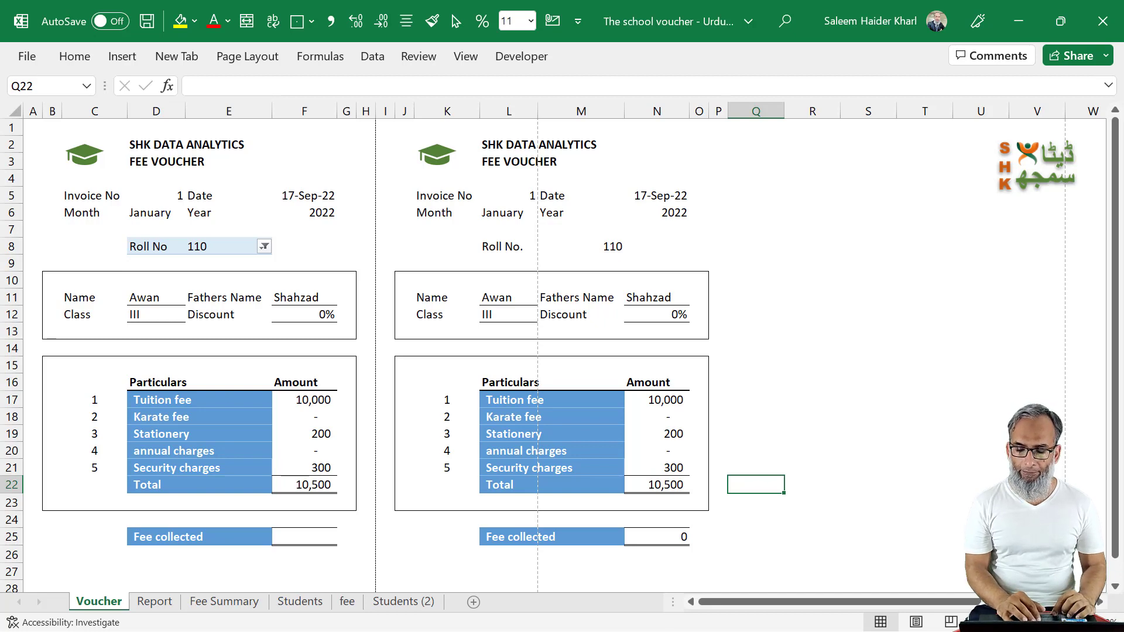
left_click(950, 623)
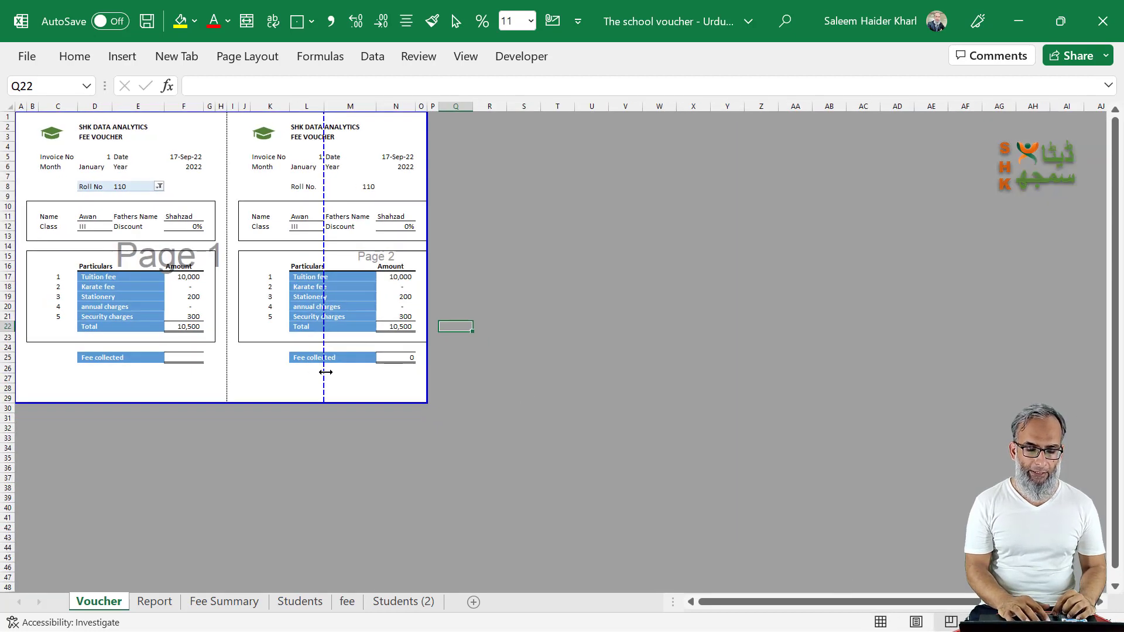
left_click_drag(455, 384, 462, 387)
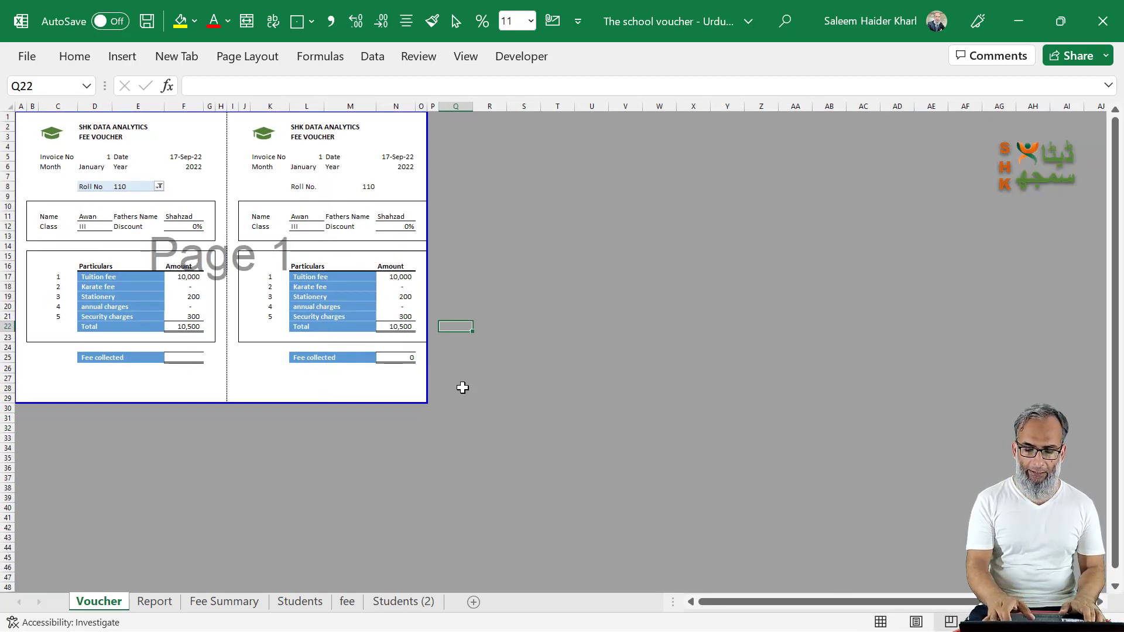
Step: Set the voucher sheet's print margins to Narrow
key("ctrl+p")
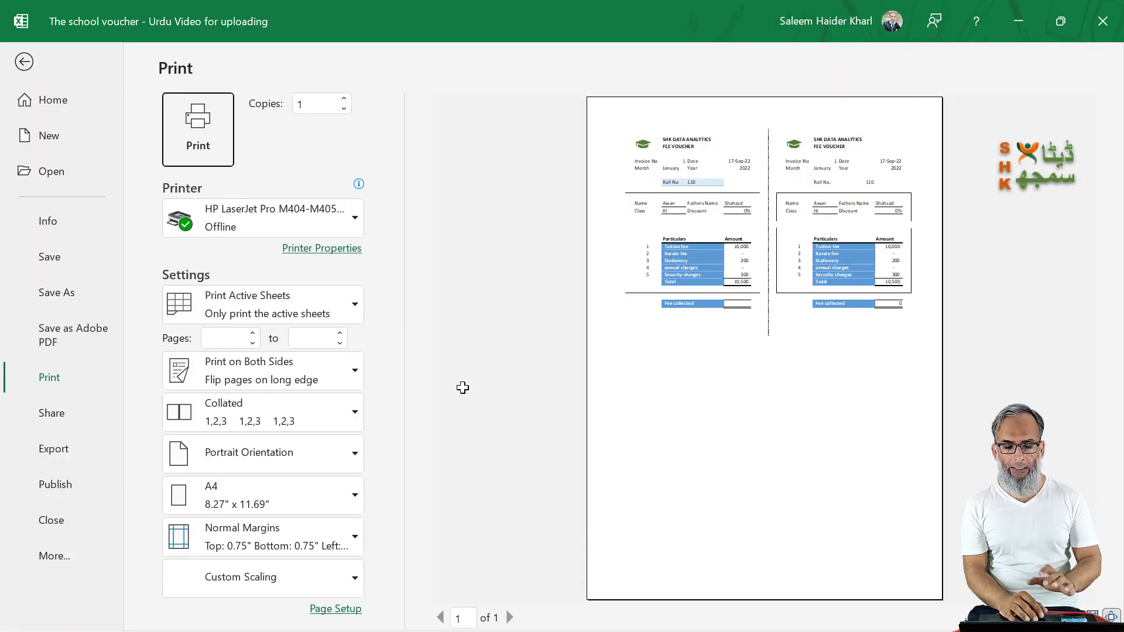
left_click(246, 538)
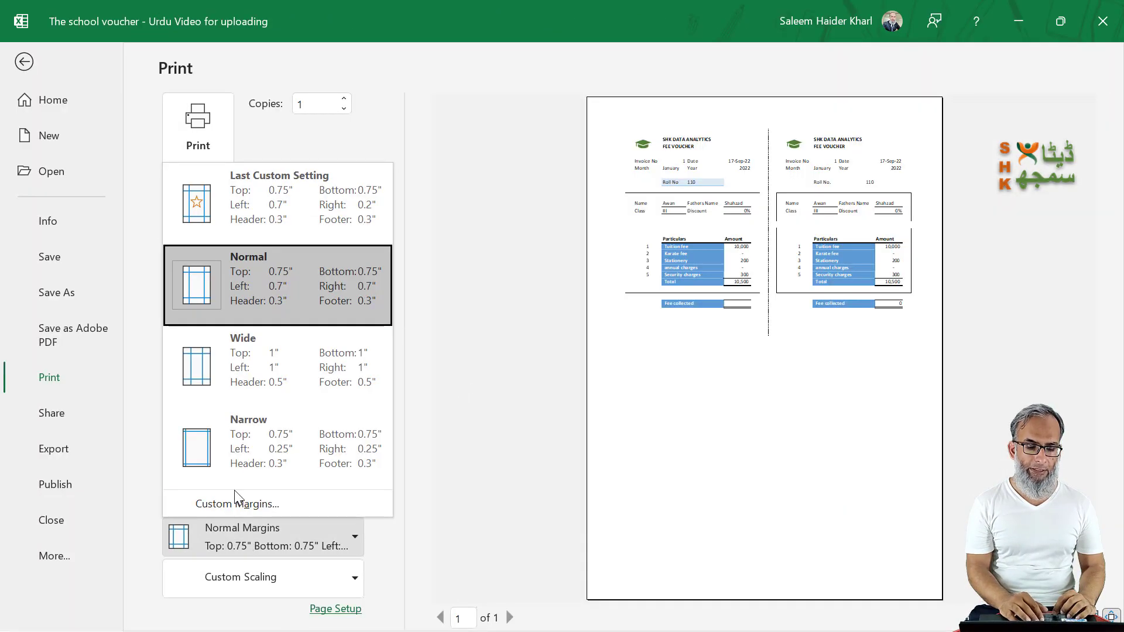
left_click(245, 462)
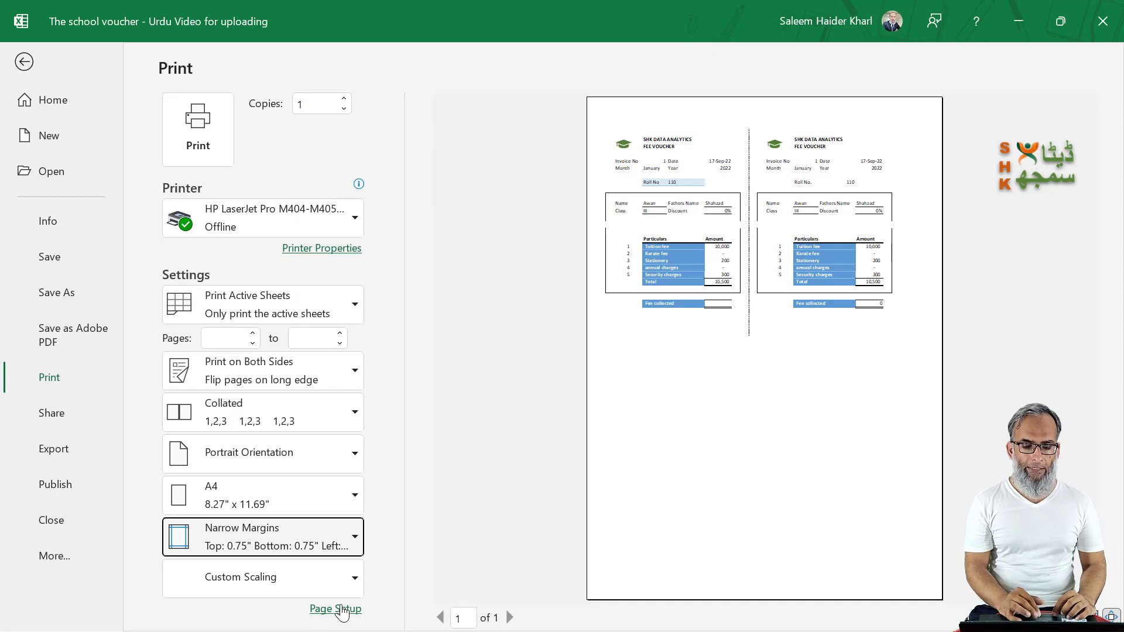
Step: Center the voucher sheet horizontally on the printed page and return to the worksheet
left_click(343, 613)
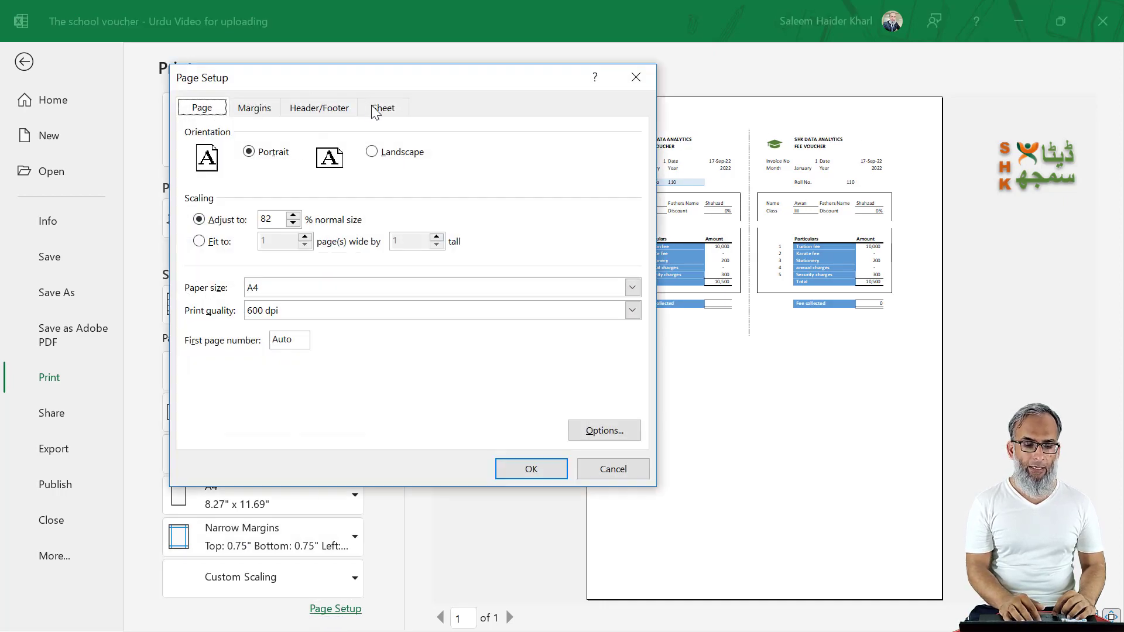
left_click(273, 112)
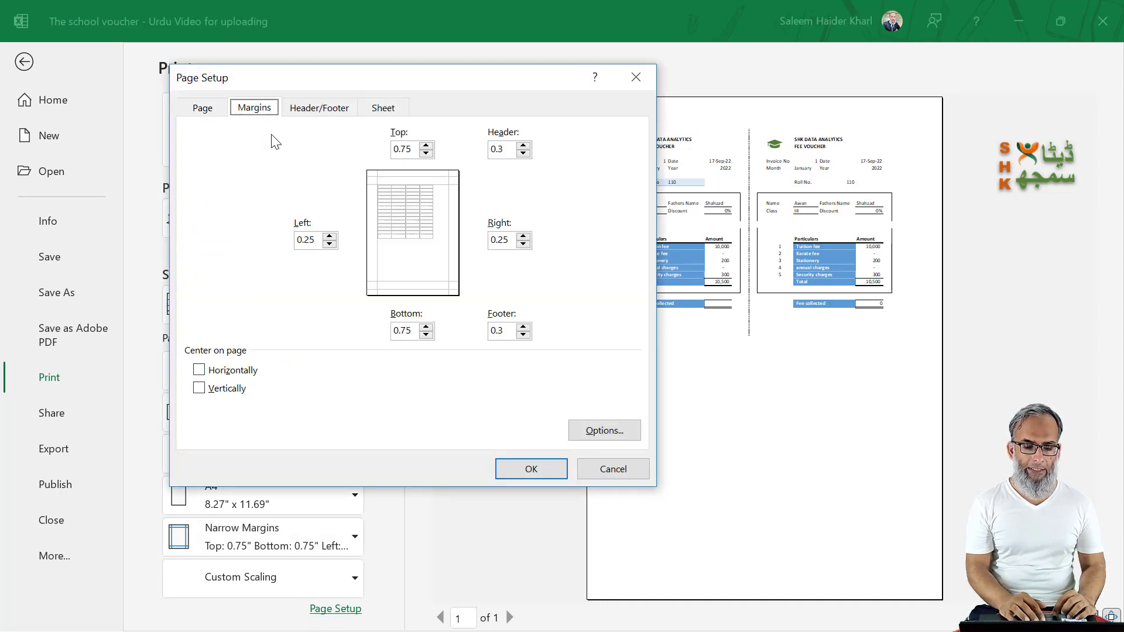
left_click(199, 370)
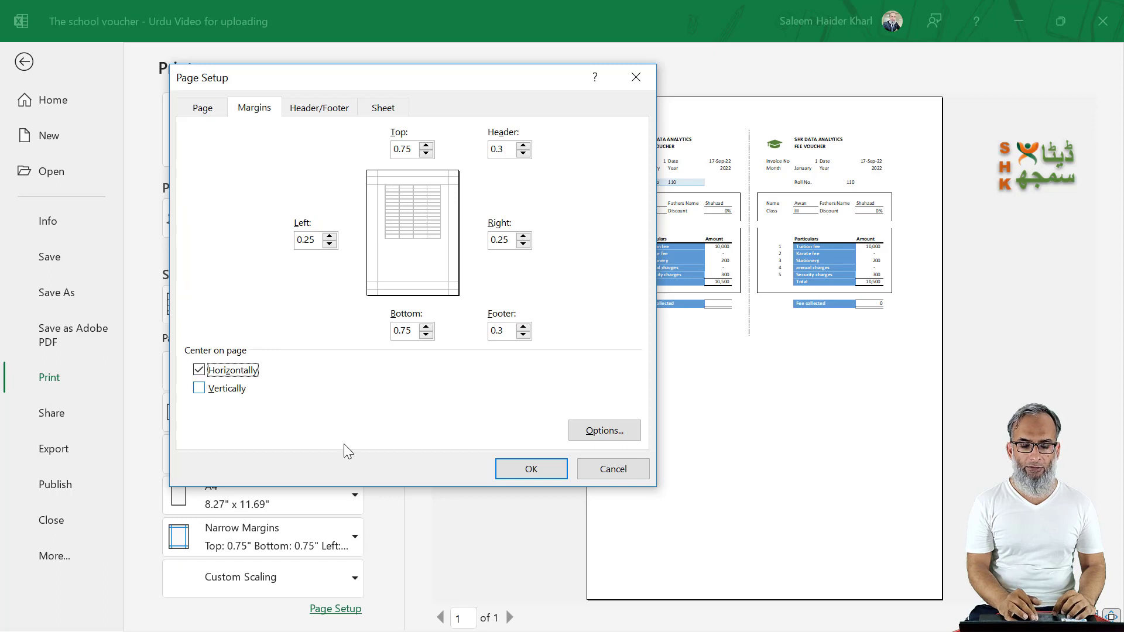
left_click(530, 470)
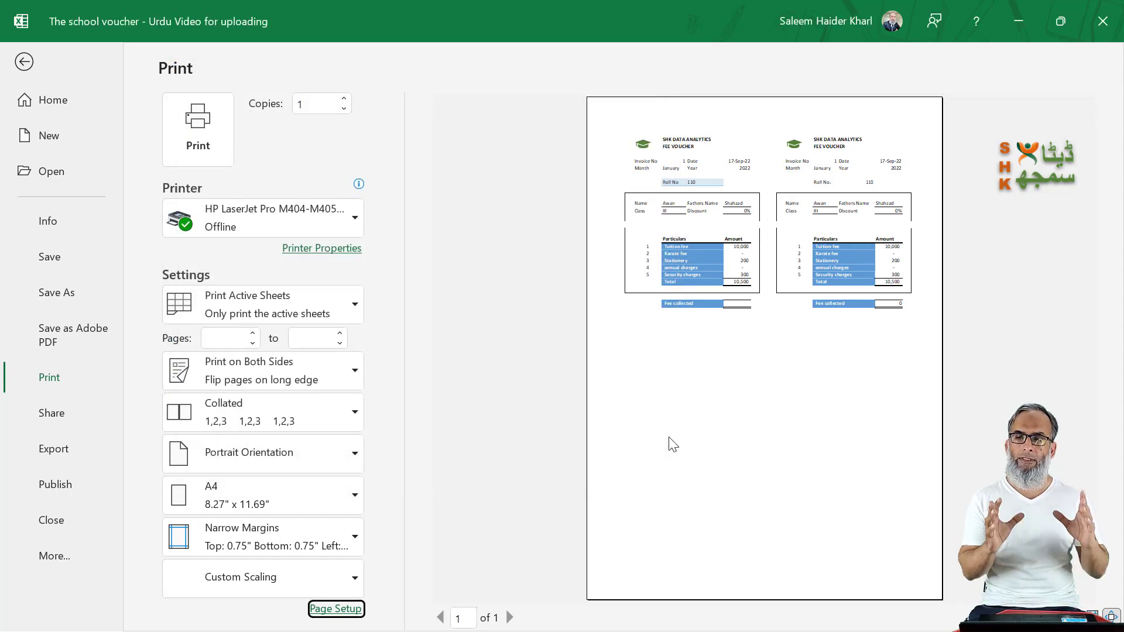
left_click(24, 62)
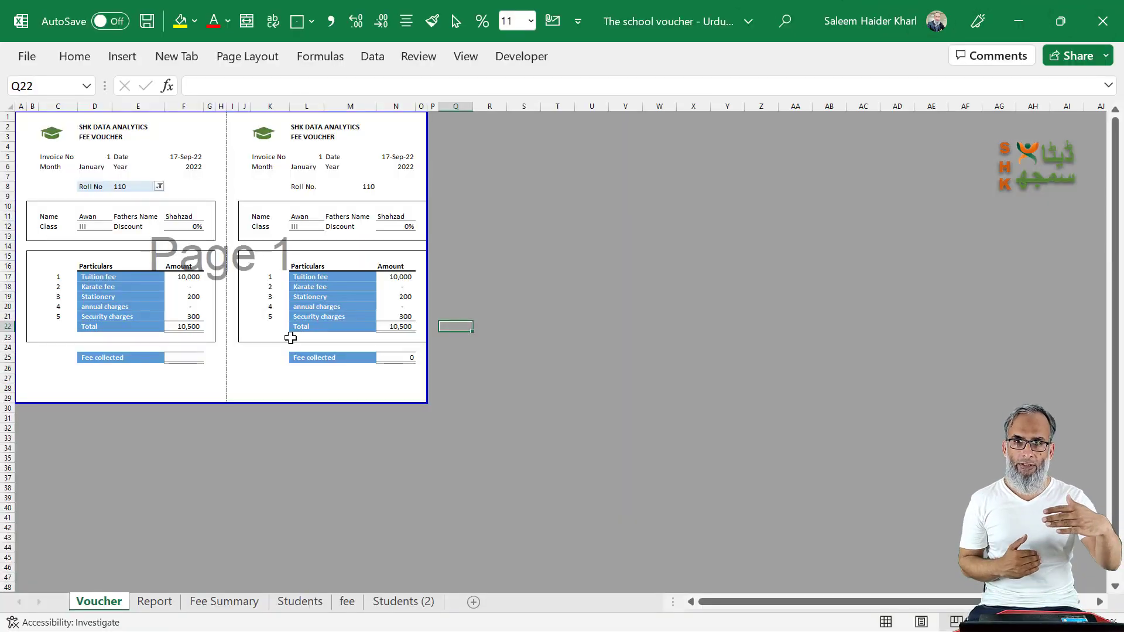